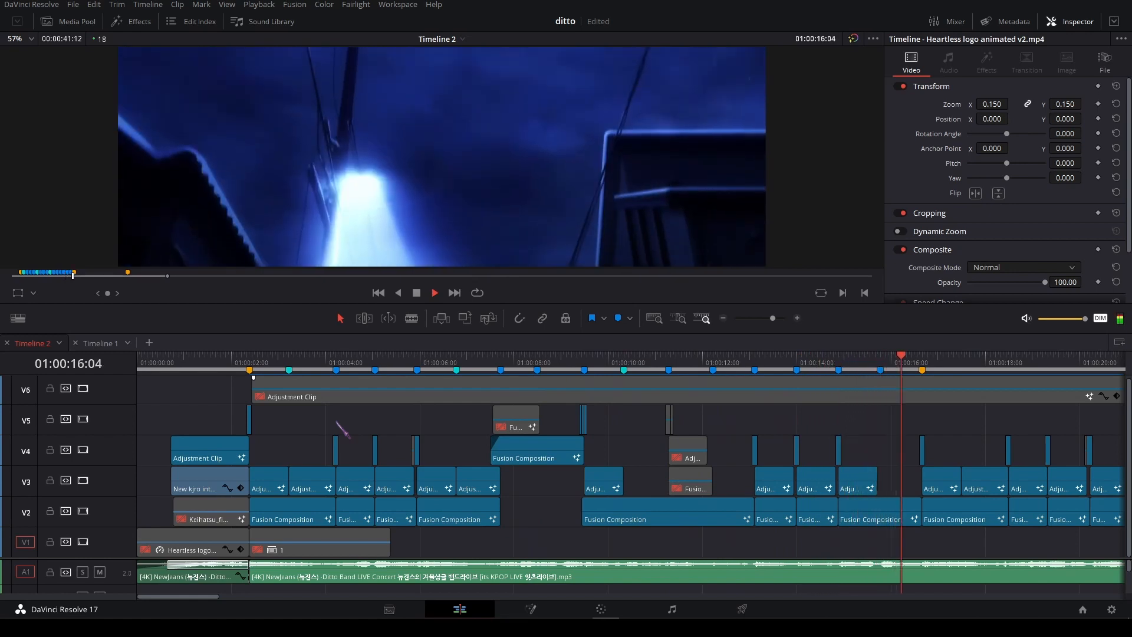
Play and scrub through Timeline 2 to review the lyric text scenes, ending on the "a snowflake's kiss" shot.
{"action": "key", "text": "space"}
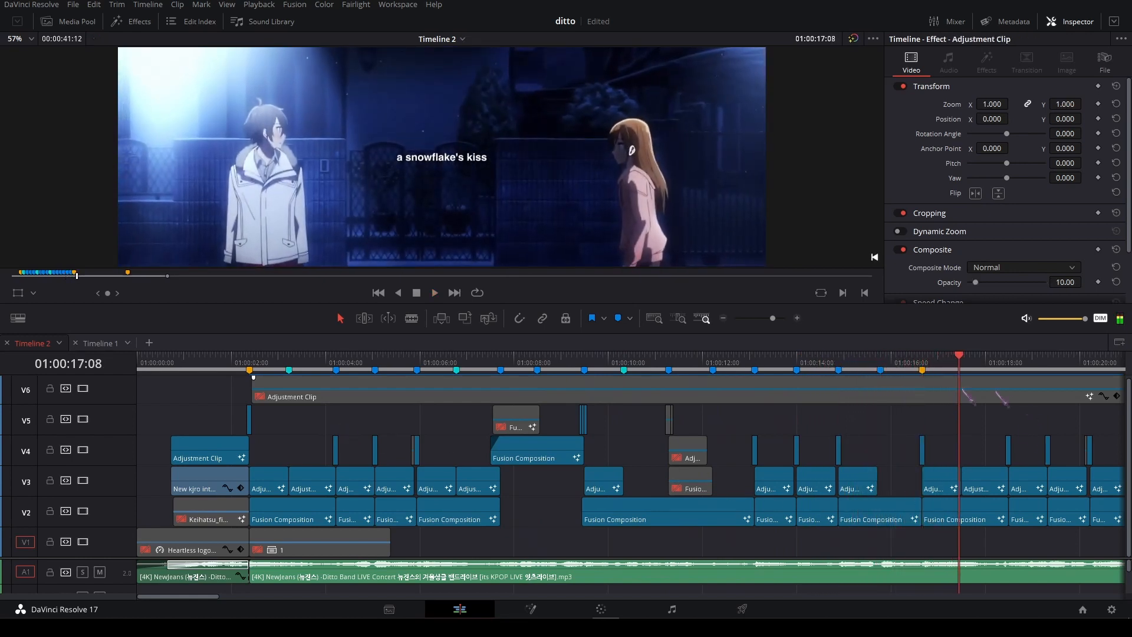
{"action": "mouse_move", "coordinate": [962, 360]}
{"action": "left_mouse_down"}
{"action": "mouse_move", "coordinate": [346, 357]}
{"action": "mouse_move", "coordinate": [290, 331]}
{"action": "mouse_move", "coordinate": [295, 362]}
{"action": "mouse_move", "coordinate": [329, 362]}
{"action": "mouse_move", "coordinate": [314, 363]}
{"action": "left_mouse_up"}
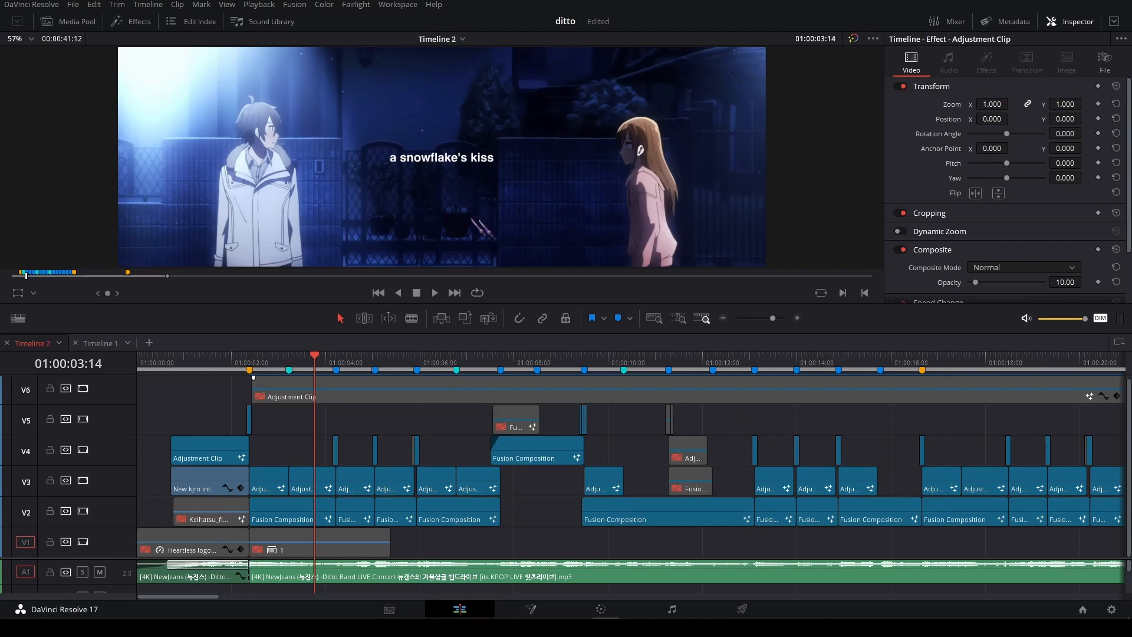
{"action": "mouse_move", "coordinate": [314, 372]}
{"action": "left_mouse_down"}
{"action": "mouse_move", "coordinate": [256, 368]}
{"action": "mouse_move", "coordinate": [307, 368]}
{"action": "left_mouse_up"}
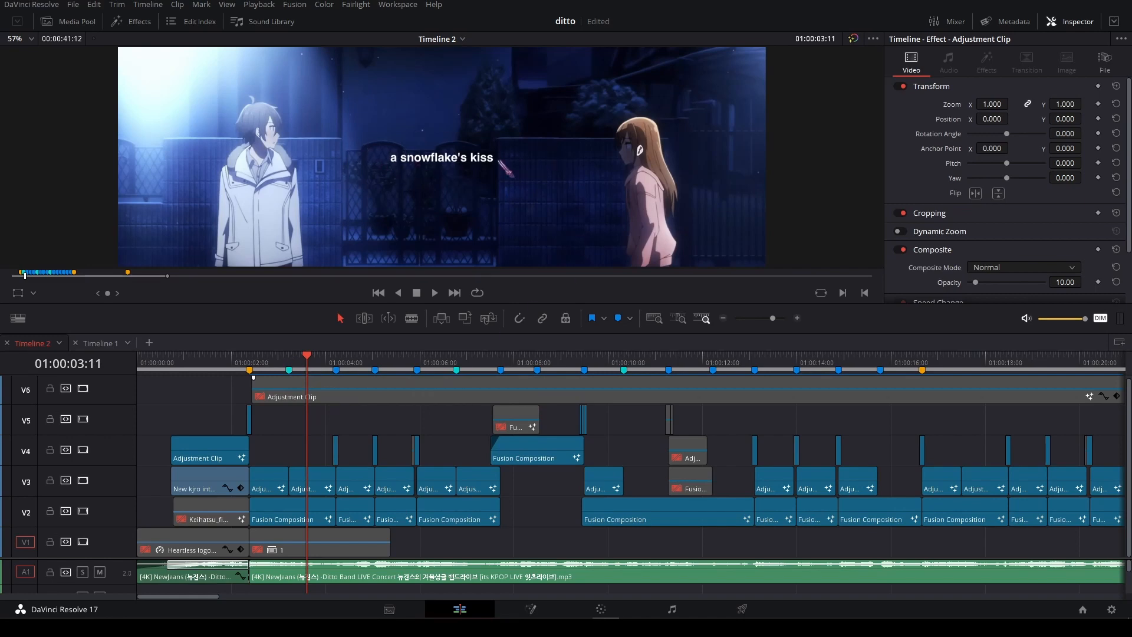
{"action": "mouse_move", "coordinate": [302, 357]}
{"action": "left_mouse_down"}
{"action": "mouse_move", "coordinate": [273, 356]}
{"action": "mouse_move", "coordinate": [311, 356]}
{"action": "left_mouse_up"}
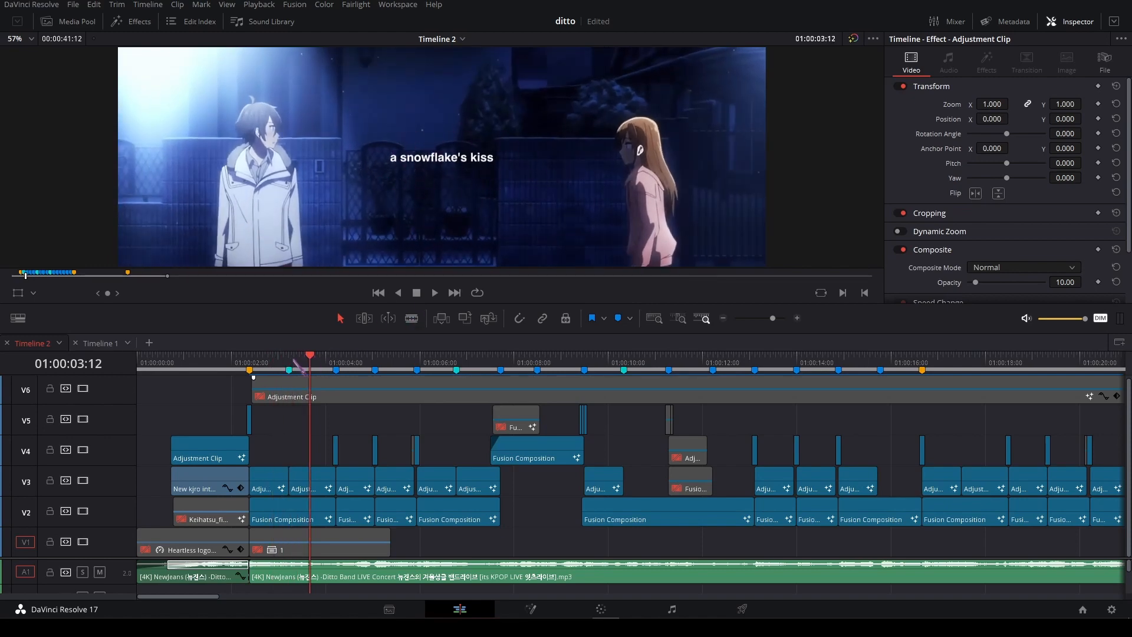
{"action": "mouse_move", "coordinate": [300, 358]}
{"action": "left_mouse_down"}
{"action": "mouse_move", "coordinate": [277, 358]}
{"action": "mouse_move", "coordinate": [311, 357]}
{"action": "left_mouse_up"}
{"action": "key", "text": "space"}
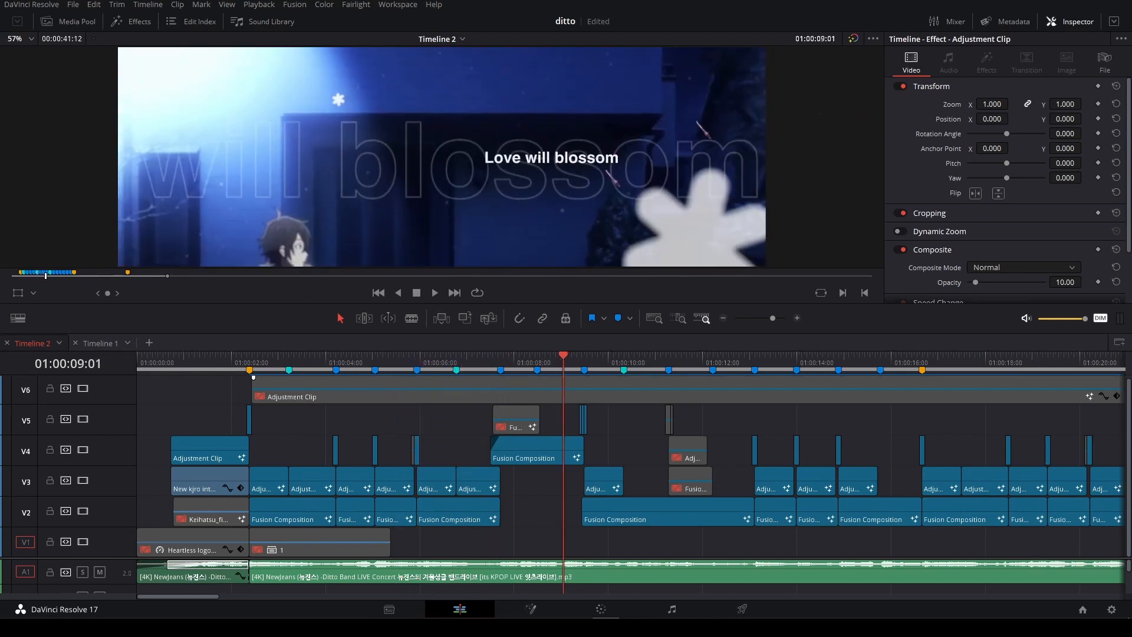
{"action": "left_click", "coordinate": [564, 361]}
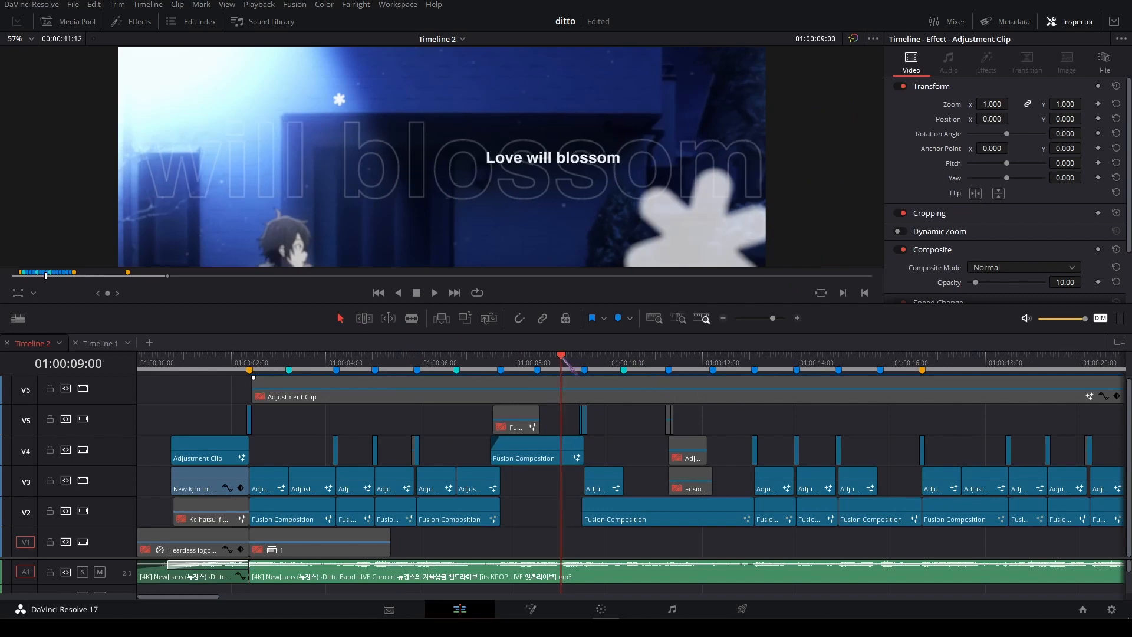
{"action": "left_click_drag", "start_coordinate": [564, 360], "coordinate": [737, 377]}
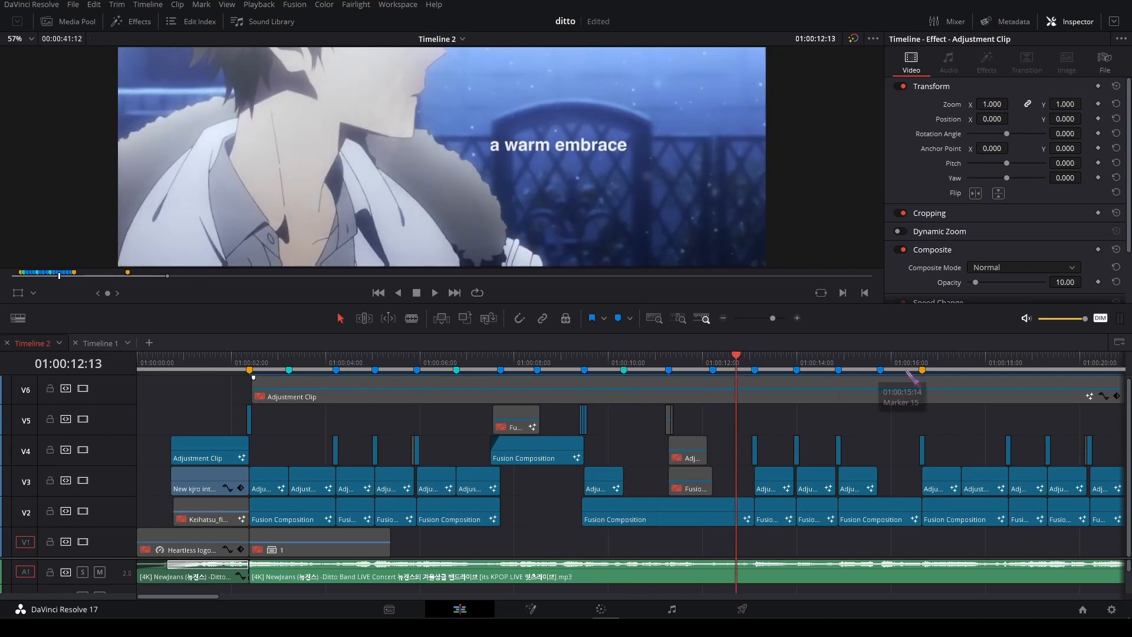
{"action": "left_click", "coordinate": [742, 365]}
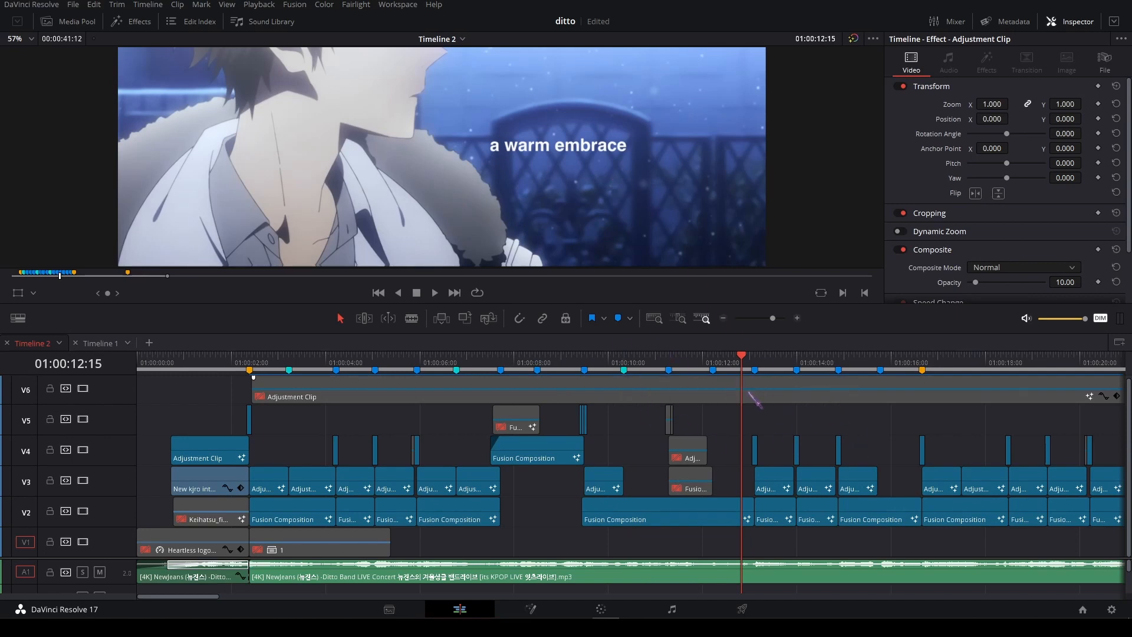
{"action": "left_click_drag", "start_coordinate": [746, 382], "coordinate": [306, 407]}
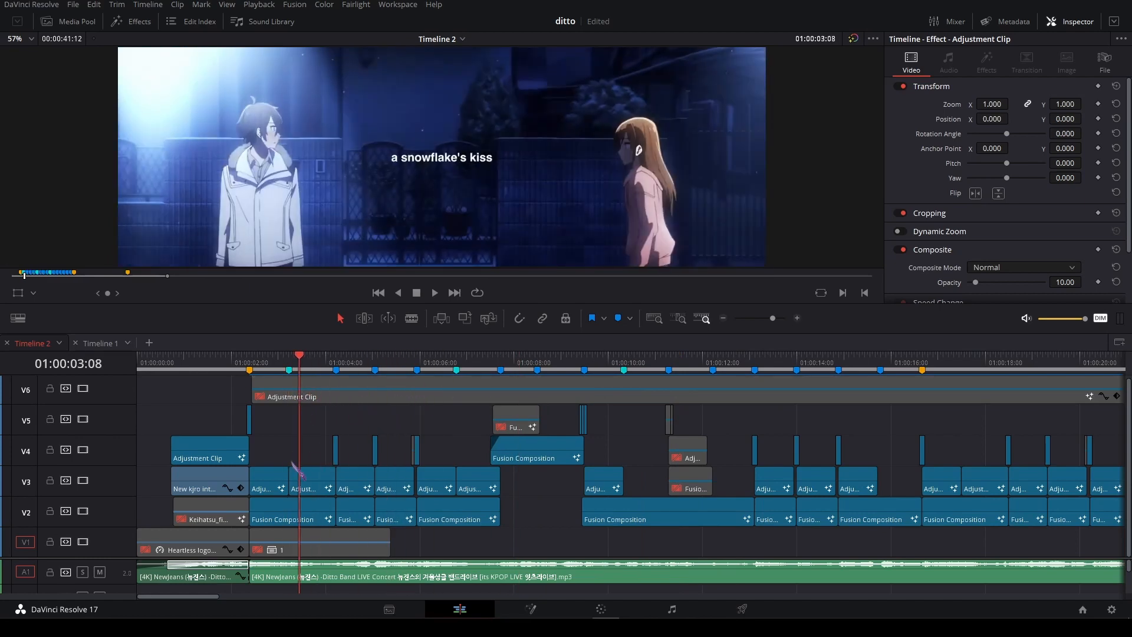
Open the V2 Fusion Composition clip containing the "a snowflake's kiss" text on the Fusion page.
{"action": "right_click", "coordinate": [295, 514]}
{"action": "left_click", "coordinate": [421, 427]}
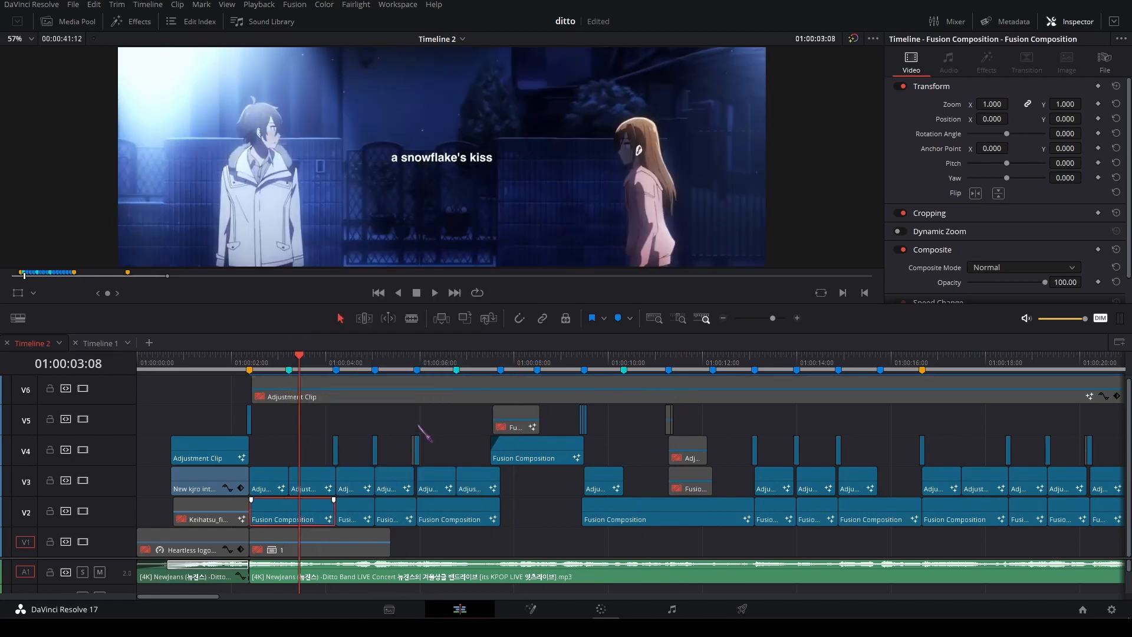
{"action": "left_click_drag", "start_coordinate": [253, 488], "coordinate": [219, 452]}
{"action": "left_click_drag", "start_coordinate": [295, 451], "coordinate": [286, 462]}
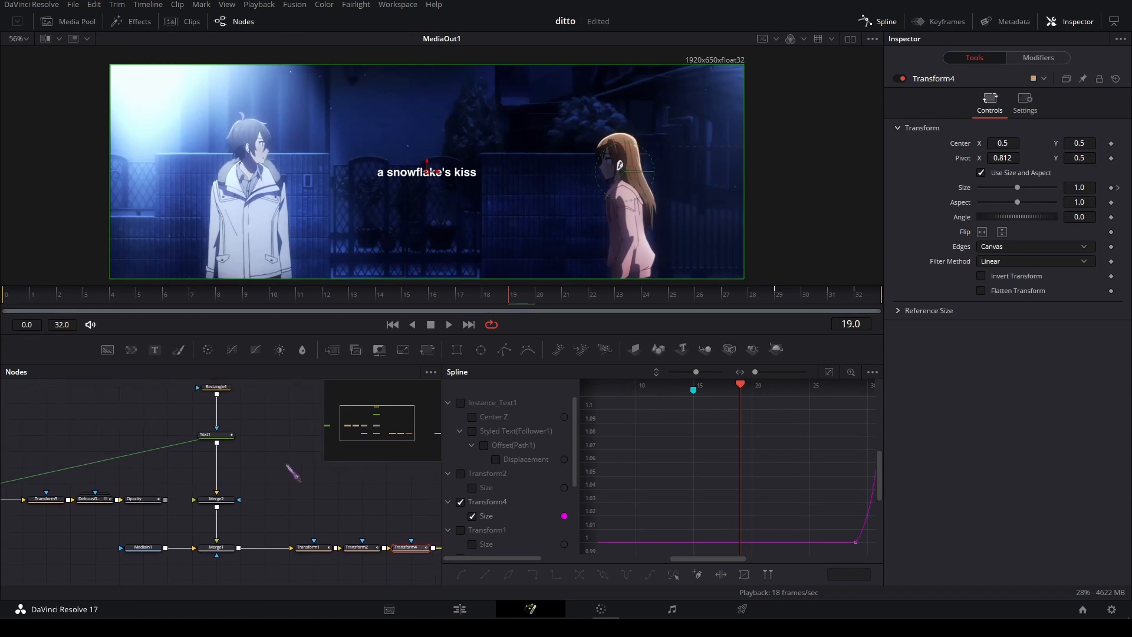
Show the MediaIn1 node in the viewer and play its background footage.
{"action": "left_click", "coordinate": [146, 548]}
{"action": "key", "text": "2"}
{"action": "key", "text": "space"}
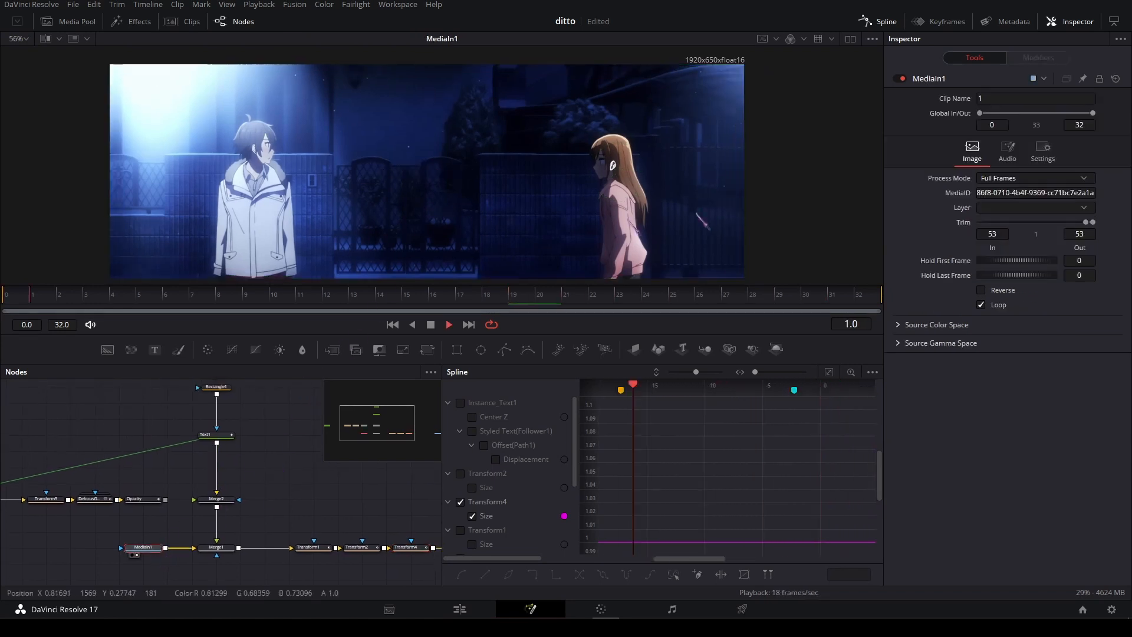
{"action": "key", "text": "space"}
View the Rectangle1 mask on its own, and play the Text1 node's animation in the viewer.
{"action": "left_click_drag", "start_coordinate": [270, 500], "coordinate": [270, 517]}
{"action": "left_click", "coordinate": [228, 403]}
{"action": "key", "text": "2"}
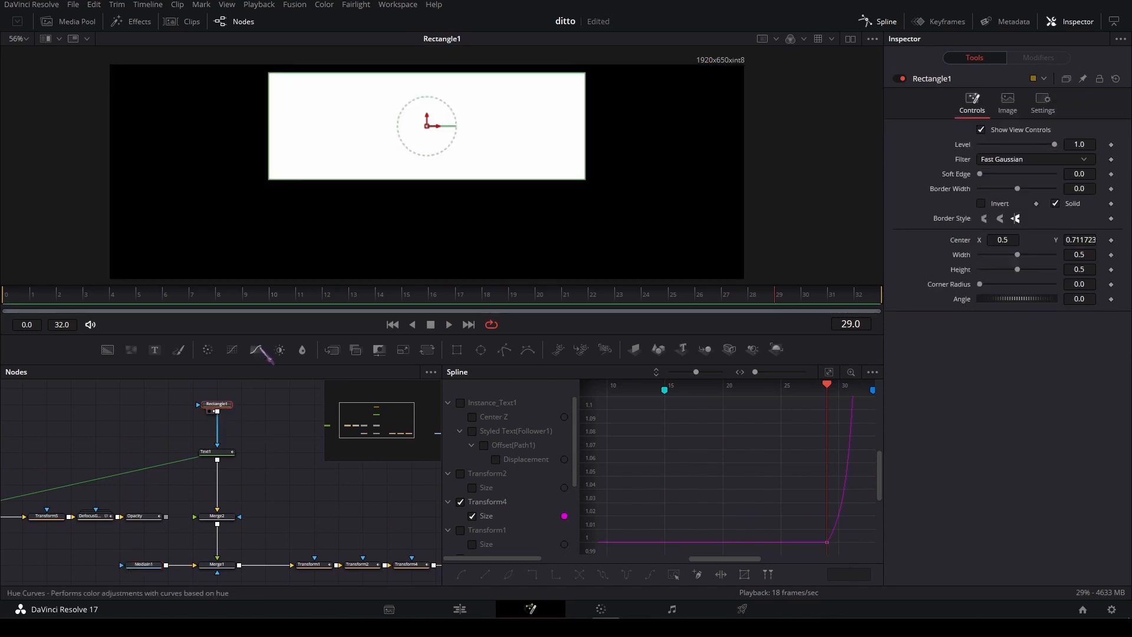
{"action": "left_click", "coordinate": [227, 452]}
{"action": "key", "text": "2"}
{"action": "key", "text": "space"}
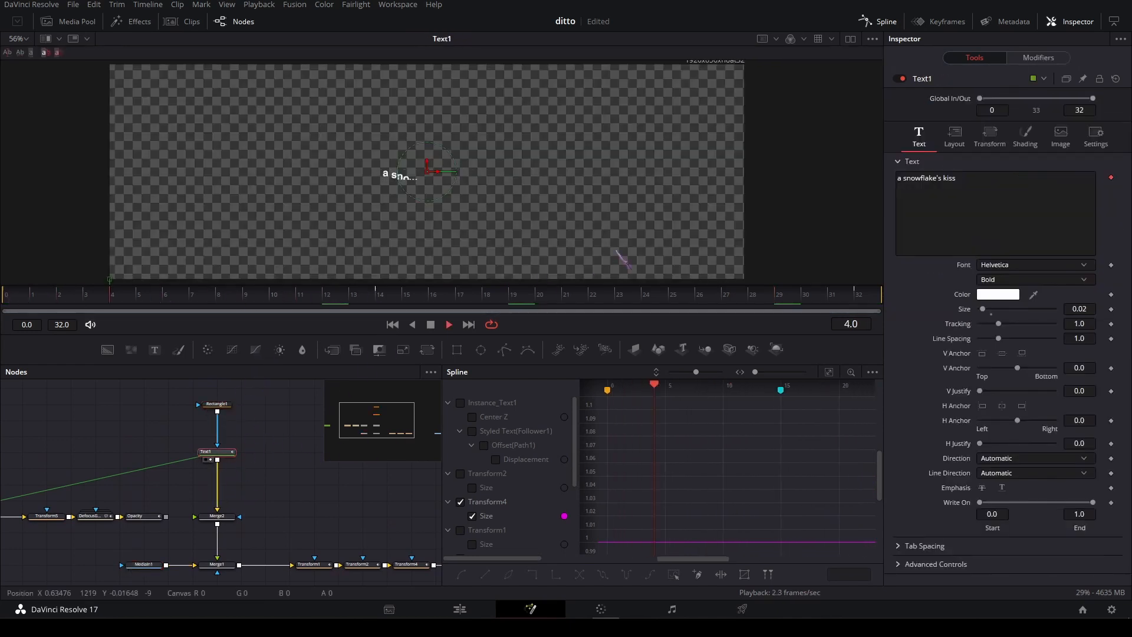
Examine the Follower1 modifier on Text1, including its Shading position and offset settings, while the animation plays.
{"action": "right_click", "coordinate": [970, 188]}
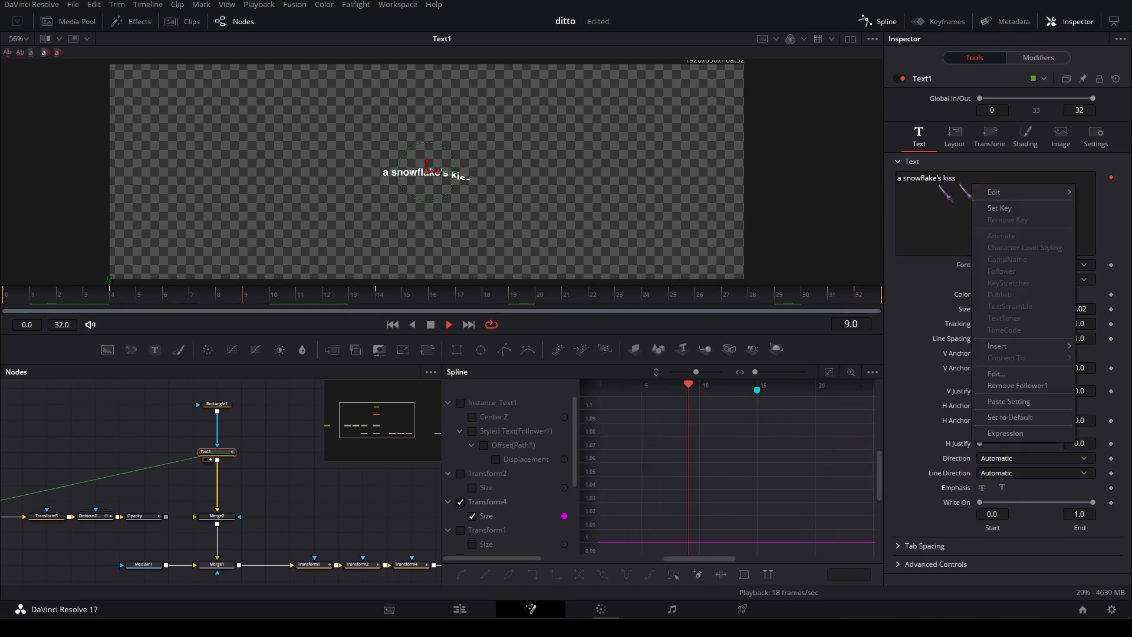
{"action": "left_click_drag", "start_coordinate": [402, 439], "coordinate": [388, 411]}
{"action": "left_click", "coordinate": [984, 216]}
{"action": "right_click", "coordinate": [996, 208]}
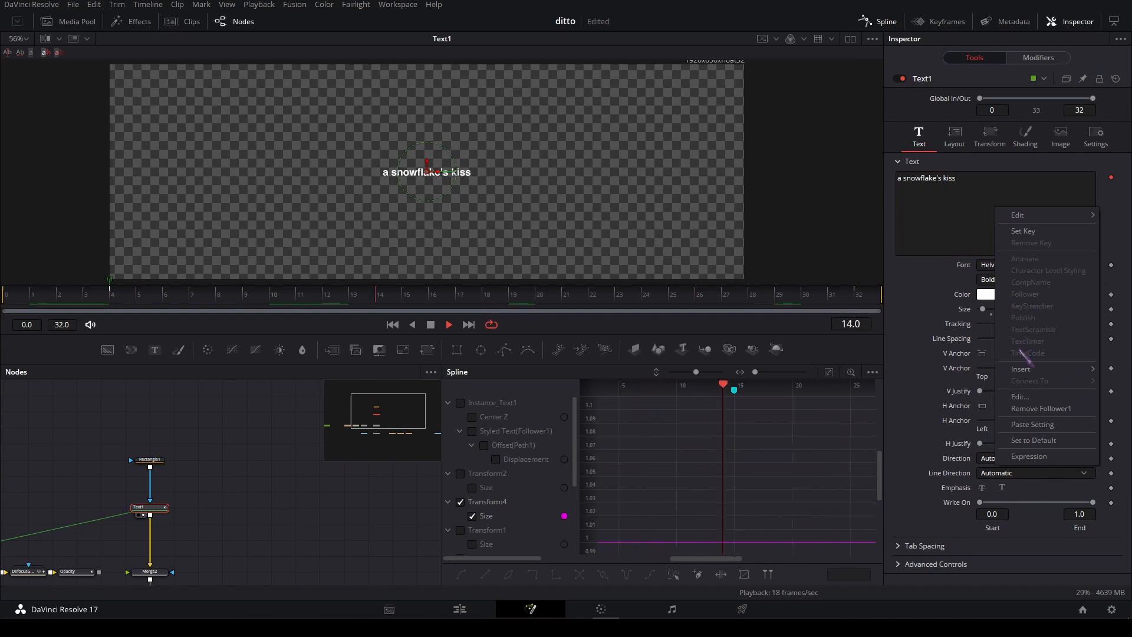
{"action": "left_click", "coordinate": [1038, 57]}
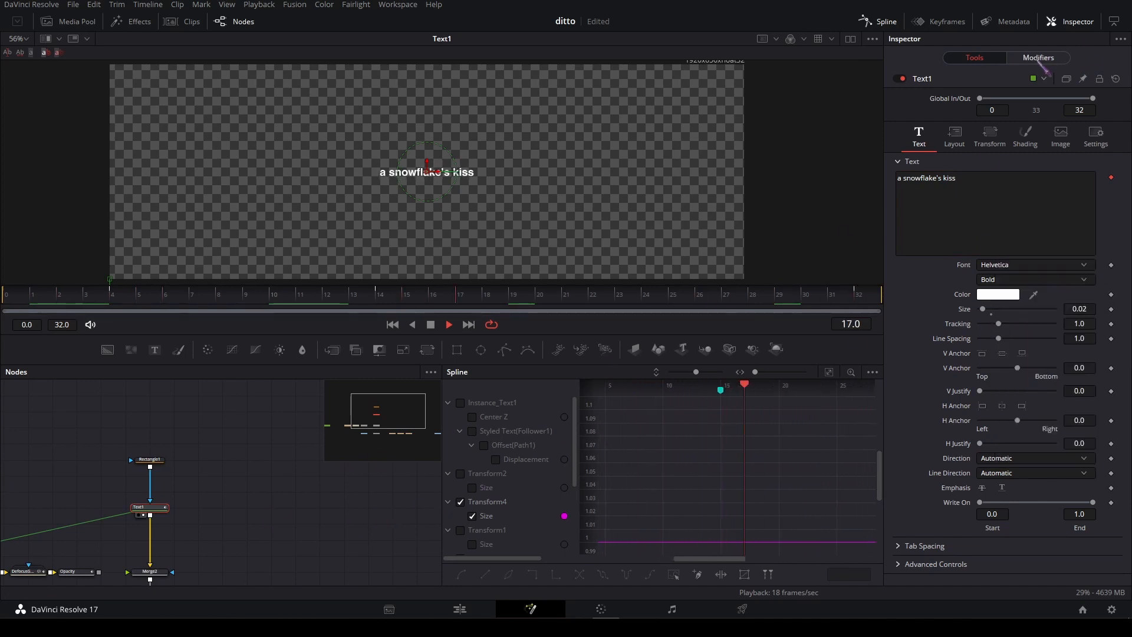
{"action": "left_click", "coordinate": [1038, 57]}
{"action": "left_click", "coordinate": [1009, 120]}
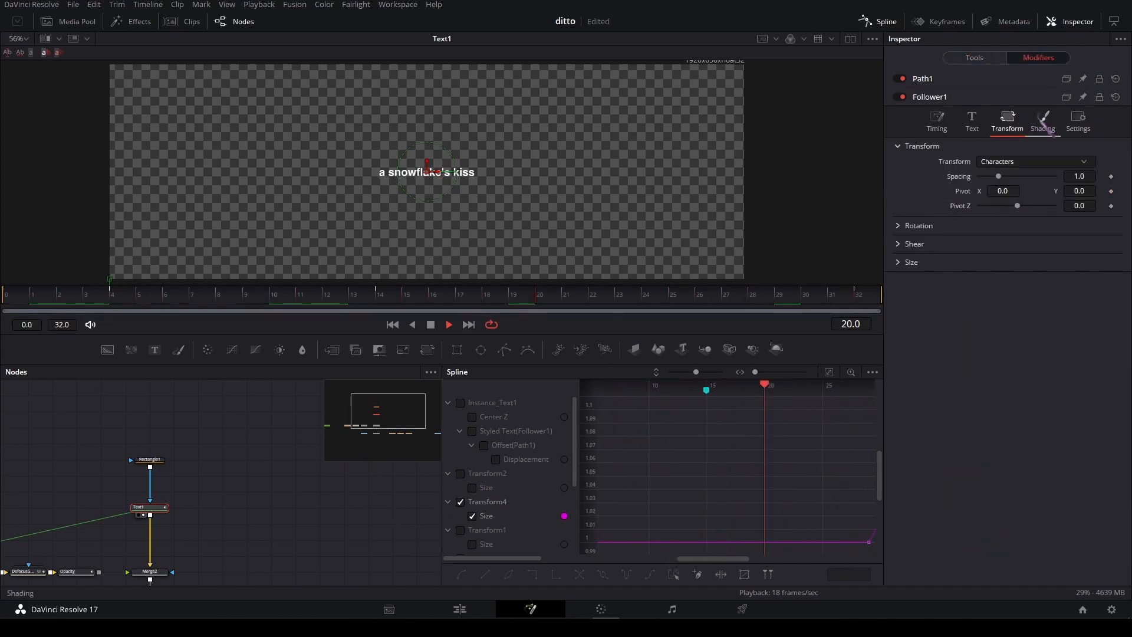
{"action": "left_click", "coordinate": [1042, 121]}
{"action": "scroll", "coordinate": [1018, 495], "scroll_direction": "down", "scroll_amount": 2}
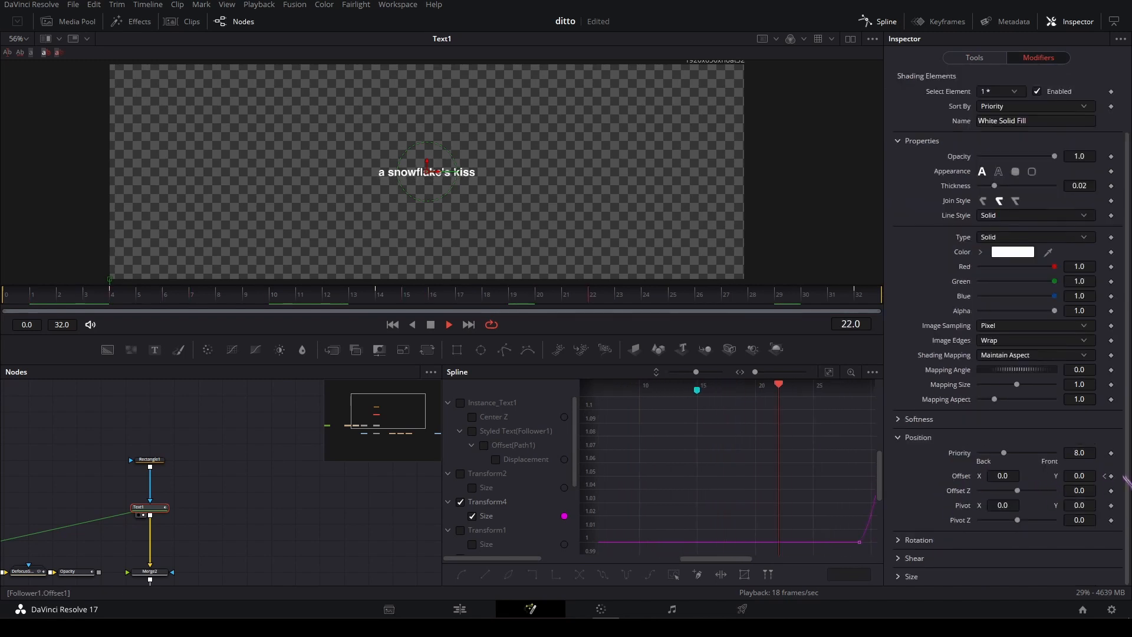
{"action": "key", "text": "space"}
Compare the Rectangle1 mask with Text1 up close at frames 8 and 6 to examine how the letters are masked.
{"action": "left_click_drag", "start_coordinate": [220, 502], "coordinate": [234, 470]}
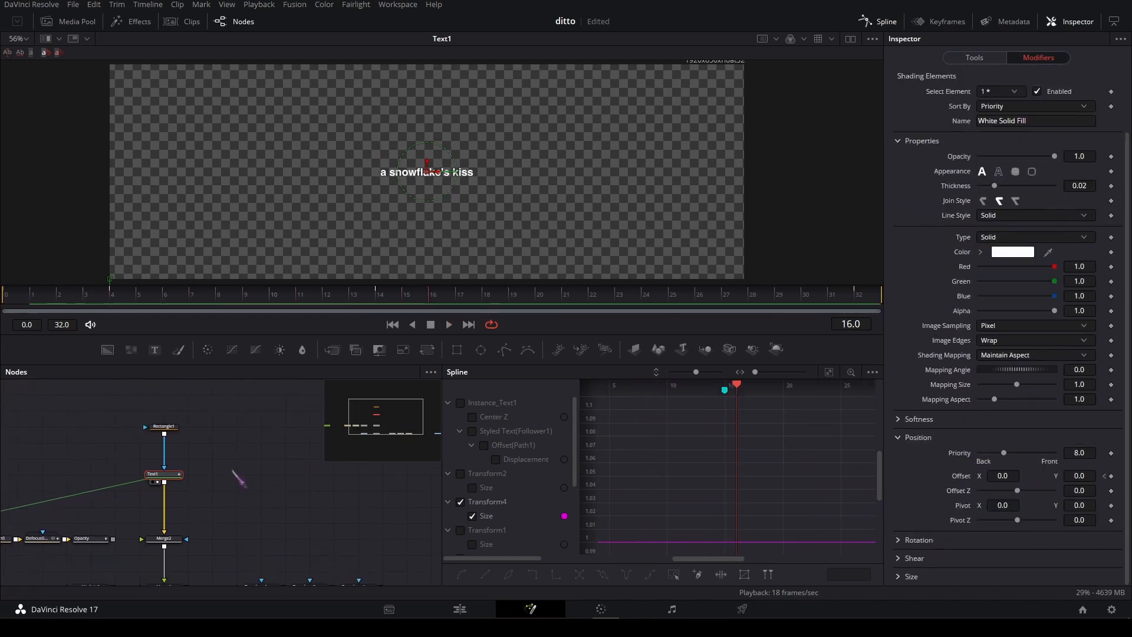
{"action": "left_click", "coordinate": [234, 469]}
{"action": "left_click", "coordinate": [169, 427]}
{"action": "key", "text": "2"}
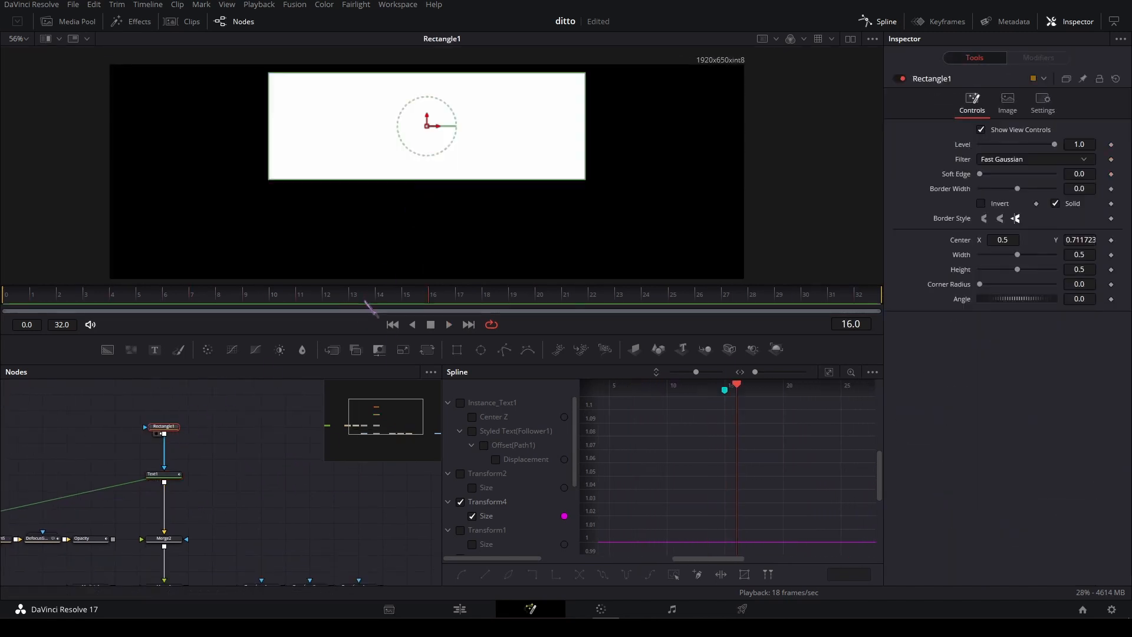
{"action": "left_click", "coordinate": [165, 479]}
{"action": "key", "text": "2"}
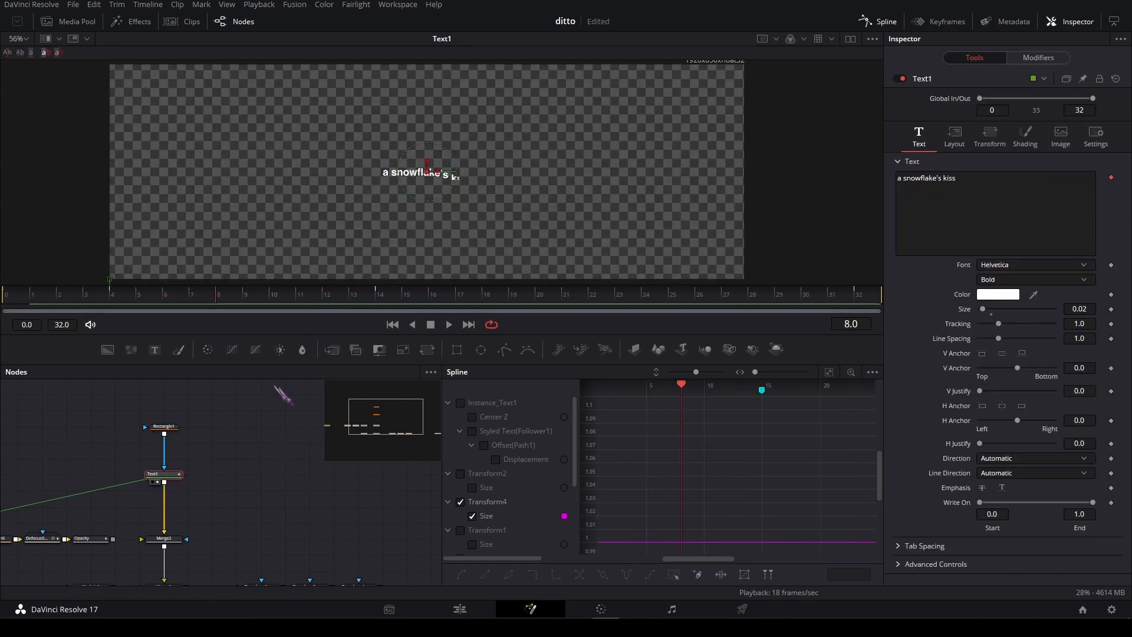
{"action": "scroll", "coordinate": [457, 162], "scroll_direction": "up", "scroll_amount": 4}
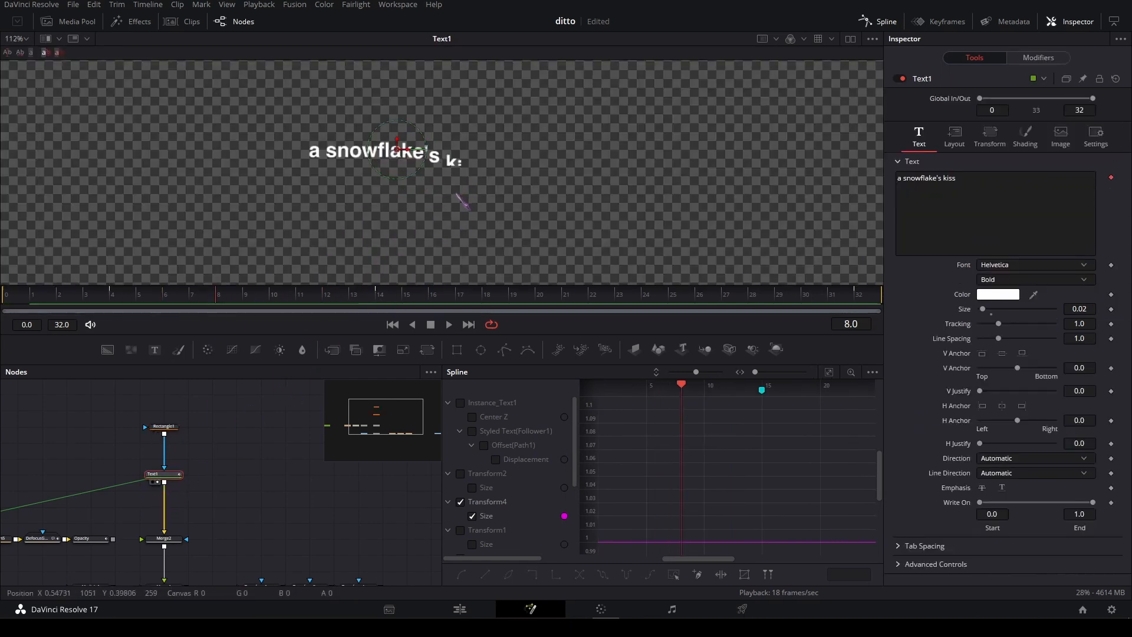
{"action": "left_click_drag", "start_coordinate": [326, 299], "coordinate": [170, 302]}
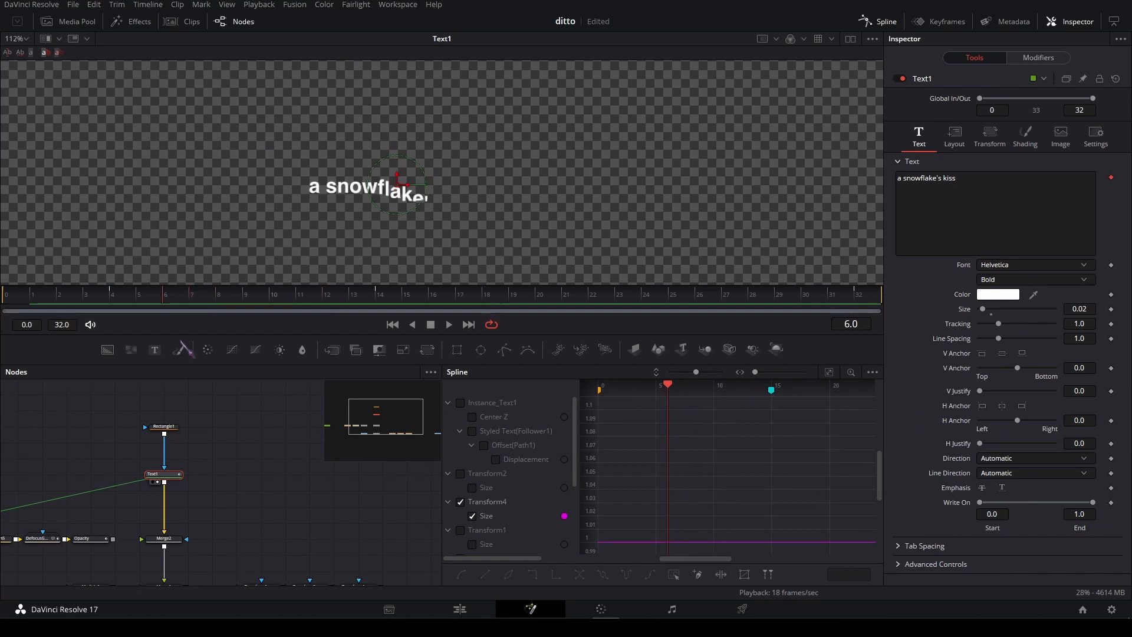
{"action": "left_click", "coordinate": [164, 426]}
{"action": "key", "text": "2"}
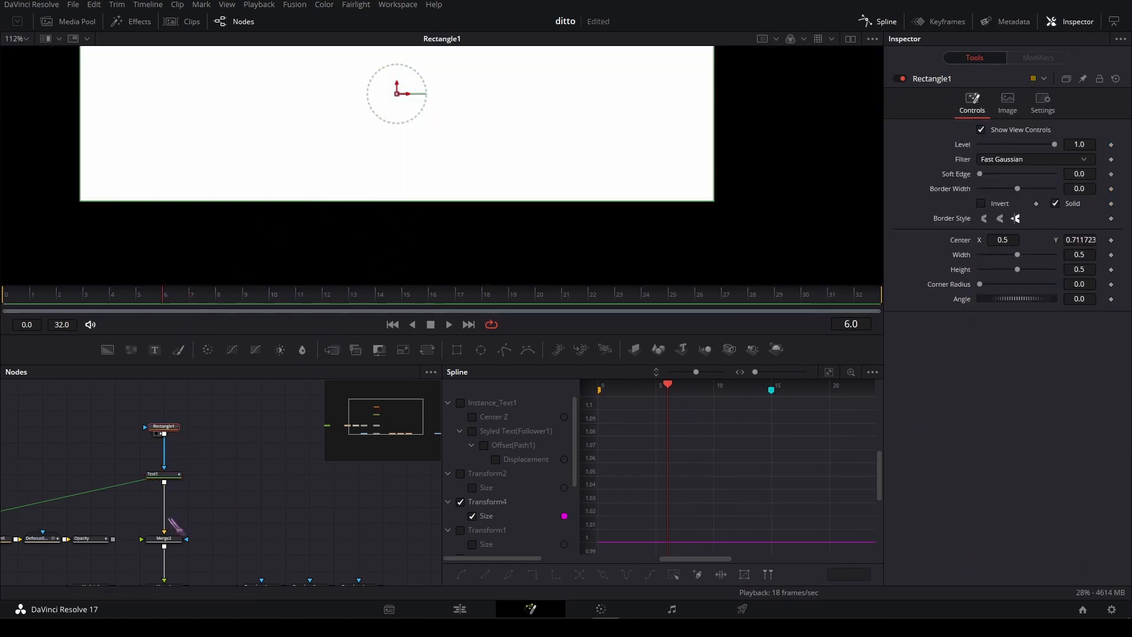
Show the Transform1 node in the viewer and play its zoom animation from frame 0.
{"action": "left_click_drag", "start_coordinate": [279, 511], "coordinate": [259, 396]}
{"action": "left_click", "coordinate": [251, 451]}
{"action": "left_click", "coordinate": [245, 472]}
{"action": "key", "text": "2"}
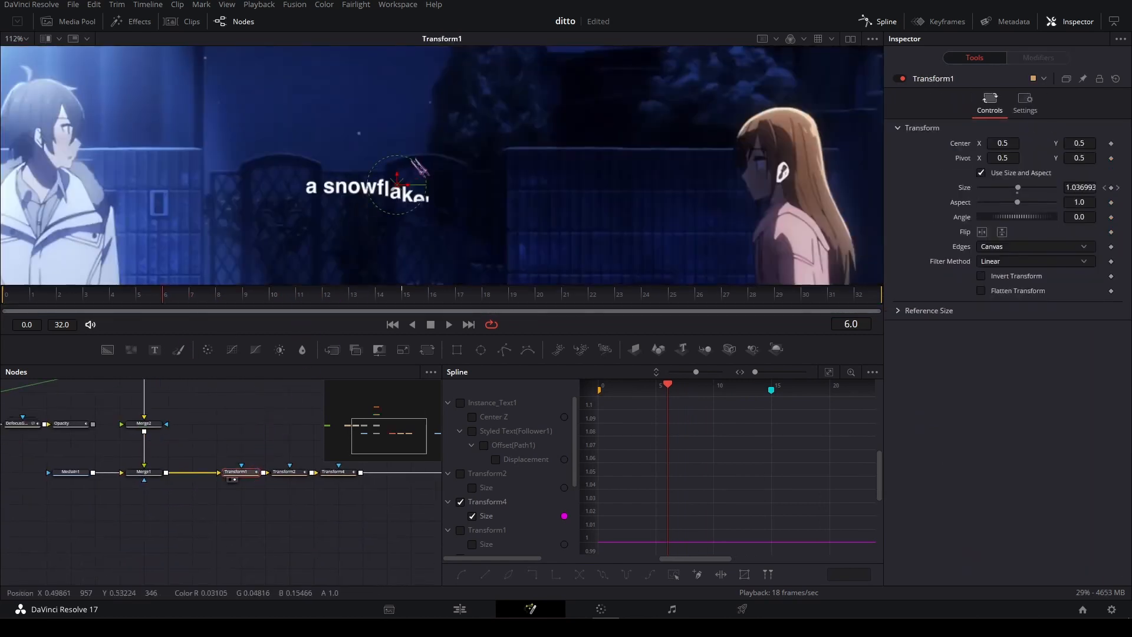
{"action": "scroll", "coordinate": [422, 160], "scroll_direction": "down", "scroll_amount": 6}
{"action": "left_click_drag", "start_coordinate": [314, 293], "coordinate": [0, 308]}
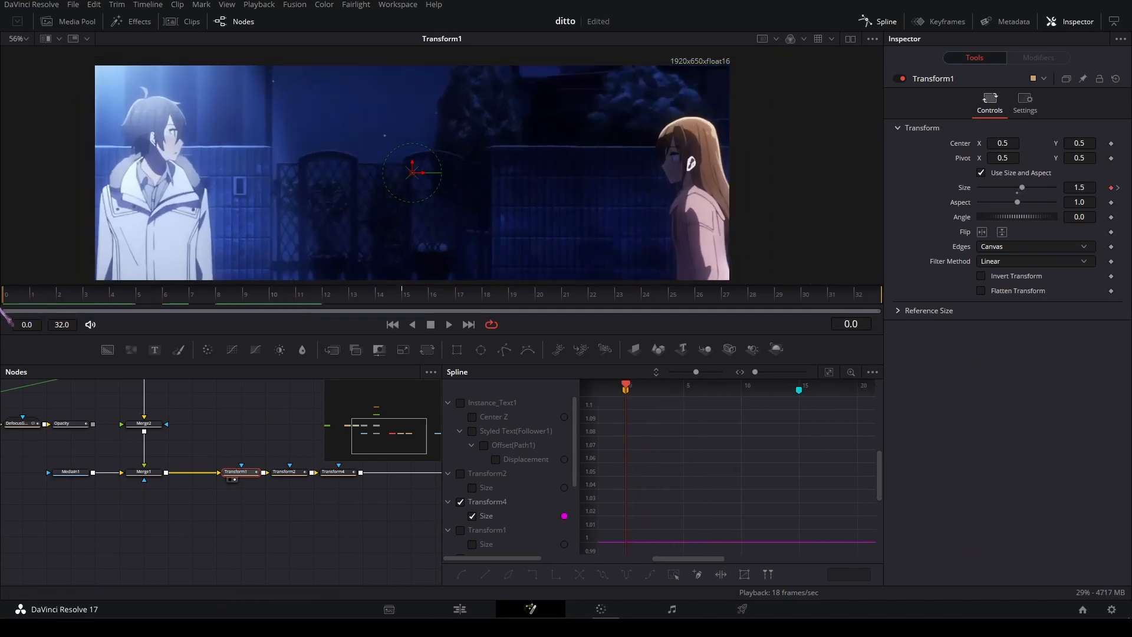
{"action": "key", "text": "space"}
Play the Transform2 node's zoom in the viewer and fit its Size curve in the spline graph.
{"action": "left_click", "coordinate": [286, 472]}
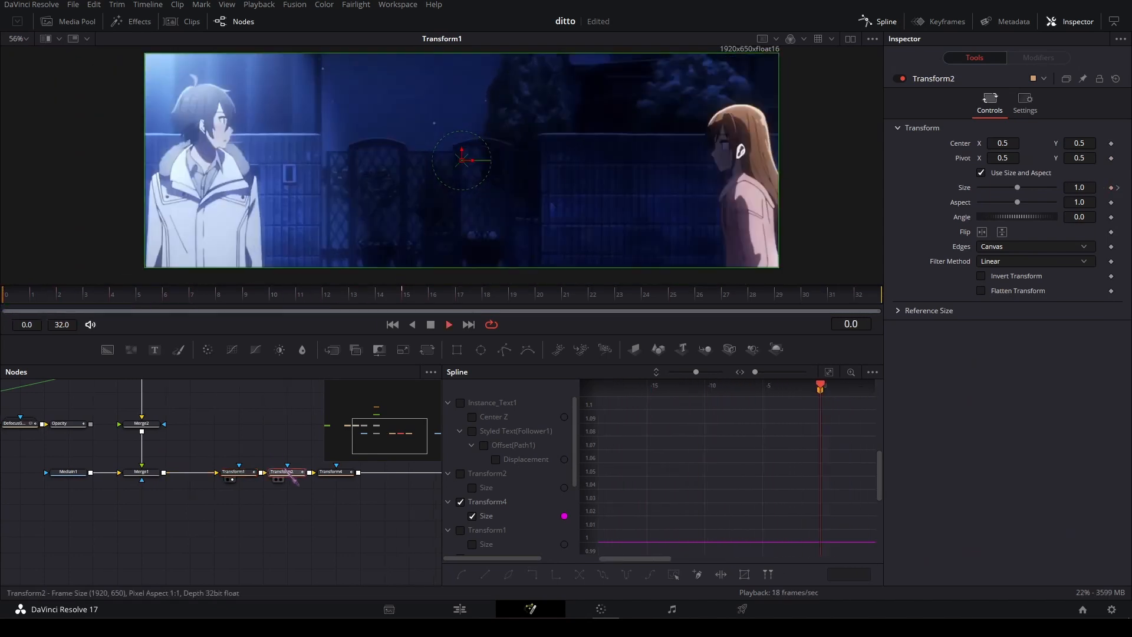
{"action": "key", "text": "2"}
{"action": "left_click_drag", "start_coordinate": [367, 295], "coordinate": [435, 296]}
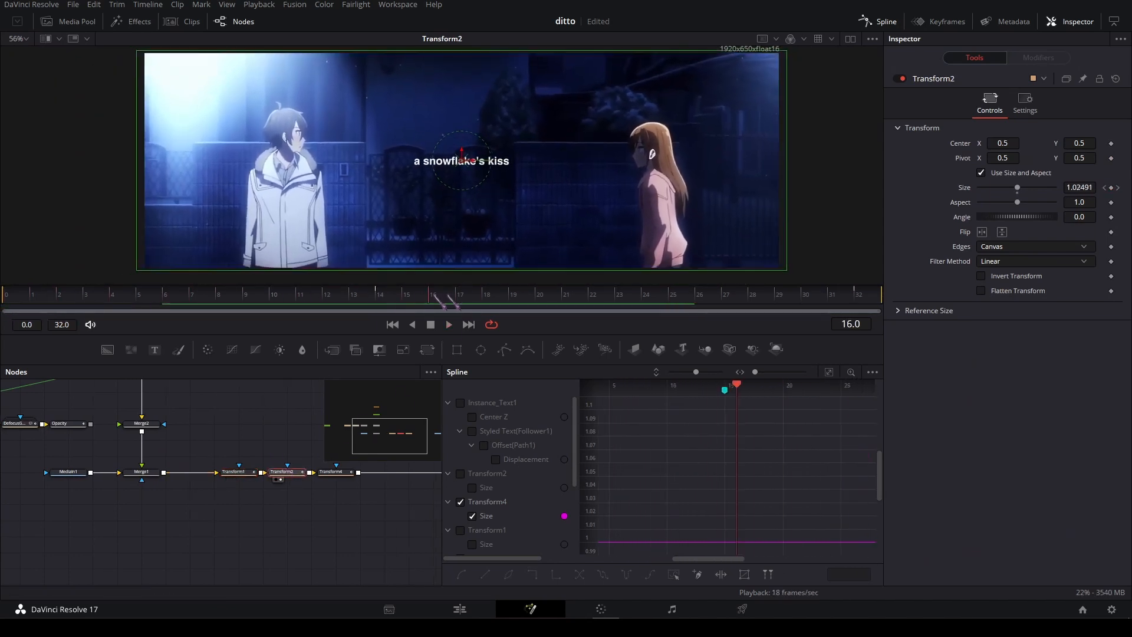
{"action": "key", "text": "space"}
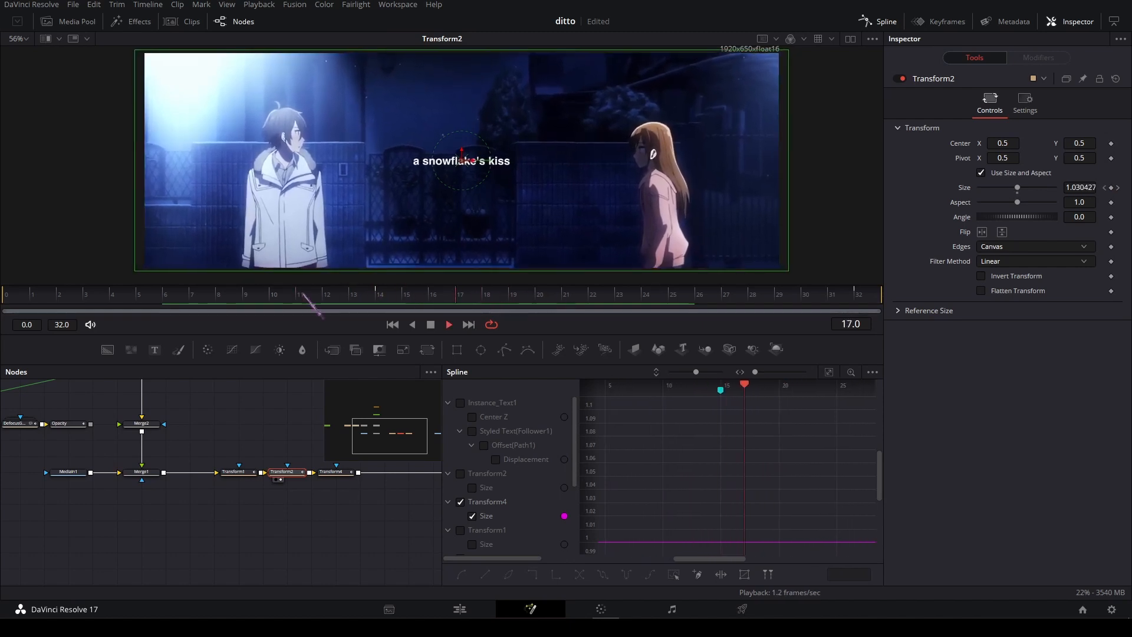
{"action": "key", "text": "space"}
{"action": "left_click", "coordinate": [289, 473]}
{"action": "left_click", "coordinate": [828, 373]}
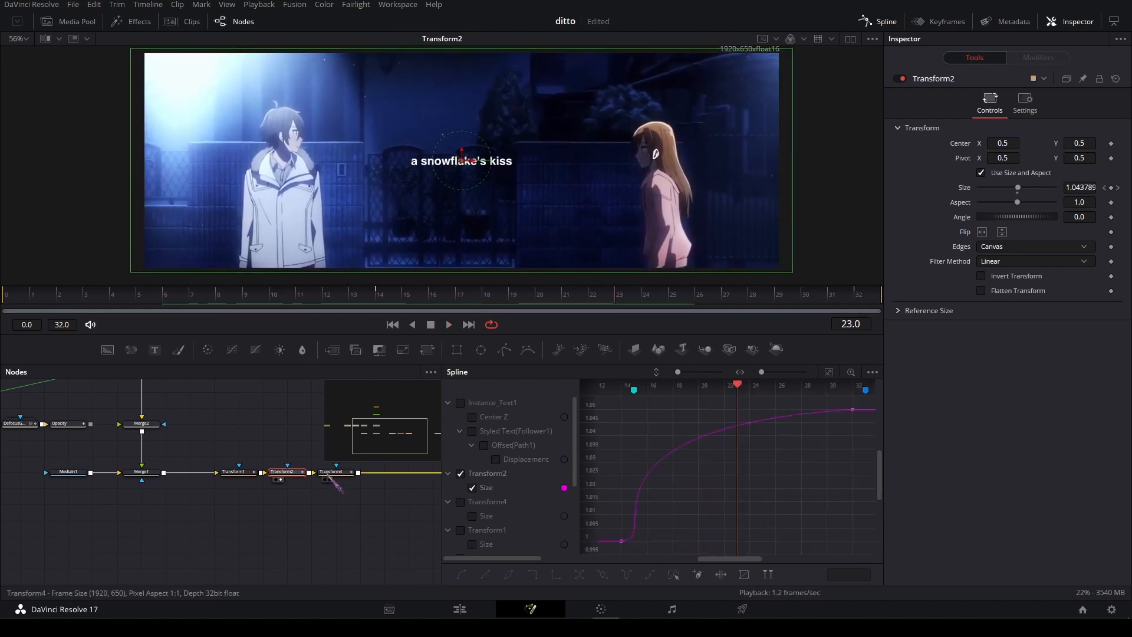
Scrub the Transform4 node's zoom to frame 32 and fit its Size curve in the spline graph.
{"action": "left_click", "coordinate": [239, 473]}
{"action": "left_click_drag", "start_coordinate": [336, 473], "coordinate": [459, 236]}
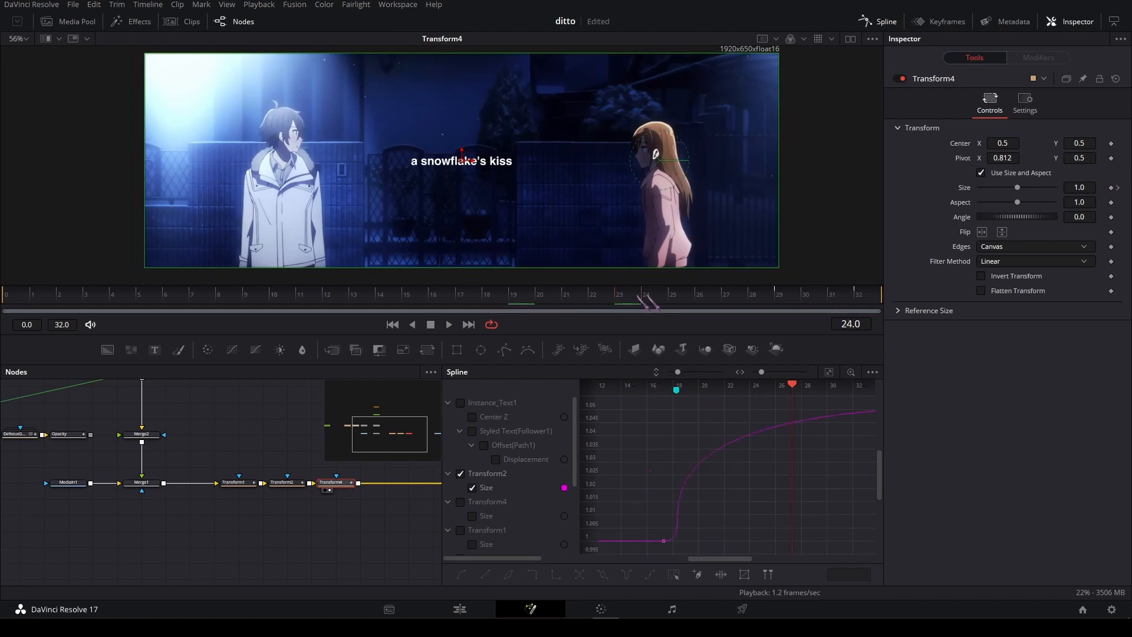
{"action": "left_click_drag", "start_coordinate": [648, 303], "coordinate": [777, 304]}
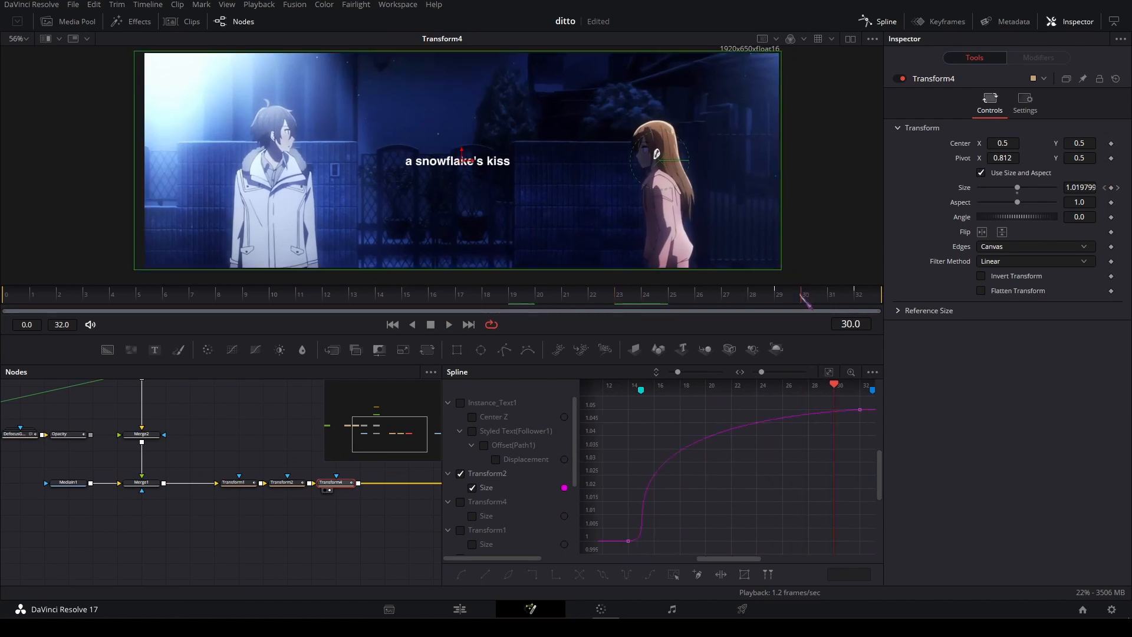
{"action": "left_click", "coordinate": [336, 482]}
{"action": "key", "text": "space"}
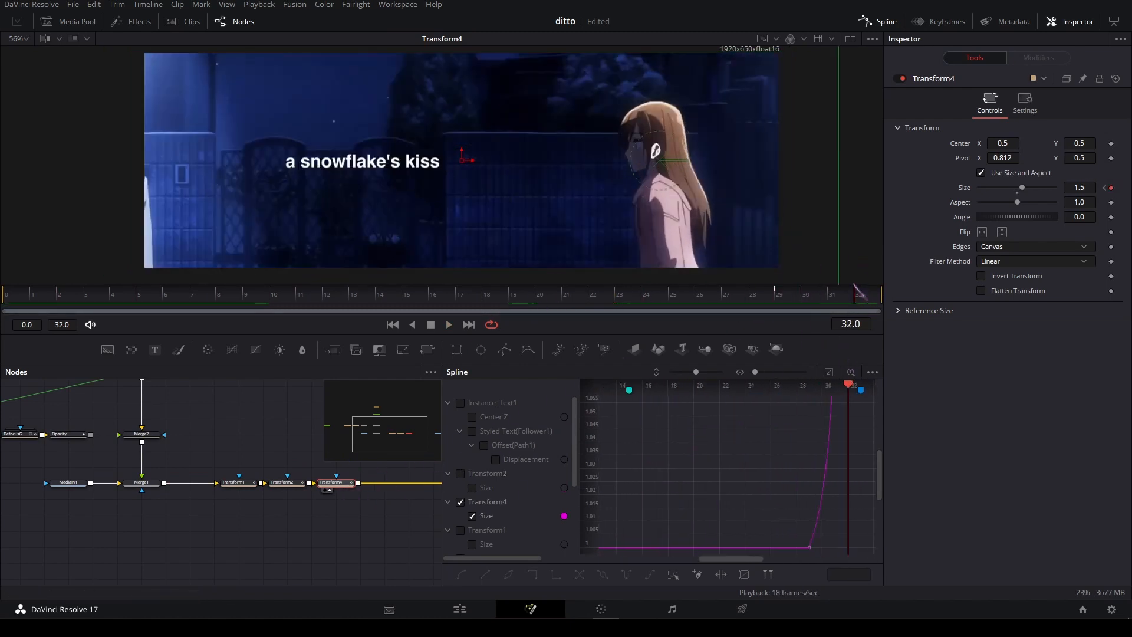
{"action": "left_click_drag", "start_coordinate": [772, 289], "coordinate": [878, 292]}
{"action": "left_click", "coordinate": [827, 373]}
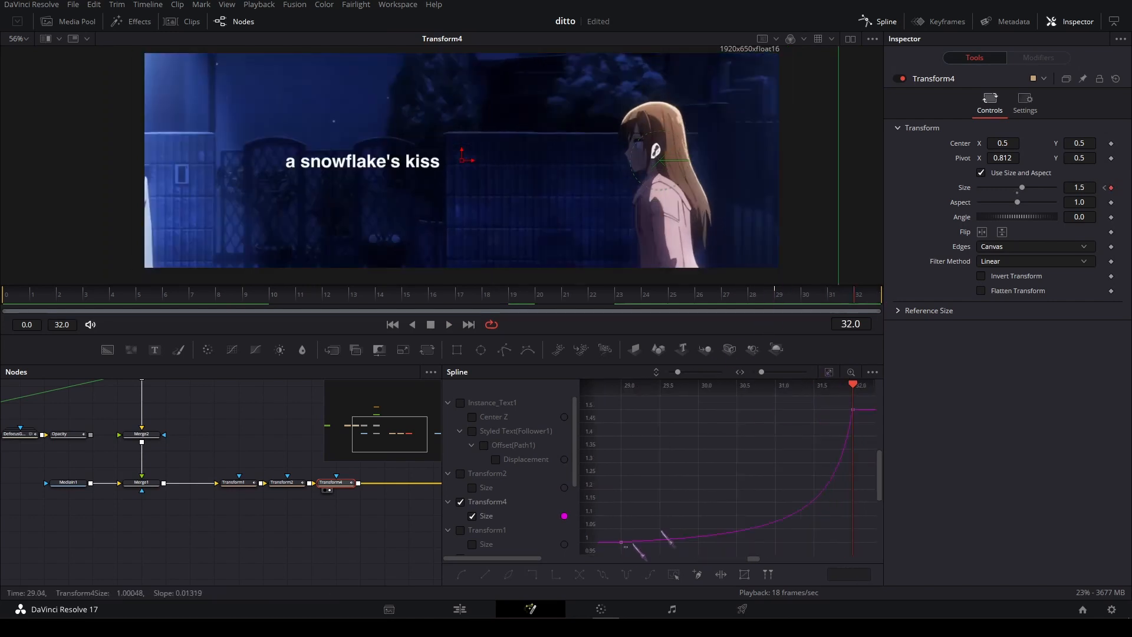
Return to the edit timeline, move the playhead to 01:00:02:15 and open the V3 adjustment clip there in Fusion.
{"action": "left_click", "coordinate": [462, 606]}
{"action": "left_click", "coordinate": [365, 413]}
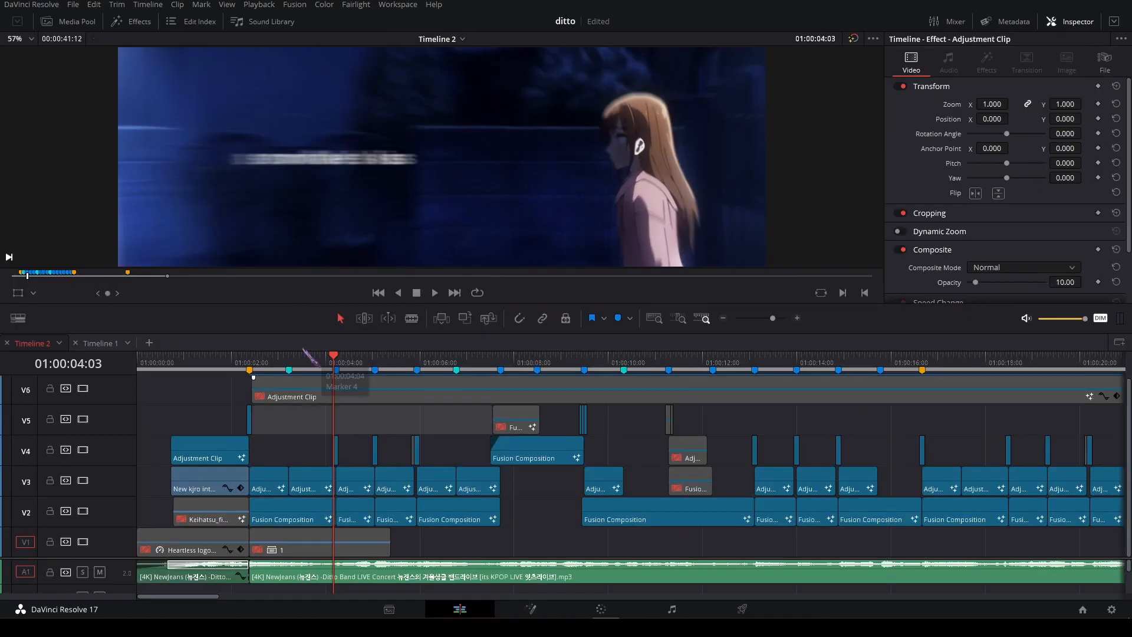
{"action": "left_click_drag", "start_coordinate": [310, 359], "coordinate": [270, 363]}
{"action": "left_click", "coordinate": [295, 450]}
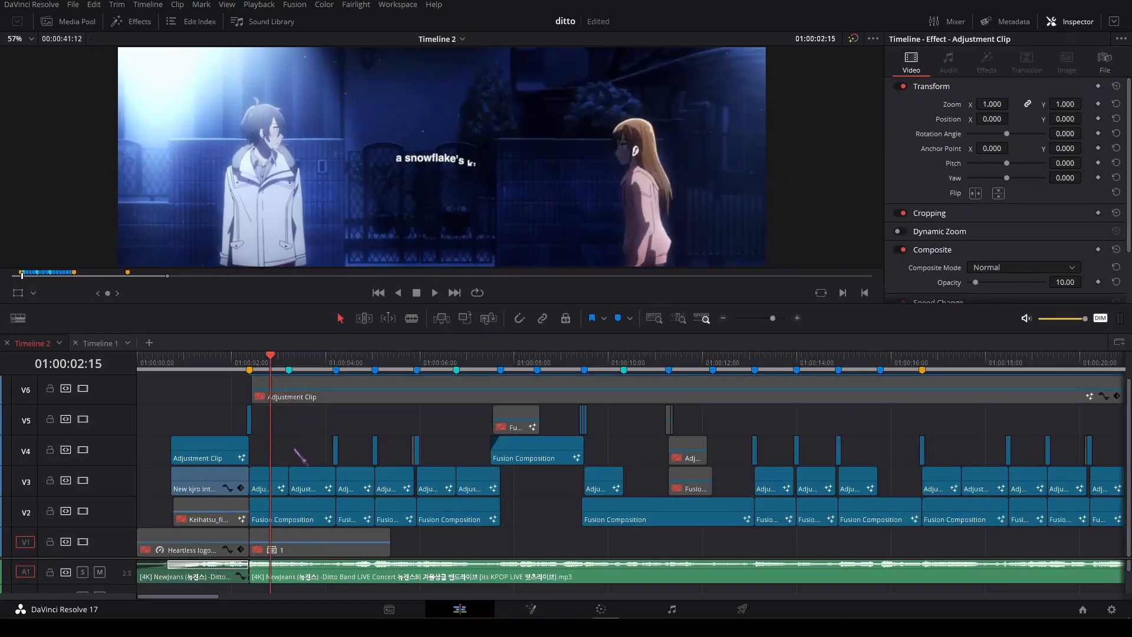
{"action": "right_click", "coordinate": [272, 481]}
{"action": "left_click", "coordinate": [327, 407]}
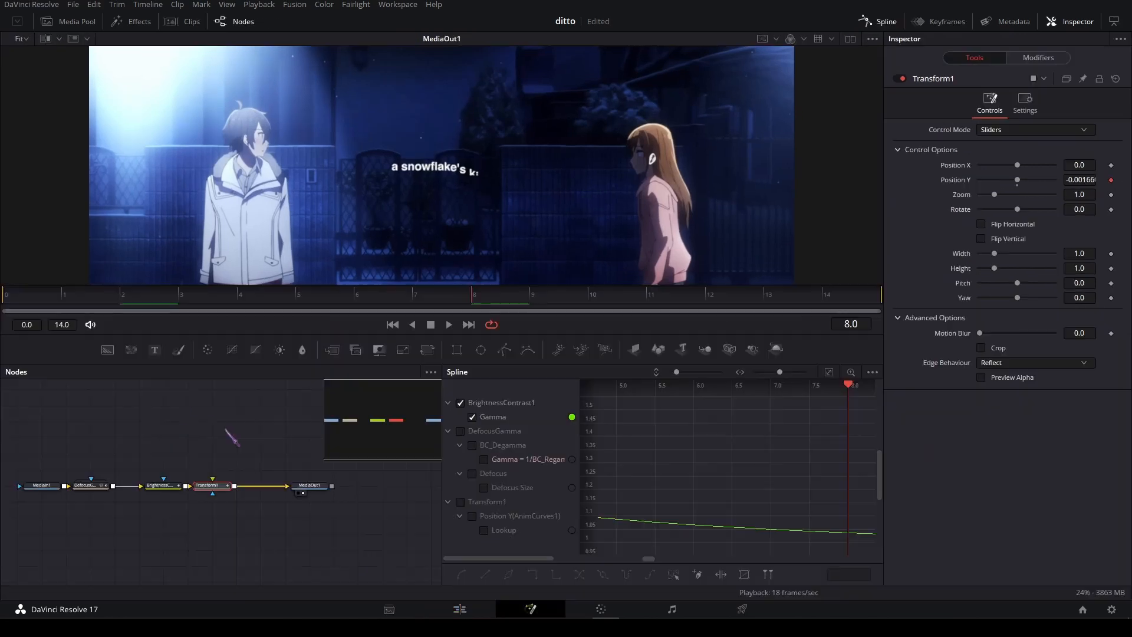
Show the DefocusGamma node at frame 0 and fit its Defocus Size curve in the spline graph with its keyframes selected.
{"action": "left_click_drag", "start_coordinate": [144, 508], "coordinate": [156, 508]}
{"action": "left_click", "coordinate": [102, 486]}
{"action": "key", "text": "2"}
{"action": "left_click_drag", "start_coordinate": [166, 297], "coordinate": [1, 302]}
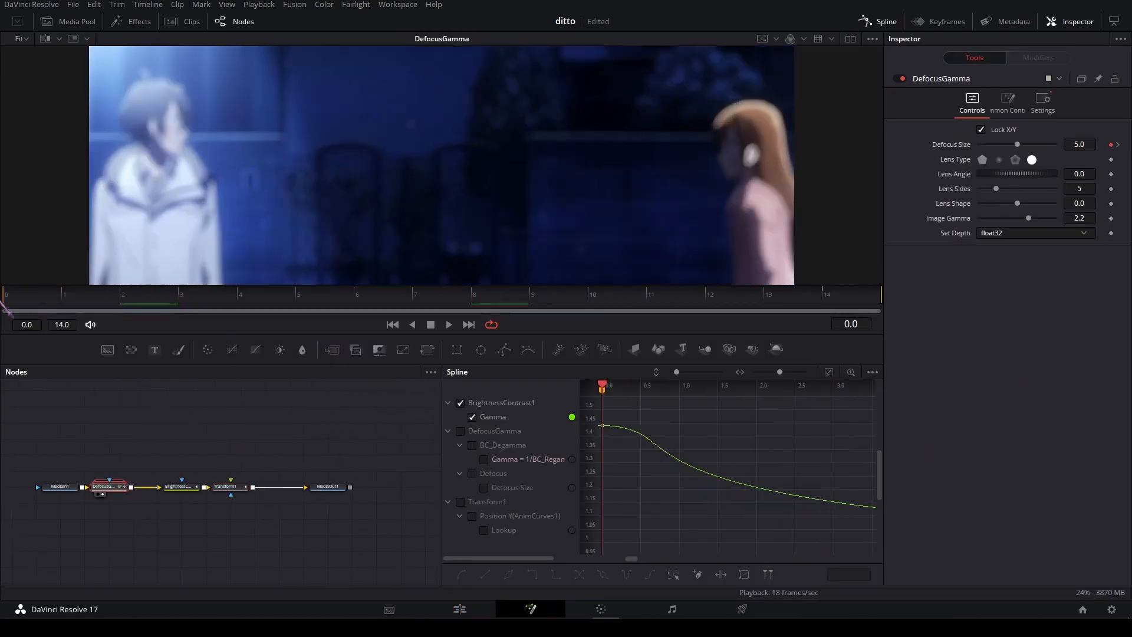
{"action": "left_click", "coordinate": [484, 487]}
{"action": "left_click", "coordinate": [828, 371]}
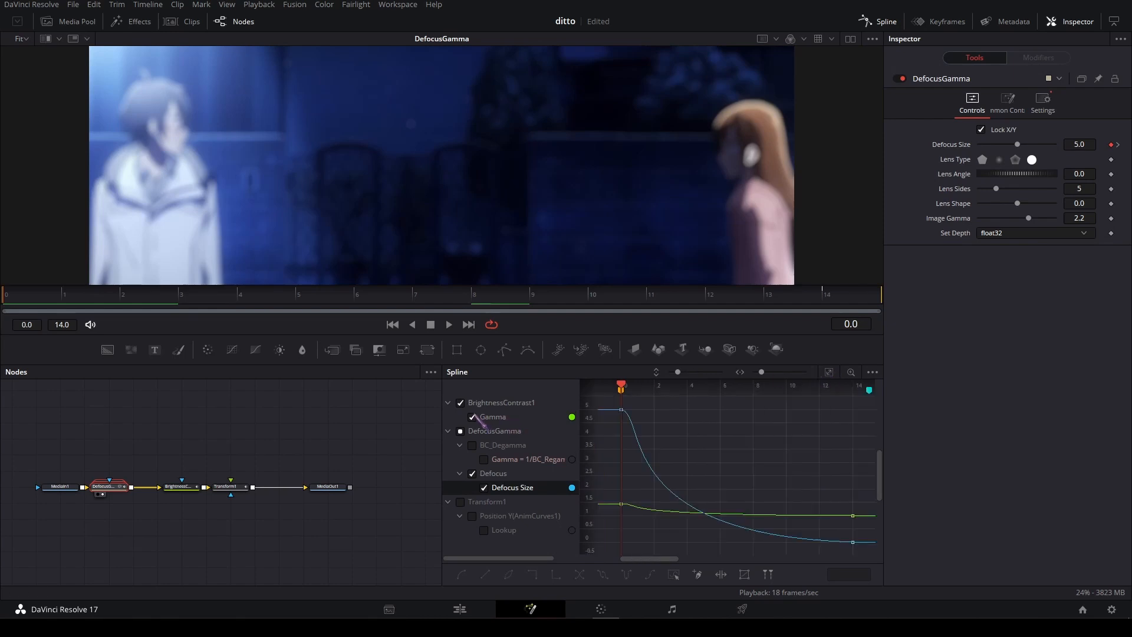
{"action": "left_click_drag", "start_coordinate": [867, 555], "coordinate": [599, 399]}
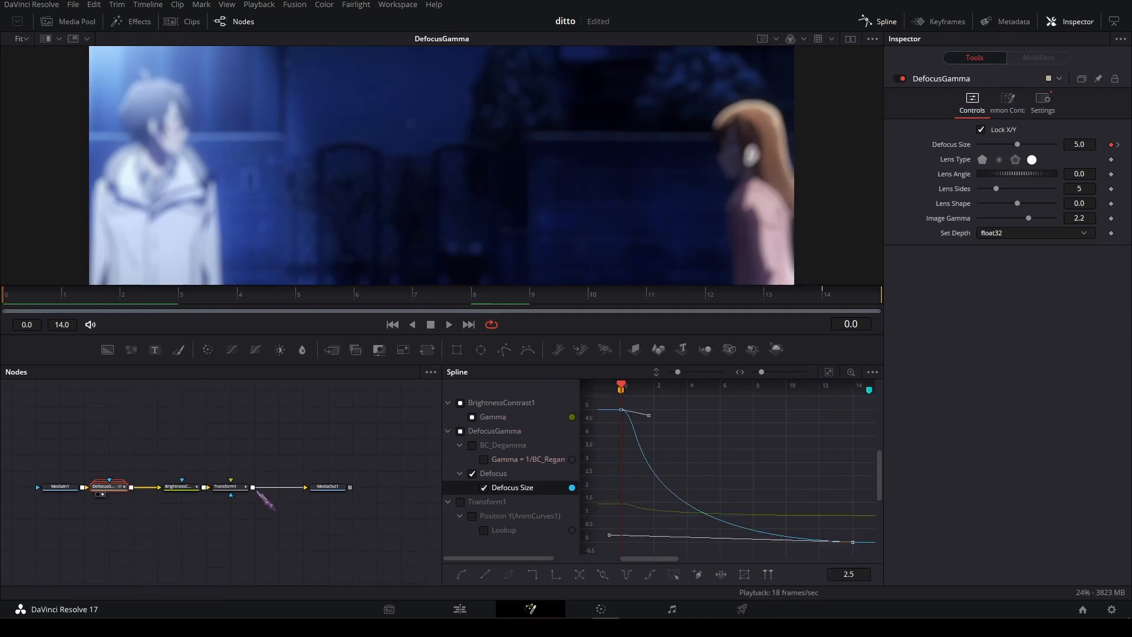
Show the BrightnessContrast1 node in the viewer and scrub its gamma flash back to frame 0.
{"action": "left_click", "coordinate": [188, 486]}
{"action": "key", "text": "2"}
{"action": "left_click_drag", "start_coordinate": [331, 296], "coordinate": [7, 319]}
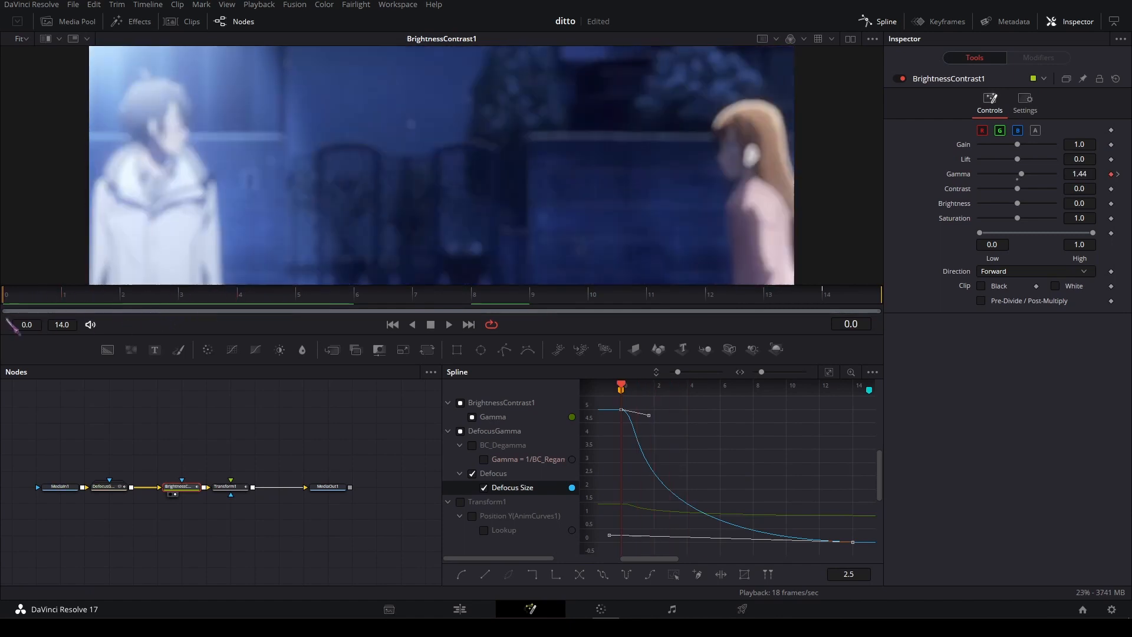
Show the Transform1 node in the viewer and play its Position Y shake.
{"action": "left_click", "coordinate": [224, 486]}
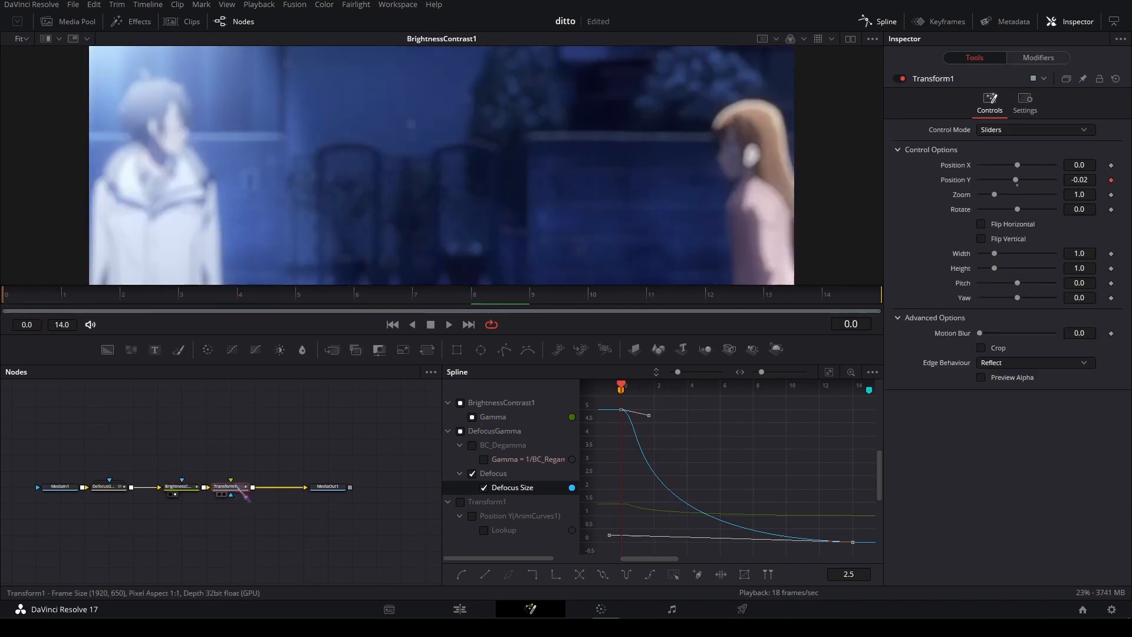
{"action": "key", "text": "2"}
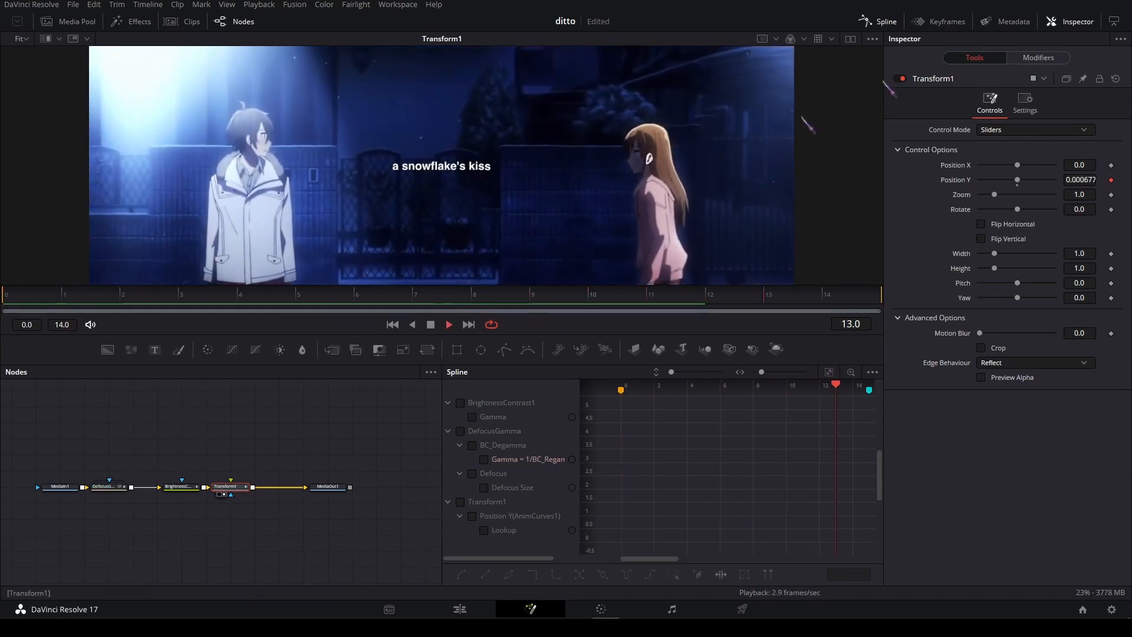
{"action": "key", "text": "space"}
{"action": "key", "text": "space"}
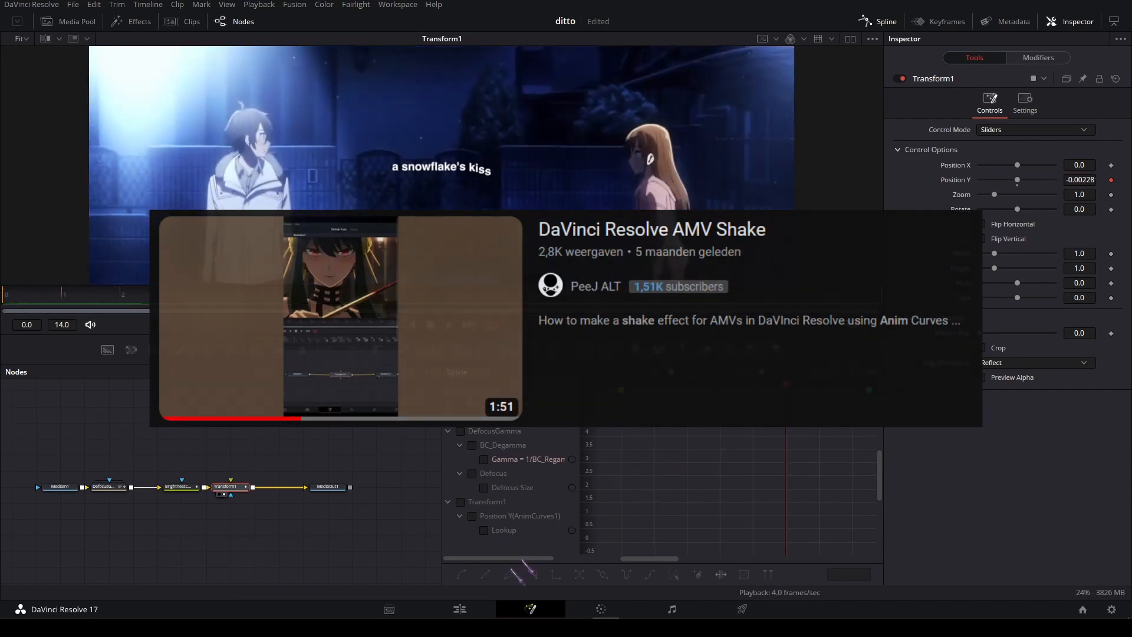
Return to the edit timeline, move to 01:00:03:11 and open the second adjustment clip above the first lyric shot in Fusion.
{"action": "left_click", "coordinate": [461, 608]}
{"action": "left_click_drag", "start_coordinate": [288, 361], "coordinate": [306, 365]}
{"action": "left_click", "coordinate": [313, 481]}
{"action": "right_click", "coordinate": [316, 471]}
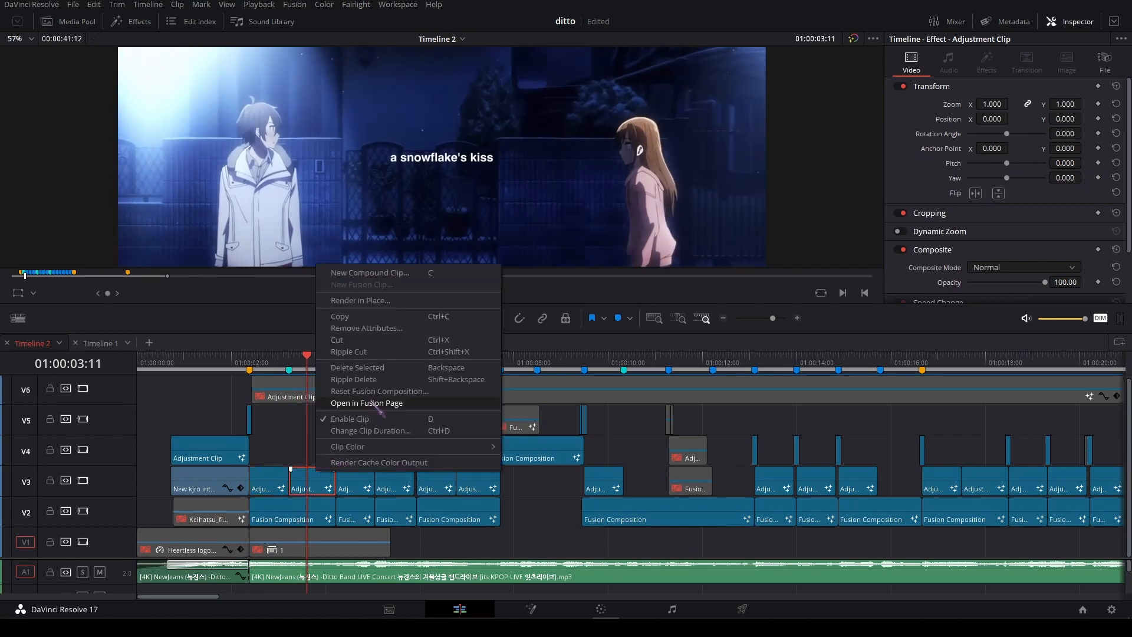
{"action": "left_click", "coordinate": [374, 403]}
Mute the playback audio and play the adjustment clip's brightness and shake composition from frame 0.
{"action": "left_click", "coordinate": [90, 324]}
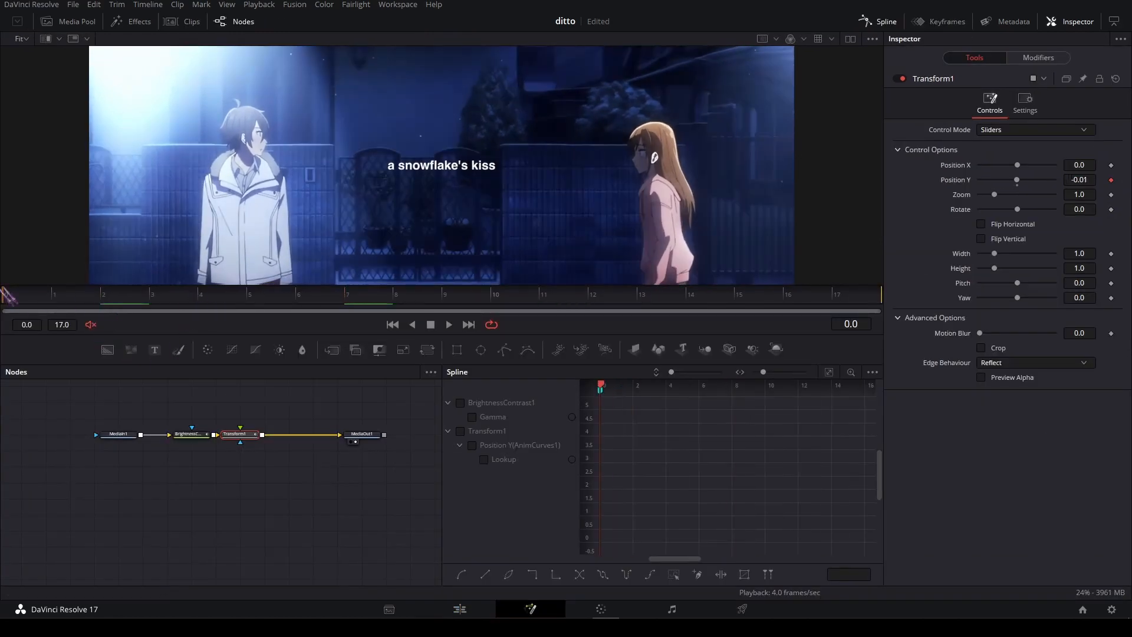
{"action": "left_click_drag", "start_coordinate": [267, 399], "coordinate": [249, 389]}
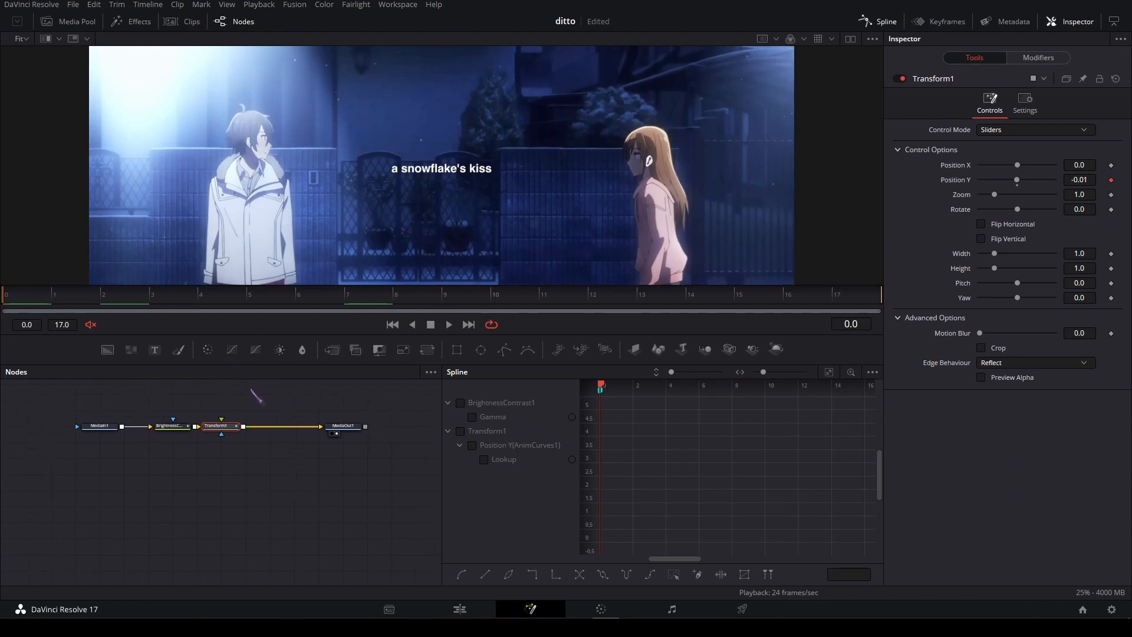
{"action": "left_click", "coordinate": [277, 398]}
{"action": "key", "text": "space"}
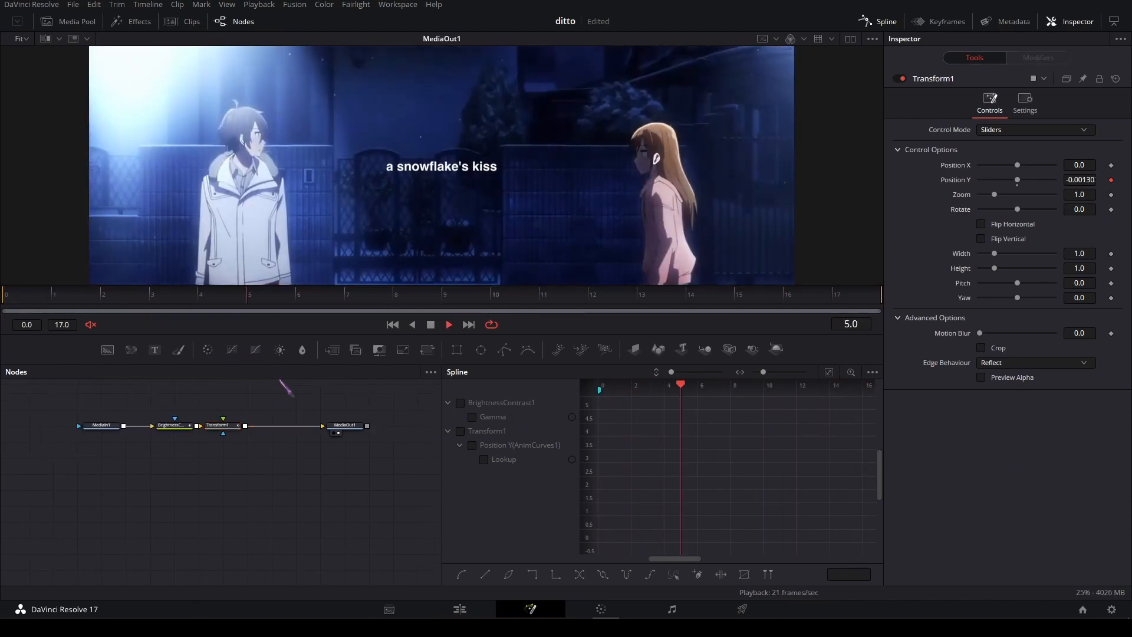
Play the edit timeline on to the "the snow may fall" shot and open its V2 Fusion composition.
{"action": "left_click", "coordinate": [459, 609]}
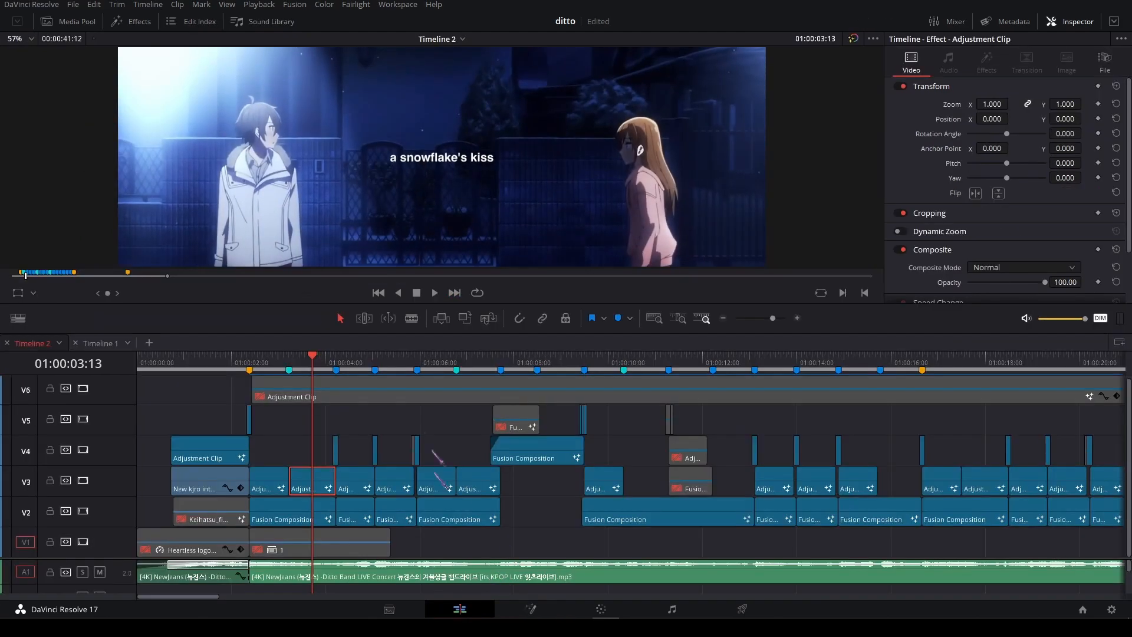
{"action": "key", "text": "space"}
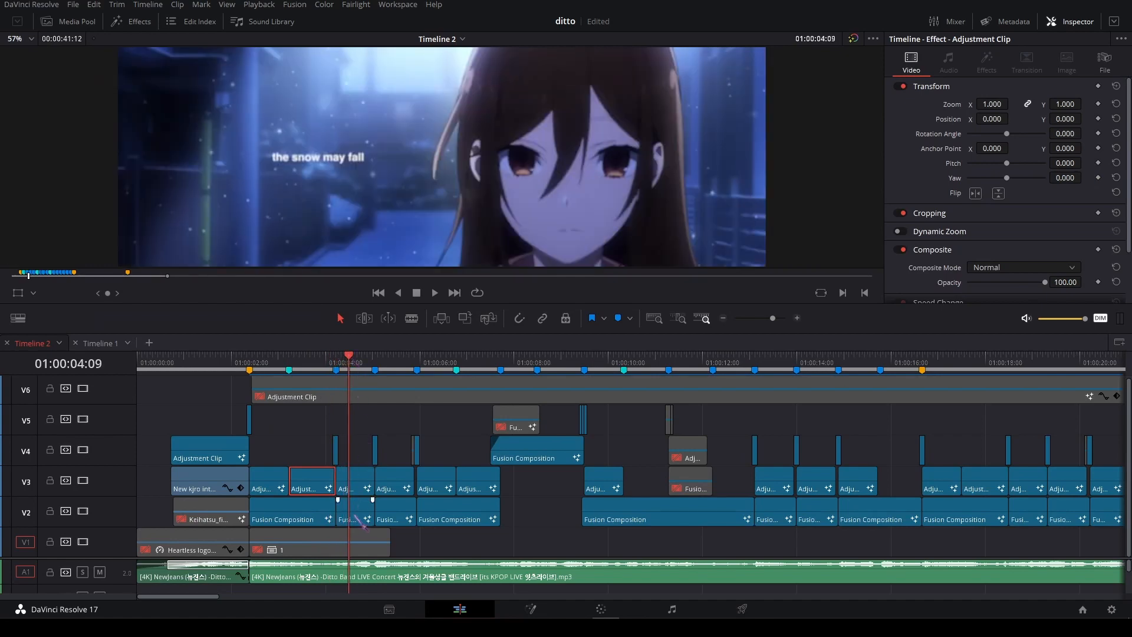
{"action": "right_click", "coordinate": [356, 519]}
{"action": "left_click", "coordinate": [413, 438]}
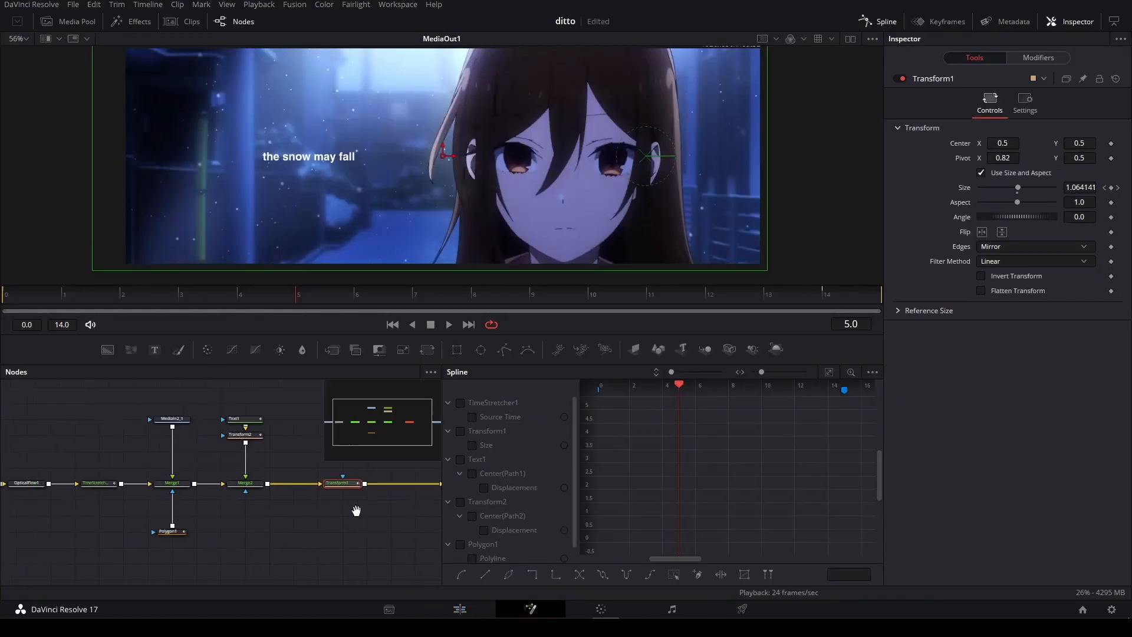
Show the MediaIn2 source footage in the viewer and examine the chain of nodes that follows it.
{"action": "left_click_drag", "start_coordinate": [356, 510], "coordinate": [530, 518]}
{"action": "left_click", "coordinate": [142, 490]}
{"action": "key", "text": "2"}
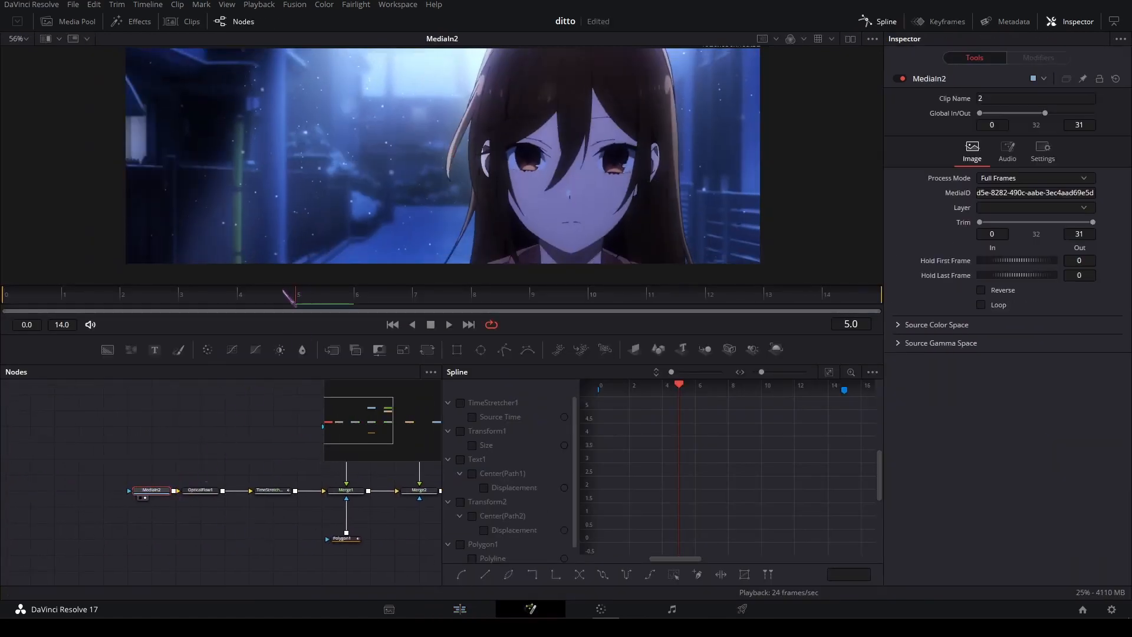
{"action": "left_click_drag", "start_coordinate": [237, 422], "coordinate": [139, 414]}
{"action": "left_click", "coordinate": [177, 430]}
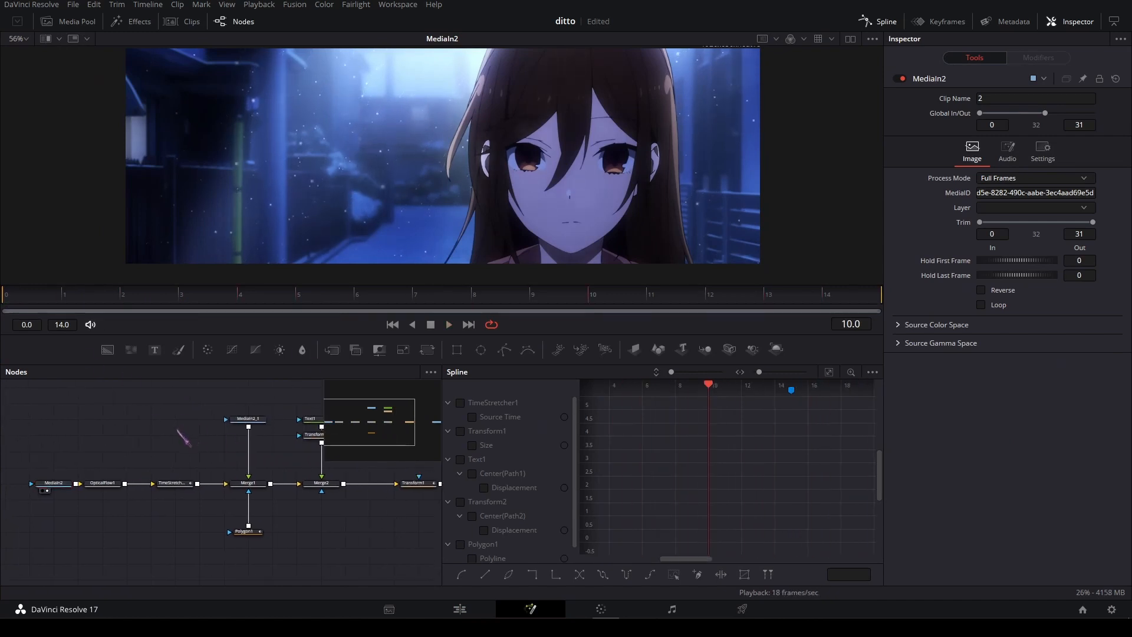
Show the TimeStretcher1 node in the viewer and play its retimed footage up close on the falling snow.
{"action": "left_click", "coordinate": [171, 483]}
{"action": "key", "text": "2"}
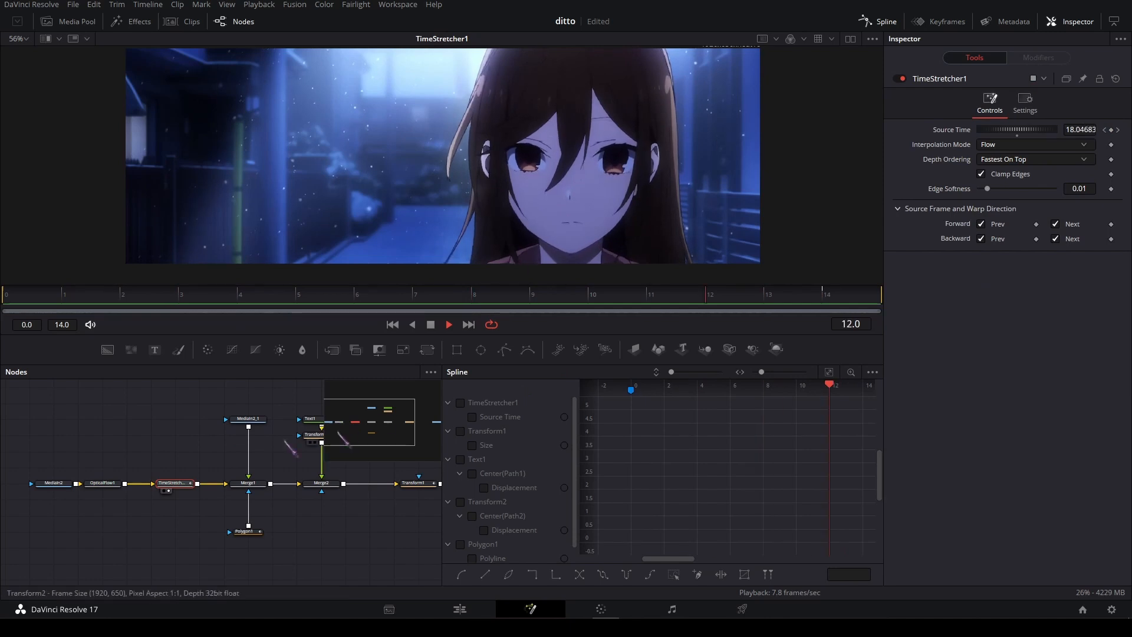
{"action": "left_click_drag", "start_coordinate": [169, 442], "coordinate": [181, 459]}
{"action": "key", "text": "space"}
{"action": "scroll", "coordinate": [338, 186], "scroll_direction": "up", "scroll_amount": 1}
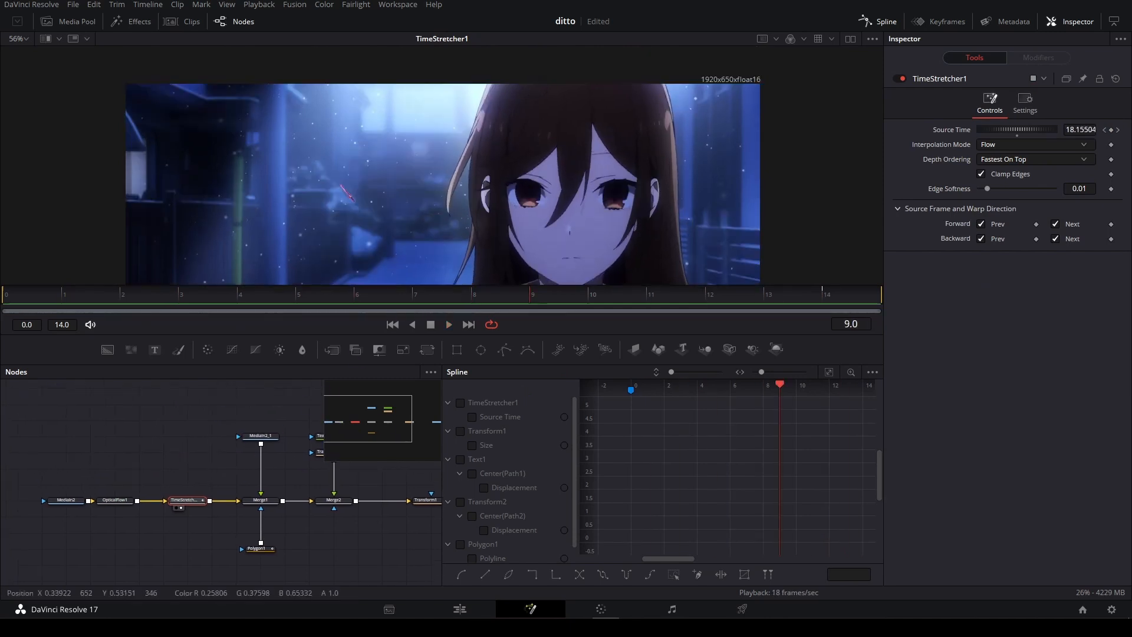
{"action": "scroll", "coordinate": [339, 179], "scroll_direction": "up", "scroll_amount": 2}
{"action": "left_click", "coordinate": [23, 294]}
{"action": "key", "text": "space"}
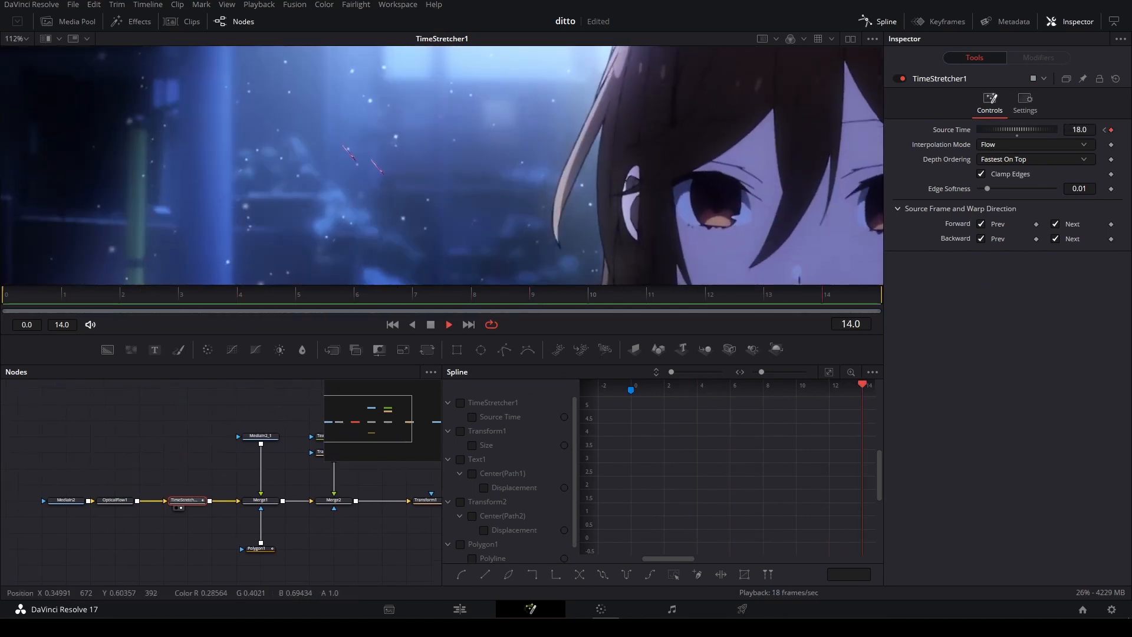
Fit the TimeStretcher1 Source Time curve in the spline graph and scrub the retiming between frames 0 and 2.
{"action": "key", "text": "space"}
{"action": "left_click_drag", "start_coordinate": [239, 294], "coordinate": [12, 293]}
{"action": "left_click_drag", "start_coordinate": [171, 478], "coordinate": [107, 449]}
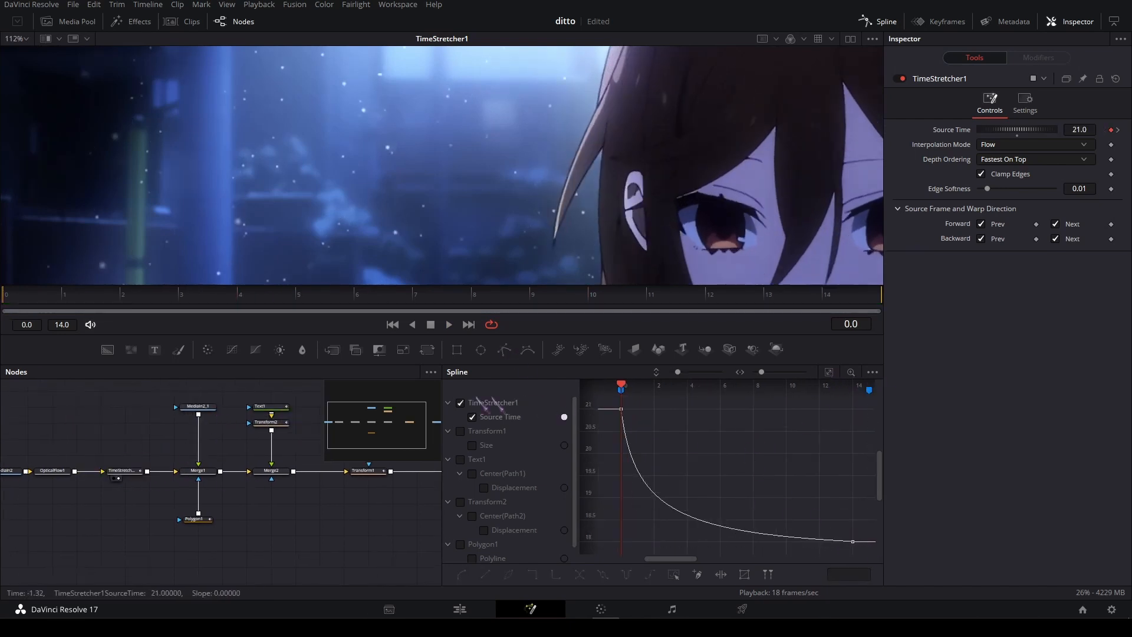
{"action": "left_click_drag", "start_coordinate": [244, 292], "coordinate": [210, 395]}
View MediaIn2_1, the Polygon1 mask and Merge1 in turn to examine how the footage layers are combined.
{"action": "left_click", "coordinate": [198, 406]}
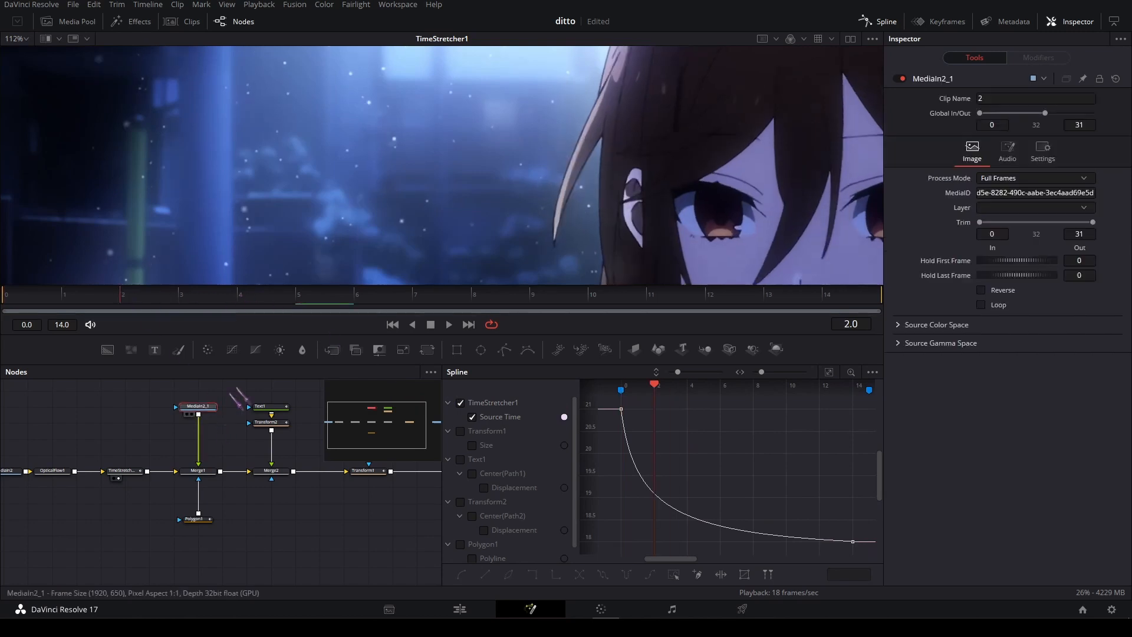
{"action": "key", "text": "1"}
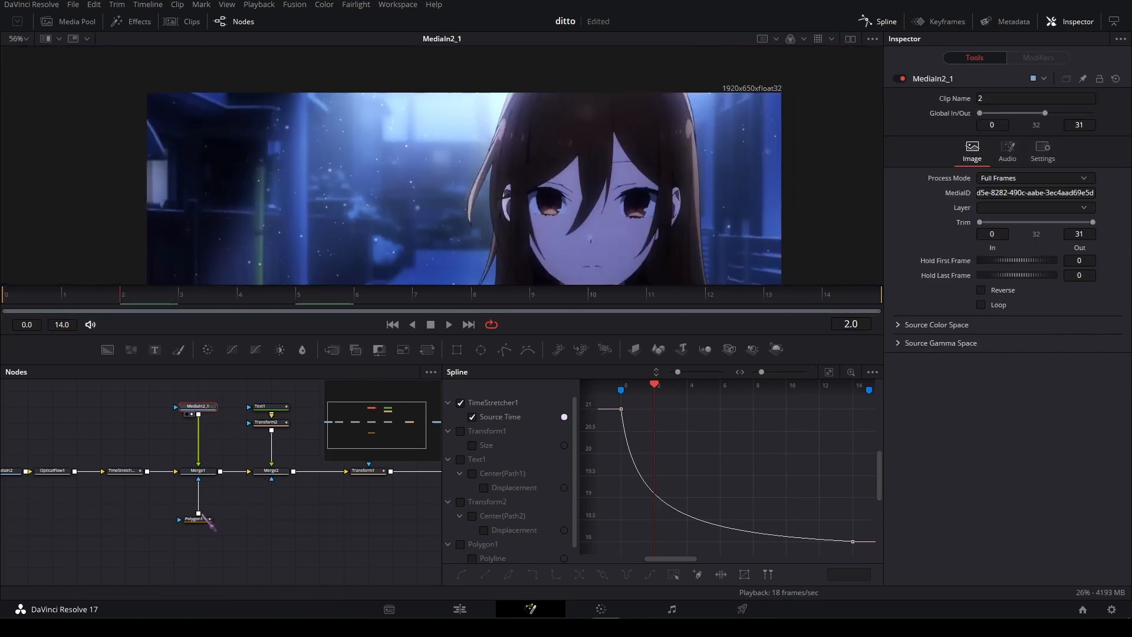
{"action": "left_click", "coordinate": [205, 522]}
{"action": "key", "text": "1"}
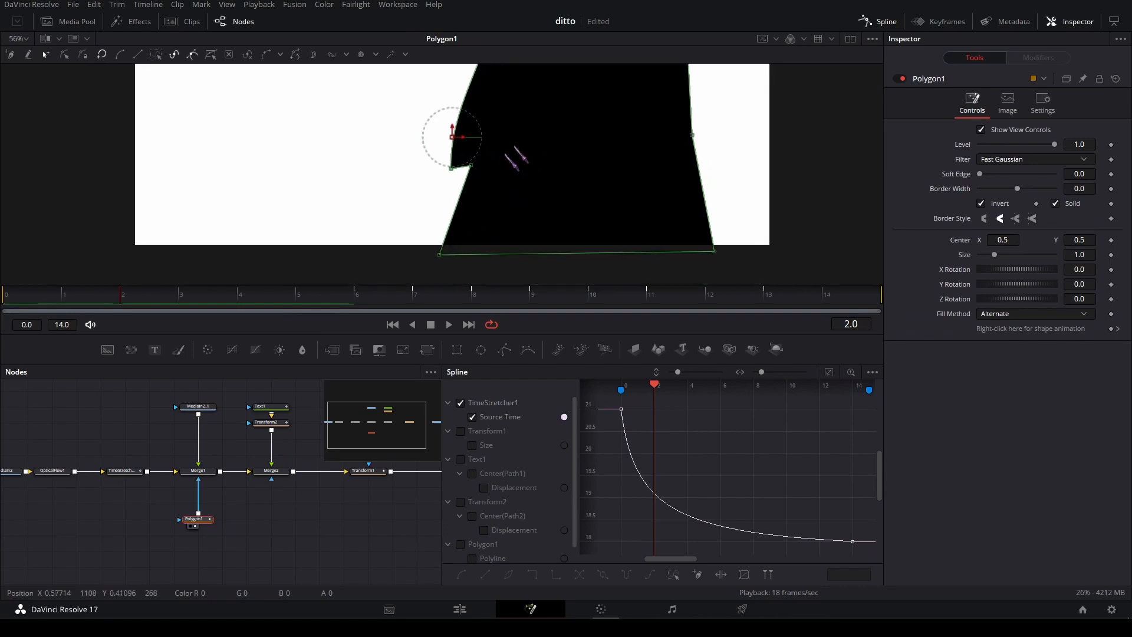
{"action": "left_click", "coordinate": [201, 471]}
{"action": "key", "text": "1"}
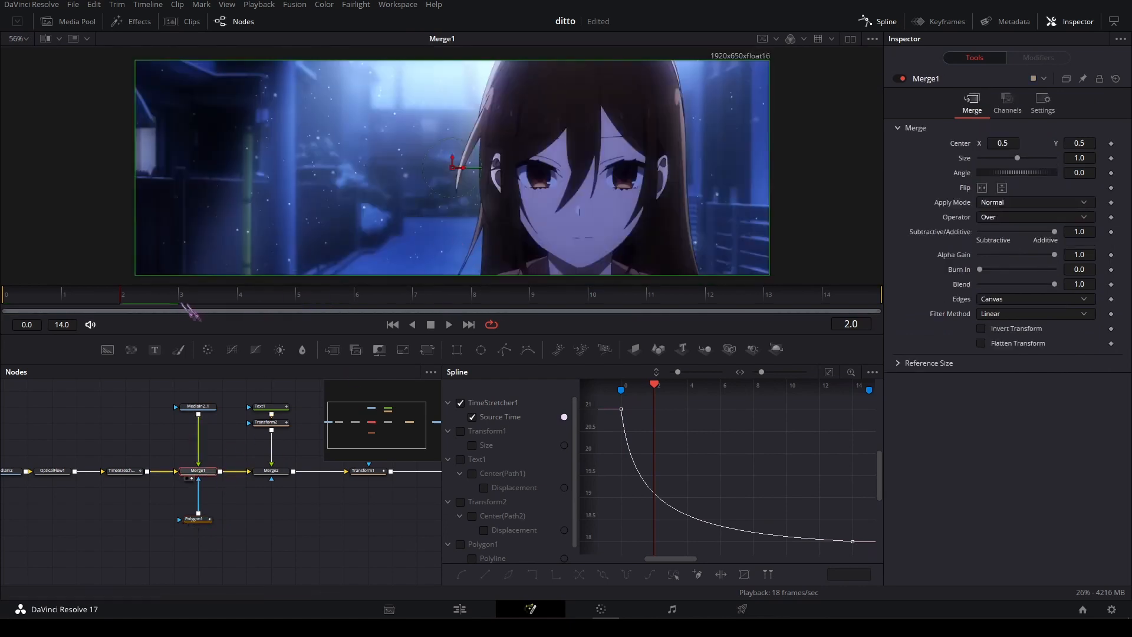
Play the Merge1 result and inspect the masked edge around the girl's hair and face up close.
{"action": "key", "text": "space"}
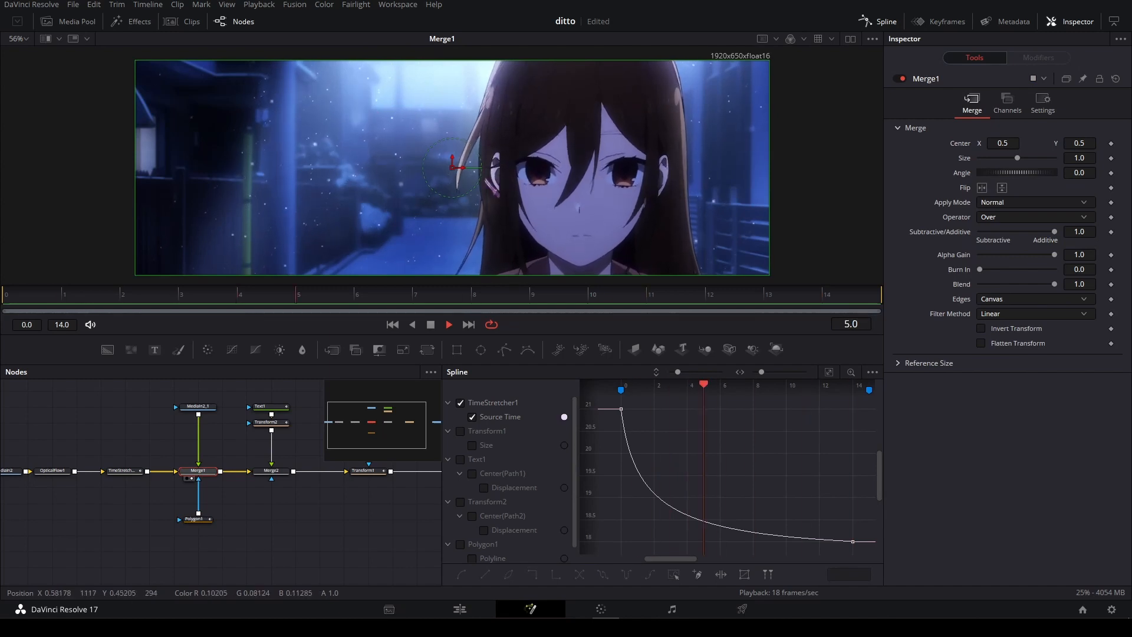
{"action": "scroll", "coordinate": [386, 156], "scroll_direction": "up", "scroll_amount": 2}
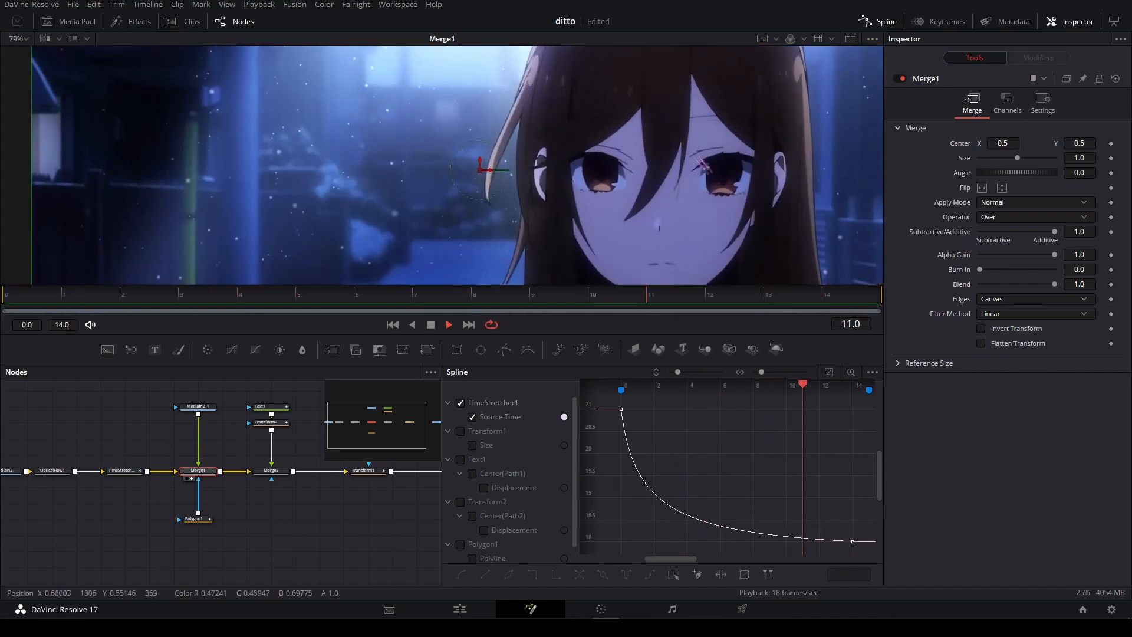
{"action": "scroll", "coordinate": [649, 154], "scroll_direction": "up", "scroll_amount": 2}
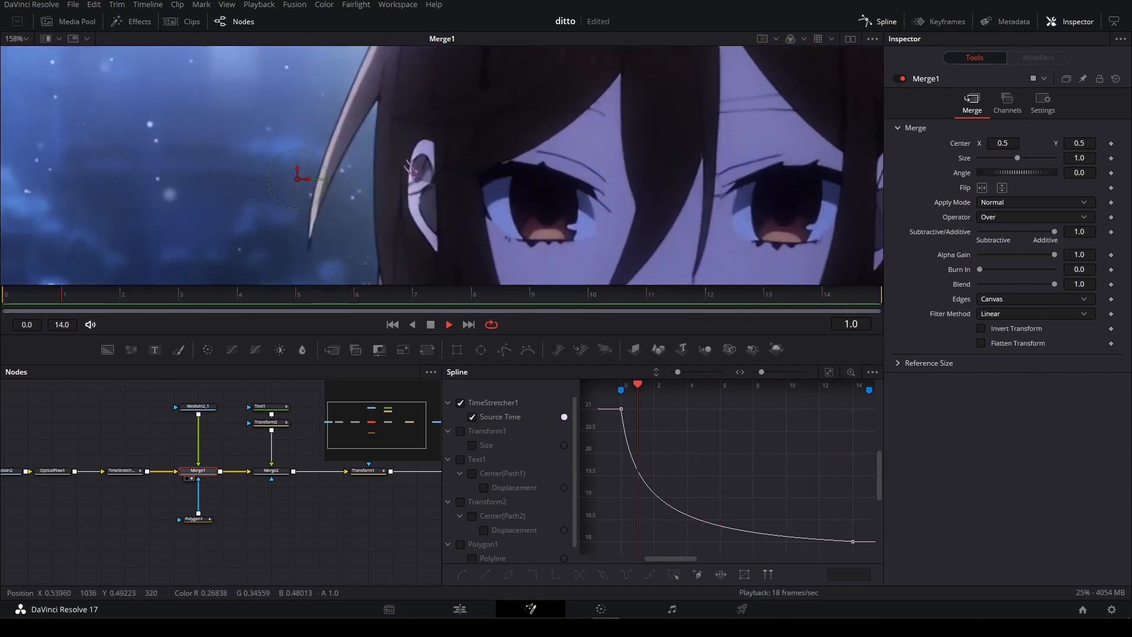
{"action": "scroll", "coordinate": [606, 154], "scroll_direction": "down", "scroll_amount": 3}
{"action": "key", "text": "space"}
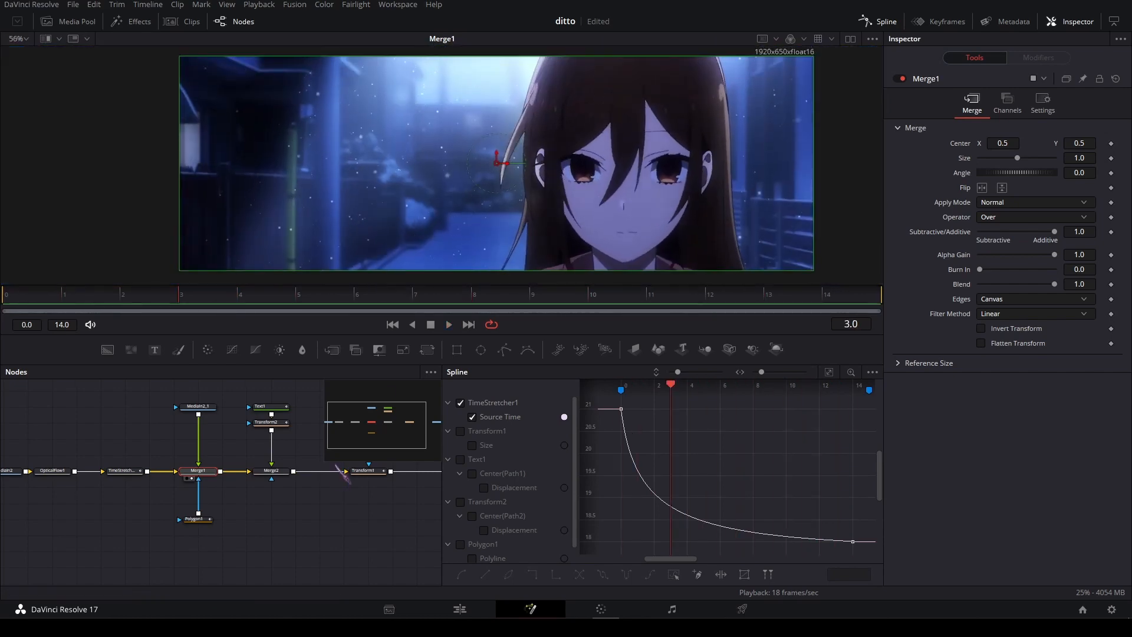
Show the Text1 node in the viewer and review its animated layout center and text settings.
{"action": "left_click_drag", "start_coordinate": [335, 465], "coordinate": [246, 495]}
{"action": "left_click", "coordinate": [282, 529]}
{"action": "left_click", "coordinate": [198, 438]}
{"action": "key", "text": "2"}
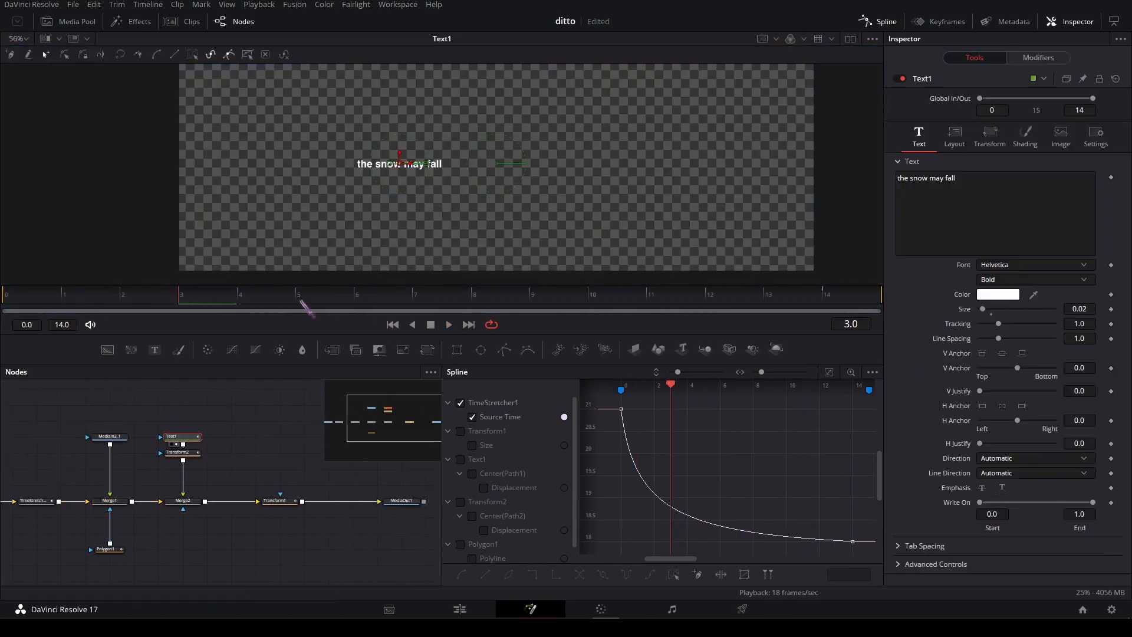
{"action": "left_click", "coordinate": [954, 135]}
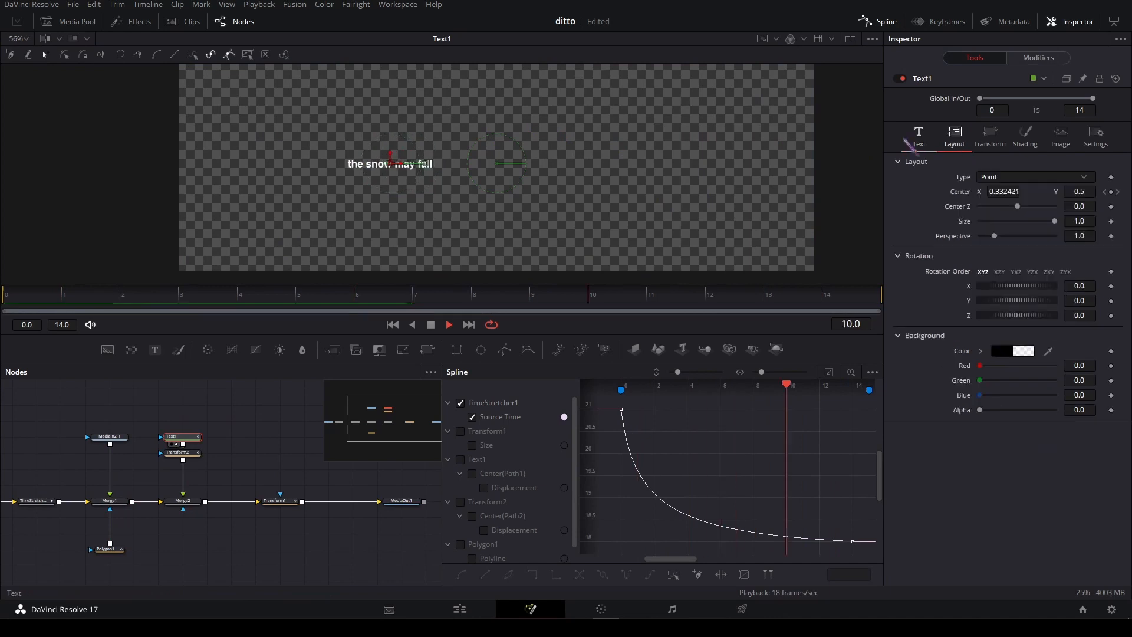
{"action": "left_click", "coordinate": [919, 143]}
Show the Transform2 node in the viewer and play its lyric text movement.
{"action": "left_click", "coordinate": [196, 451]}
{"action": "key", "text": "2"}
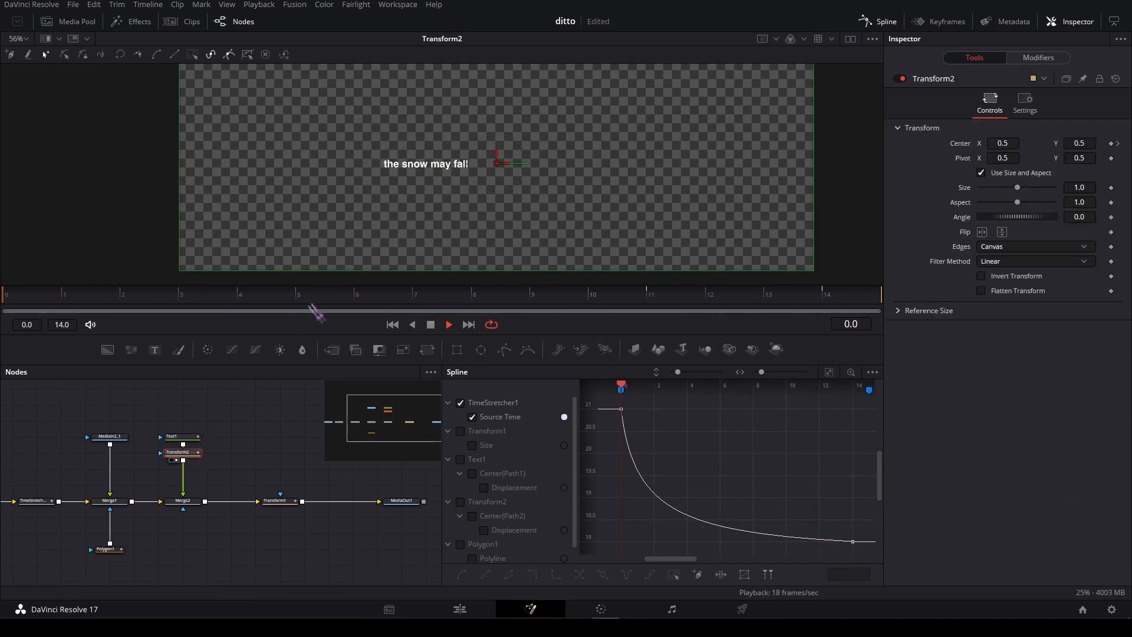
{"action": "key", "text": "space"}
{"action": "left_click", "coordinate": [188, 454]}
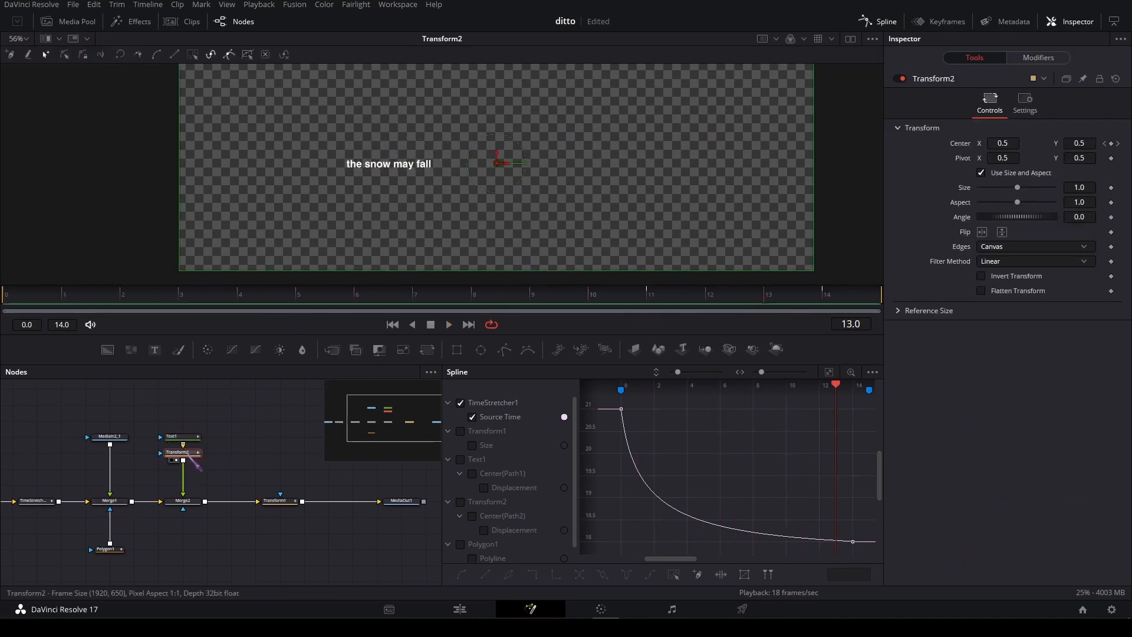
Delete the Transform2 node between Text1 and Merge2.
{"action": "key", "text": "Delete"}
{"action": "left_click", "coordinate": [247, 485]}
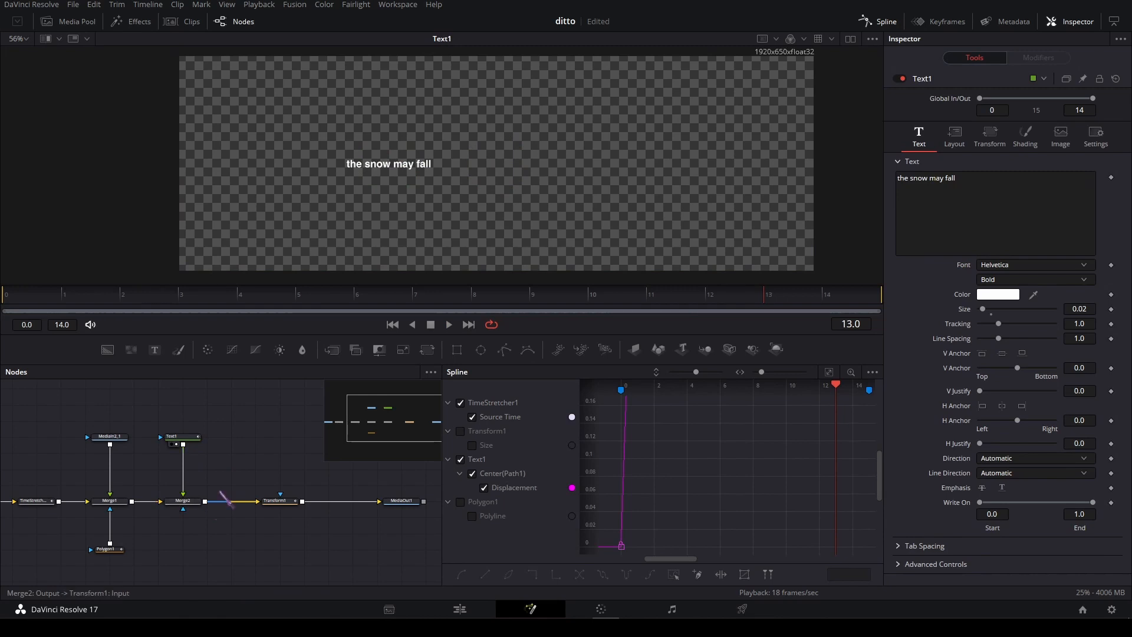
Show the Transform1 node in the viewer and play the zoom on the combined footage and lyric text.
{"action": "left_click", "coordinate": [288, 504]}
{"action": "key", "text": "2"}
{"action": "left_click_drag", "start_coordinate": [564, 301], "coordinate": [429, 303]}
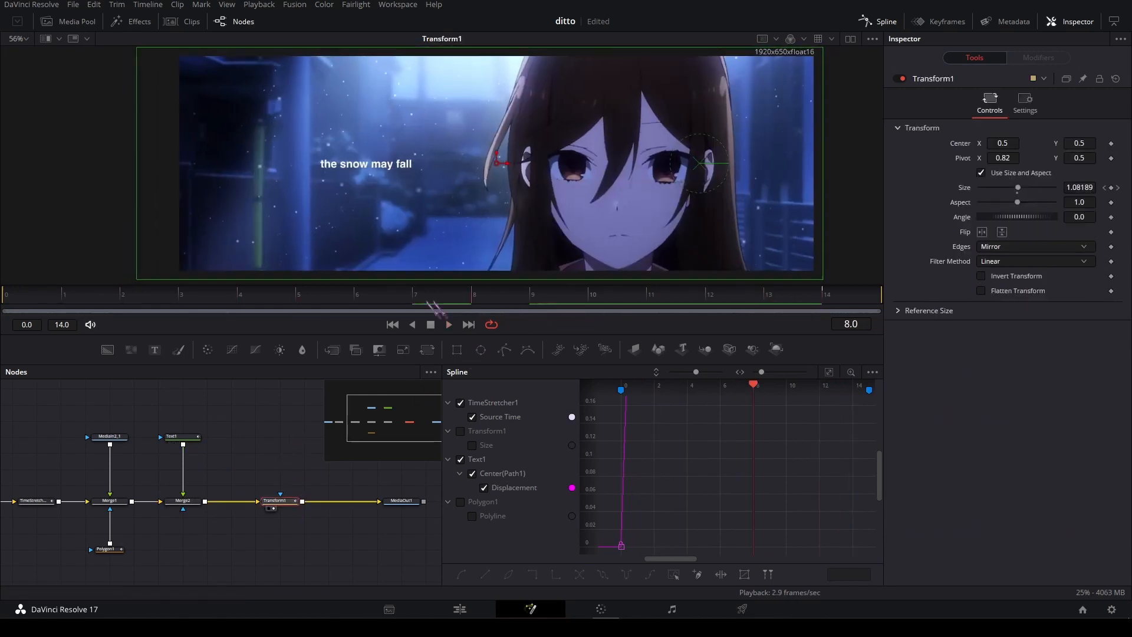
{"action": "key", "text": "space"}
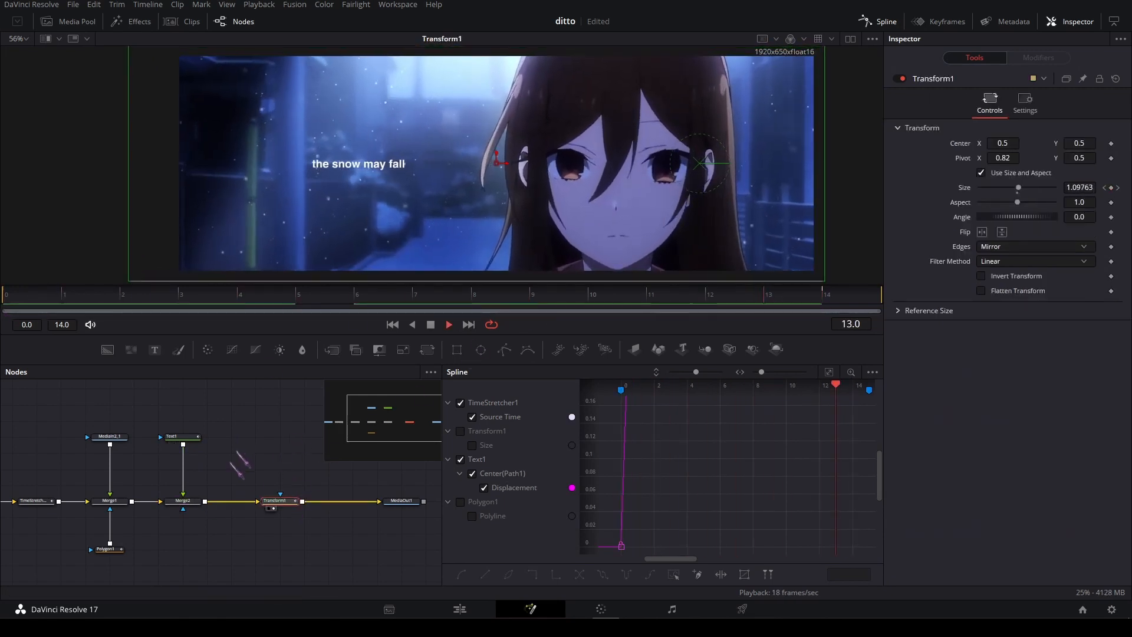
{"action": "left_click_drag", "start_coordinate": [276, 446], "coordinate": [247, 410]}
{"action": "left_click", "coordinate": [260, 438]}
{"action": "key", "text": "space"}
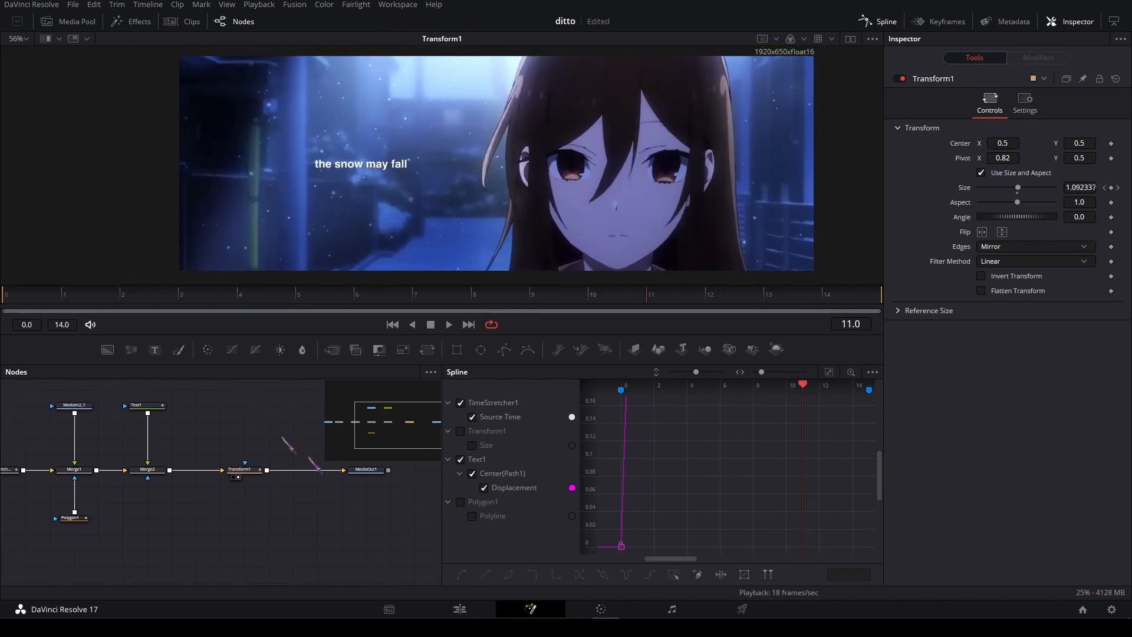
Return to the edit timeline and scrub through the white flash transition around Marker 5.
{"action": "left_click", "coordinate": [460, 609]}
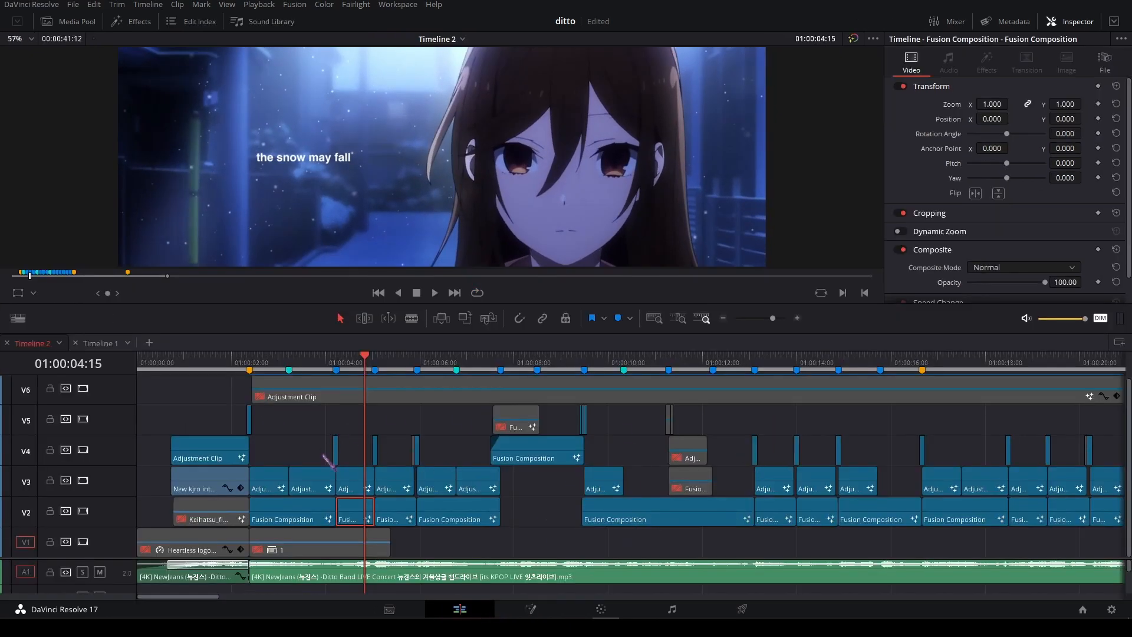
{"action": "mouse_move", "coordinate": [377, 370]}
{"action": "left_mouse_down"}
{"action": "mouse_move", "coordinate": [385, 367]}
{"action": "mouse_move", "coordinate": [362, 367]}
{"action": "mouse_move", "coordinate": [383, 367]}
{"action": "left_mouse_up"}
{"action": "scroll", "coordinate": [407, 425], "scroll_direction": "up", "scroll_amount": 2}
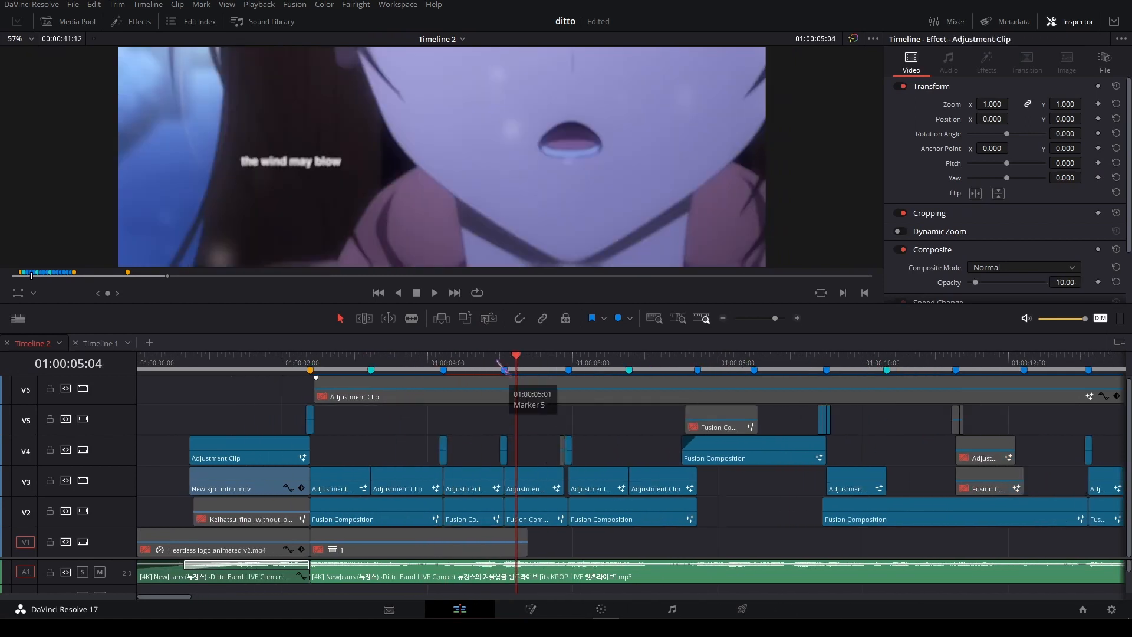
{"action": "left_click_drag", "start_coordinate": [501, 365], "coordinate": [499, 365]}
{"action": "scroll", "coordinate": [590, 395], "scroll_direction": "up", "scroll_amount": 1}
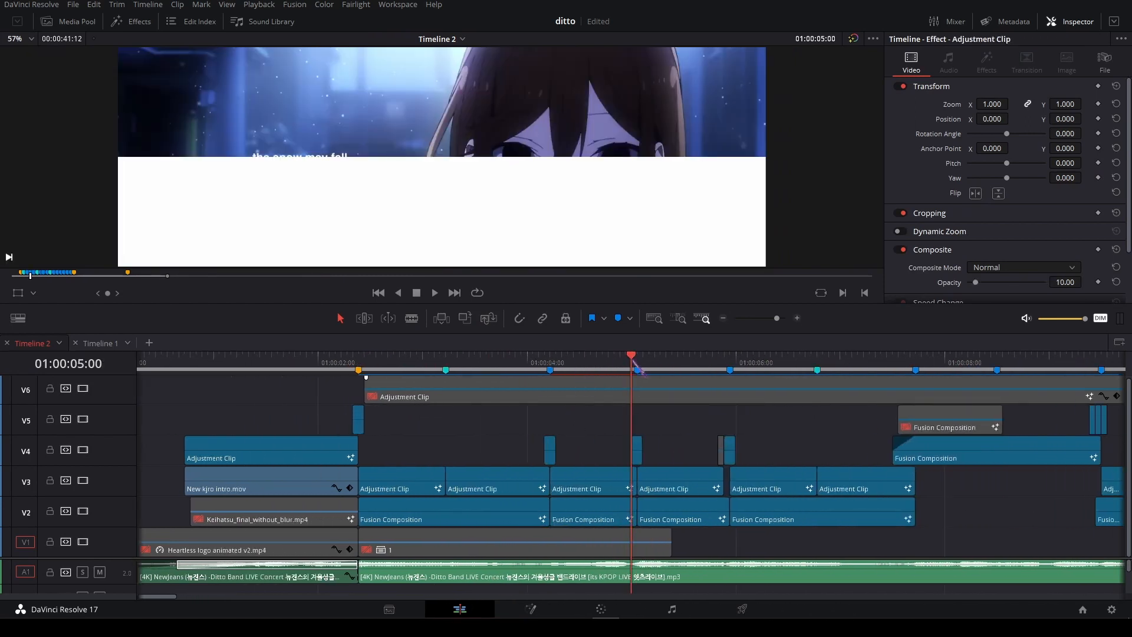
{"action": "mouse_move", "coordinate": [639, 370]}
{"action": "left_mouse_down"}
{"action": "mouse_move", "coordinate": [628, 363]}
{"action": "mouse_move", "coordinate": [645, 364]}
{"action": "left_mouse_up"}
{"action": "scroll", "coordinate": [641, 452], "scroll_direction": "up", "scroll_amount": 1}
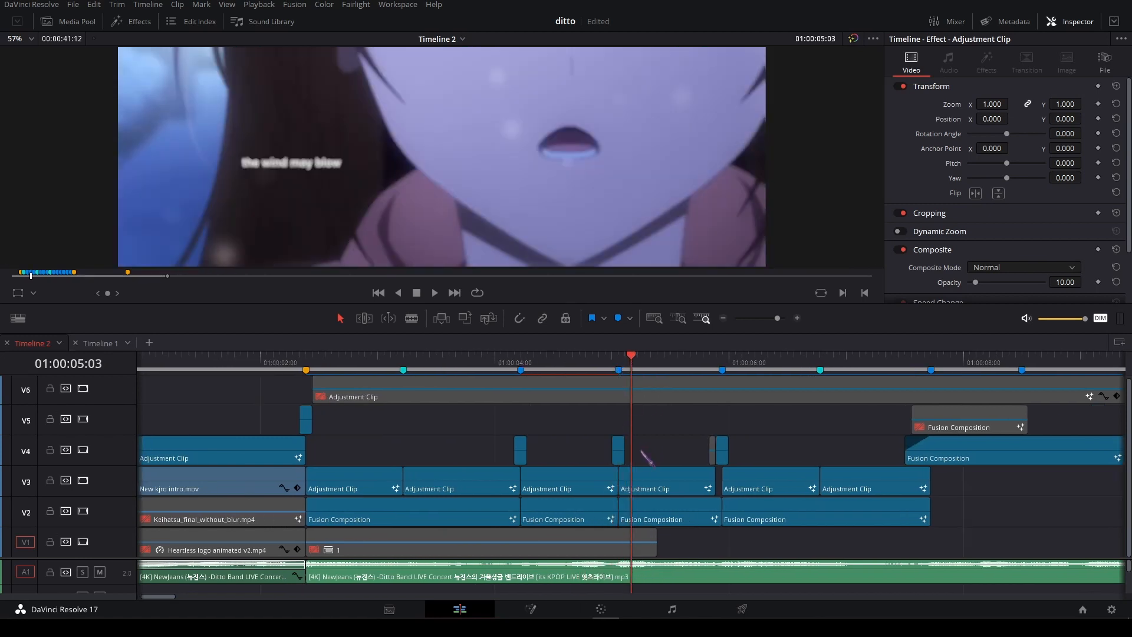
Open the short V4 adjustment clip at Marker 5 in Fusion and view its Background1 node.
{"action": "scroll", "coordinate": [643, 453], "scroll_direction": "up", "scroll_amount": 1}
{"action": "left_click", "coordinate": [615, 451]}
{"action": "right_click", "coordinate": [613, 453]}
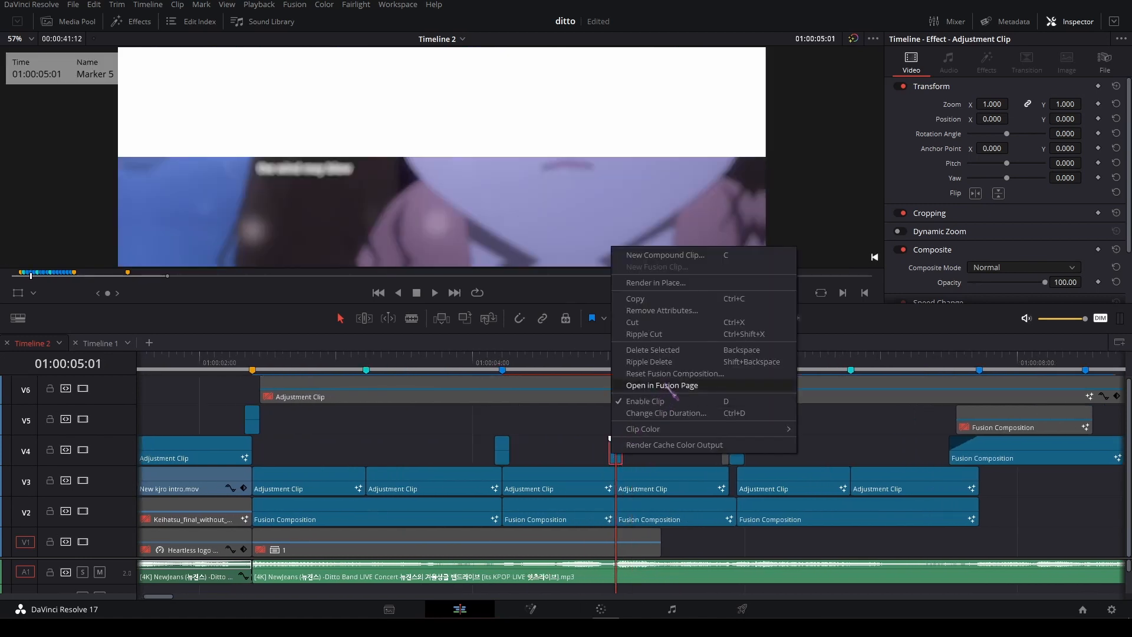
{"action": "left_click", "coordinate": [661, 385]}
{"action": "left_click_drag", "start_coordinate": [216, 556], "coordinate": [368, 252]}
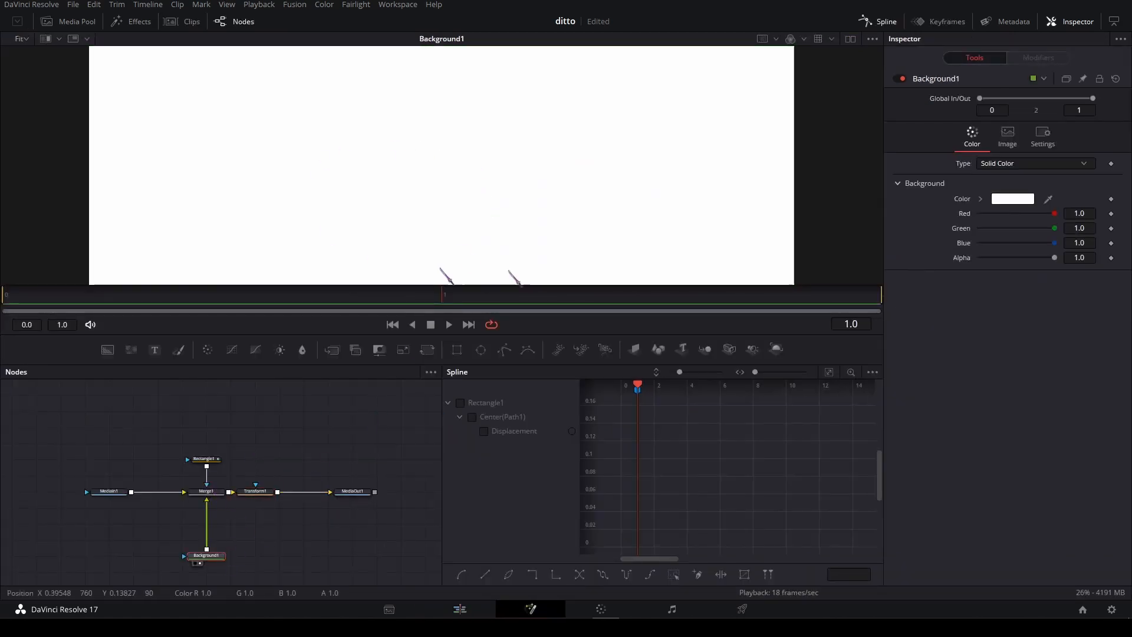
Show the Rectangle1 mask in the viewer and compare its position at frames 0 and 1.
{"action": "left_click", "coordinate": [216, 458]}
{"action": "key", "text": "2"}
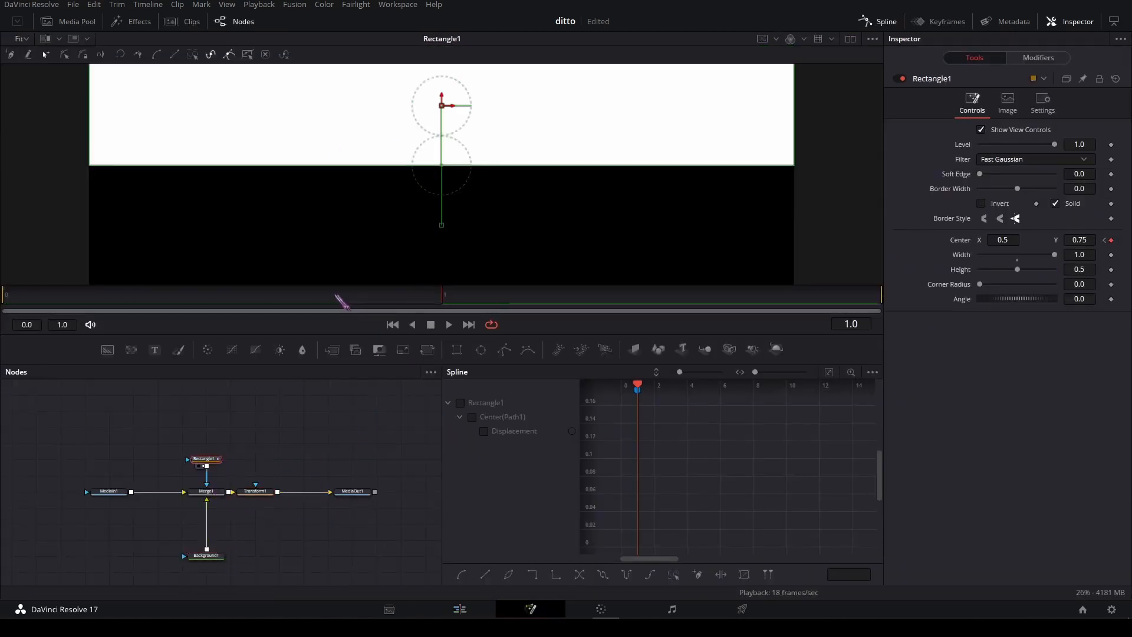
{"action": "left_click_drag", "start_coordinate": [336, 295], "coordinate": [235, 306]}
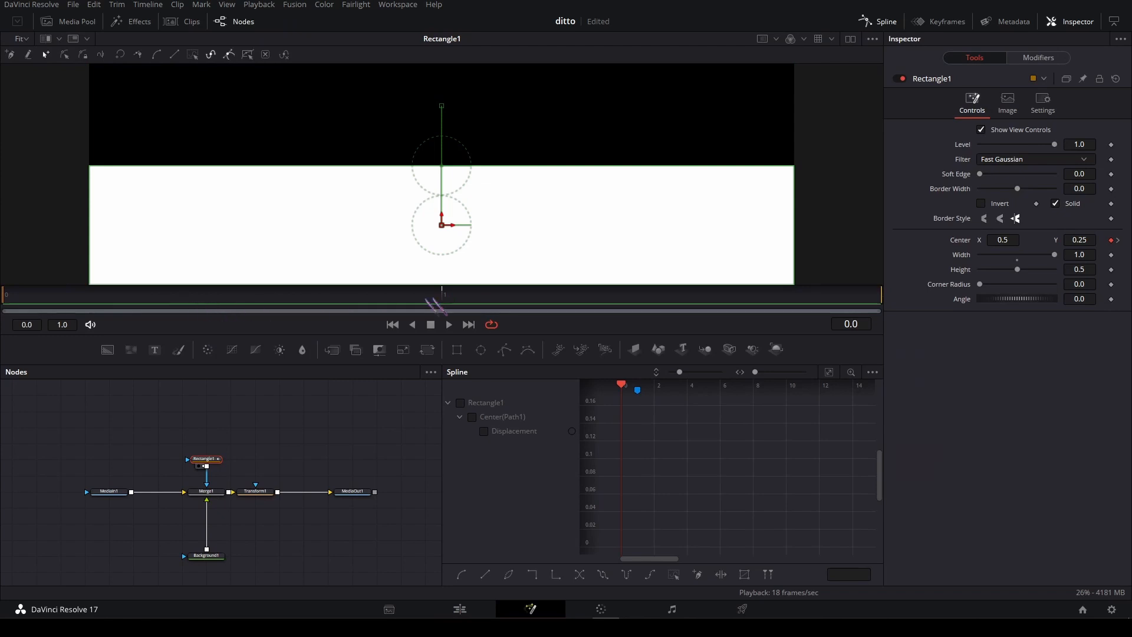
{"action": "left_click_drag", "start_coordinate": [429, 302], "coordinate": [521, 302]}
Show the Transform1 node in the viewer and play the split white flash over the footage.
{"action": "left_click", "coordinate": [262, 494]}
{"action": "key", "text": "2"}
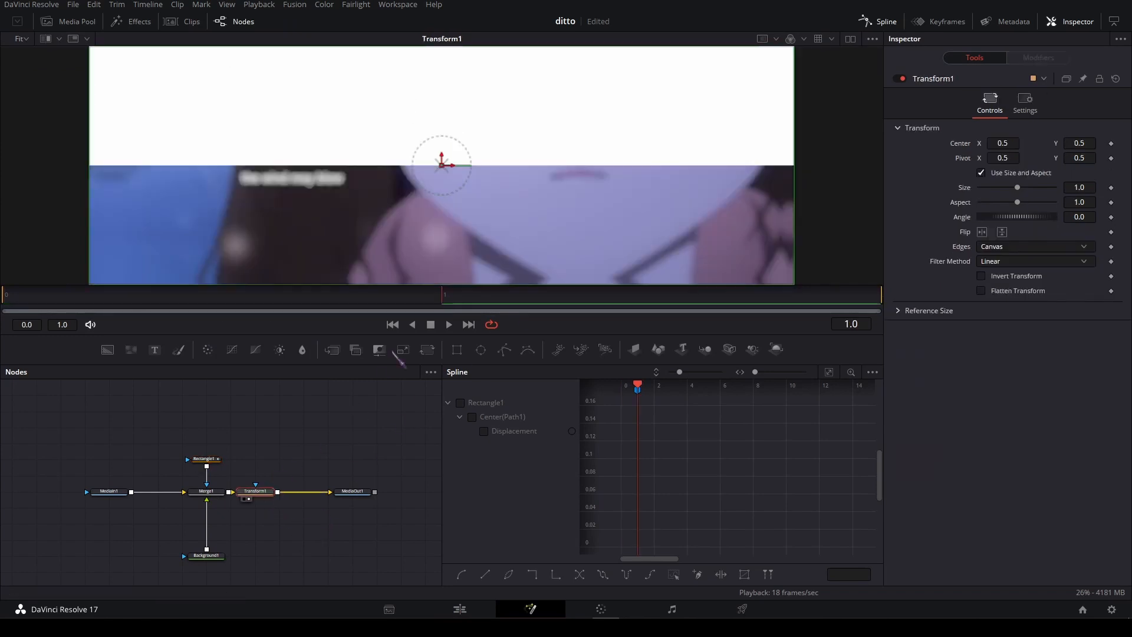
{"action": "key", "text": "space"}
{"action": "key", "text": "space"}
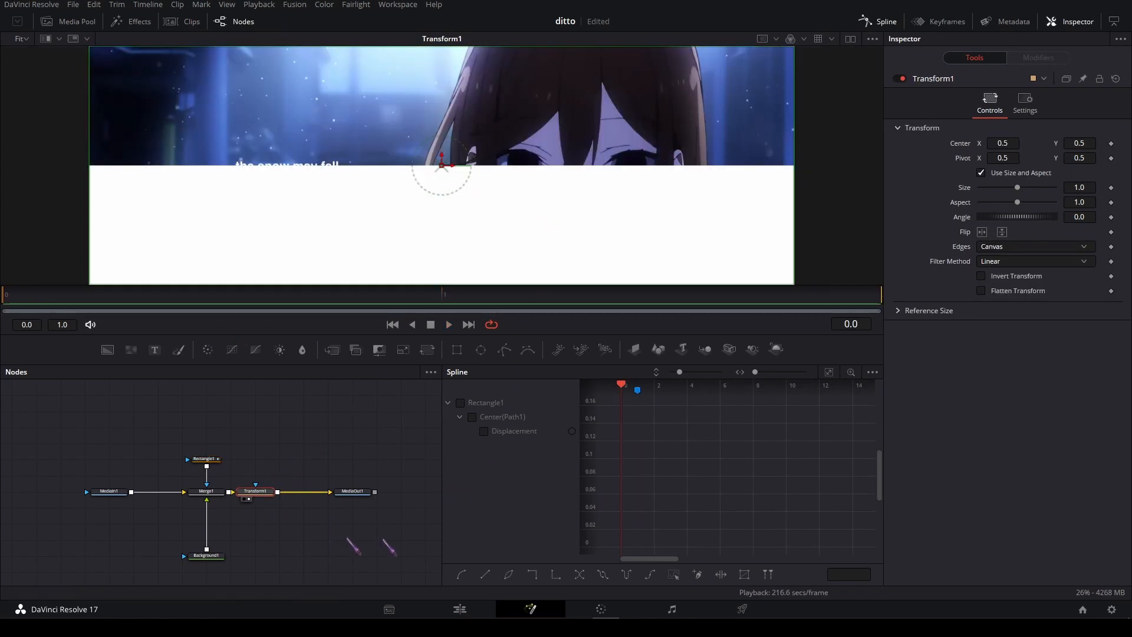
Go back to the edit timeline and repeatedly play the cut at Marker 5 to review the flash transition.
{"action": "left_click", "coordinate": [461, 608]}
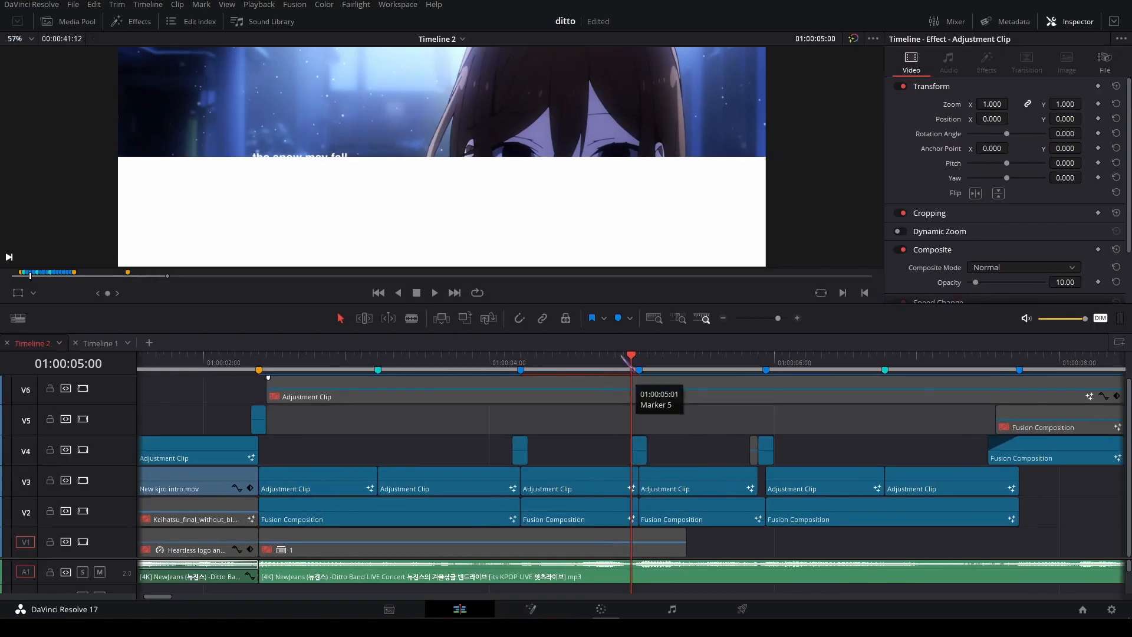
{"action": "left_click_drag", "start_coordinate": [638, 369], "coordinate": [672, 366]}
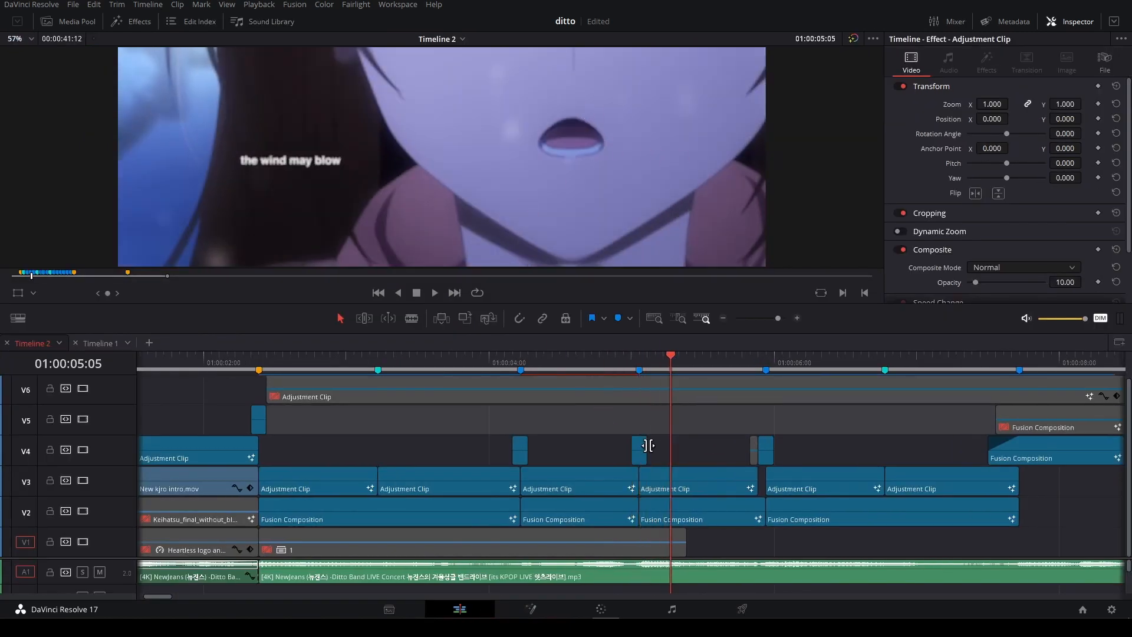
{"action": "left_click", "coordinate": [638, 369]}
{"action": "left_click", "coordinate": [641, 457]}
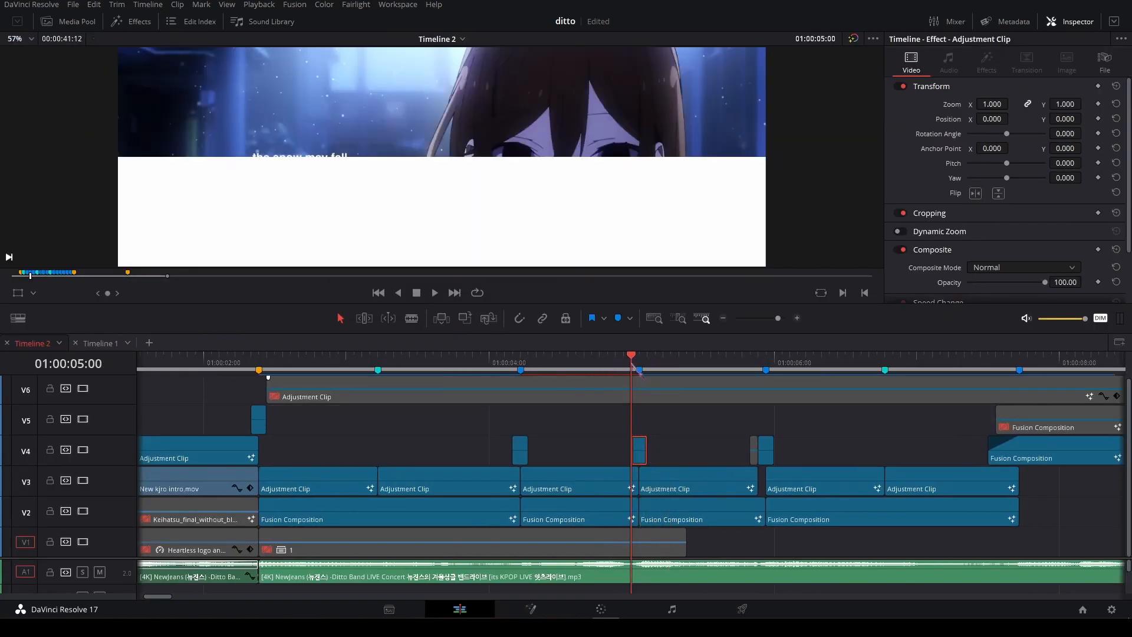
{"action": "scroll", "coordinate": [528, 207], "scroll_direction": "up", "scroll_amount": 1}
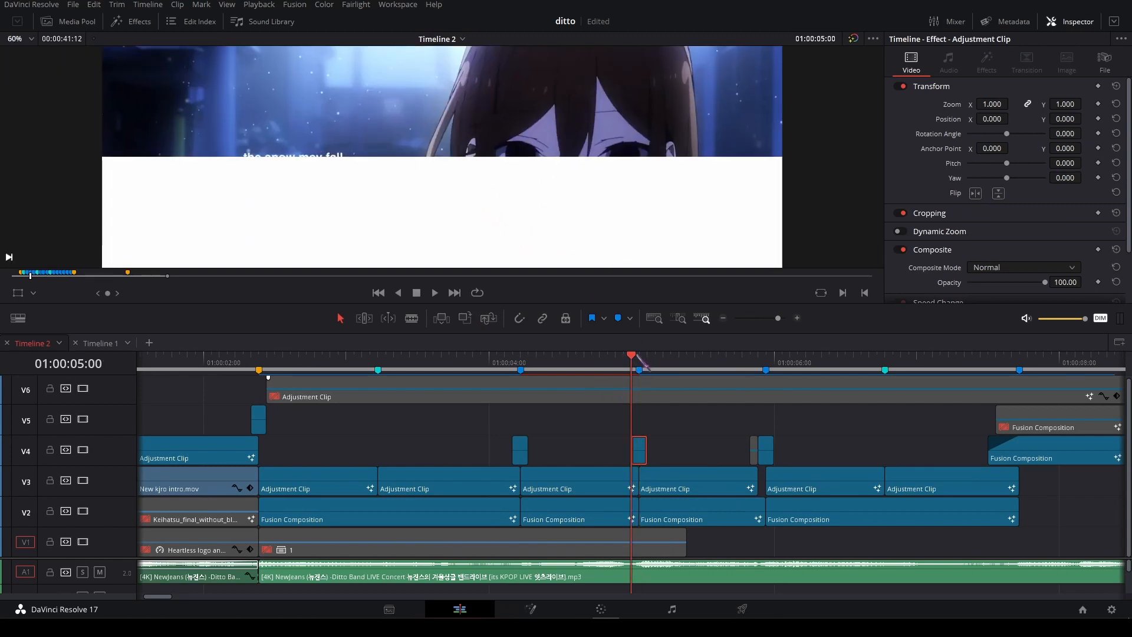
{"action": "mouse_move", "coordinate": [637, 355]}
{"action": "left_mouse_down"}
{"action": "mouse_move", "coordinate": [704, 357]}
{"action": "mouse_move", "coordinate": [599, 356]}
{"action": "mouse_move", "coordinate": [615, 357]}
{"action": "left_mouse_up"}
{"action": "key", "text": "space"}
{"action": "key", "text": "space"}
{"action": "key", "text": "space"}
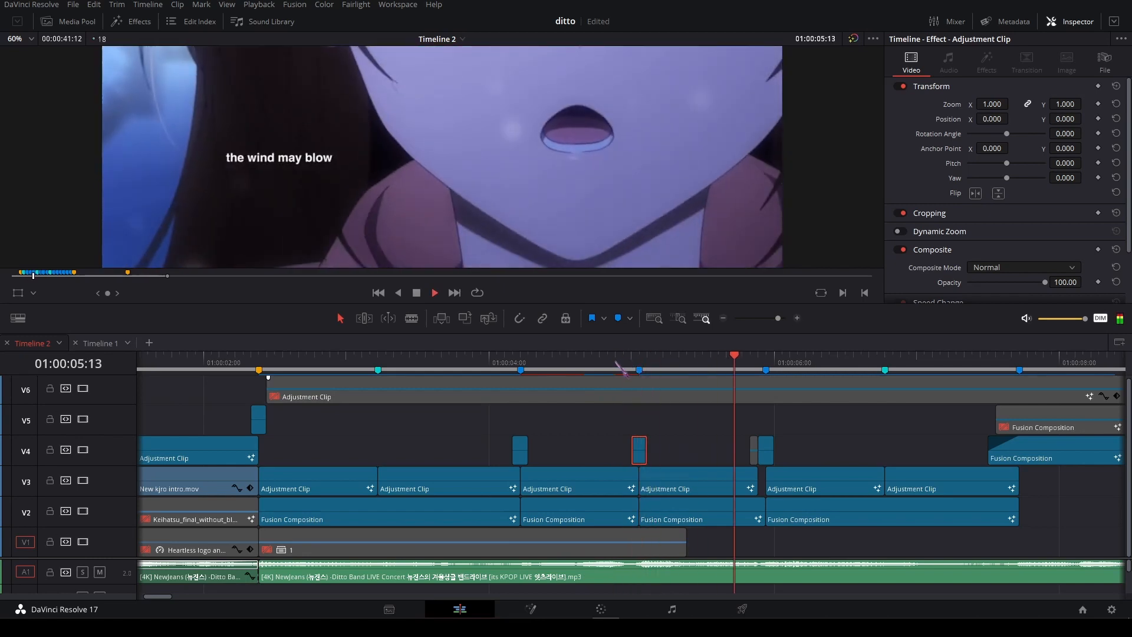
{"action": "key", "text": "space"}
{"action": "key", "text": "space"}
{"action": "key", "text": "space"}
{"action": "key", "text": "space"}
Open the V2 Fusion composition under the "the wind may blow" lyric in Fusion and play its MediaIn1 source footage.
{"action": "left_click_drag", "start_coordinate": [632, 357], "coordinate": [682, 362]}
{"action": "right_click", "coordinate": [703, 519]}
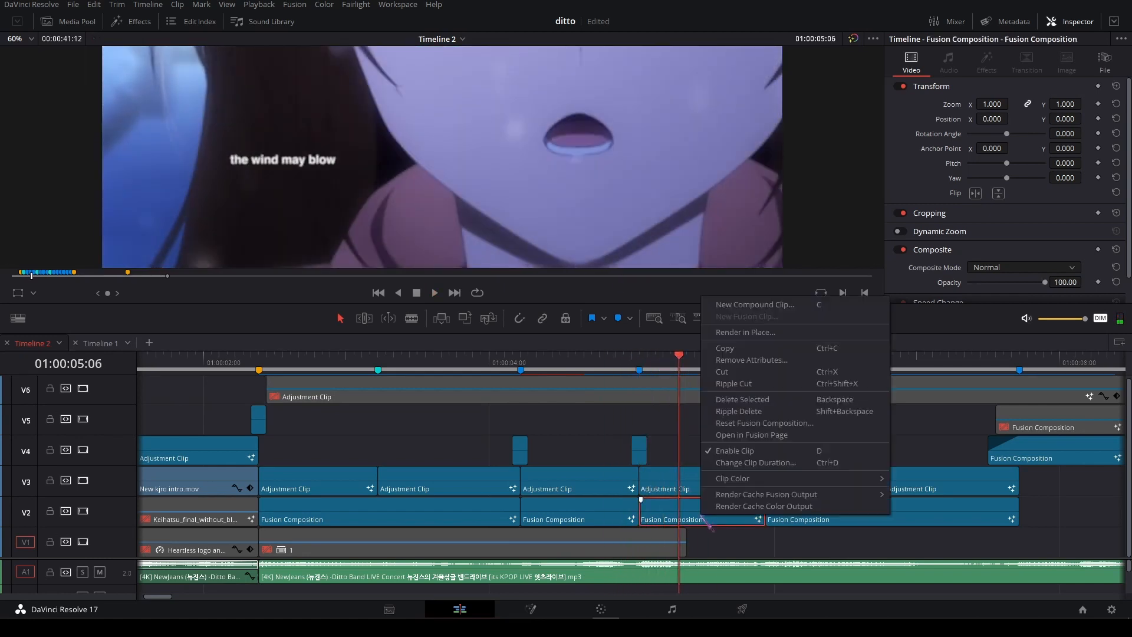
{"action": "left_click", "coordinate": [756, 435]}
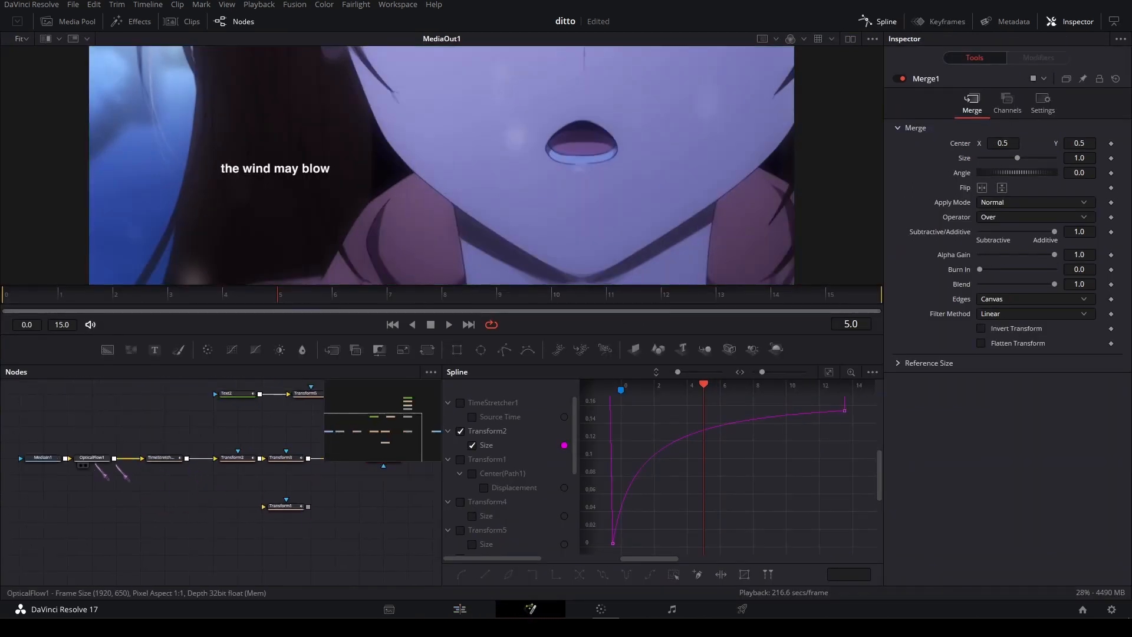
{"action": "left_click", "coordinate": [45, 458]}
{"action": "key", "text": "2"}
{"action": "key", "text": "space"}
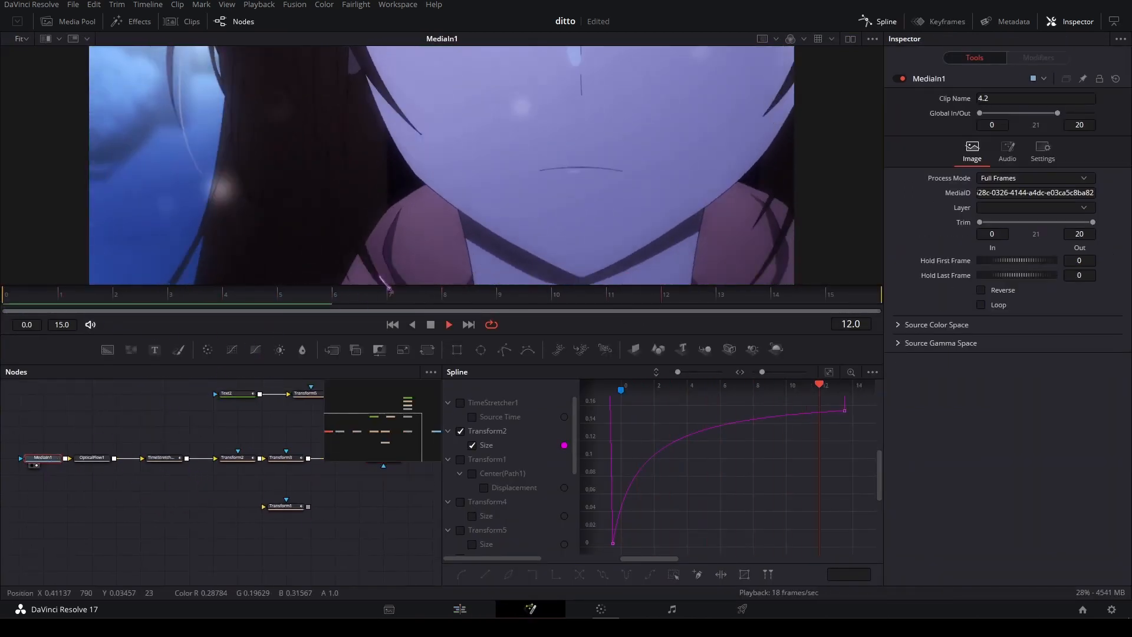
{"action": "key", "text": "space"}
Show the TimeStretcher1 node in the viewer and play its retimed footage.
{"action": "left_click", "coordinate": [180, 458]}
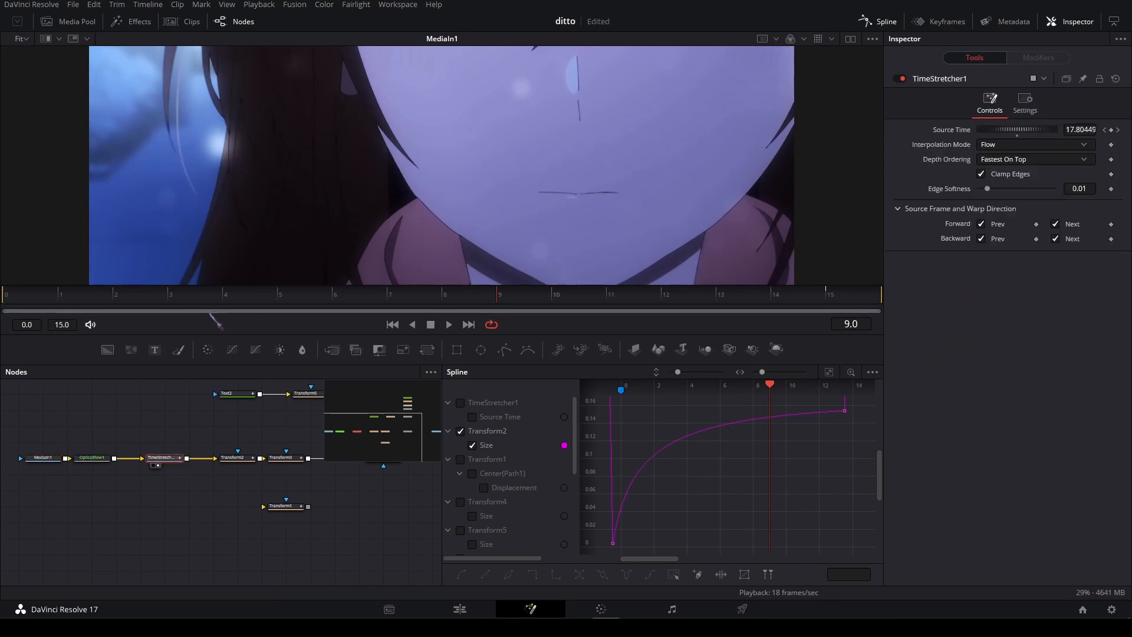
{"action": "key", "text": "space"}
{"action": "left_click_drag", "start_coordinate": [259, 420], "coordinate": [153, 429]}
Show the Transform2 node in the viewer and play its animated size change.
{"action": "left_click", "coordinate": [189, 460]}
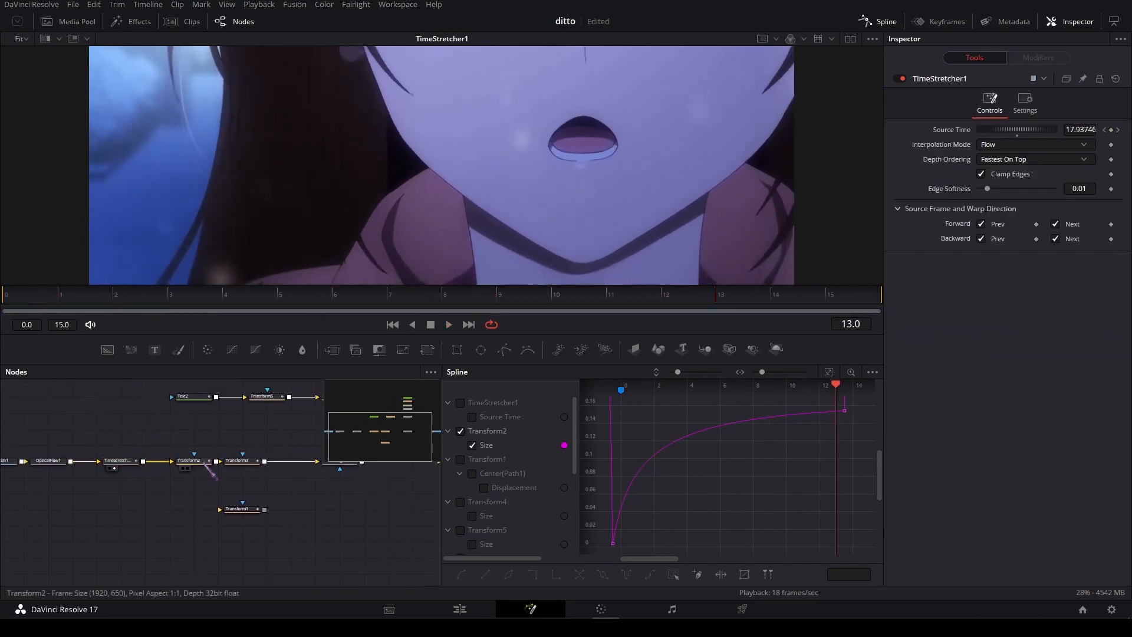
{"action": "left_click", "coordinate": [352, 302]}
{"action": "key", "text": "space"}
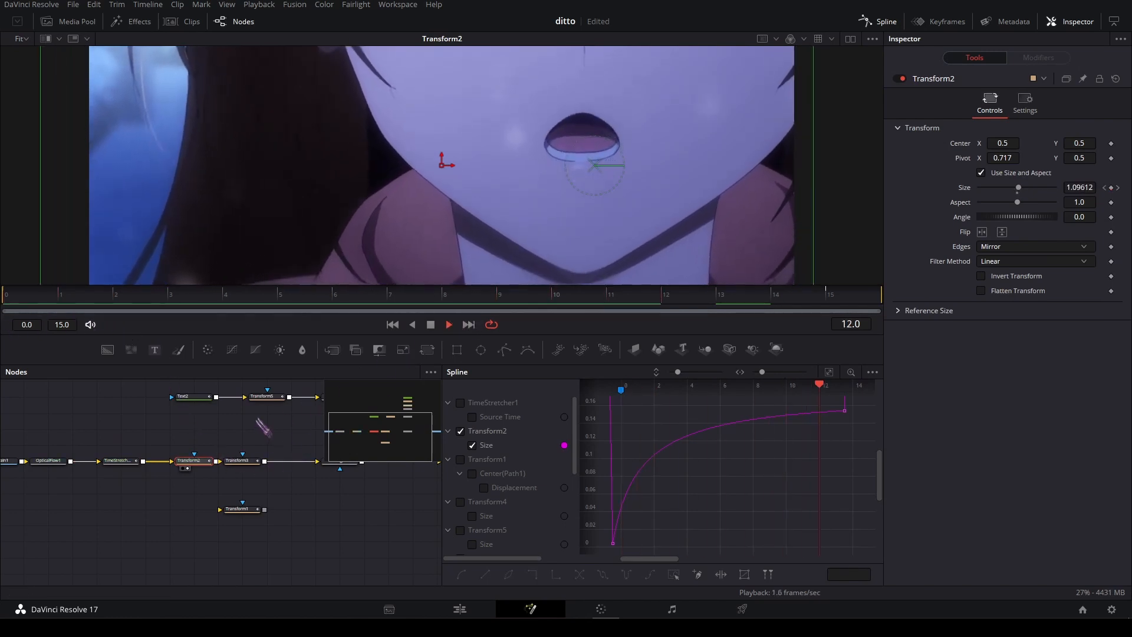
{"action": "key", "text": "space"}
Show the Transform3 node in the viewer, then scrub to frame 15 and play its closing size animation.
{"action": "left_click_drag", "start_coordinate": [293, 417], "coordinate": [253, 424]}
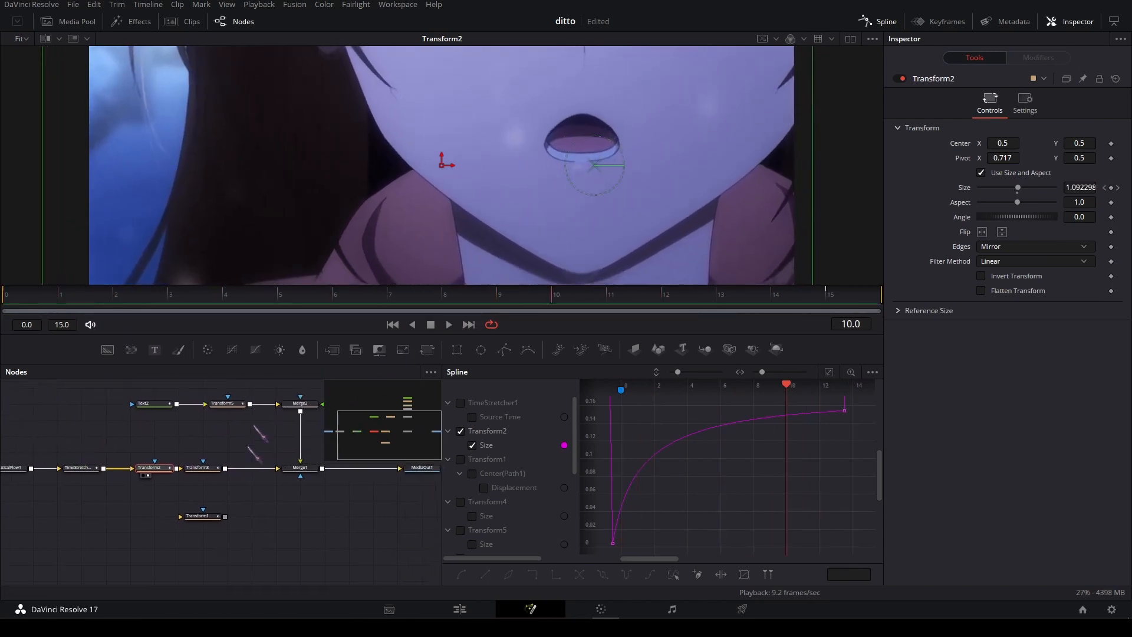
{"action": "left_click", "coordinate": [211, 469]}
{"action": "left_click", "coordinate": [211, 469]}
{"action": "key", "text": "1"}
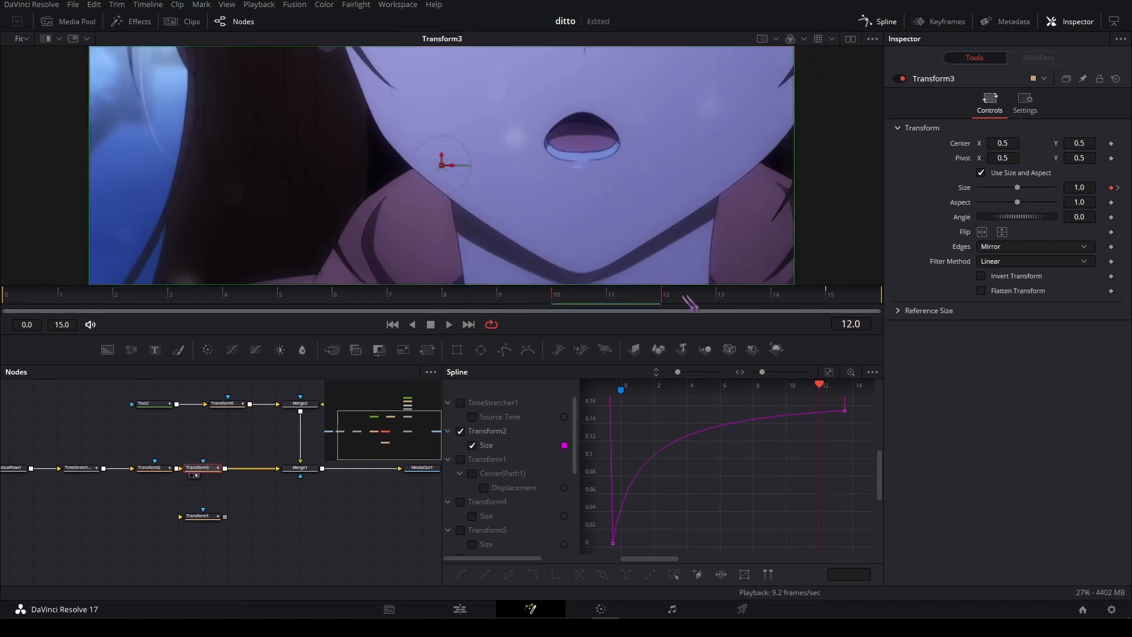
{"action": "left_click_drag", "start_coordinate": [684, 296], "coordinate": [927, 294]}
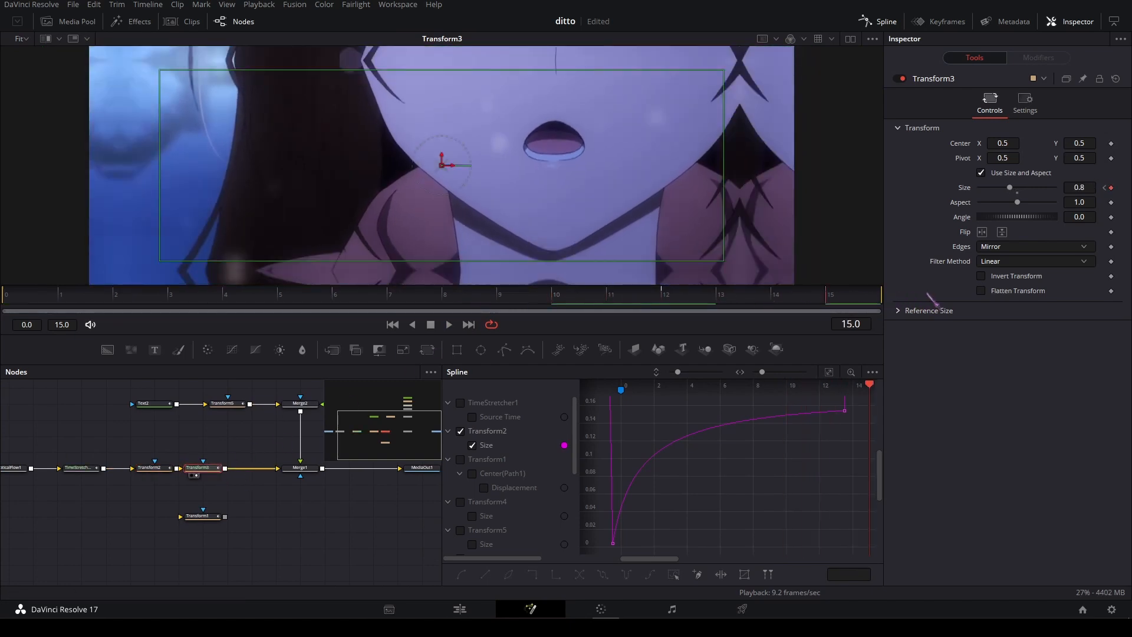
{"action": "key", "text": "space"}
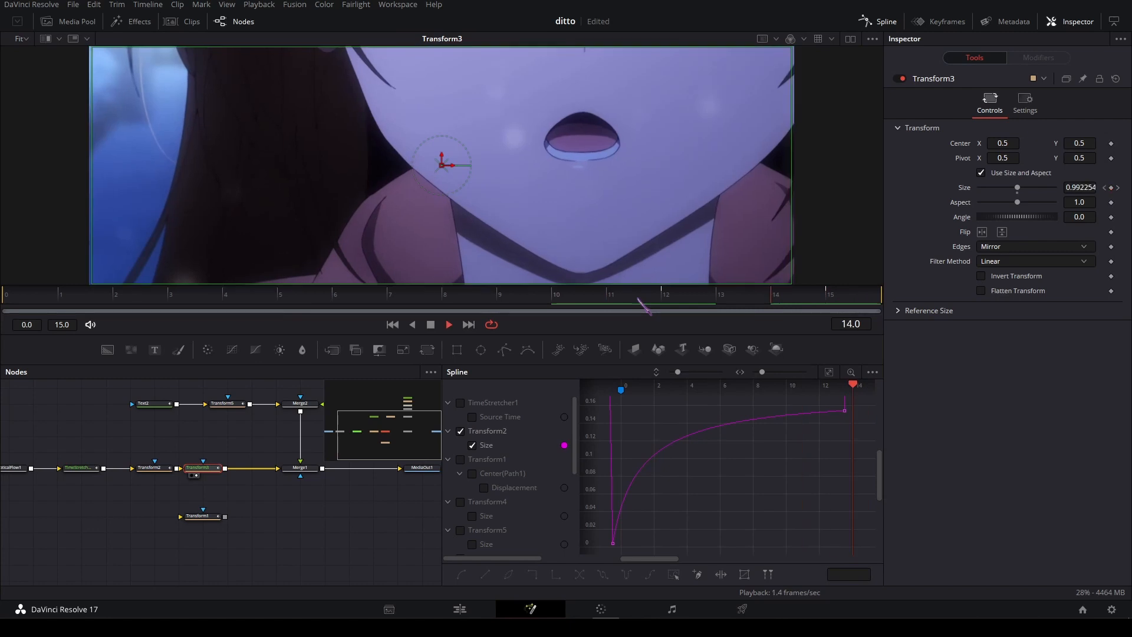
{"action": "key", "text": "space"}
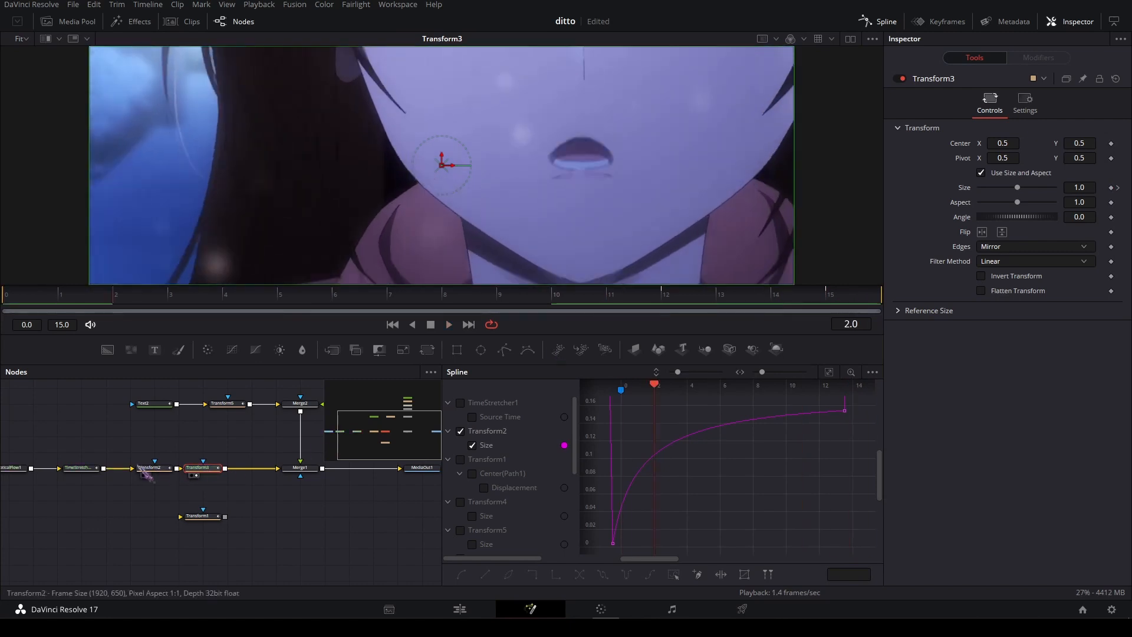
View Transform2 and Transform3 in turn and examine the size curve of Transform3 in the spline editor.
{"action": "left_click", "coordinate": [152, 469]}
{"action": "key", "text": "2"}
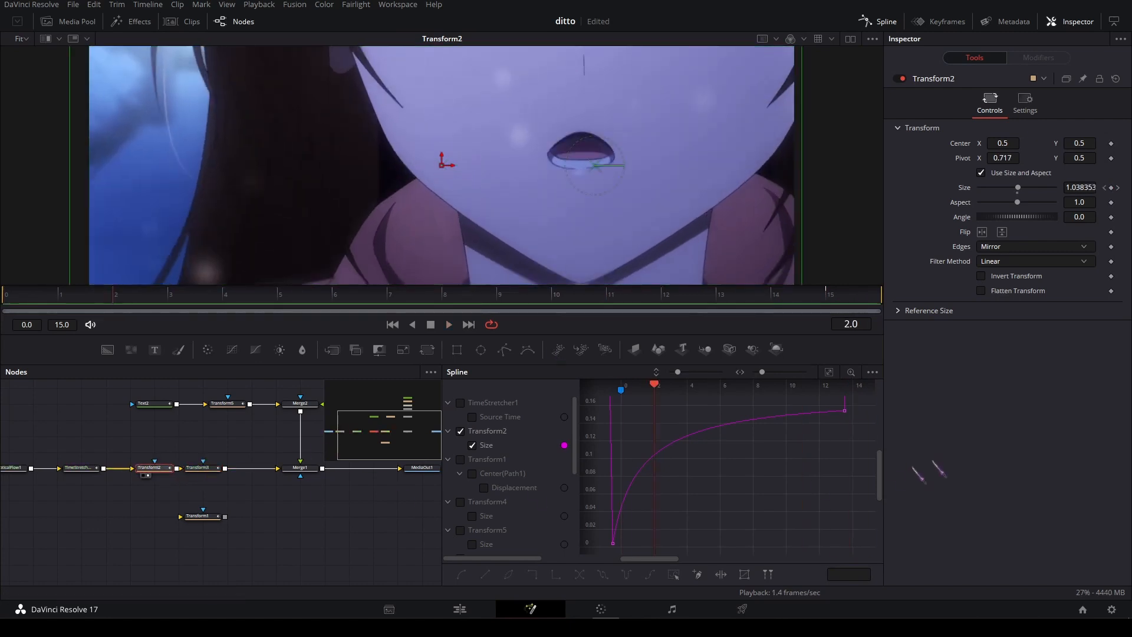
{"action": "left_click", "coordinate": [196, 468]}
{"action": "key", "text": "2"}
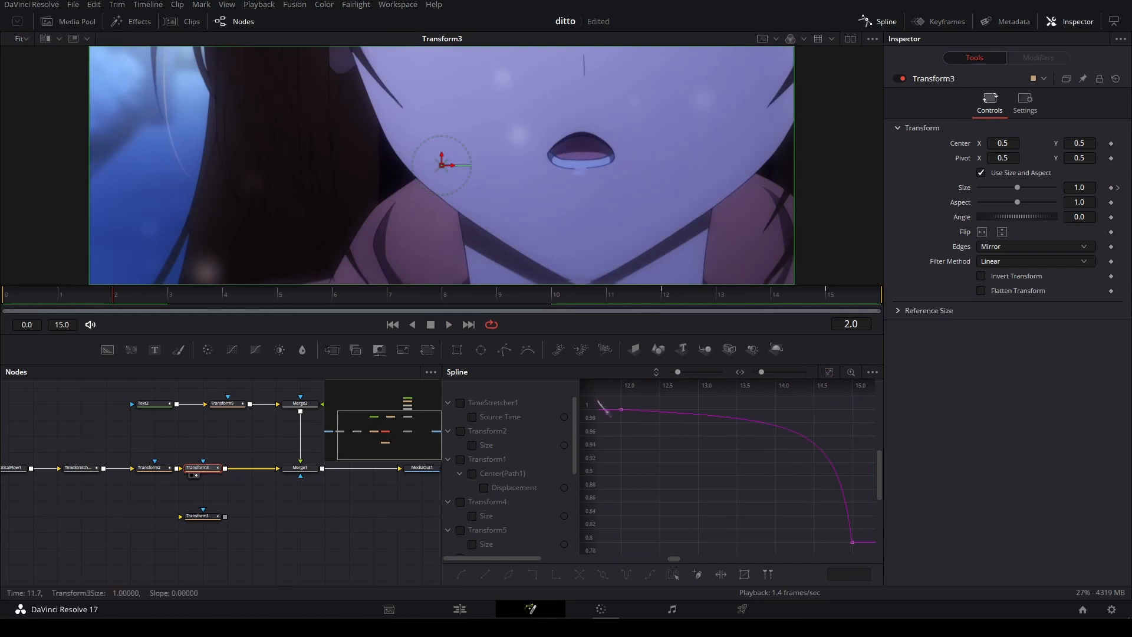
Show the Text2 lyric node and its Transform5 node in the viewer and play the animated text.
{"action": "left_click_drag", "start_coordinate": [334, 508], "coordinate": [293, 518]}
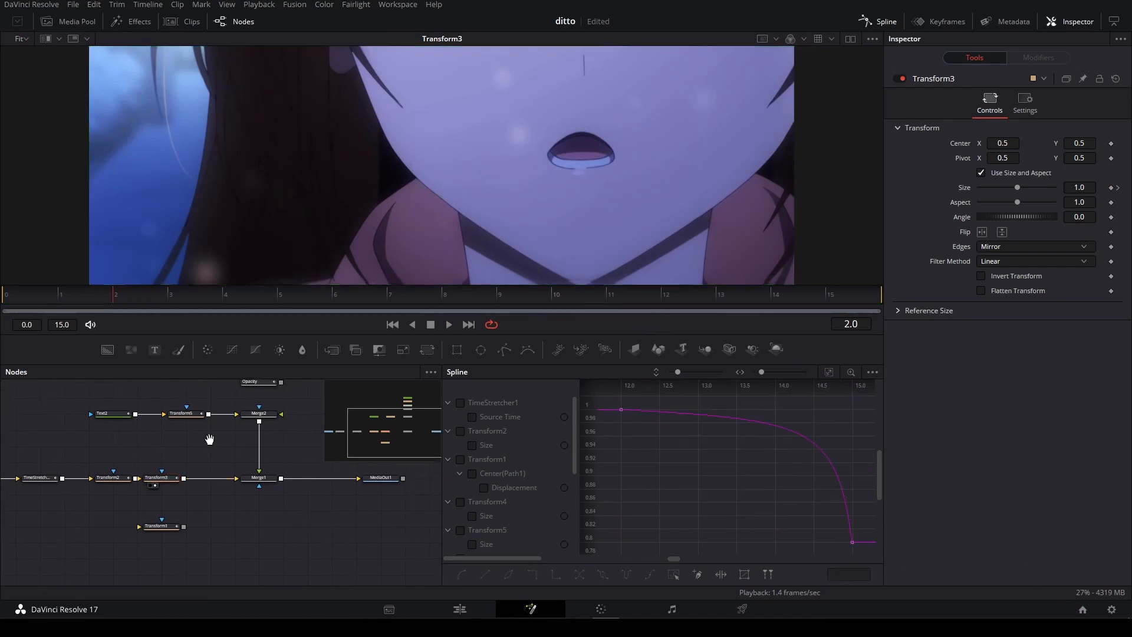
{"action": "left_click_drag", "start_coordinate": [209, 438], "coordinate": [215, 484]}
{"action": "left_click", "coordinate": [116, 461]}
{"action": "key", "text": "2"}
{"action": "key", "text": "space"}
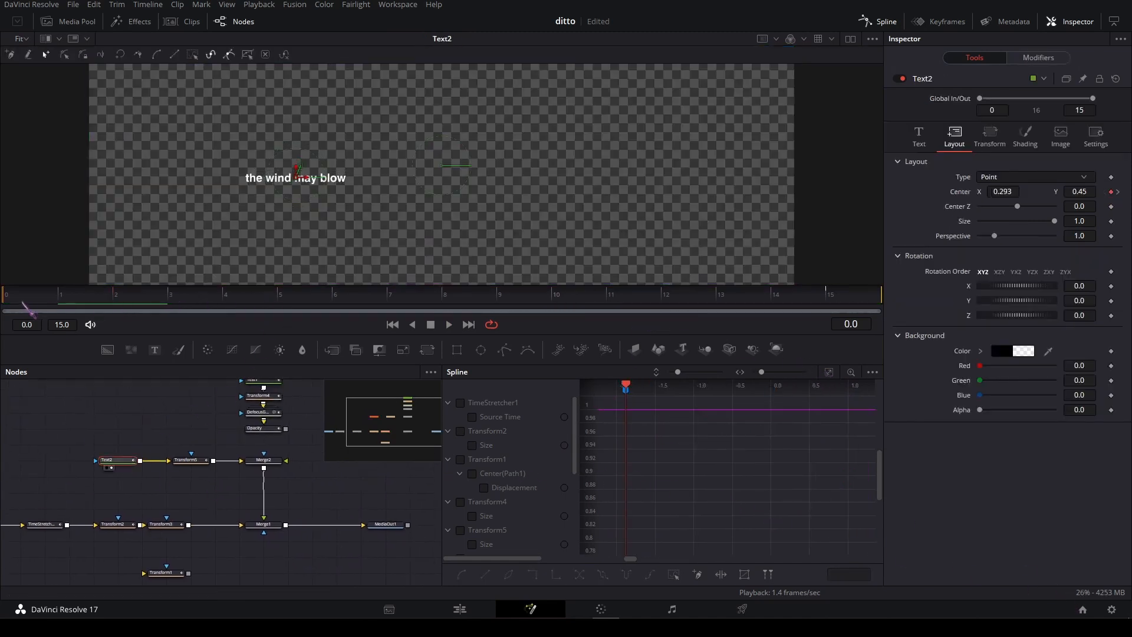
{"action": "left_click", "coordinate": [203, 461]}
{"action": "key", "text": "2"}
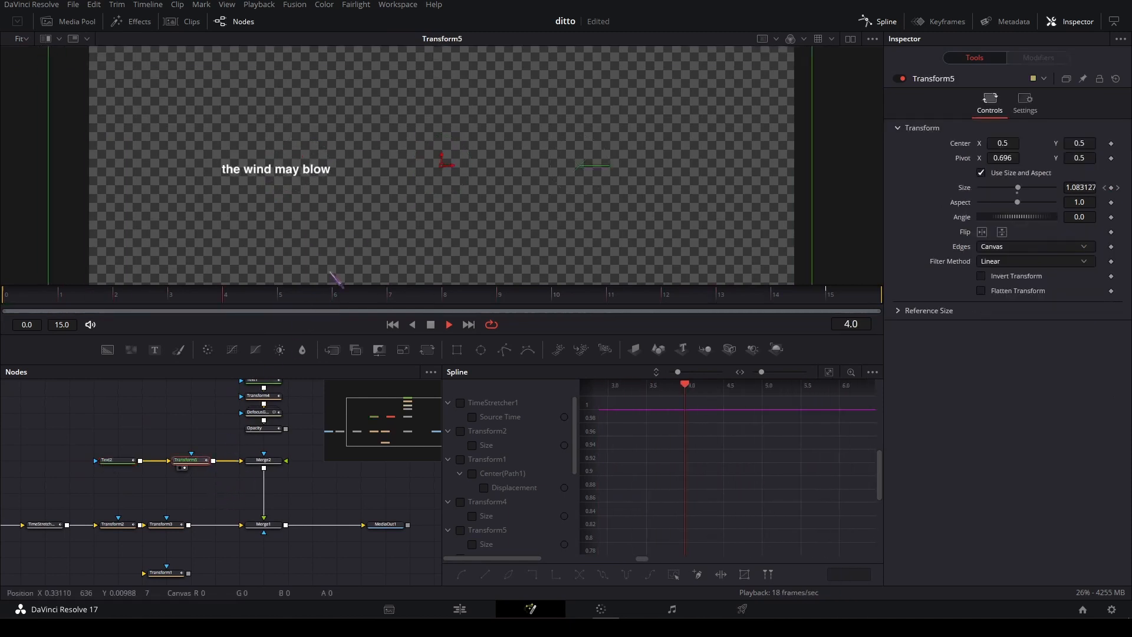
Stop playback of the Transform5 lyric text and scrub its animation through to frame 15.
{"action": "key", "text": "space"}
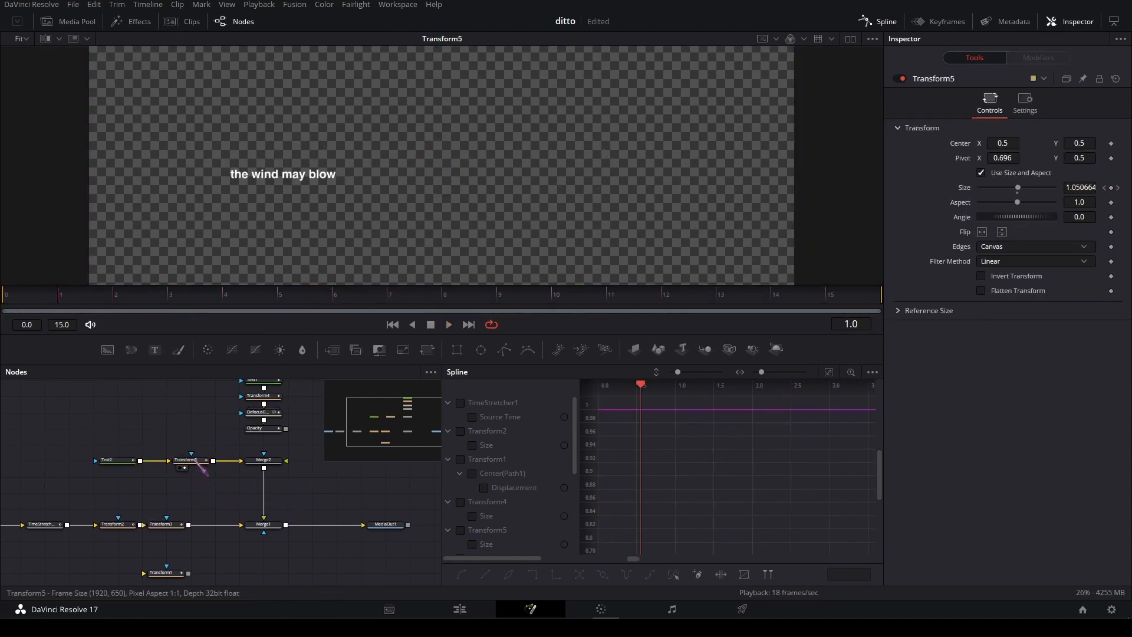
{"action": "left_click", "coordinate": [200, 461]}
{"action": "left_click_drag", "start_coordinate": [248, 296], "coordinate": [839, 295]}
{"action": "left_click_drag", "start_coordinate": [366, 195], "coordinate": [478, 182]}
Show Transform3, Transform2 and Transform5 in the viewer in turn, then play the Transform5 text animation for comparison.
{"action": "left_click", "coordinate": [163, 524]}
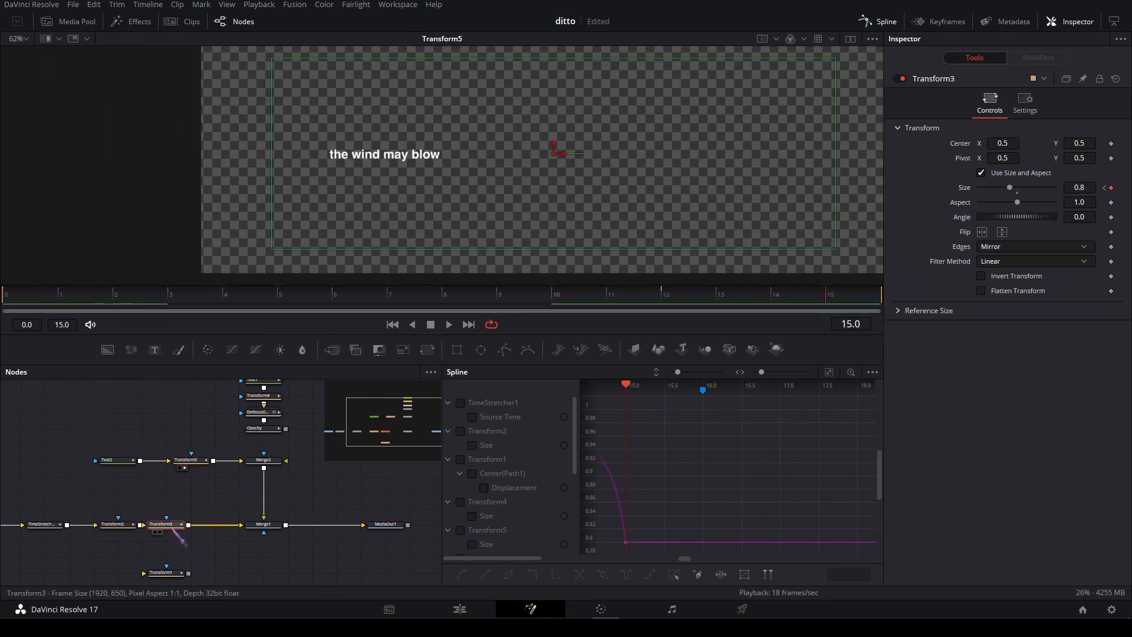
{"action": "key", "text": "2"}
{"action": "left_click", "coordinate": [116, 524]}
{"action": "key", "text": "2"}
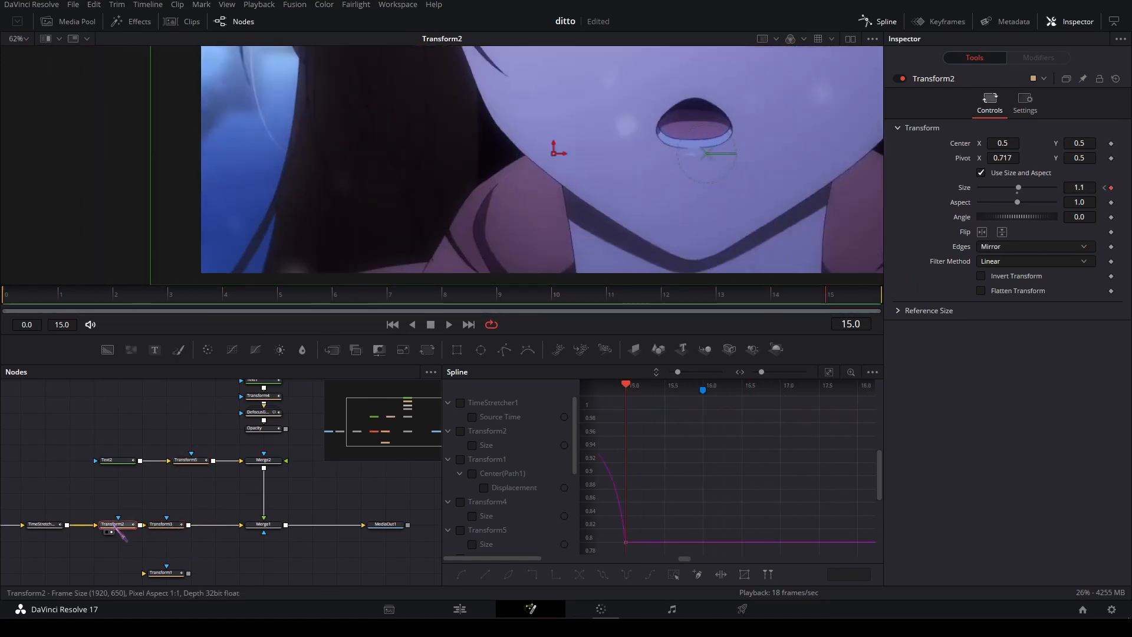
{"action": "left_click", "coordinate": [197, 461]}
{"action": "key", "text": "2"}
{"action": "left_click_drag", "start_coordinate": [178, 433], "coordinate": [59, 415]}
{"action": "key", "text": "space"}
{"action": "key", "text": "space"}
Show the Merge1 node in the viewer and play the lyric text composited over the footage.
{"action": "left_click", "coordinate": [236, 470]}
{"action": "left_click_drag", "start_coordinate": [146, 490], "coordinate": [184, 524]}
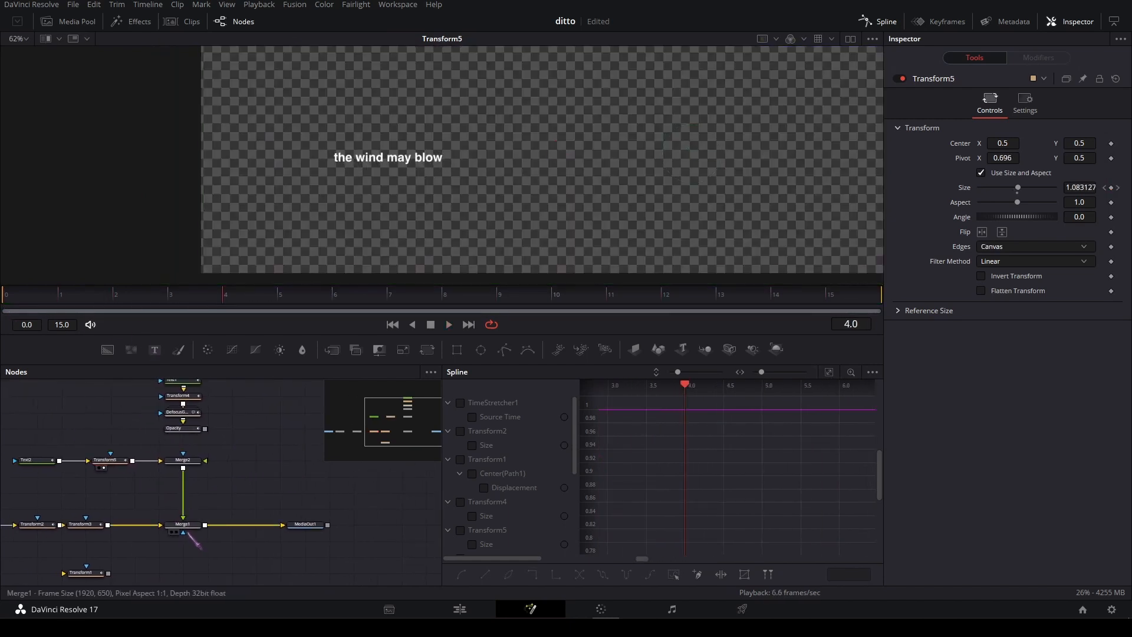
{"action": "left_click", "coordinate": [194, 525]}
{"action": "left_click_drag", "start_coordinate": [290, 439], "coordinate": [299, 507]}
{"action": "key", "text": "space"}
Select the Text1, Transform4, DefocusGamma and Opacity nodes, then show Opacity in the viewer and play the blurred background text.
{"action": "left_click_drag", "start_coordinate": [283, 510], "coordinate": [168, 415]}
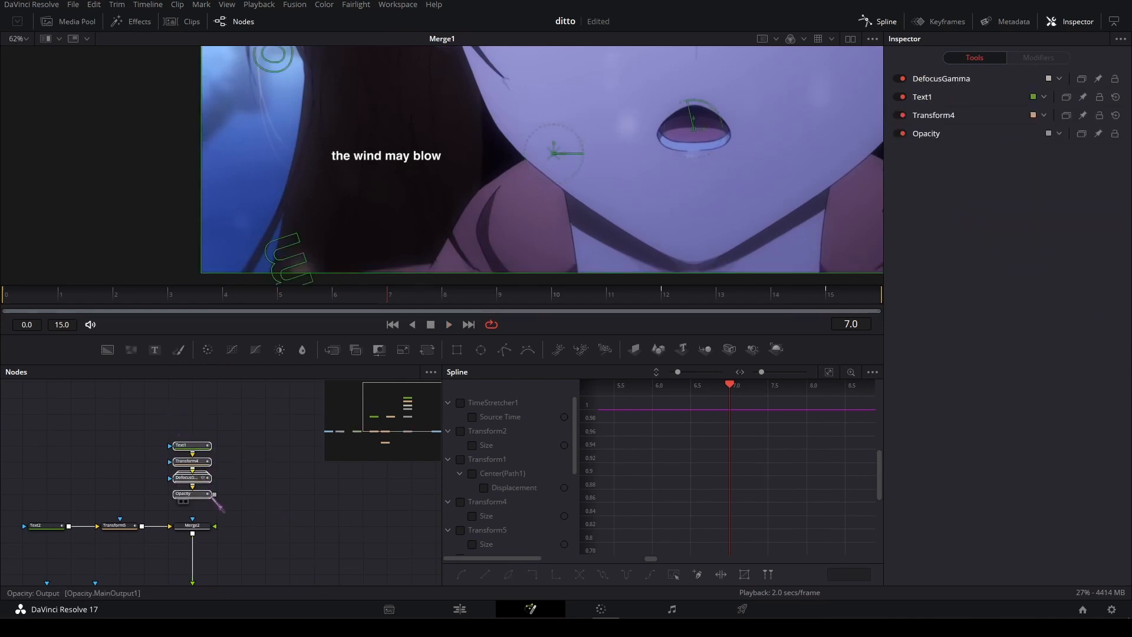
{"action": "left_click", "coordinate": [207, 495]}
{"action": "key", "text": "1"}
{"action": "key", "text": "space"}
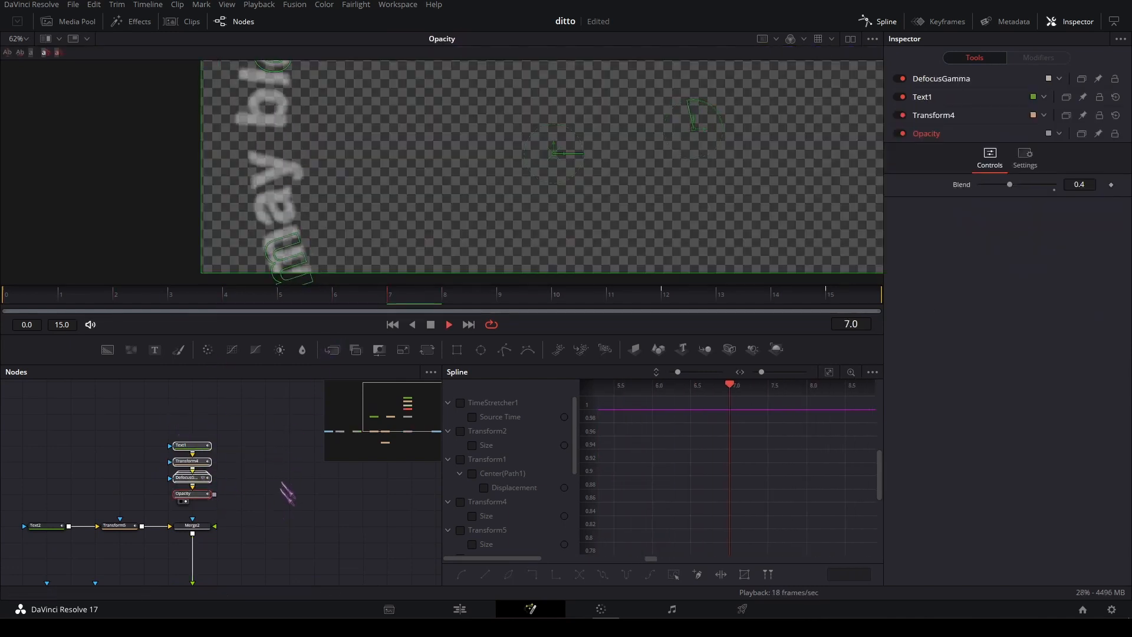
{"action": "key", "text": "space"}
Show the merge of the lyric text layers in the viewer and play the combined result.
{"action": "left_click_drag", "start_coordinate": [278, 506], "coordinate": [261, 455]}
{"action": "left_click", "coordinate": [170, 488]}
{"action": "left_click", "coordinate": [184, 478]}
{"action": "key", "text": "2"}
{"action": "key", "text": "space"}
{"action": "key", "text": "space"}
Return to the edit timeline, move the playhead to 01:00:06:01 and open the Fusion composition on V2 there for node editing.
{"action": "left_click", "coordinate": [482, 608]}
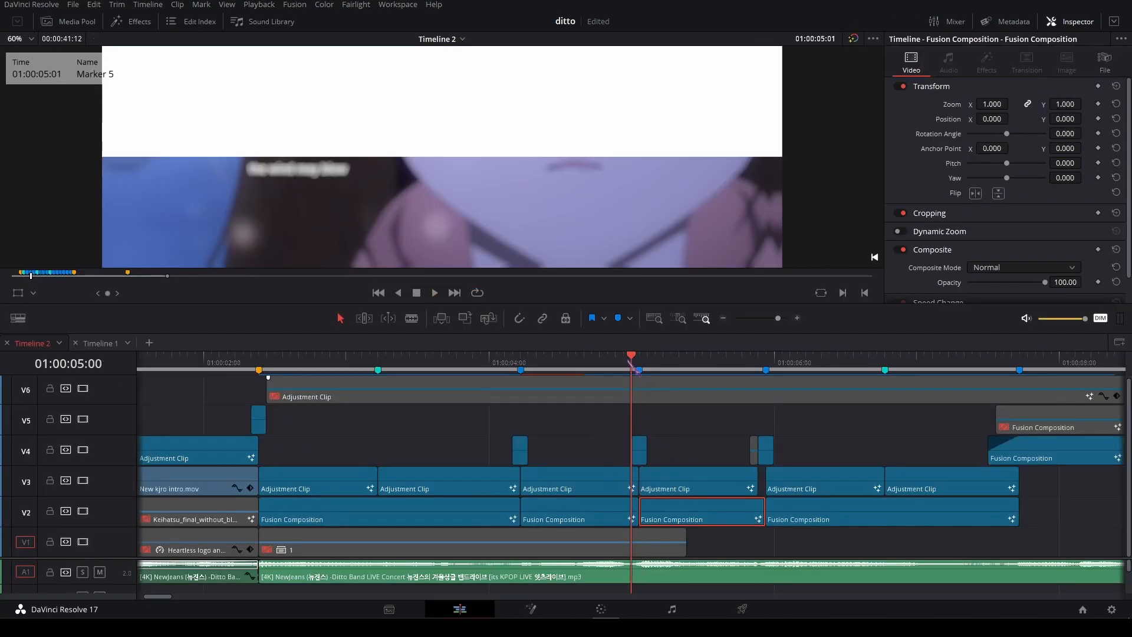
{"action": "left_click_drag", "start_coordinate": [635, 366], "coordinate": [784, 387]}
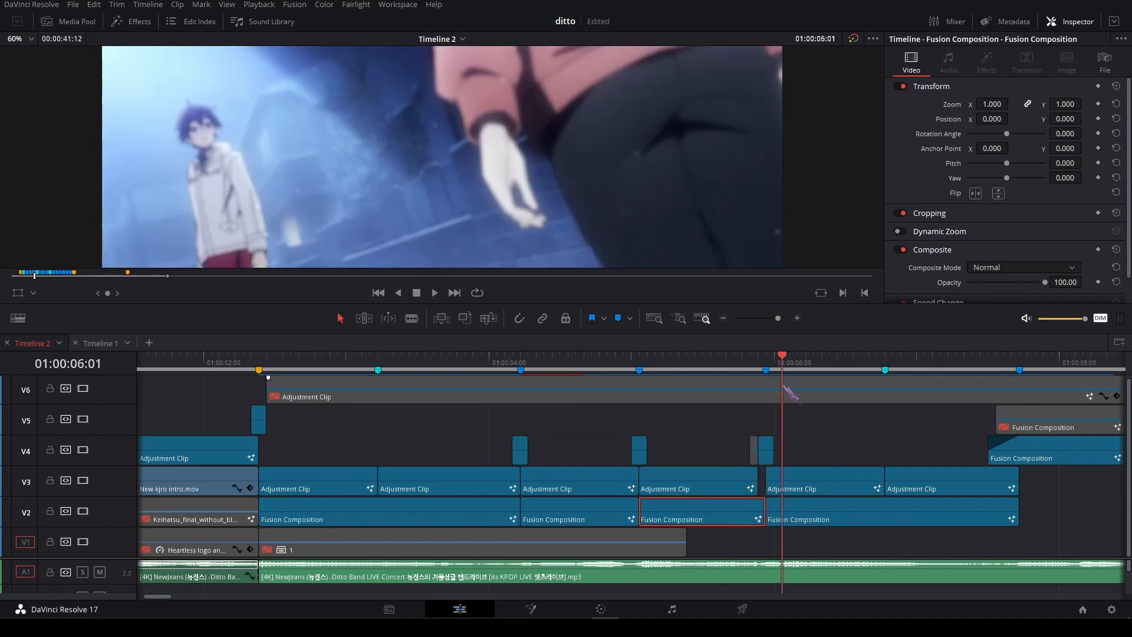
{"action": "left_click", "coordinate": [816, 451]}
{"action": "right_click", "coordinate": [854, 516]}
{"action": "left_click", "coordinate": [880, 434]}
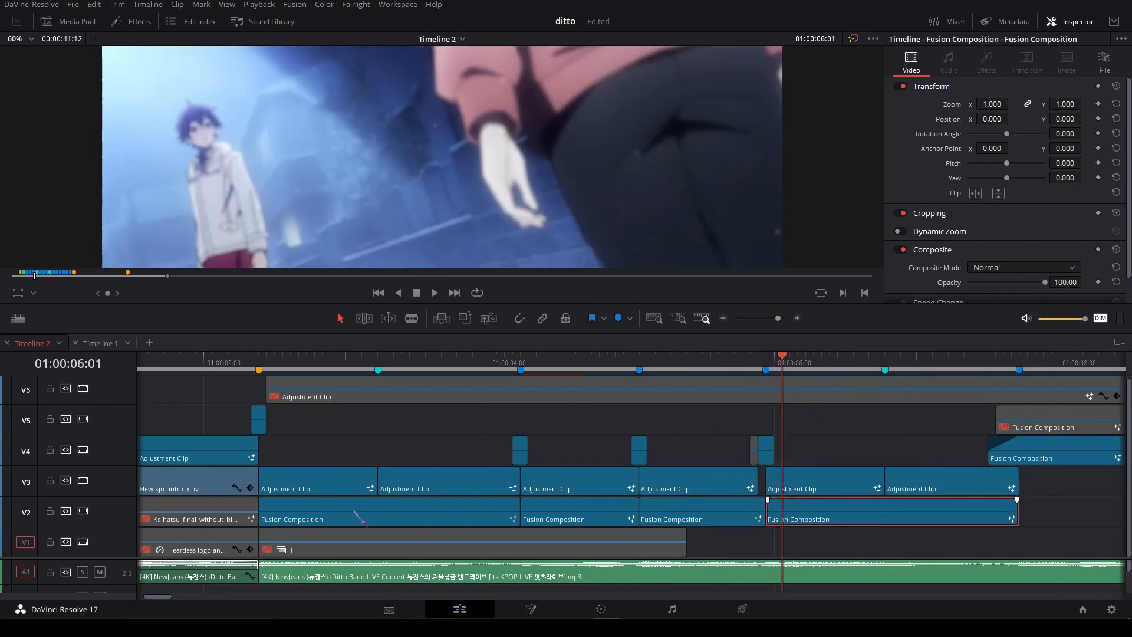
Select the group of polygon, background, media and merge nodes that builds the mask, including Bitmap1.
{"action": "left_click_drag", "start_coordinate": [250, 458], "coordinate": [239, 414]}
{"action": "left_click_drag", "start_coordinate": [290, 461], "coordinate": [356, 523]}
{"action": "left_click_drag", "start_coordinate": [147, 468], "coordinate": [319, 524]}
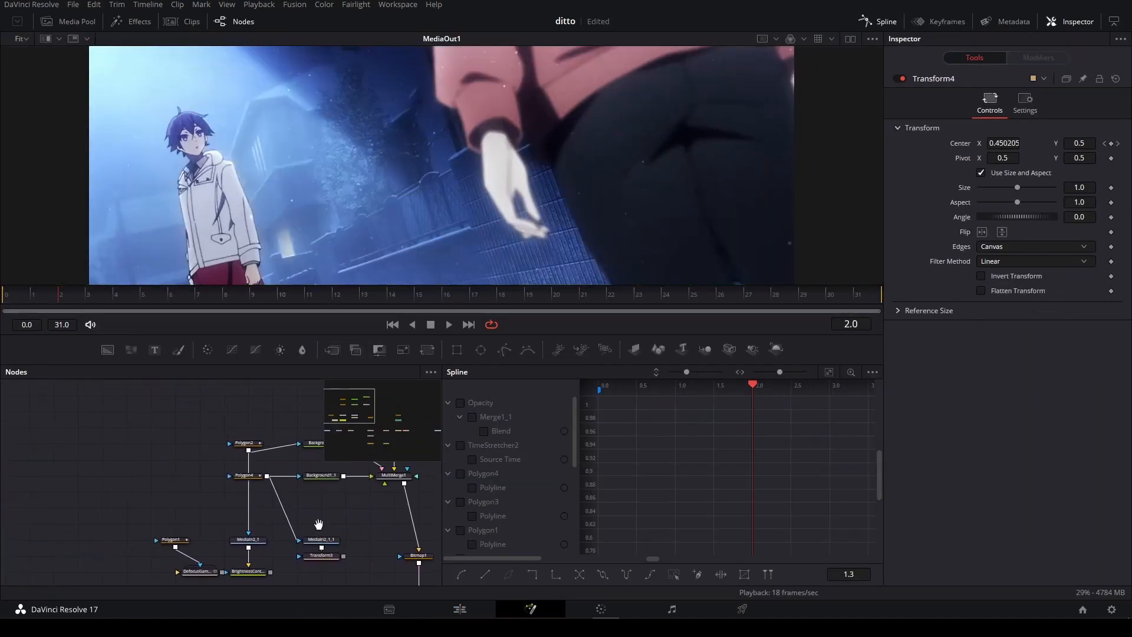
{"action": "left_click_drag", "start_coordinate": [150, 419], "coordinate": [95, 399]}
{"action": "left_click_drag", "start_coordinate": [79, 556], "coordinate": [377, 374]}
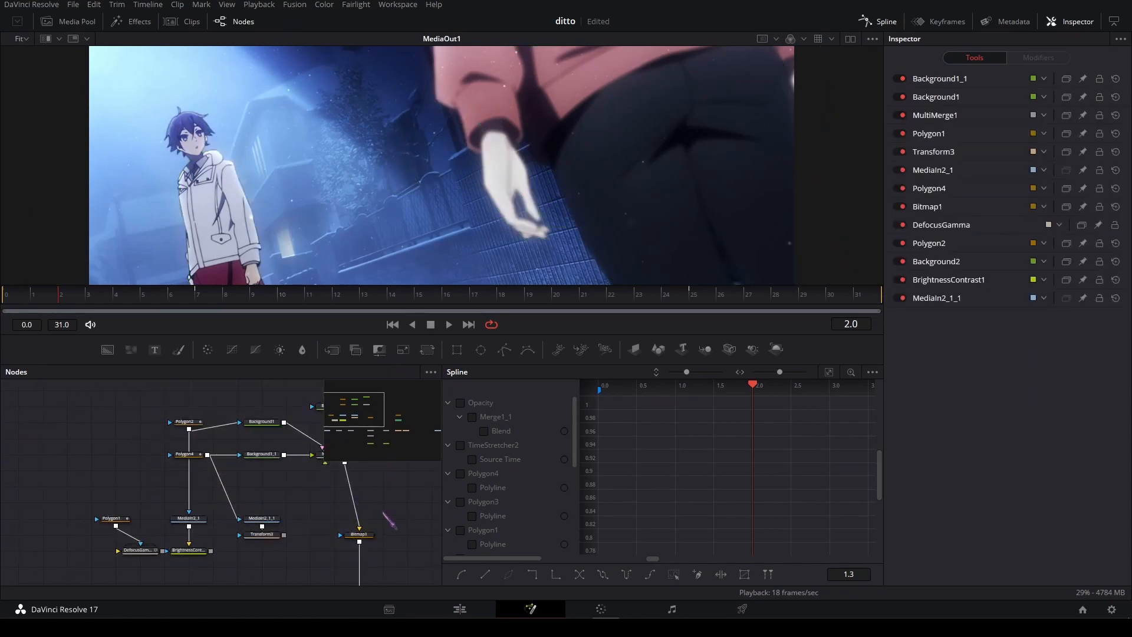
Show the Polygon4 character mask in the viewer, followed by the white Background1_1 silhouette made from it.
{"action": "left_click_drag", "start_coordinate": [386, 516], "coordinate": [162, 470]}
{"action": "left_click", "coordinate": [107, 434]}
{"action": "key", "text": "2"}
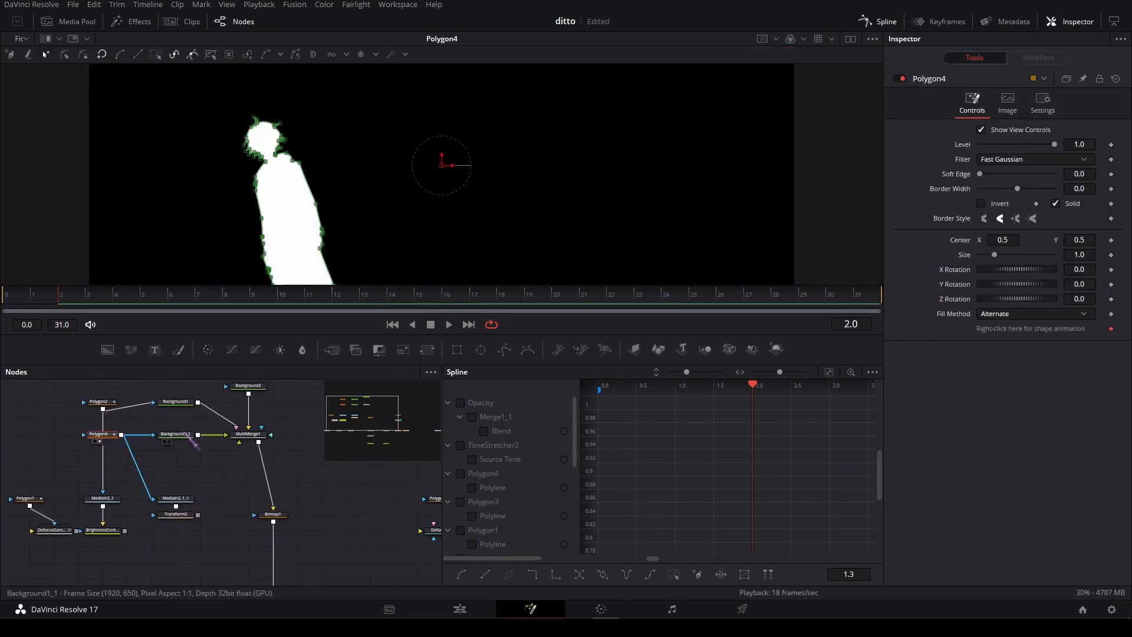
{"action": "left_click", "coordinate": [186, 434]}
{"action": "key", "text": "2"}
{"action": "left_click_drag", "start_coordinate": [300, 435], "coordinate": [268, 453]}
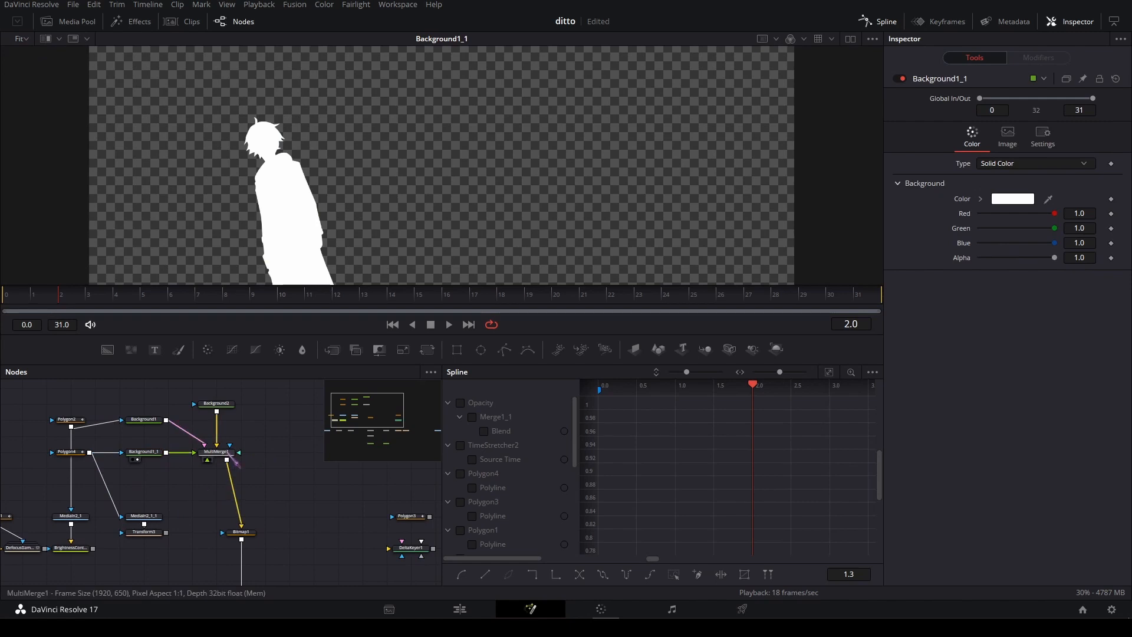
Show MultiMerge1 and Background2 in the viewer in turn, then select MultiMerge1 with the polygon and background nodes feeding it.
{"action": "left_click", "coordinate": [229, 453]}
{"action": "key", "text": "2"}
{"action": "left_click", "coordinate": [227, 405]}
{"action": "key", "text": "2"}
{"action": "left_click", "coordinate": [228, 453]}
{"action": "key", "text": "2"}
{"action": "left_click_drag", "start_coordinate": [262, 445], "coordinate": [271, 483]}
{"action": "mouse_move", "coordinate": [26, 409]}
{"action": "left_mouse_down"}
{"action": "mouse_move", "coordinate": [334, 490]}
{"action": "mouse_move", "coordinate": [274, 457]}
{"action": "left_mouse_up"}
Show the Bitmap1 node's inverted luminance mask in the viewer.
{"action": "left_click_drag", "start_coordinate": [320, 502], "coordinate": [261, 456]}
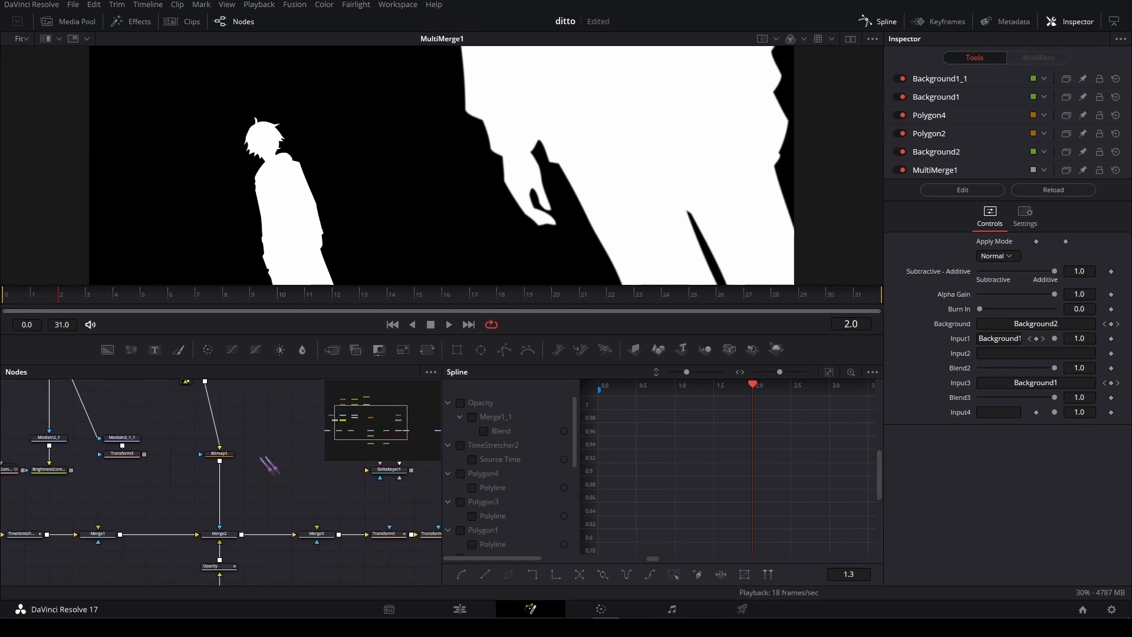
{"action": "left_click", "coordinate": [221, 453]}
{"action": "key", "text": "2"}
{"action": "left_click_drag", "start_coordinate": [280, 499], "coordinate": [273, 440]}
{"action": "left_click", "coordinate": [267, 519]}
{"action": "left_click_drag", "start_coordinate": [264, 531], "coordinate": [371, 538]}
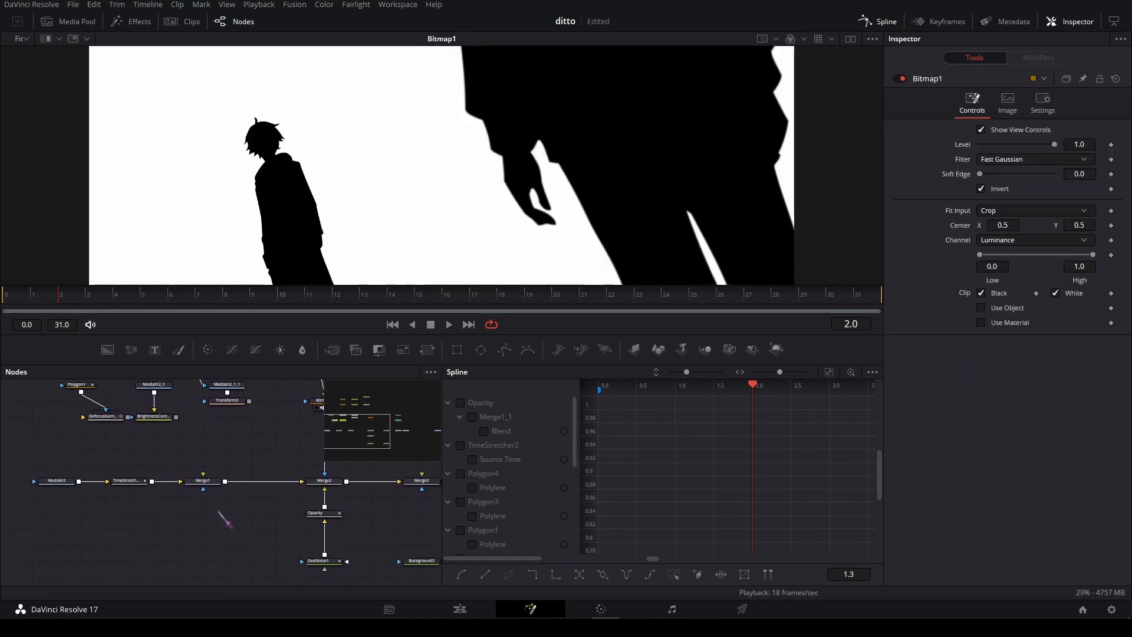
Show the Merge2 node, which receives the Bitmap1 mask, in the viewer.
{"action": "left_click_drag", "start_coordinate": [213, 514], "coordinate": [328, 538]}
{"action": "left_click_drag", "start_coordinate": [189, 474], "coordinate": [210, 424]}
{"action": "left_click", "coordinate": [268, 458]}
{"action": "key", "text": "2"}
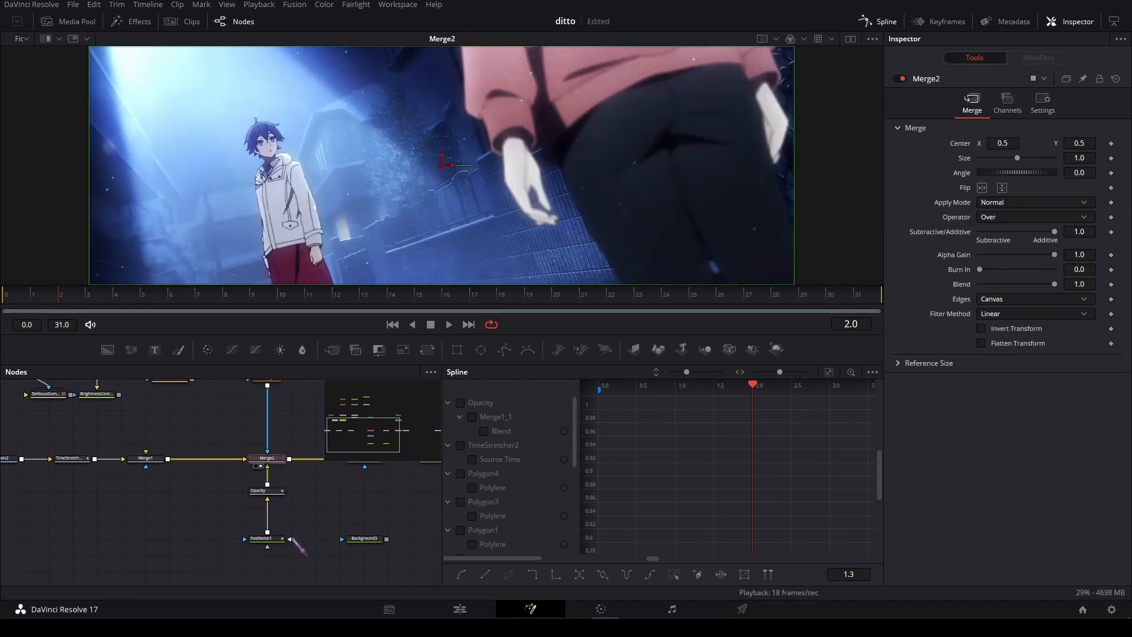
Show FastNoise1 in the viewer and play its fog animation, then view Merge2 at frame 29.
{"action": "left_click_drag", "start_coordinate": [265, 538], "coordinate": [448, 268]}
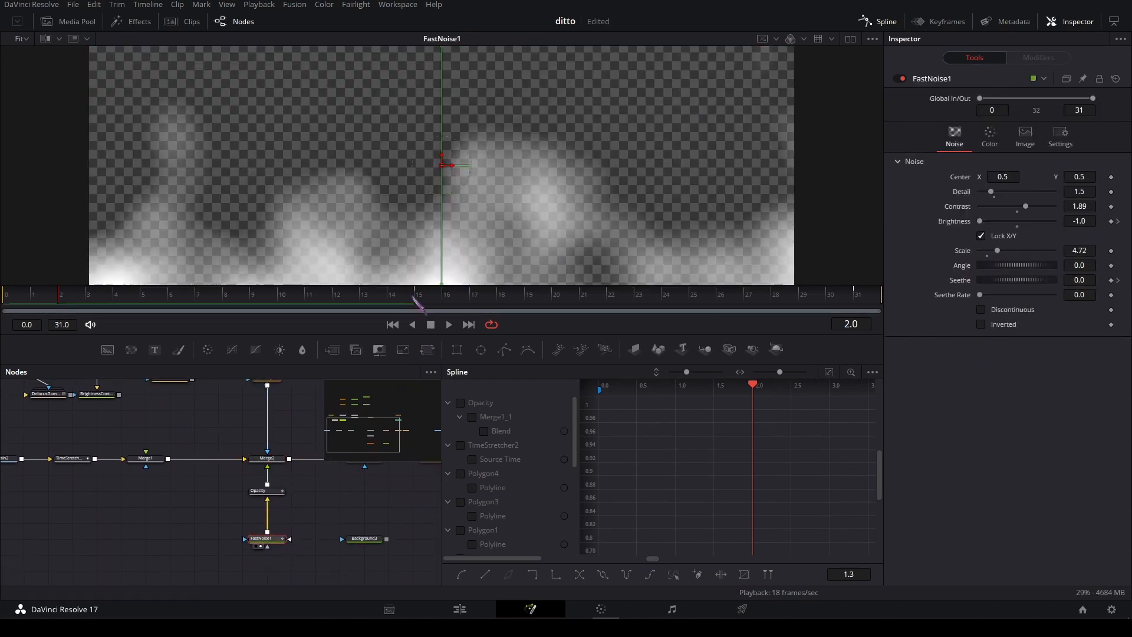
{"action": "key", "text": "space"}
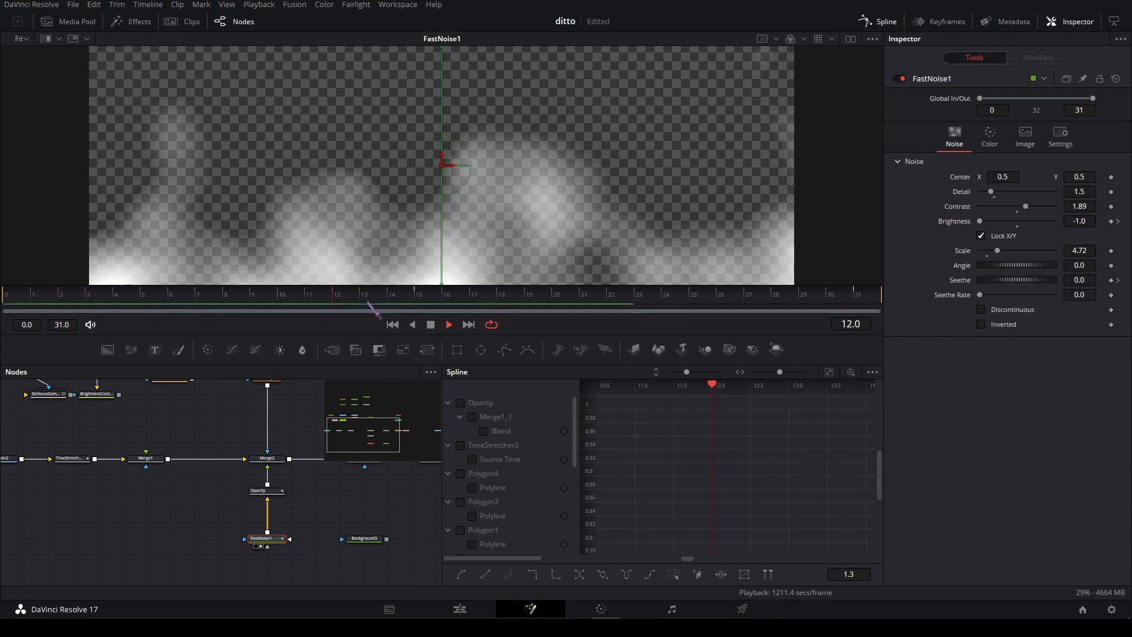
{"action": "left_click", "coordinate": [278, 460]}
{"action": "key", "text": "2"}
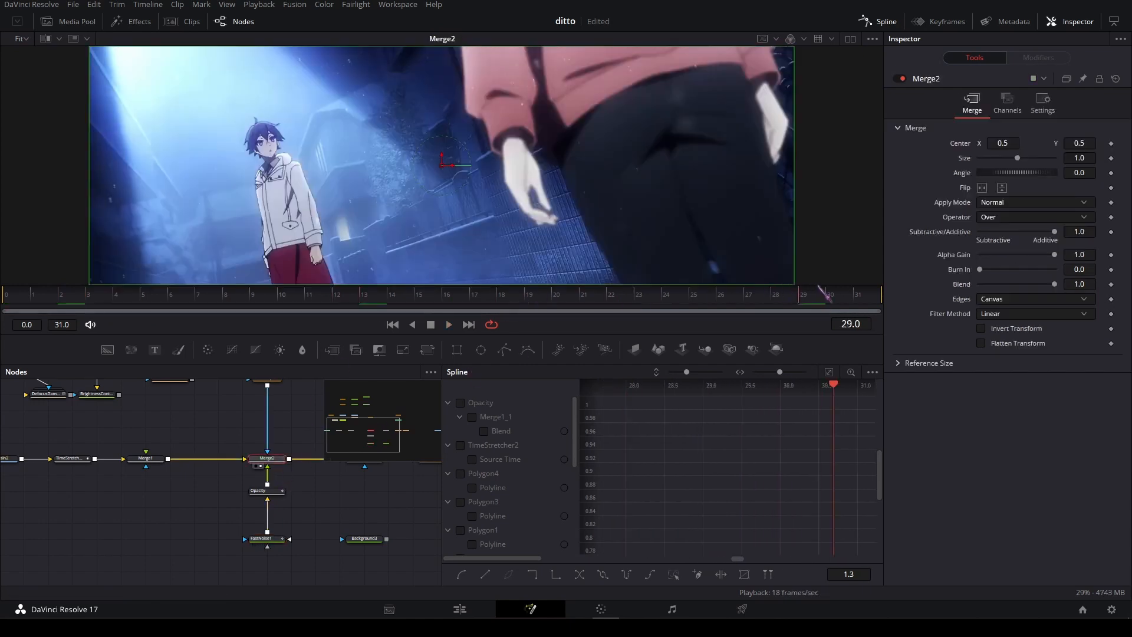
Examine the color gradient settings of FastNoise1, then show its Opacity node in the viewer.
{"action": "left_click", "coordinate": [263, 538]}
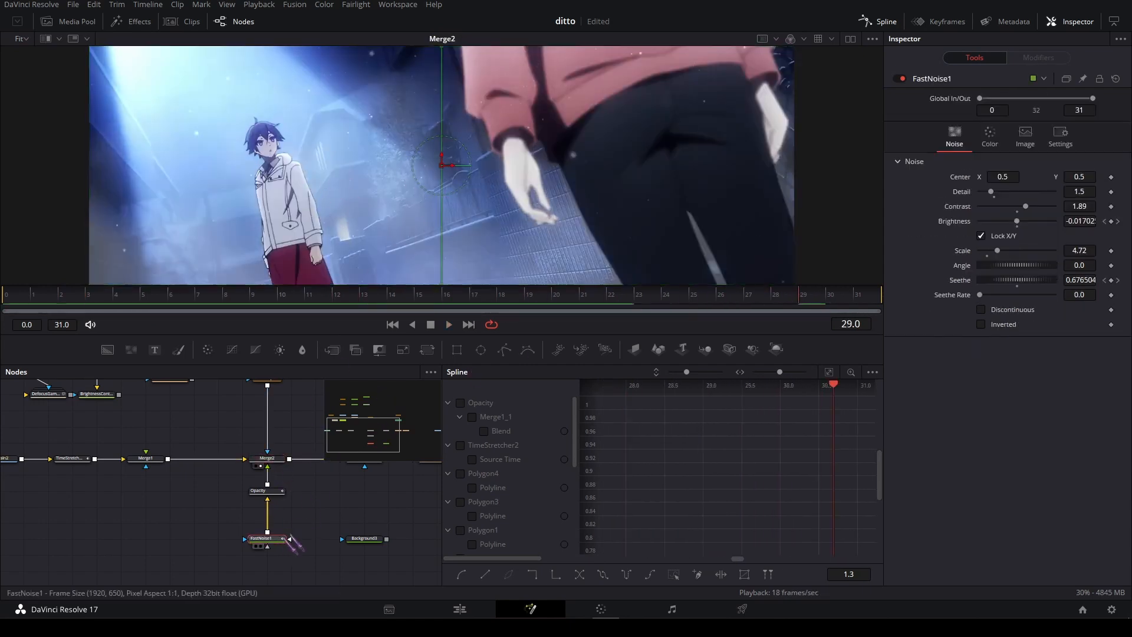
{"action": "key", "text": "2"}
{"action": "left_click", "coordinate": [995, 141]}
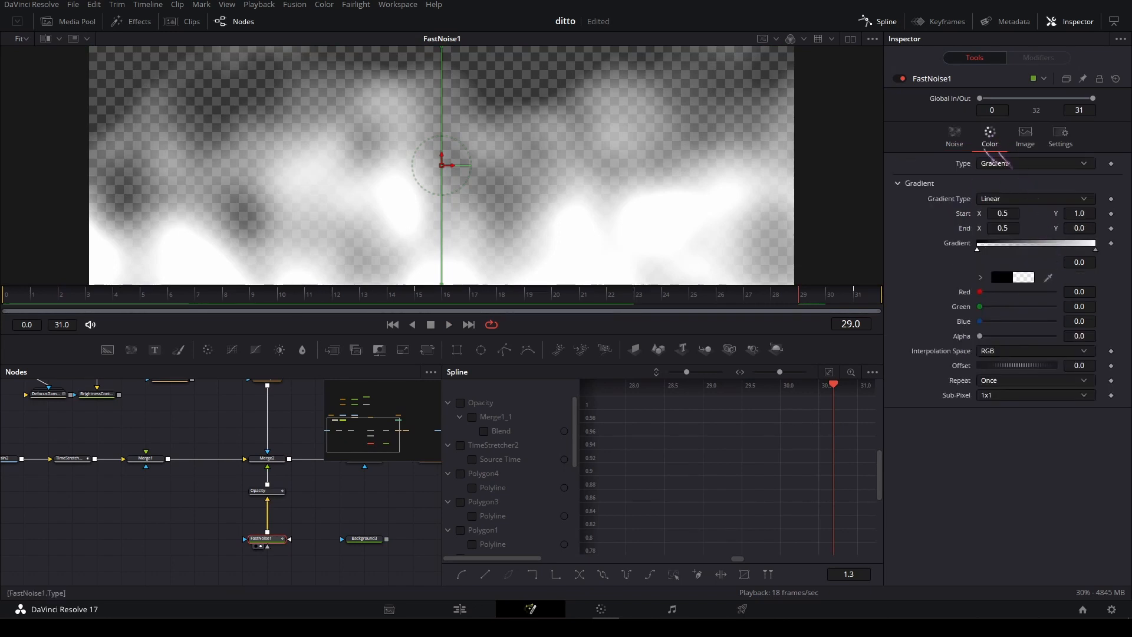
{"action": "left_click", "coordinate": [267, 491]}
{"action": "key", "text": "2"}
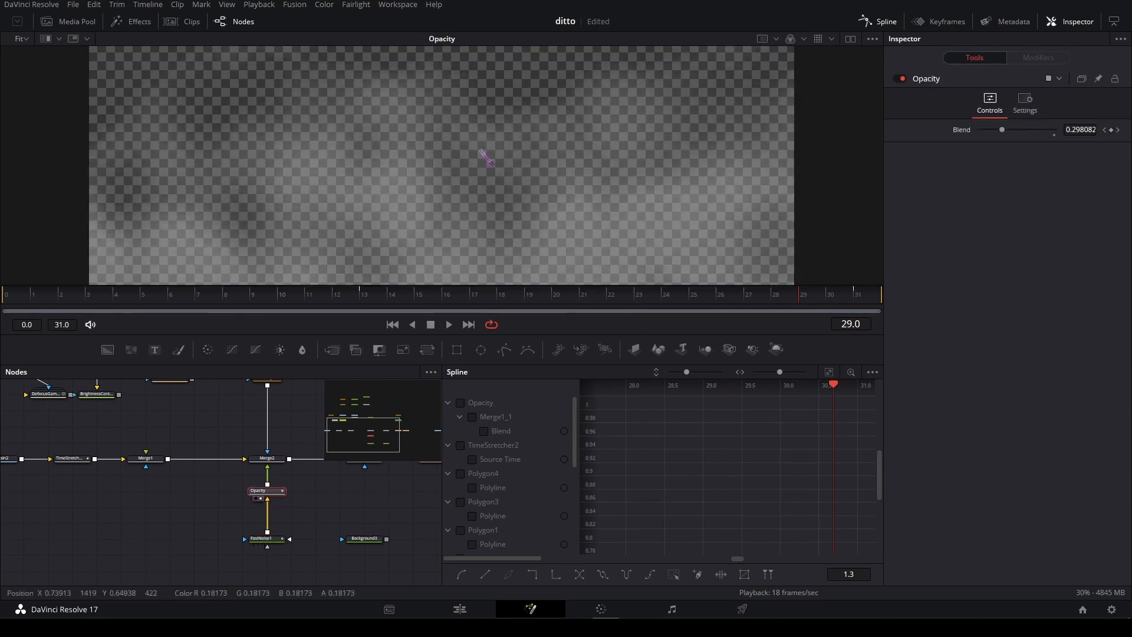
Show Merge2 in the viewer and play the masked fog over the footage.
{"action": "left_click", "coordinate": [272, 459]}
{"action": "key", "text": "2"}
{"action": "key", "text": "space"}
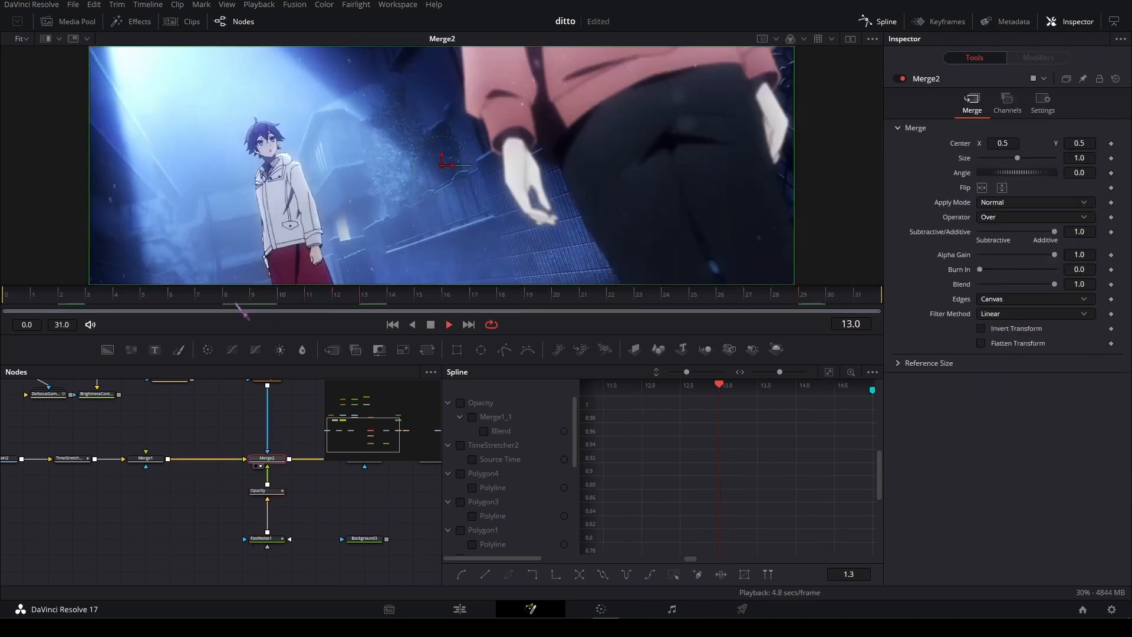
{"action": "key", "text": "space"}
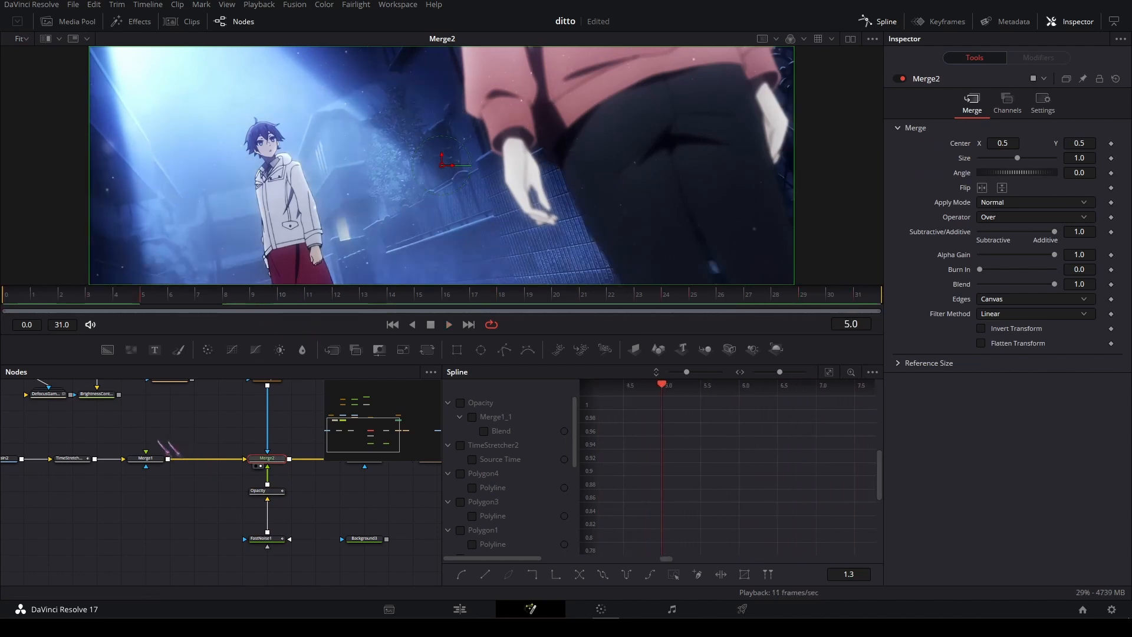
Show the Transform1 node after Merge3 in the viewer and play its animated size change.
{"action": "left_click_drag", "start_coordinate": [165, 435], "coordinate": [229, 432]}
{"action": "left_click_drag", "start_coordinate": [315, 413], "coordinate": [160, 494]}
{"action": "left_click", "coordinate": [290, 508]}
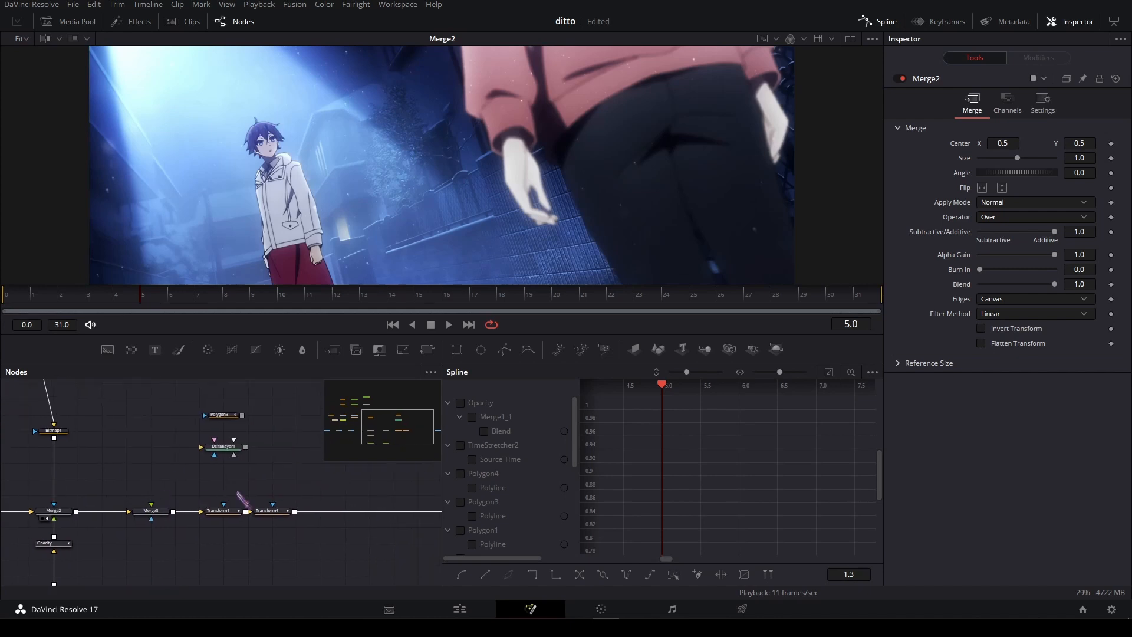
{"action": "left_click_drag", "start_coordinate": [236, 486], "coordinate": [129, 419]}
{"action": "left_click_drag", "start_coordinate": [161, 463], "coordinate": [231, 510]}
{"action": "left_click", "coordinate": [184, 493]}
{"action": "key", "text": "1"}
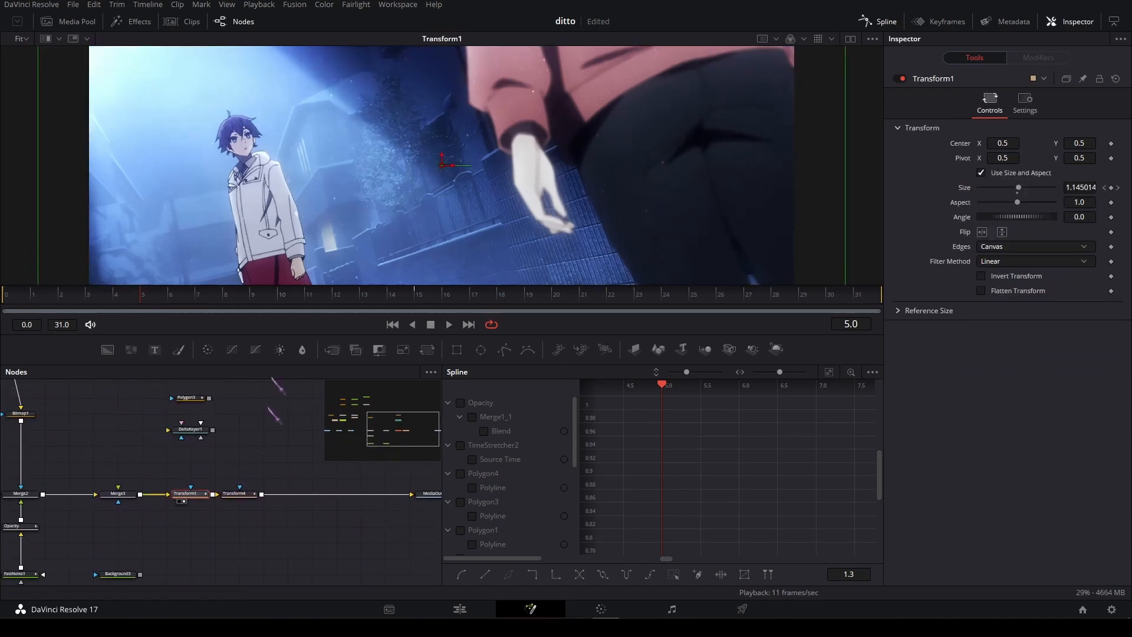
{"action": "key", "text": "space"}
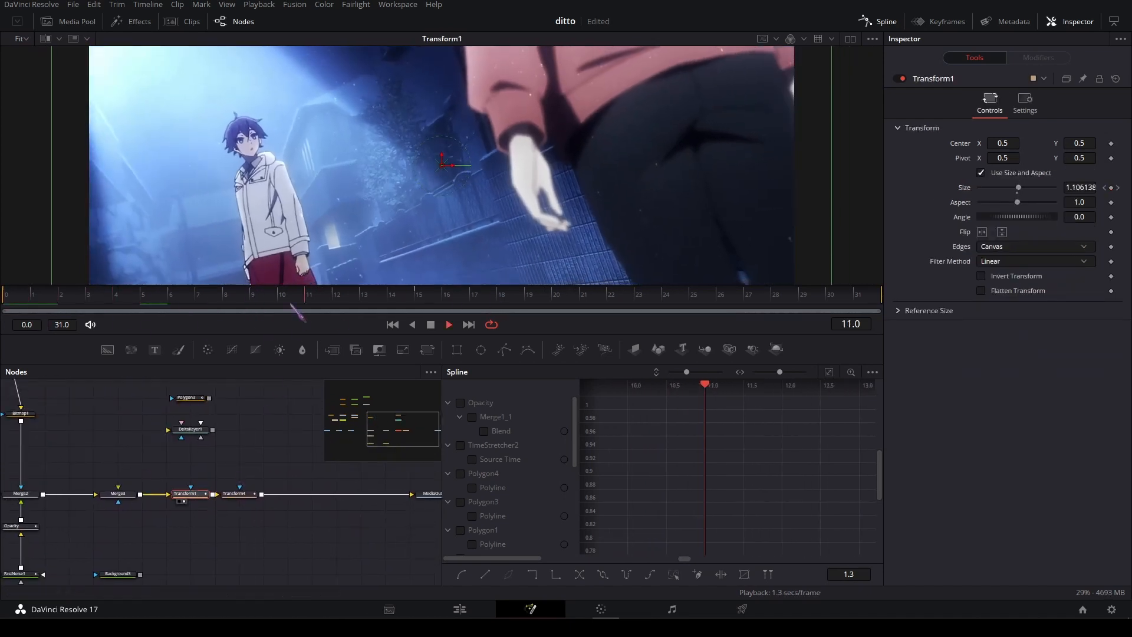
Show the Transform4 node in the viewer, play its center movement and examine its displacement curve in the spline editor.
{"action": "left_click", "coordinate": [238, 494]}
{"action": "key", "text": "1"}
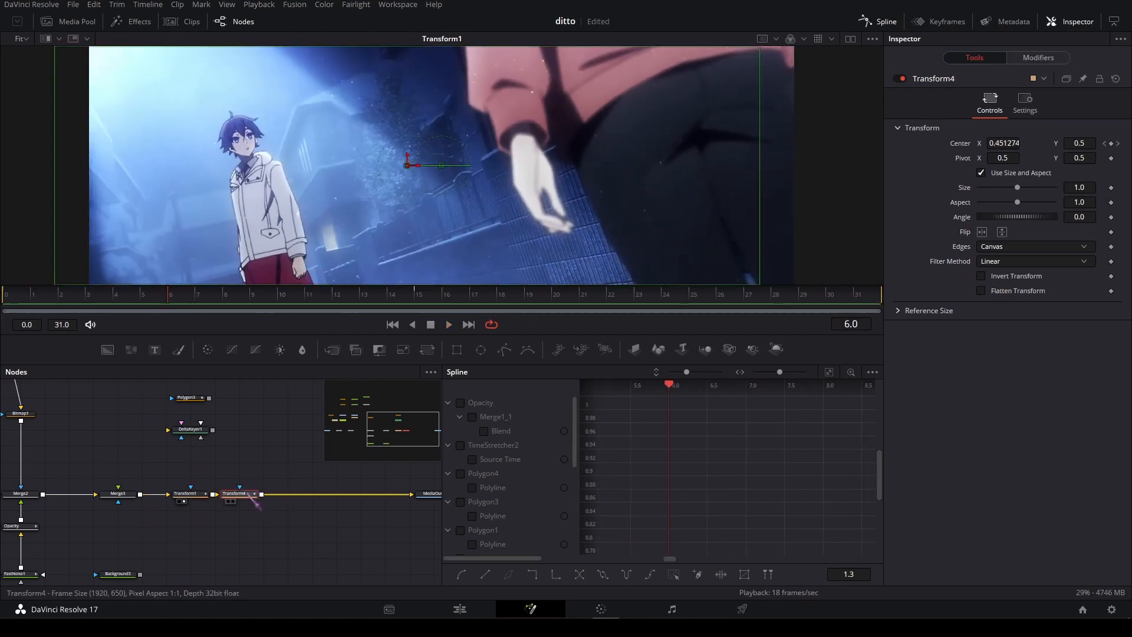
{"action": "key", "text": "space"}
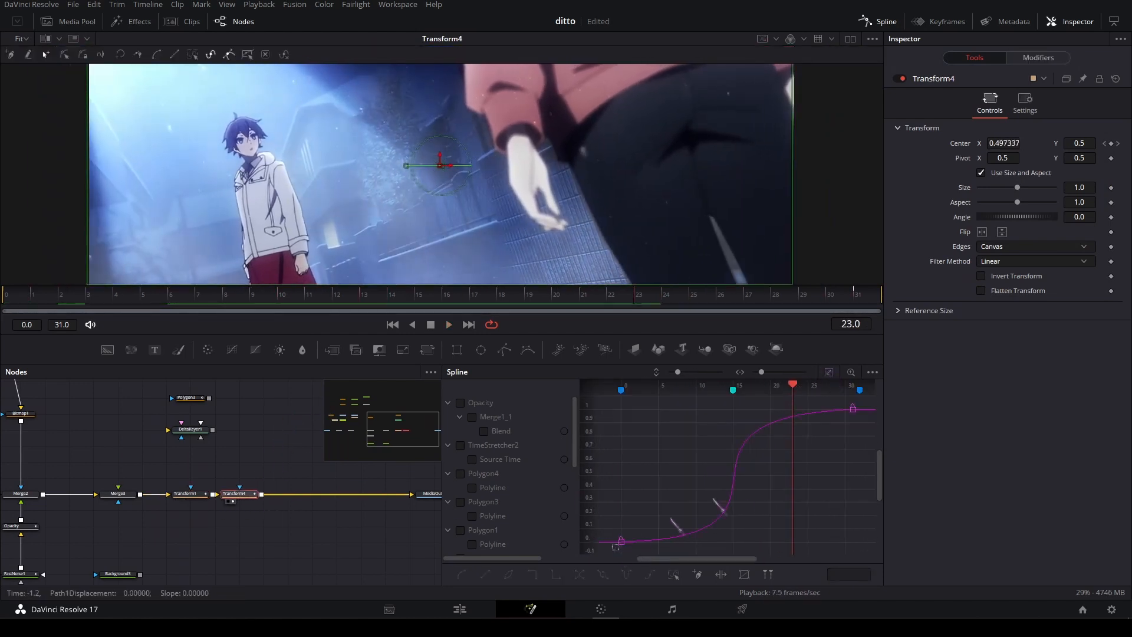
Show Transform1 in the viewer and examine its size curve in the spline editor.
{"action": "left_click", "coordinate": [196, 495]}
{"action": "key", "text": "2"}
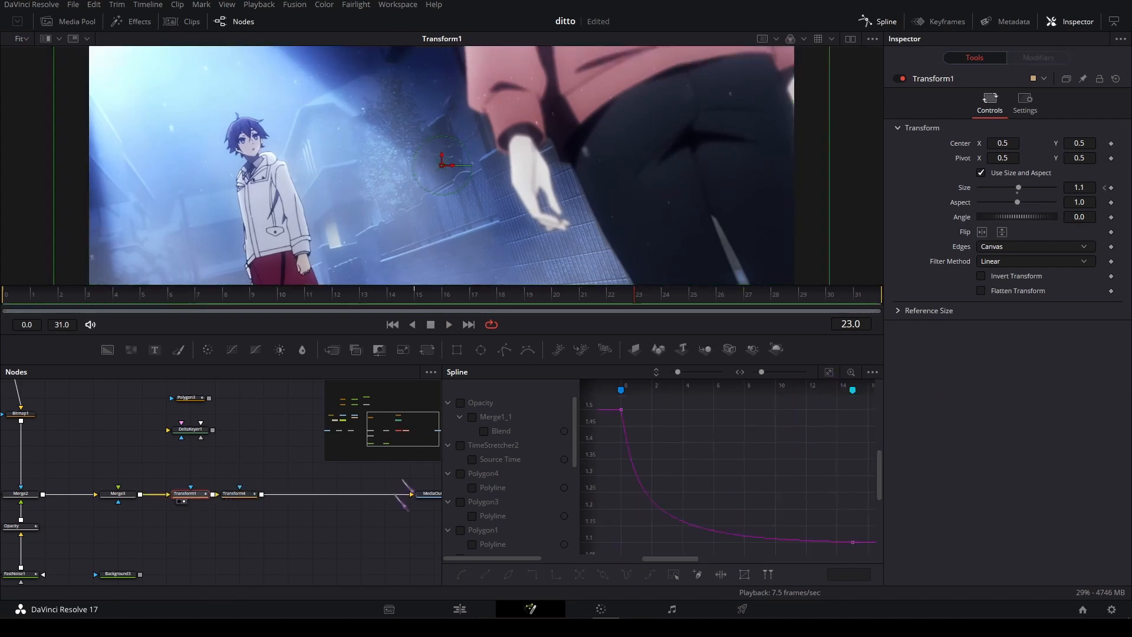
{"action": "left_click", "coordinate": [284, 533]}
{"action": "left_click_drag", "start_coordinate": [284, 533], "coordinate": [318, 481]}
Return to the edit timeline, move the playhead to 01:00:07:17 and open the Fusion composition on V4 for node editing.
{"action": "left_click", "coordinate": [453, 606]}
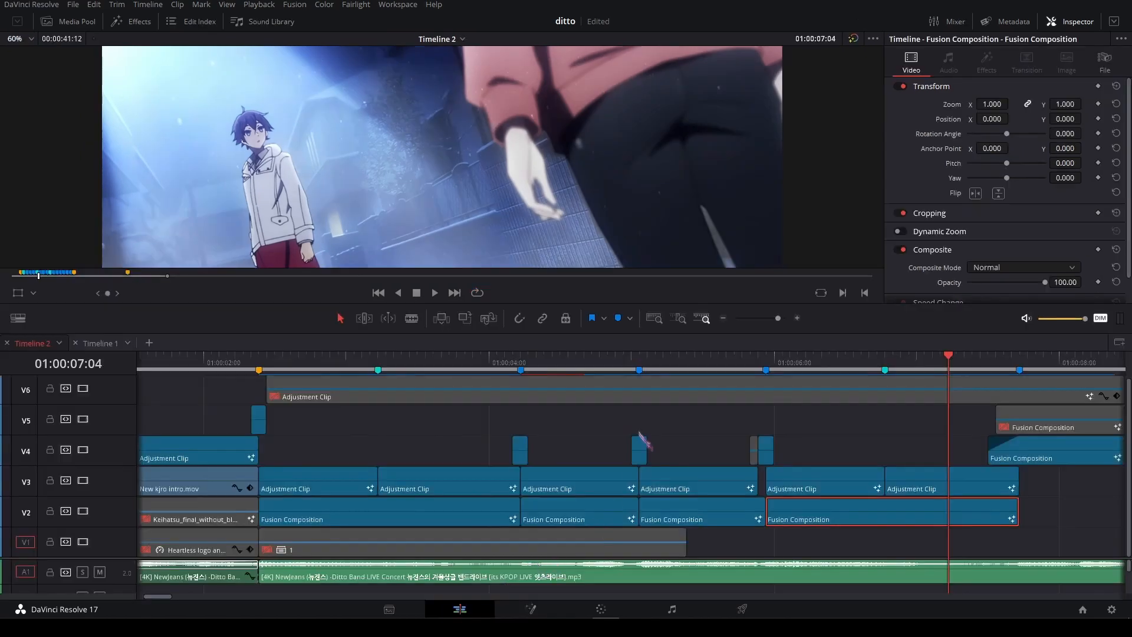
{"action": "scroll", "coordinate": [632, 416], "scroll_direction": "right", "scroll_amount": 5}
{"action": "left_click_drag", "start_coordinate": [704, 360], "coordinate": [784, 361]}
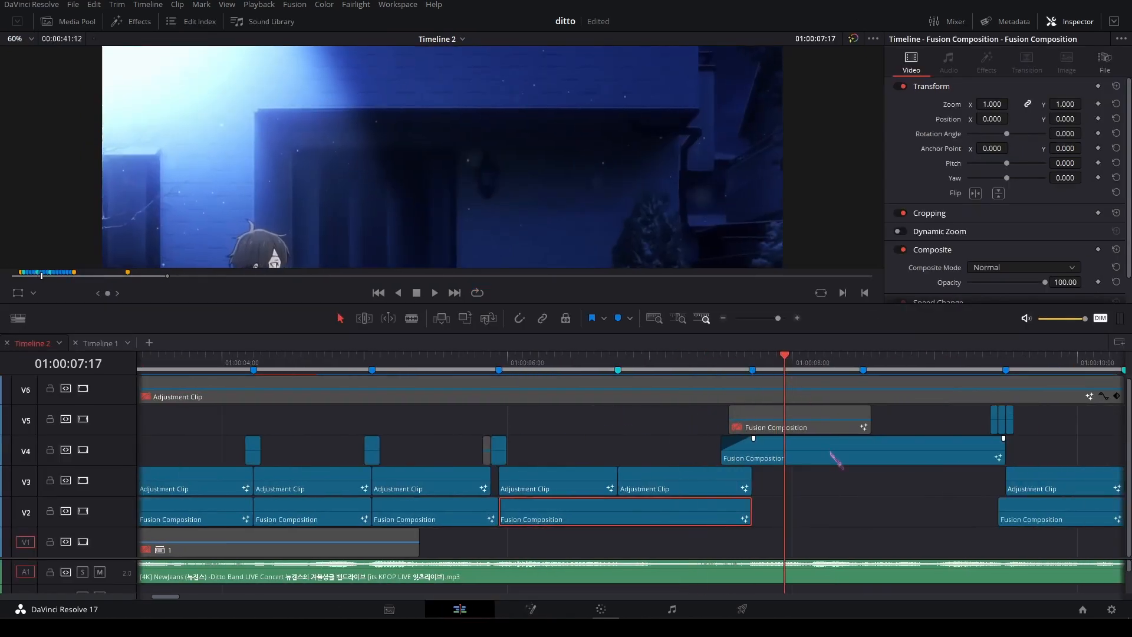
{"action": "right_click", "coordinate": [830, 453]}
{"action": "left_click", "coordinate": [821, 494]}
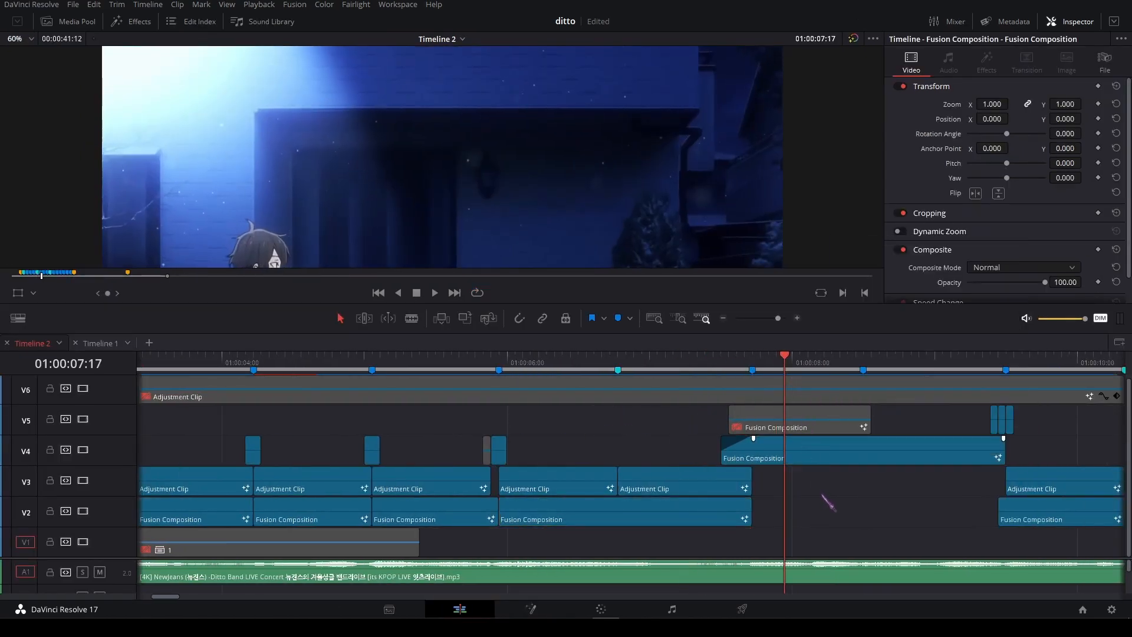
{"action": "right_click", "coordinate": [832, 453]}
{"action": "left_click", "coordinate": [884, 365]}
Show the MediaIn1 source clip at the start of the node chain in the viewer.
{"action": "left_click_drag", "start_coordinate": [147, 470], "coordinate": [97, 386]}
{"action": "left_click_drag", "start_coordinate": [138, 459], "coordinate": [61, 382]}
{"action": "left_click_drag", "start_coordinate": [312, 513], "coordinate": [88, 569]}
{"action": "left_click_drag", "start_coordinate": [223, 458], "coordinate": [157, 522]}
{"action": "left_click_drag", "start_coordinate": [71, 503], "coordinate": [415, 498]}
{"action": "left_click_drag", "start_coordinate": [41, 500], "coordinate": [429, 500]}
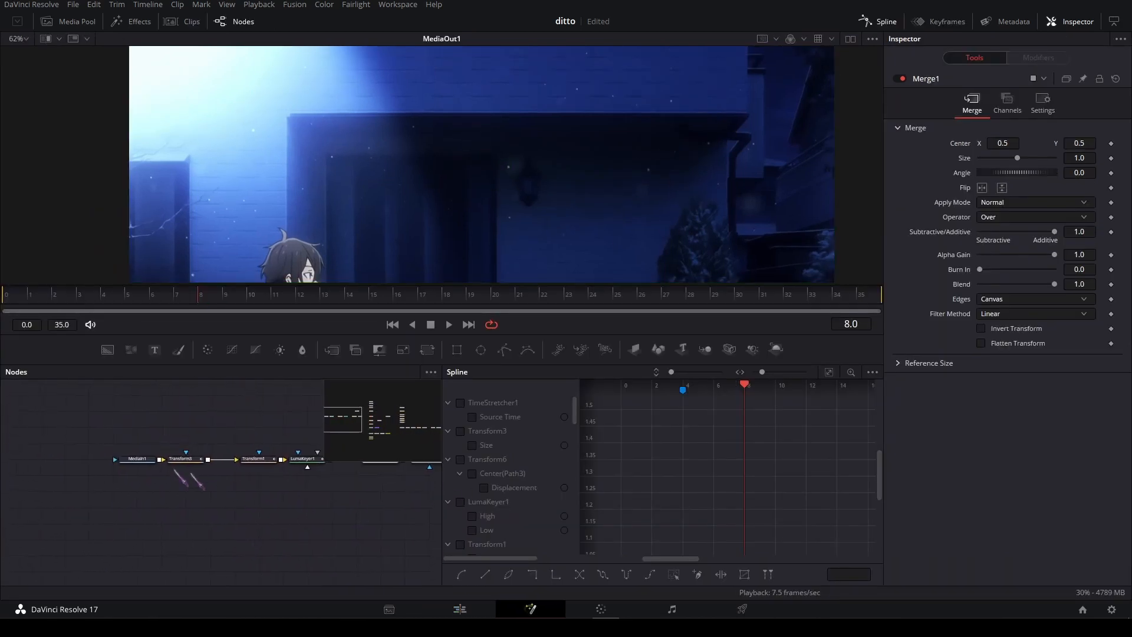
{"action": "left_click", "coordinate": [142, 459]}
{"action": "key", "text": "2"}
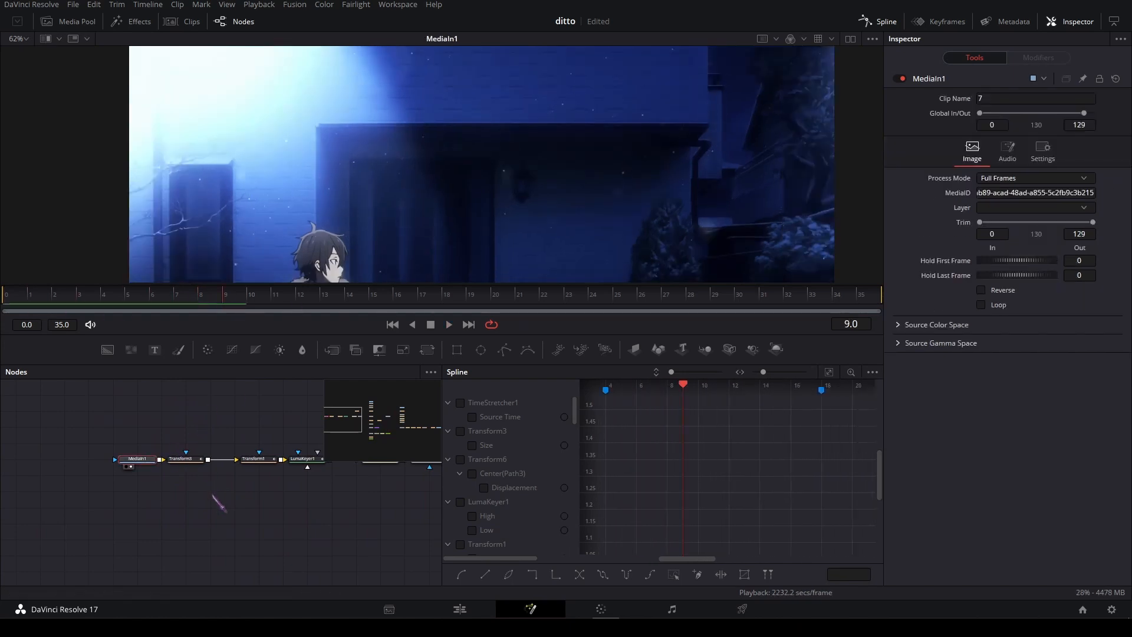
Play the MediaIn1 source, then show Transform3 in the viewer and play its size animation.
{"action": "left_click_drag", "start_coordinate": [253, 488], "coordinate": [218, 498]}
{"action": "left_click", "coordinate": [186, 494]}
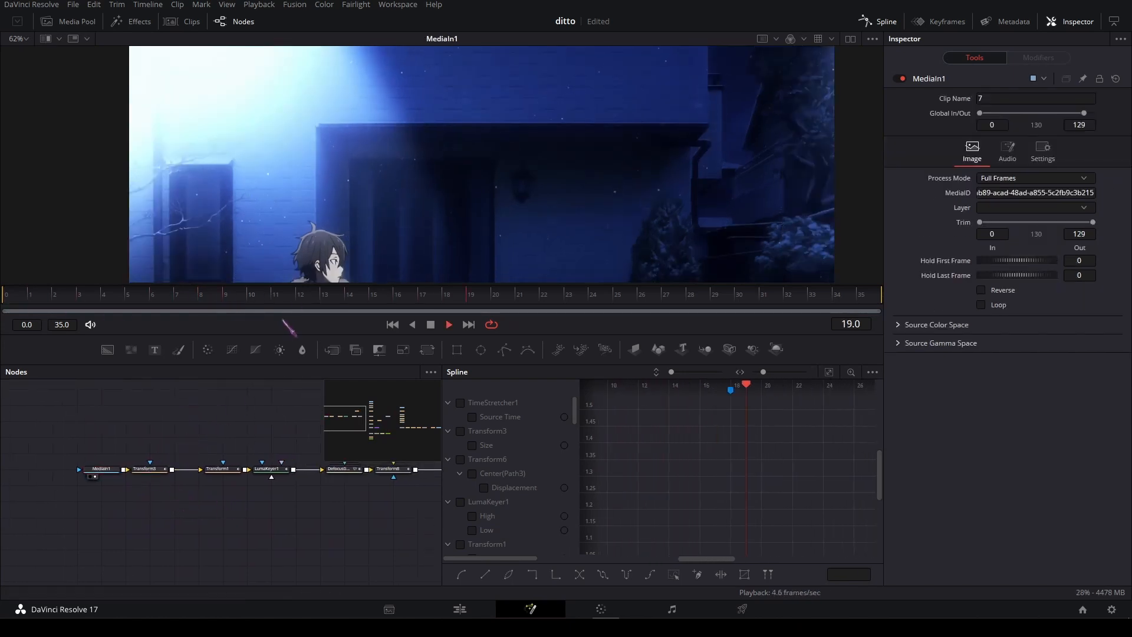
{"action": "left_click", "coordinate": [154, 470]}
{"action": "key", "text": "2"}
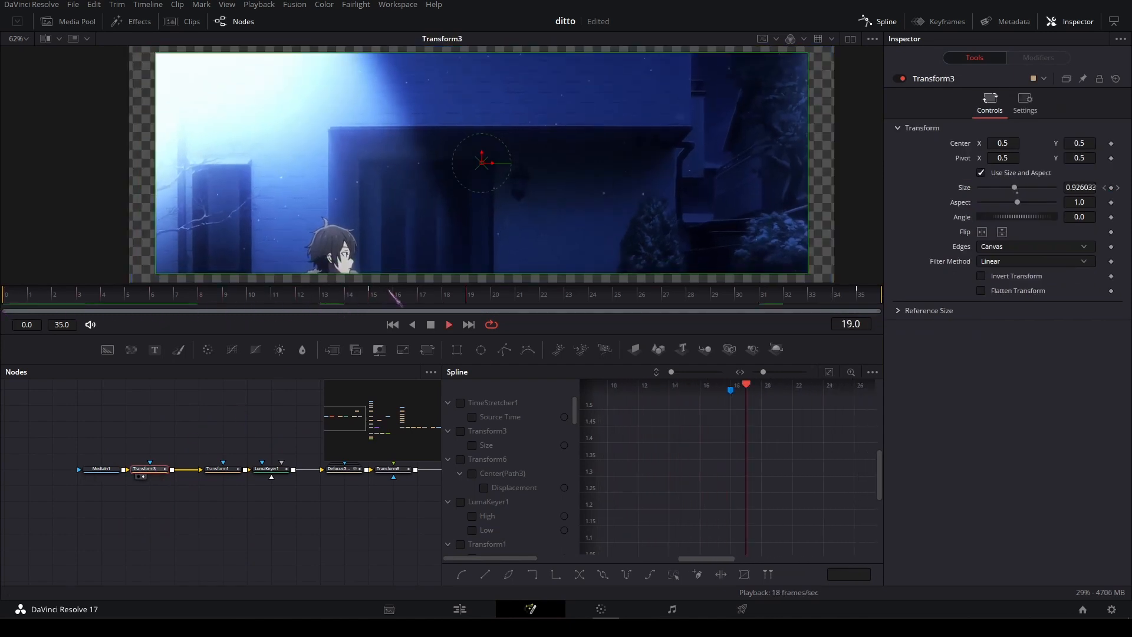
{"action": "key", "text": "space"}
Show Transform1 in the viewer and scrub and play its size animation.
{"action": "left_click_drag", "start_coordinate": [272, 429], "coordinate": [197, 429]}
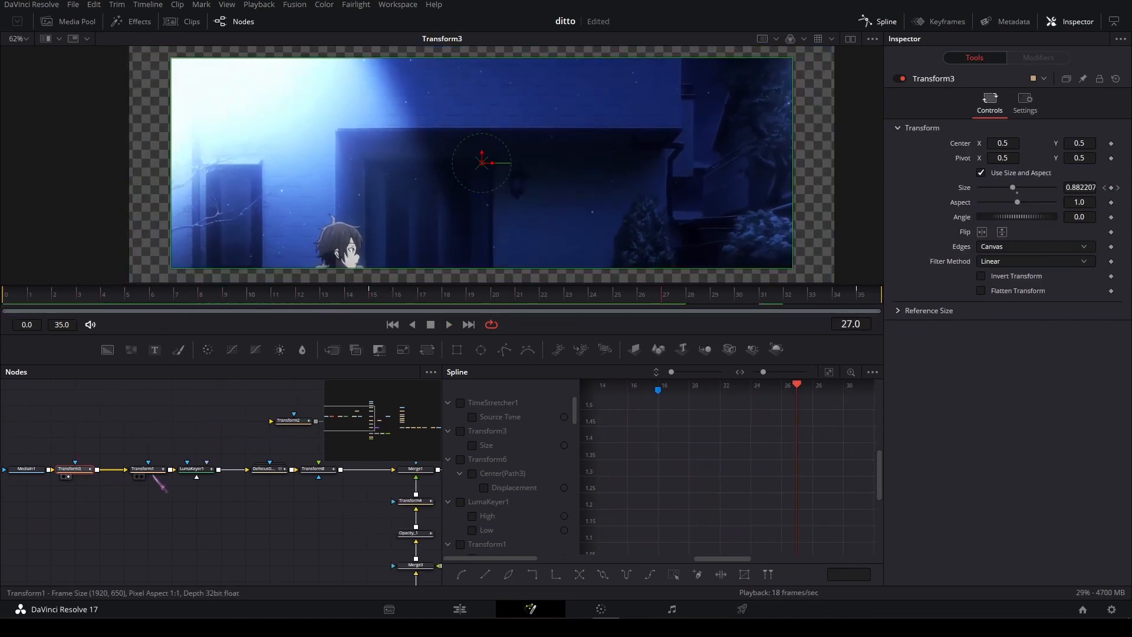
{"action": "left_click", "coordinate": [152, 471]}
{"action": "key", "text": "2"}
{"action": "left_click_drag", "start_coordinate": [346, 299], "coordinate": [142, 294]}
{"action": "key", "text": "space"}
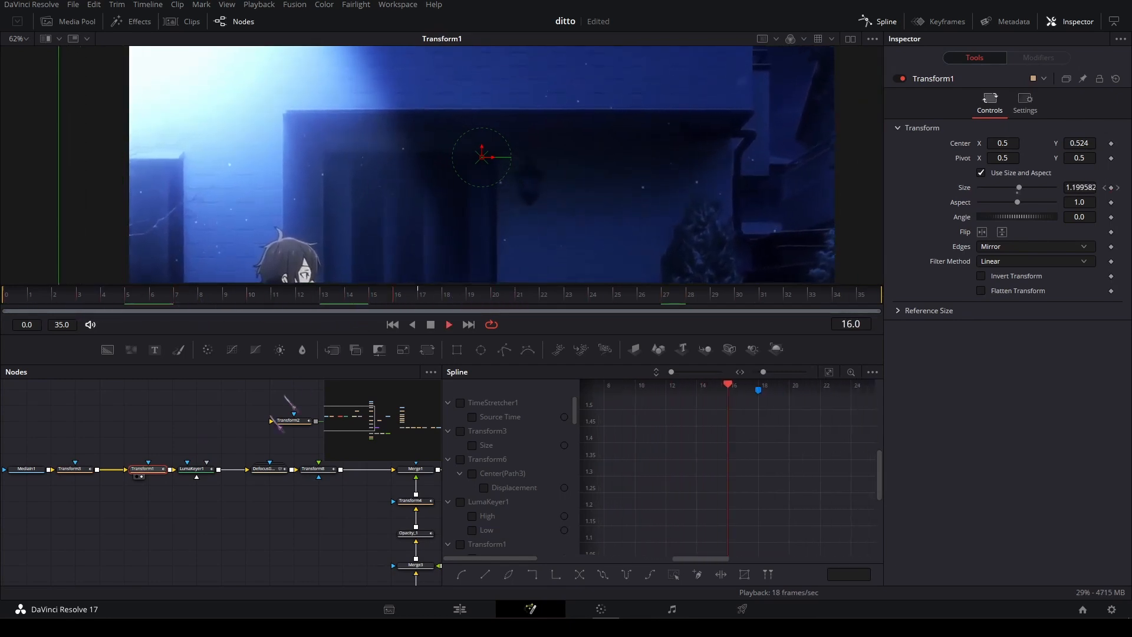
{"action": "key", "text": "space"}
Select the LumaKeyer1 node after Transform1 and scrub back toward the start of the composition.
{"action": "left_click_drag", "start_coordinate": [285, 486], "coordinate": [183, 472]}
{"action": "left_click_drag", "start_coordinate": [341, 512], "coordinate": [286, 522]}
{"action": "left_click_drag", "start_coordinate": [61, 479], "coordinate": [139, 484]}
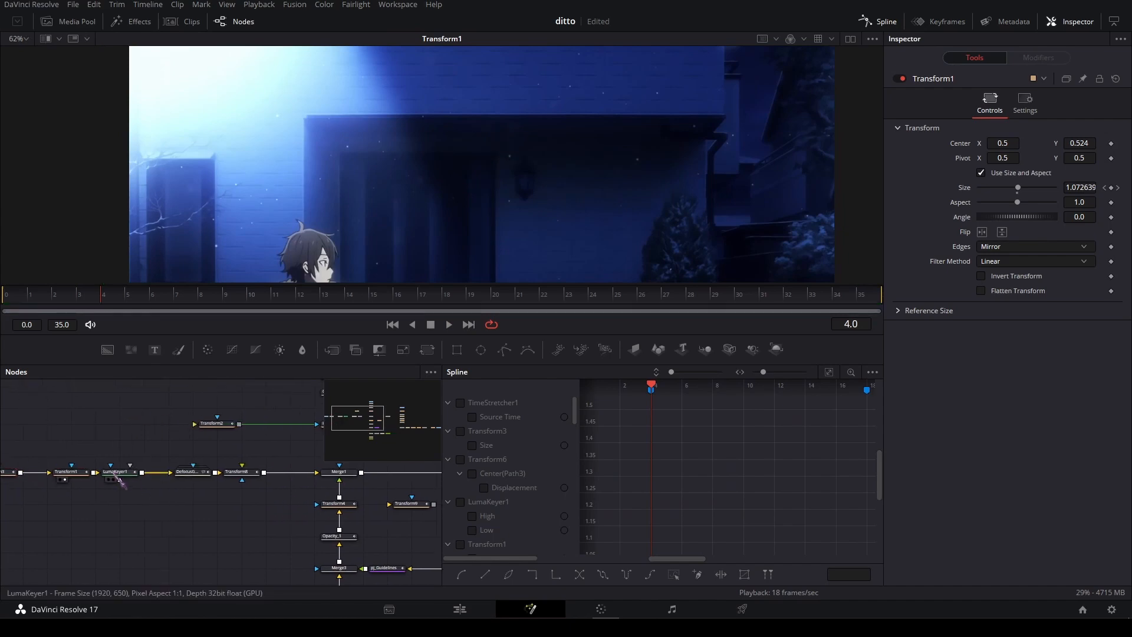
{"action": "left_click", "coordinate": [115, 472]}
{"action": "left_click_drag", "start_coordinate": [125, 297], "coordinate": [14, 320]}
Return to the edit timeline and play the transition into the Fusion composition on V4.
{"action": "left_click", "coordinate": [460, 609]}
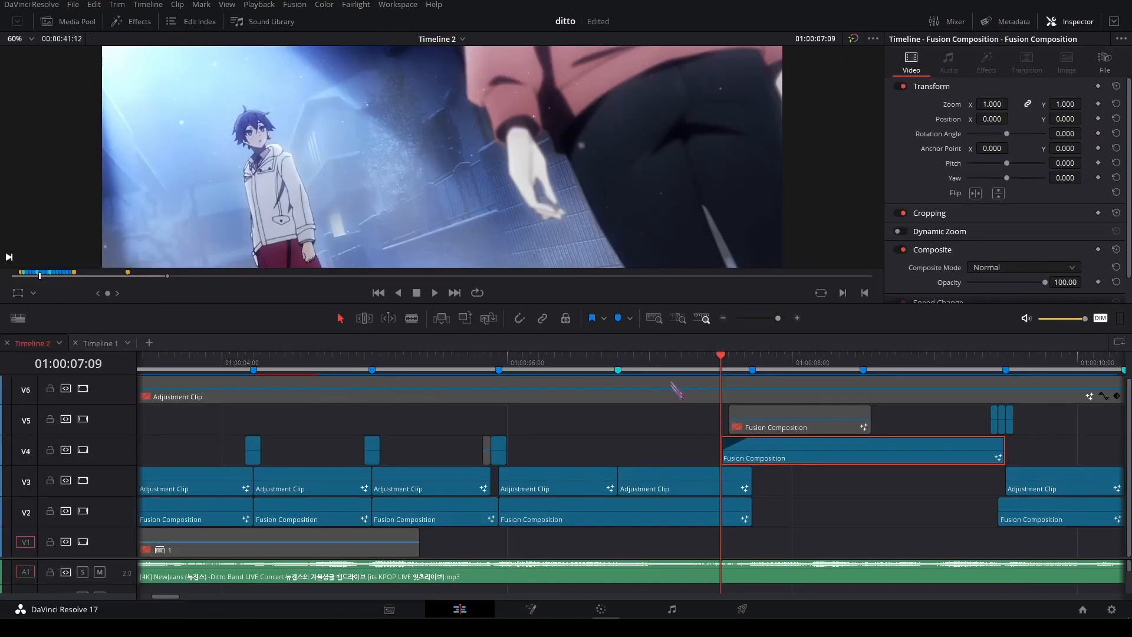
{"action": "left_click_drag", "start_coordinate": [678, 372], "coordinate": [657, 375]}
{"action": "left_click", "coordinate": [682, 431]}
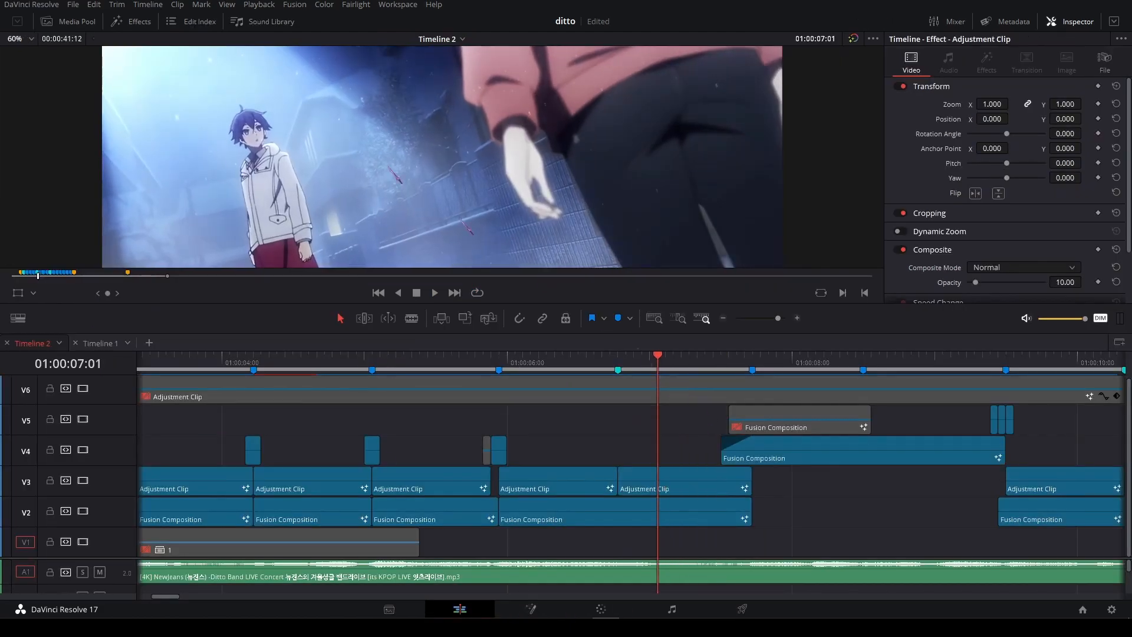
{"action": "left_click", "coordinate": [782, 360]}
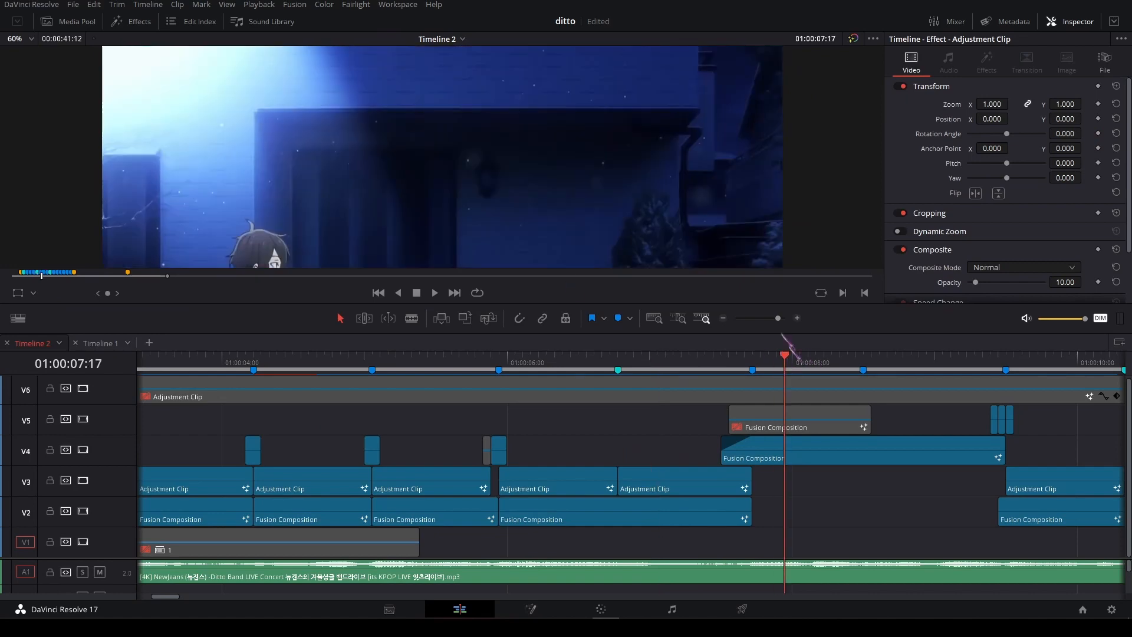
{"action": "mouse_move", "coordinate": [714, 375]}
{"action": "left_mouse_down"}
{"action": "mouse_move", "coordinate": [753, 375]}
{"action": "mouse_move", "coordinate": [698, 385]}
{"action": "left_mouse_up"}
{"action": "key", "text": "space"}
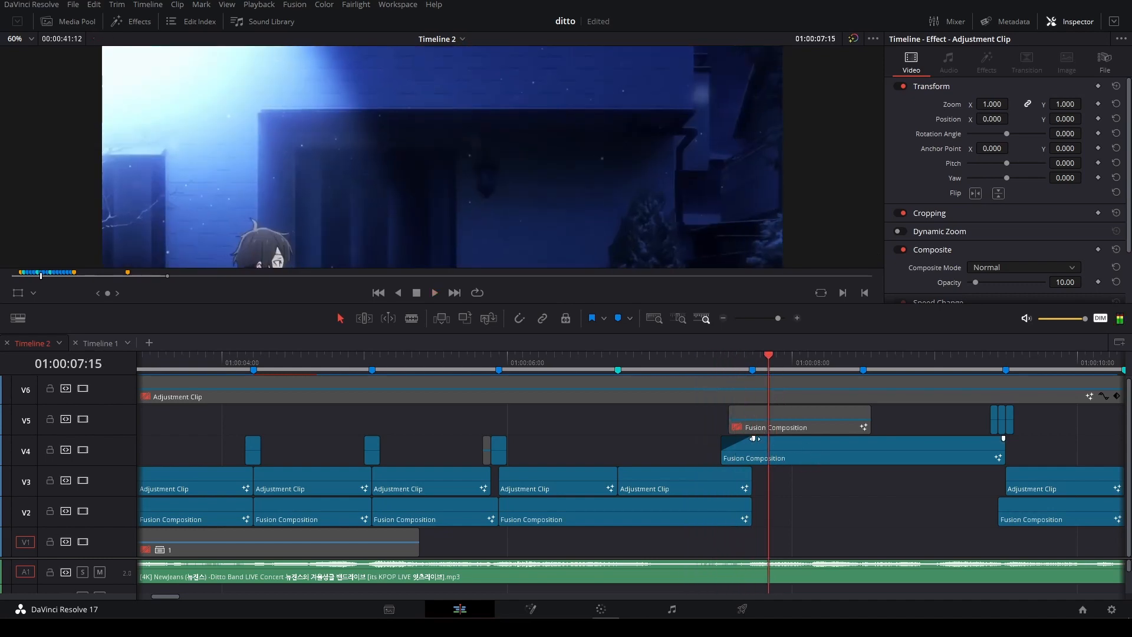
Try the transition without the fade-in on the V4 Fusion composition, restore the fade-in and play it again.
{"action": "mouse_move", "coordinate": [710, 371]}
{"action": "left_mouse_down"}
{"action": "mouse_move", "coordinate": [771, 378]}
{"action": "mouse_move", "coordinate": [709, 391]}
{"action": "left_mouse_up"}
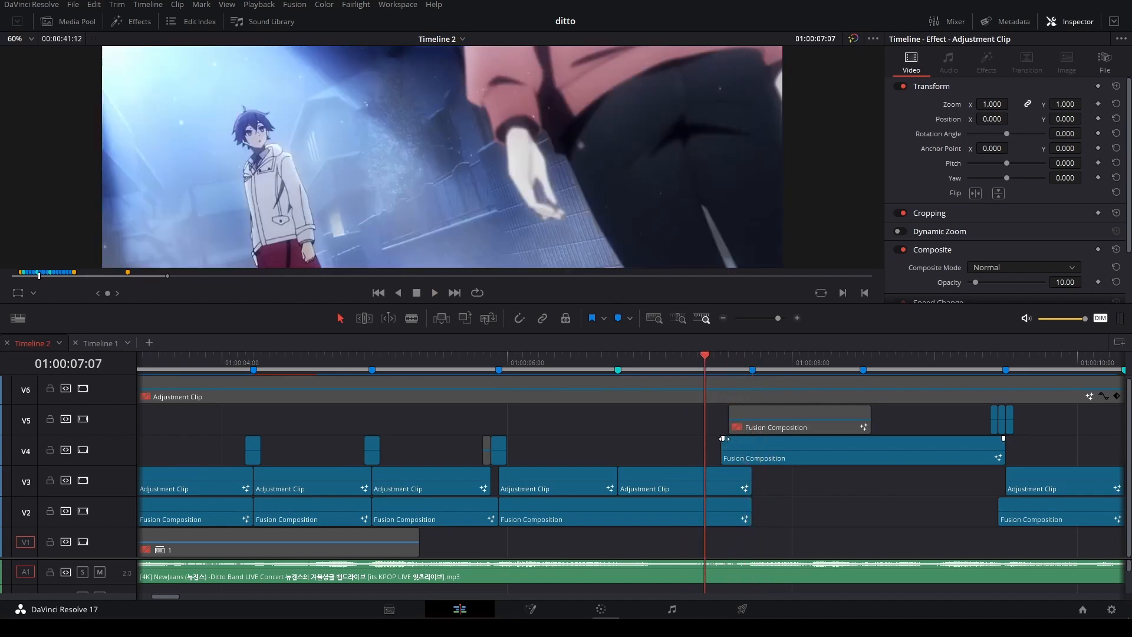
{"action": "left_click_drag", "start_coordinate": [751, 437], "coordinate": [752, 437]}
{"action": "key", "text": "space"}
{"action": "key", "text": "space"}
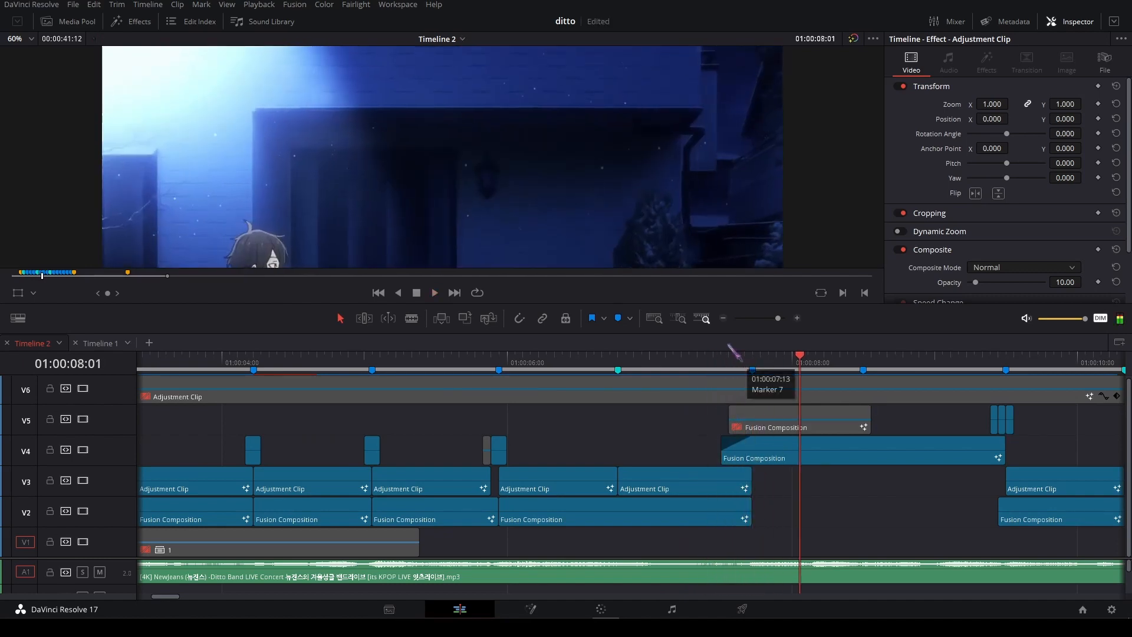
Move the playhead into the V4 clip just past its fade-in and open its Fusion composition for node editing.
{"action": "left_click_drag", "start_coordinate": [712, 366], "coordinate": [768, 375]}
{"action": "right_click", "coordinate": [807, 453]}
{"action": "left_click", "coordinate": [847, 380]}
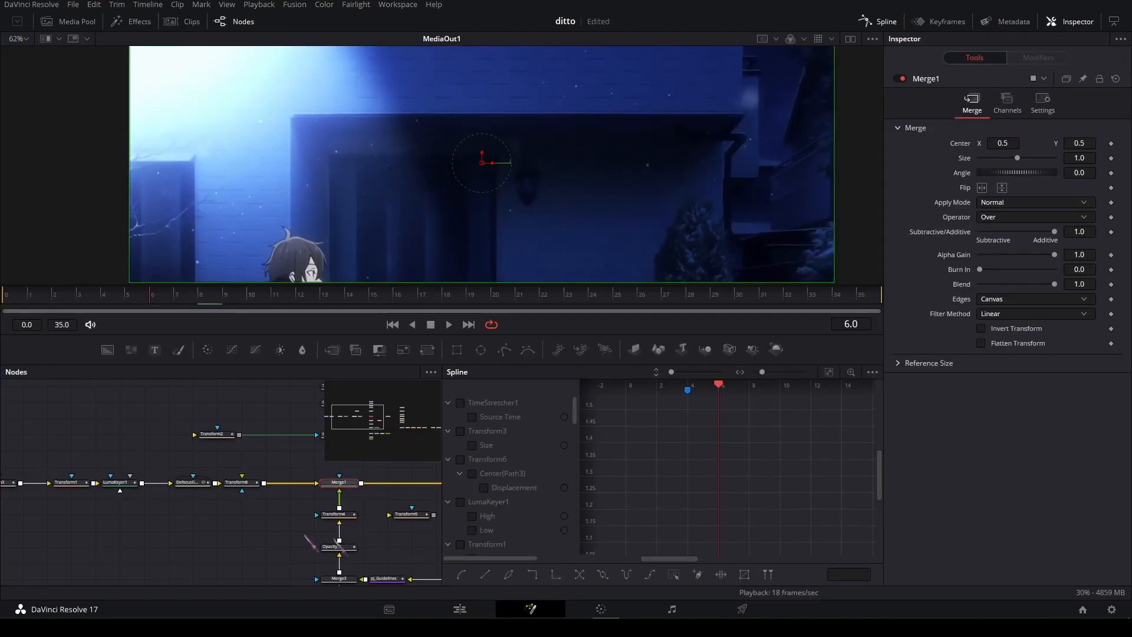
Show the MediaIn3_1 snowflake image and its Instance_Crop1 and Instance_InvertColor1 nodes one by one in the viewer.
{"action": "left_click_drag", "start_coordinate": [186, 493], "coordinate": [287, 511]}
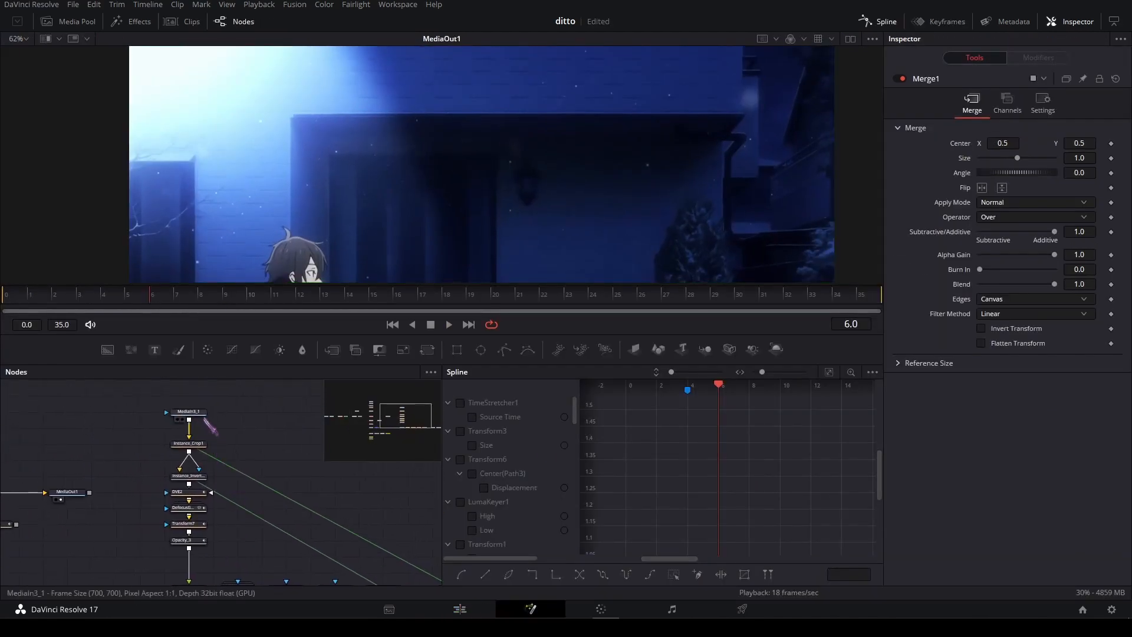
{"action": "left_click_drag", "start_coordinate": [203, 413], "coordinate": [464, 171]}
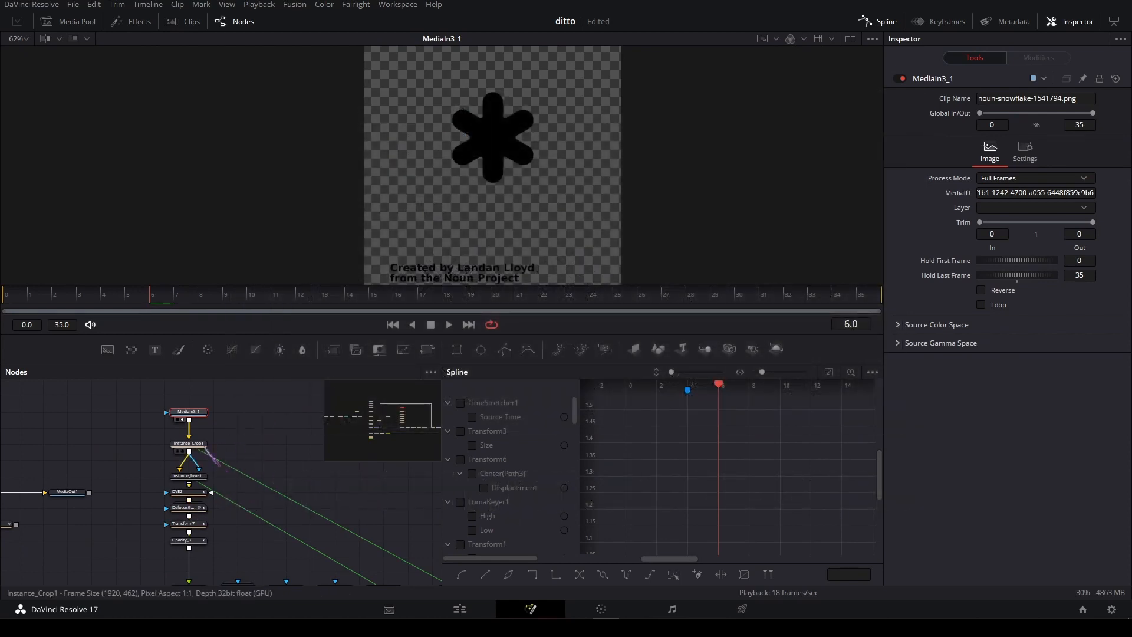
{"action": "left_click", "coordinate": [194, 443]}
{"action": "key", "text": "1"}
{"action": "left_click", "coordinate": [199, 478]}
{"action": "key", "text": "2"}
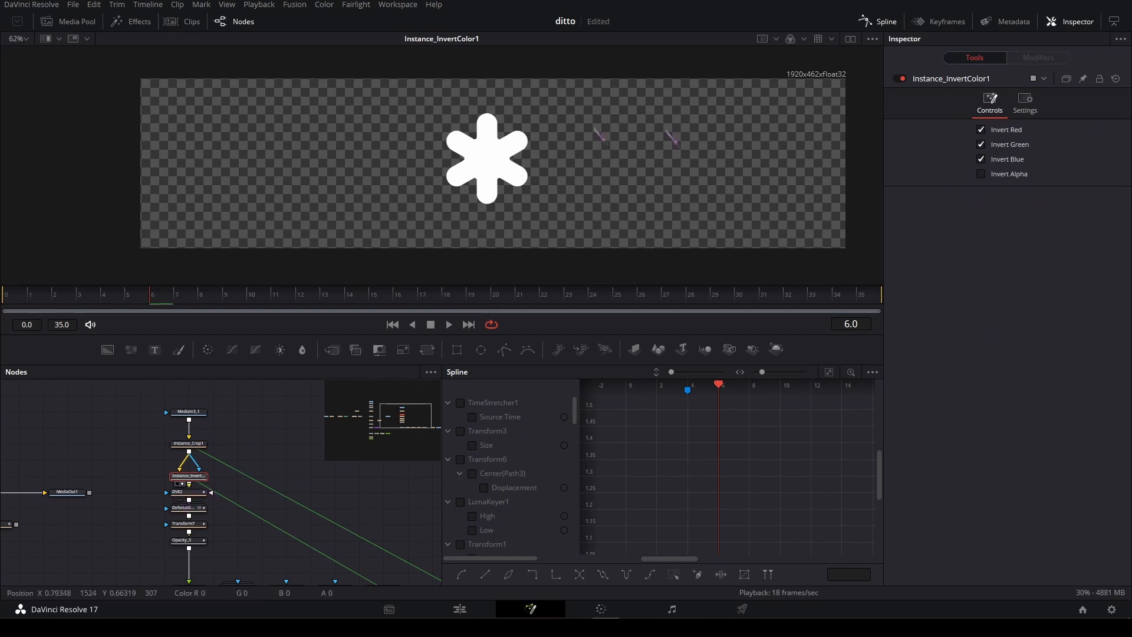
{"action": "scroll", "coordinate": [206, 553], "scroll_direction": "down", "scroll_amount": 2}
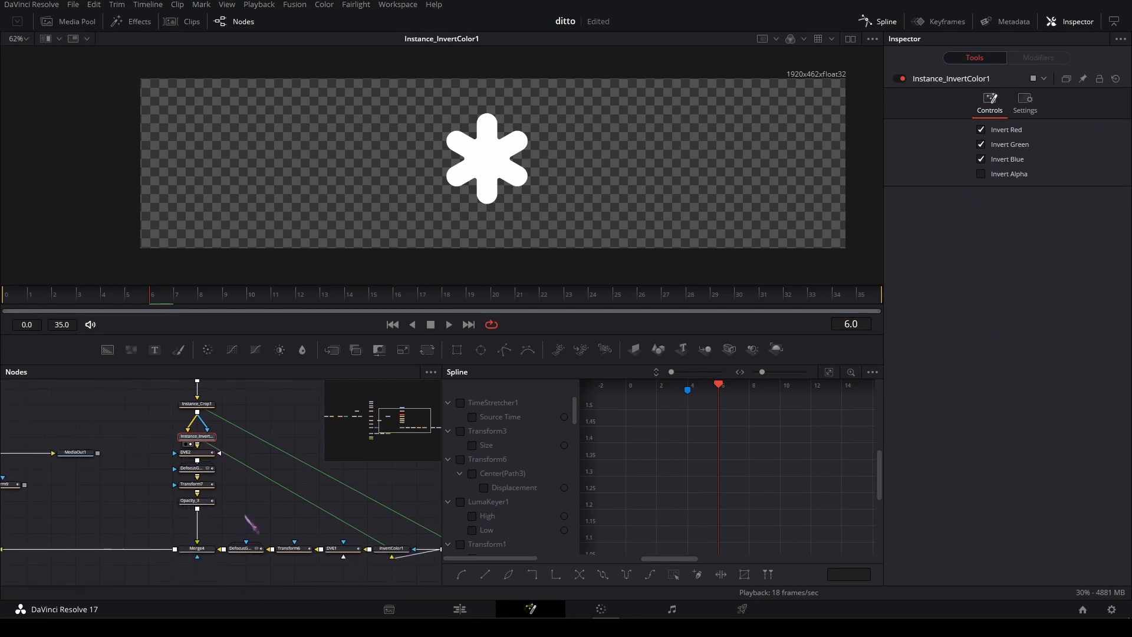
Show DVE2 in the viewer and scrub and play the snowflake's rotation.
{"action": "left_click", "coordinate": [211, 460]}
{"action": "key", "text": "1"}
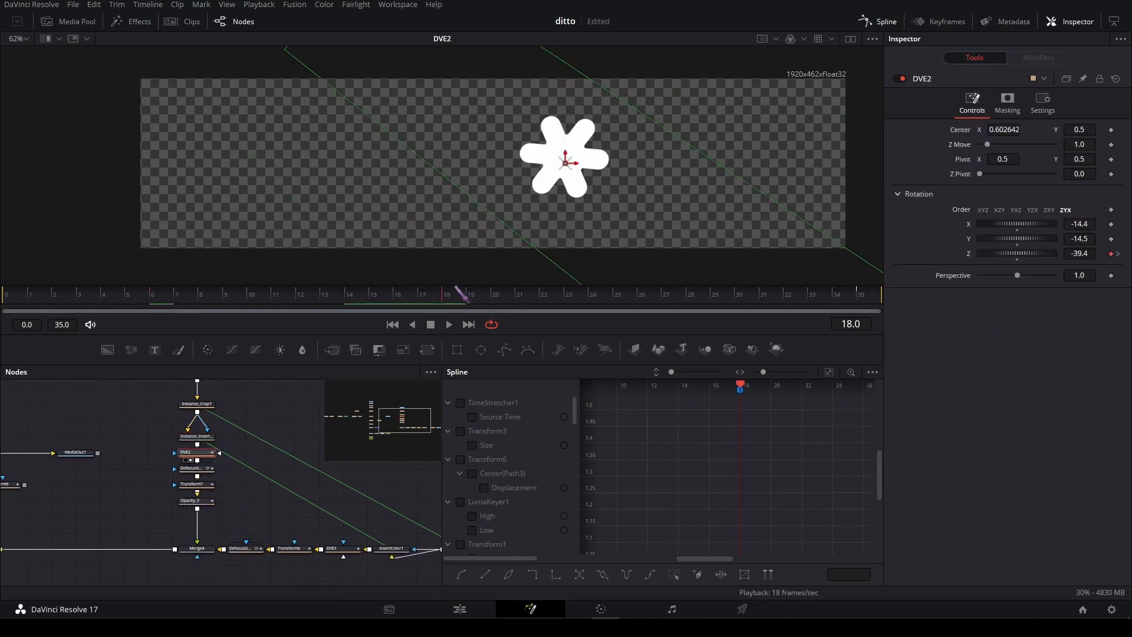
{"action": "left_click_drag", "start_coordinate": [456, 287], "coordinate": [377, 301]}
{"action": "key", "text": "space"}
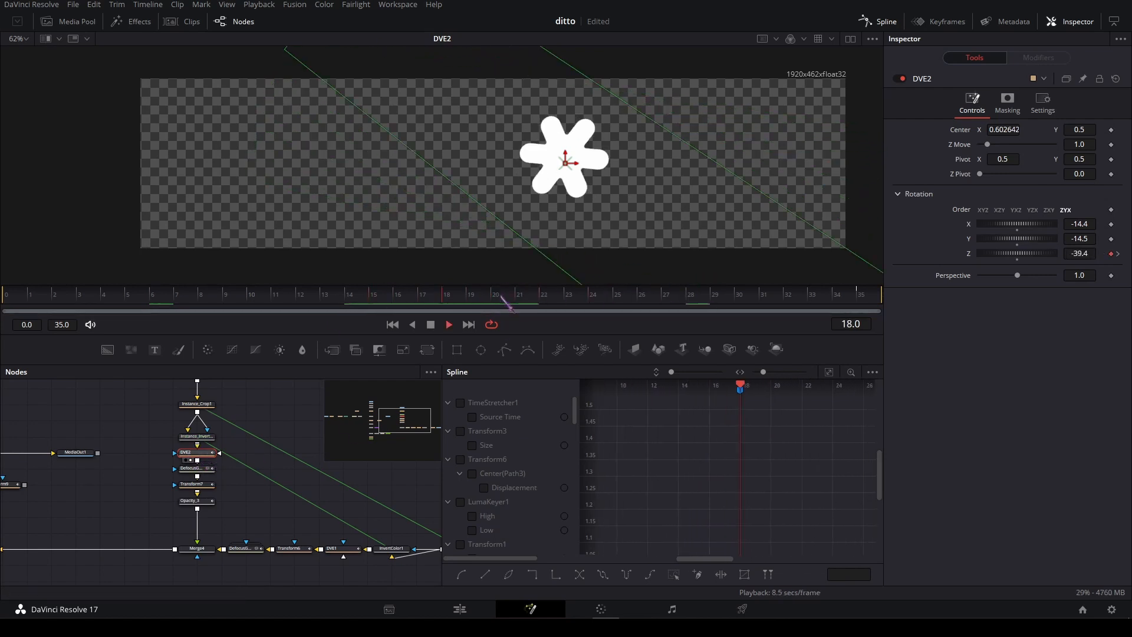
Show DefocusGamma_1 and Transform7 in the viewer and play the large snowflake's center movement.
{"action": "left_click", "coordinate": [197, 468]}
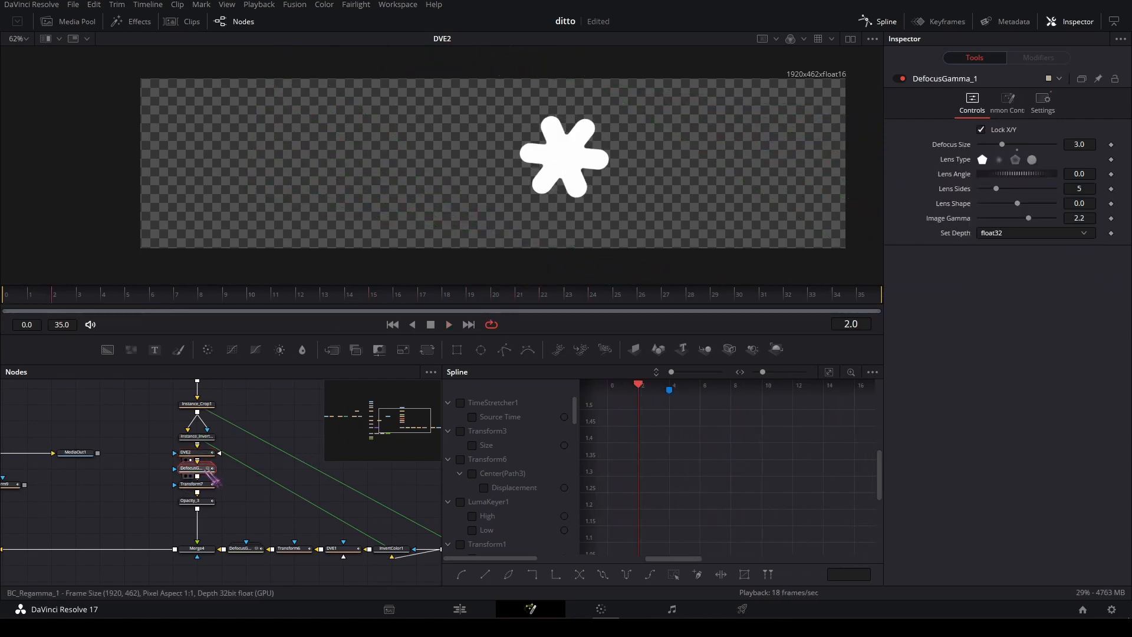
{"action": "key", "text": "1"}
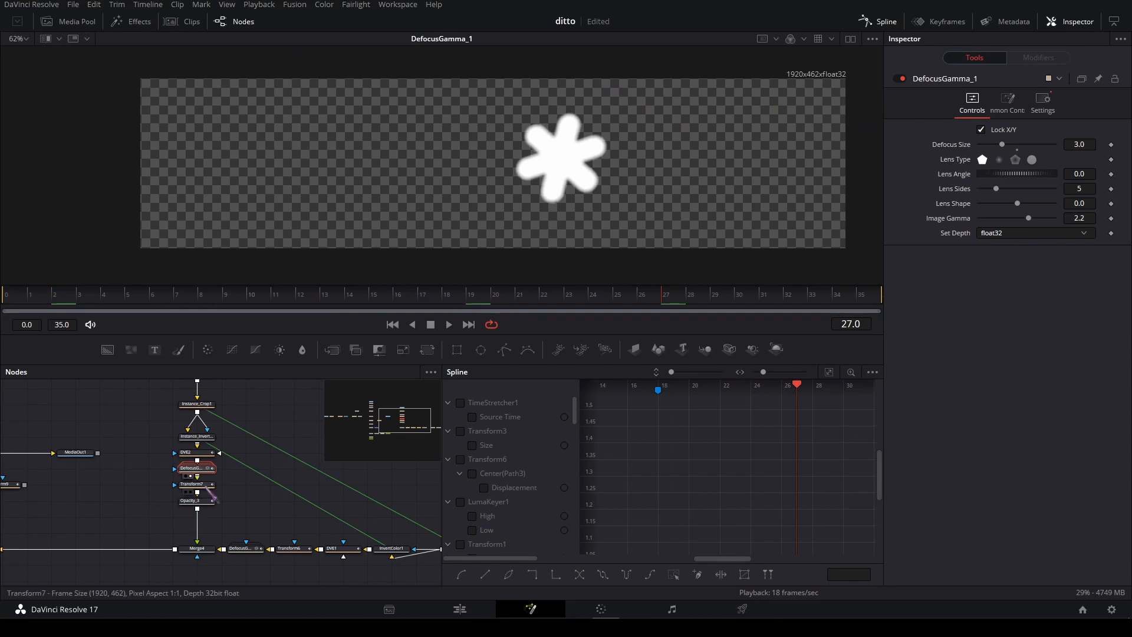
{"action": "left_click", "coordinate": [206, 485]}
{"action": "key", "text": "1"}
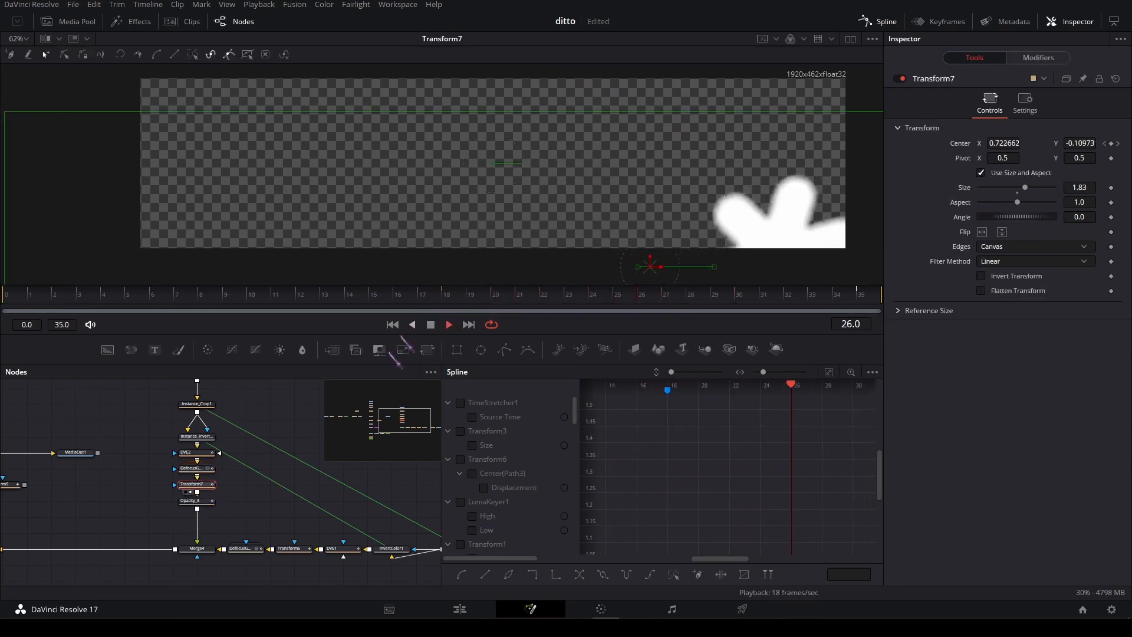
{"action": "key", "text": "space"}
Show Opacity_3 in the viewer and scrub to the frames where the large snowflake is visible.
{"action": "left_click", "coordinate": [204, 501]}
{"action": "key", "text": "1"}
{"action": "left_click_drag", "start_coordinate": [475, 300], "coordinate": [701, 283]}
{"action": "left_click_drag", "start_coordinate": [659, 204], "coordinate": [590, 178]}
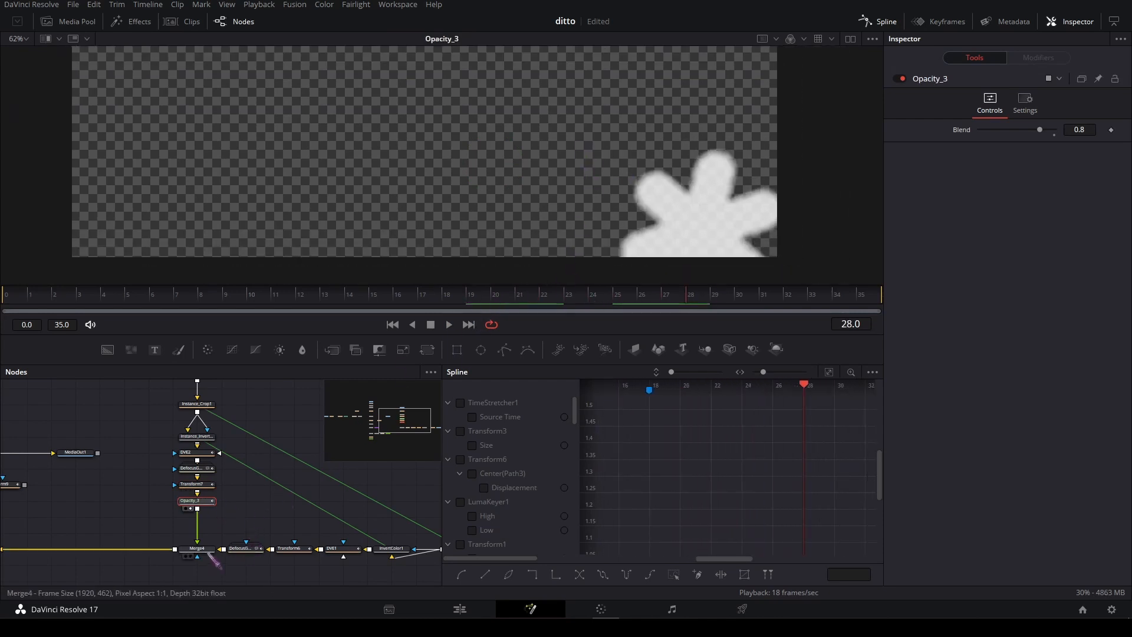
Step through the small snowflake's node branch, show DVE1 in the viewer and scrub its rotation.
{"action": "left_click_drag", "start_coordinate": [366, 559], "coordinate": [343, 478]}
{"action": "left_click", "coordinate": [331, 505]}
{"action": "key", "text": "2"}
{"action": "left_click", "coordinate": [289, 502]}
{"action": "key", "text": "2"}
{"action": "left_click", "coordinate": [325, 502]}
{"action": "key", "text": "2"}
{"action": "left_click", "coordinate": [342, 506]}
{"action": "key", "text": "2"}
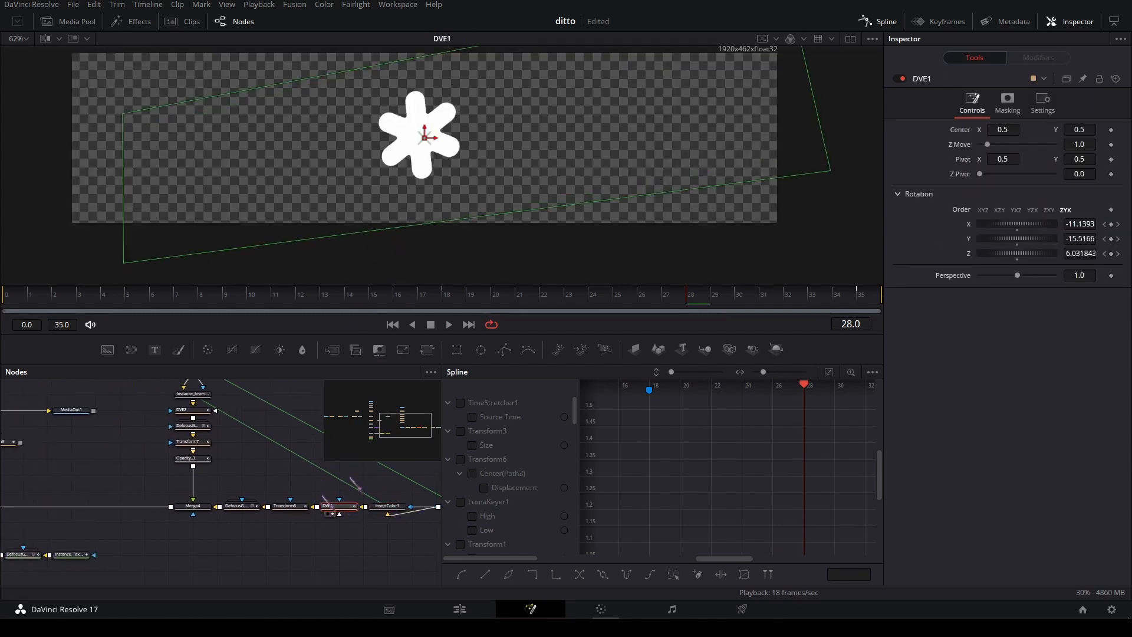
{"action": "left_click_drag", "start_coordinate": [494, 296], "coordinate": [640, 298]}
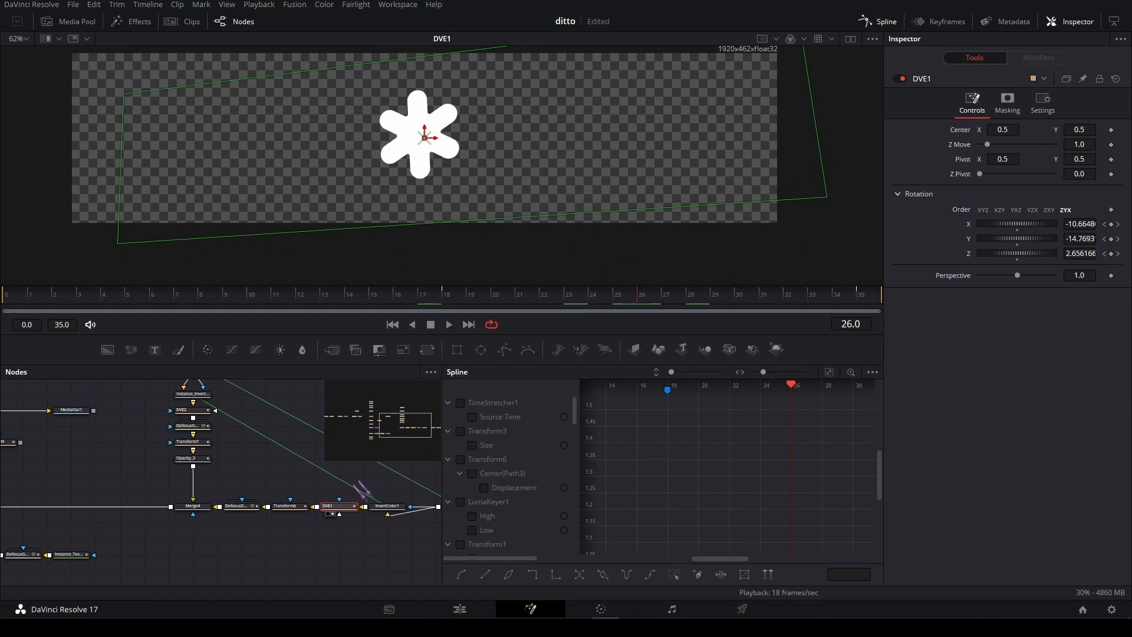
Show Transform6 and DefocusGamma_2 of the small snowflake in the viewer and examine their movement and blur settings.
{"action": "left_click", "coordinate": [297, 508]}
{"action": "key", "text": "2"}
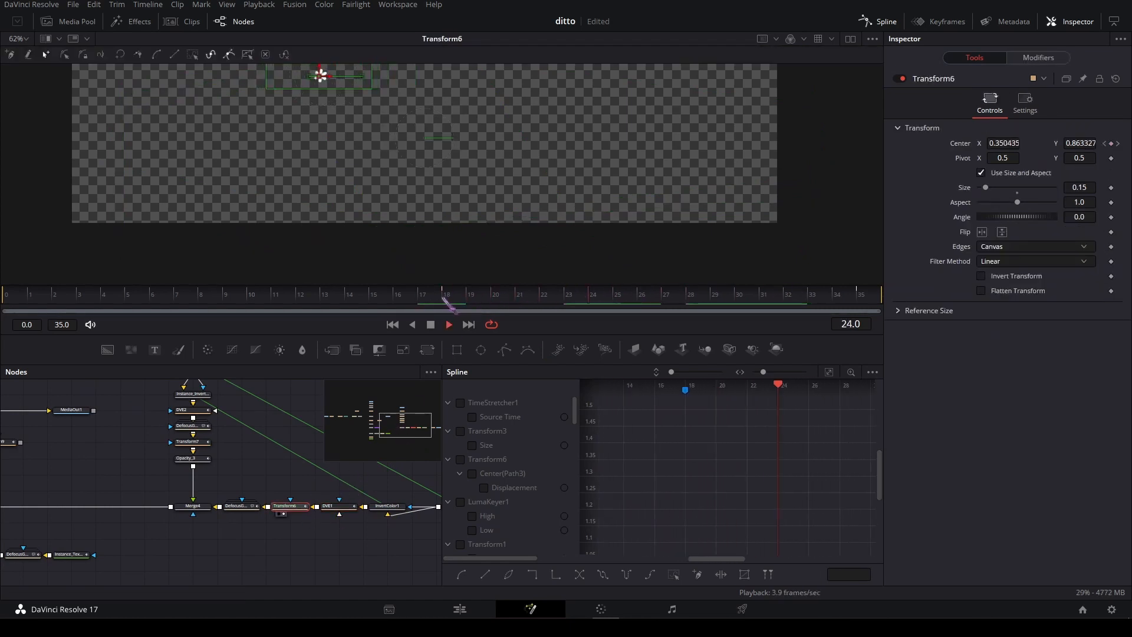
{"action": "left_click", "coordinate": [242, 506]}
{"action": "key", "text": "2"}
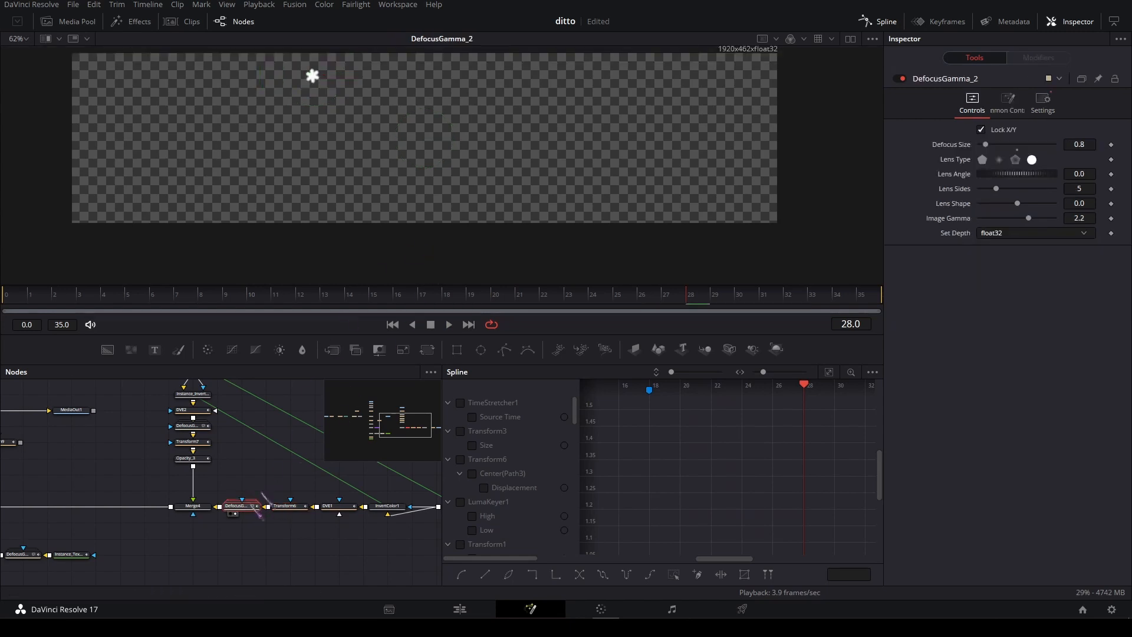
Show Merge4 in the viewer and play both snowflakes combined.
{"action": "left_click", "coordinate": [197, 506]}
{"action": "key", "text": "2"}
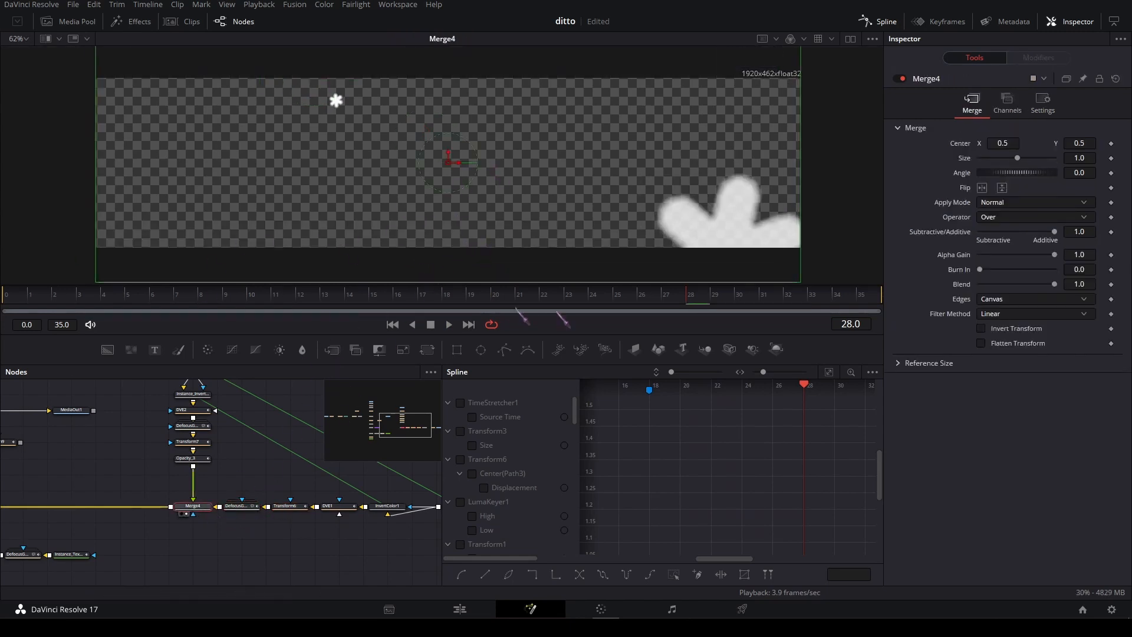
{"action": "left_click", "coordinate": [435, 293]}
{"action": "key", "text": "space"}
{"action": "key", "text": "space"}
Show the Text1 lyric and its Transform5 node in the viewer to examine the text's center movement.
{"action": "left_click_drag", "start_coordinate": [8, 568], "coordinate": [240, 465]}
{"action": "left_click", "coordinate": [174, 498]}
{"action": "key", "text": "2"}
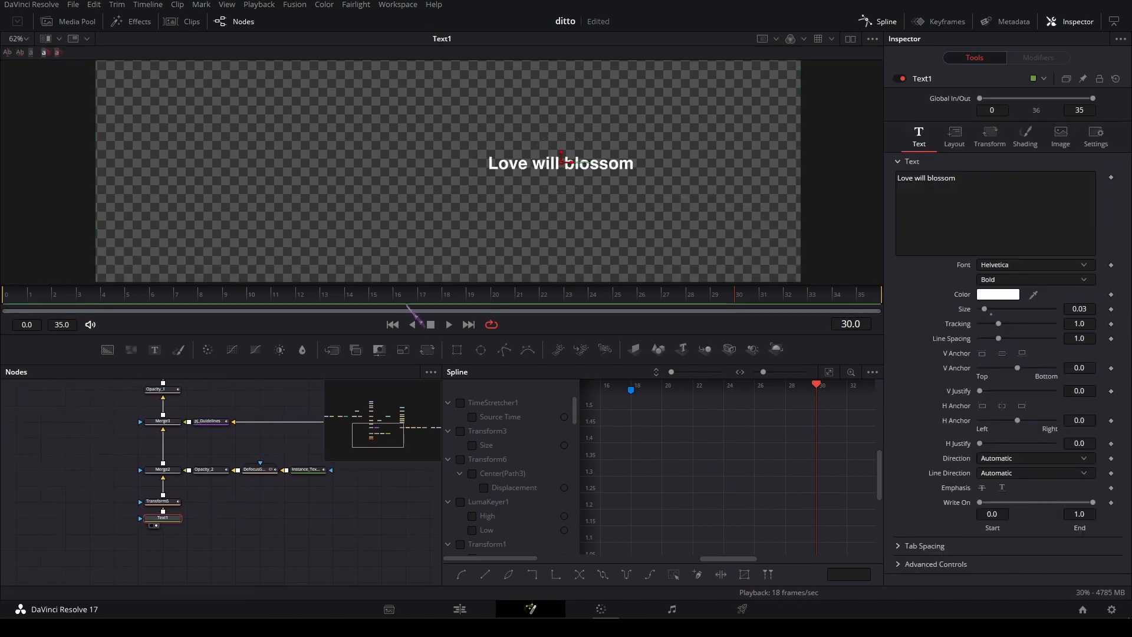
{"action": "left_click", "coordinate": [175, 501]}
{"action": "key", "text": "2"}
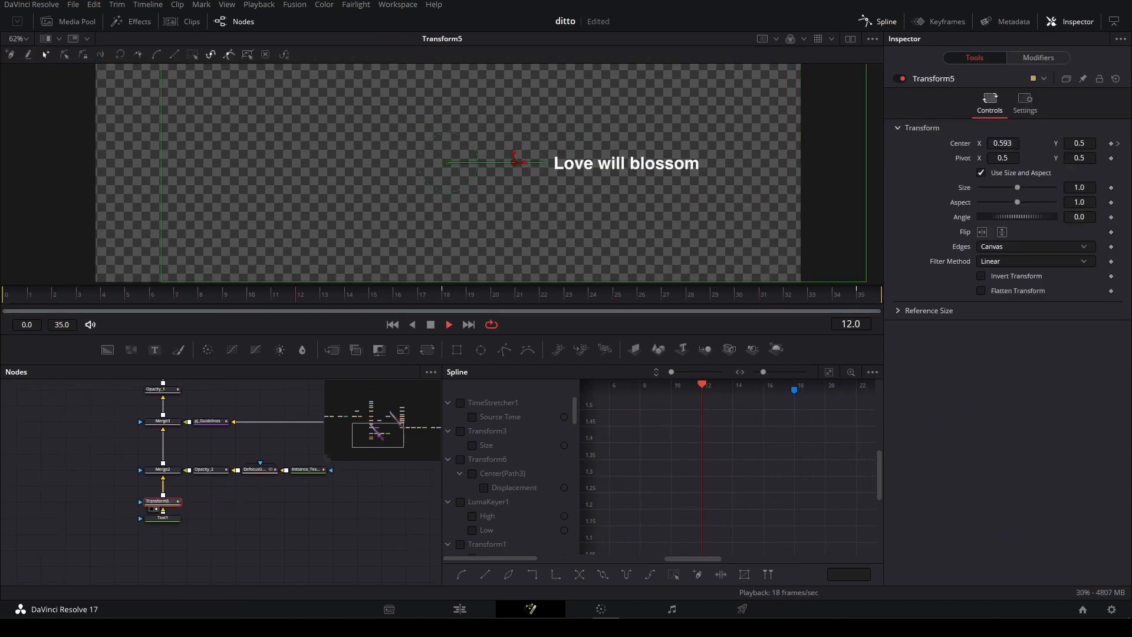
Show Instance_Text1 in the viewer and examine its outline shading and thickness settings.
{"action": "left_click", "coordinate": [317, 470]}
{"action": "key", "text": "2"}
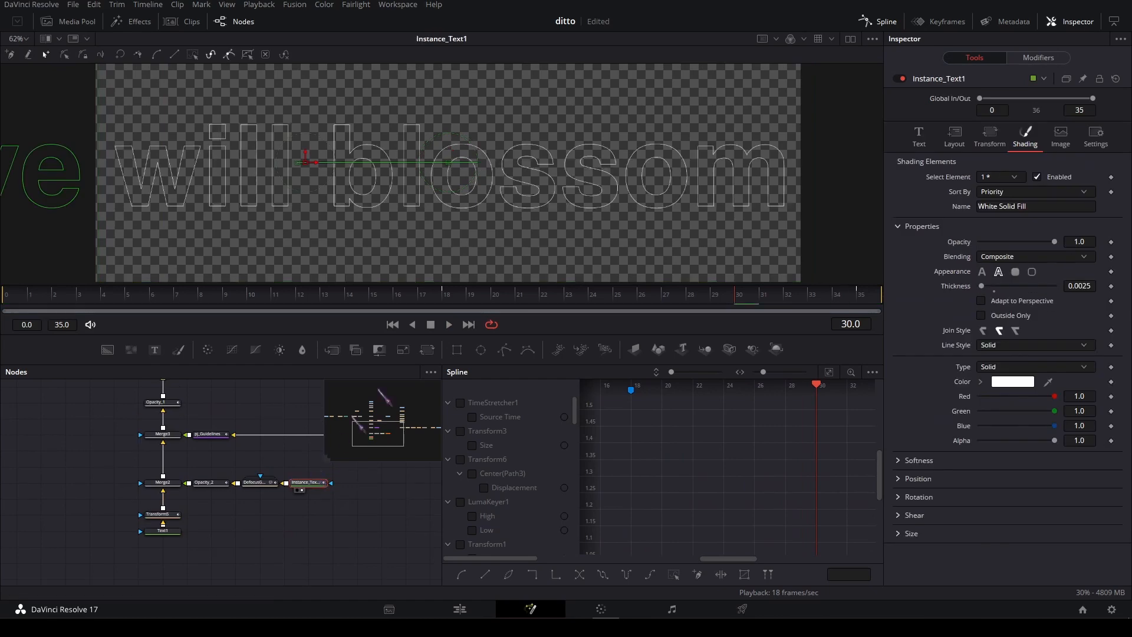
{"action": "left_click_drag", "start_coordinate": [325, 189], "coordinate": [386, 164]}
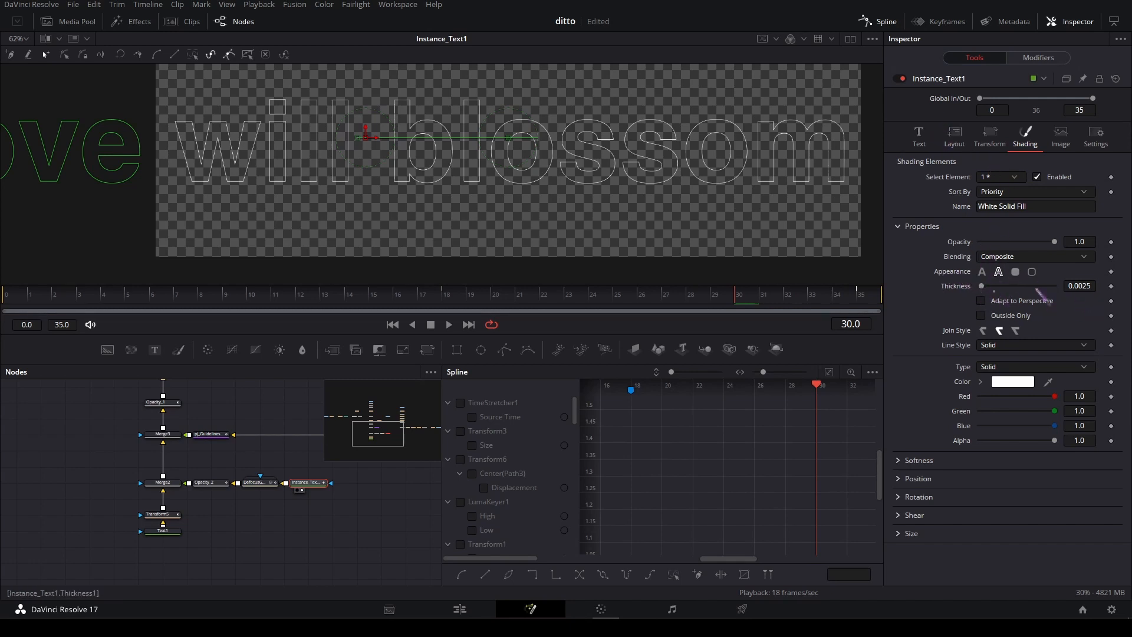
Show DefocusGamma_3 and Opacity_2 in the viewer to examine the outlined text's blur and blend settings.
{"action": "left_click_drag", "start_coordinate": [340, 481], "coordinate": [328, 481]}
{"action": "left_click", "coordinate": [234, 494]}
{"action": "left_click", "coordinate": [247, 484]}
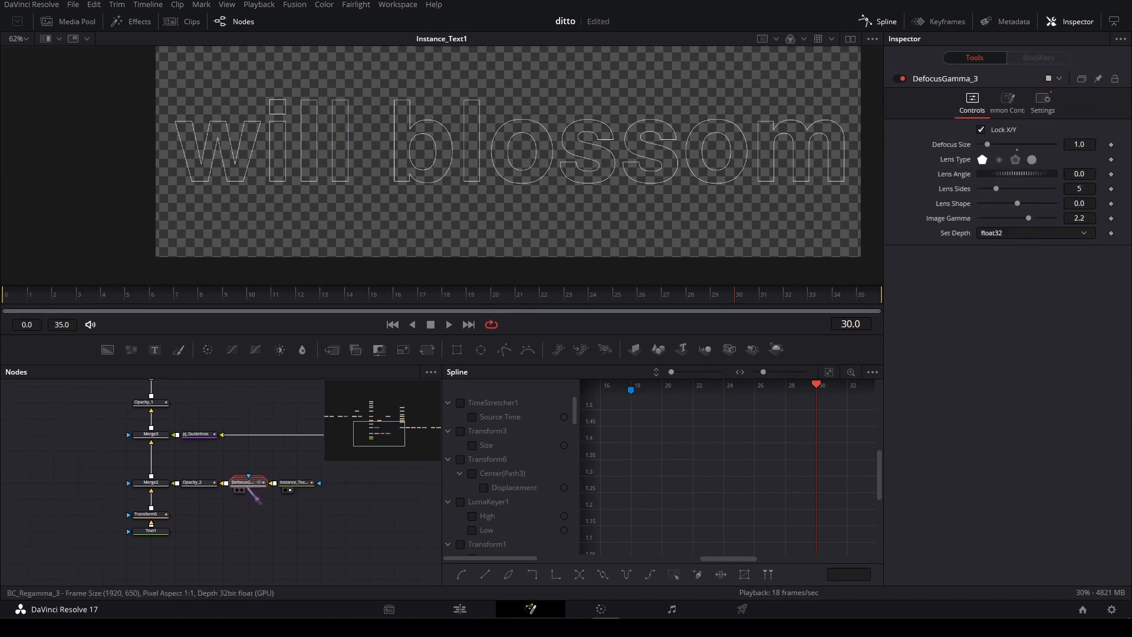
{"action": "key", "text": "2"}
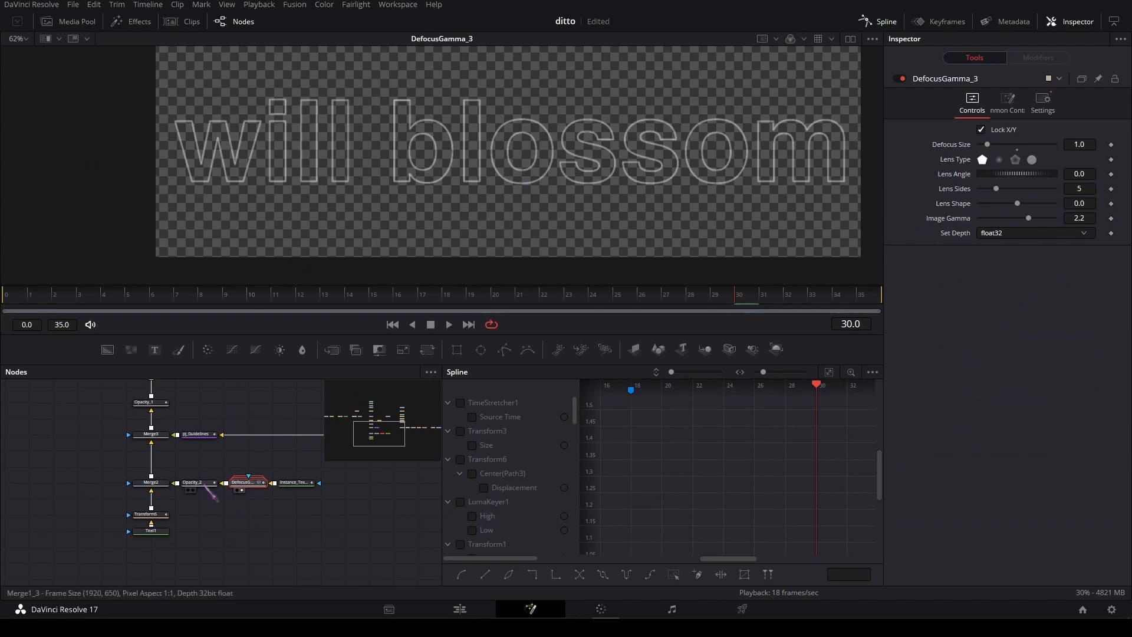
{"action": "left_click", "coordinate": [204, 483]}
{"action": "key", "text": "2"}
{"action": "left_click_drag", "start_coordinate": [204, 519], "coordinate": [219, 529]}
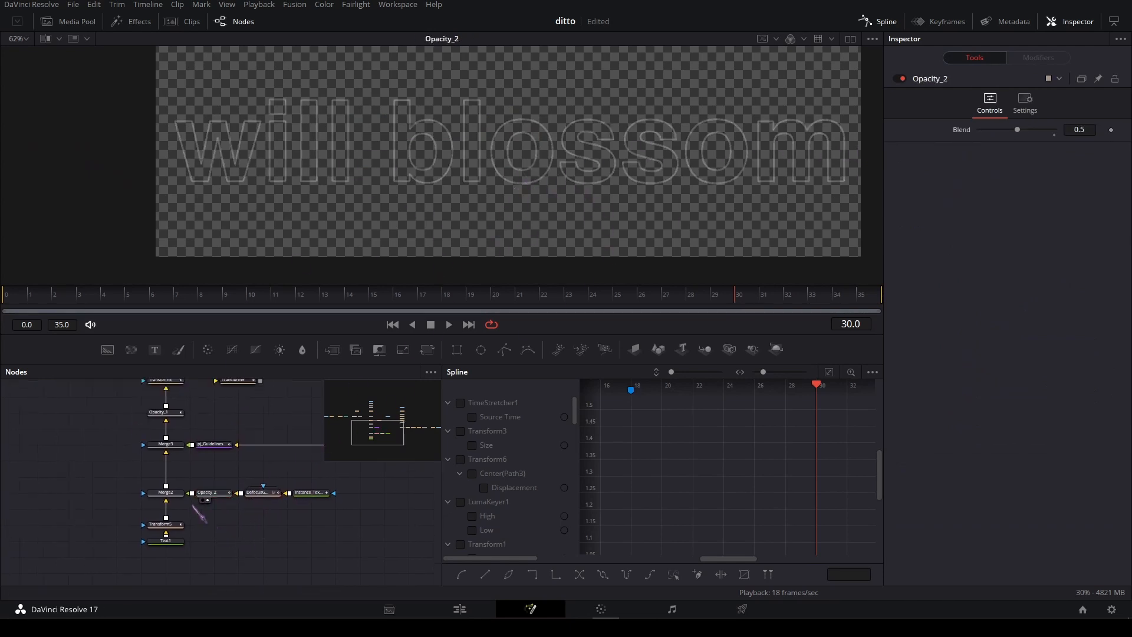
Show Merge2 in the viewer and play the solid lyric combined with the outlined text.
{"action": "left_click", "coordinate": [175, 492]}
{"action": "key", "text": "2"}
{"action": "left_click_drag", "start_coordinate": [403, 299], "coordinate": [367, 302]}
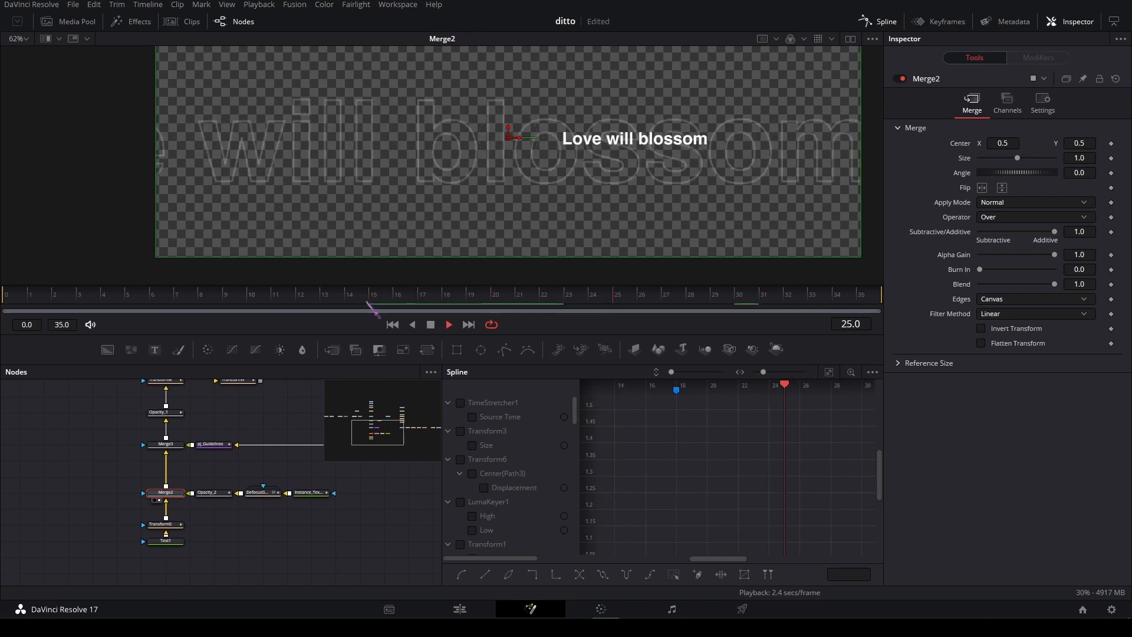
Show Merge3 in the viewer and play the lyric layers combined with the snowflakes.
{"action": "left_click_drag", "start_coordinate": [195, 453], "coordinate": [194, 475]}
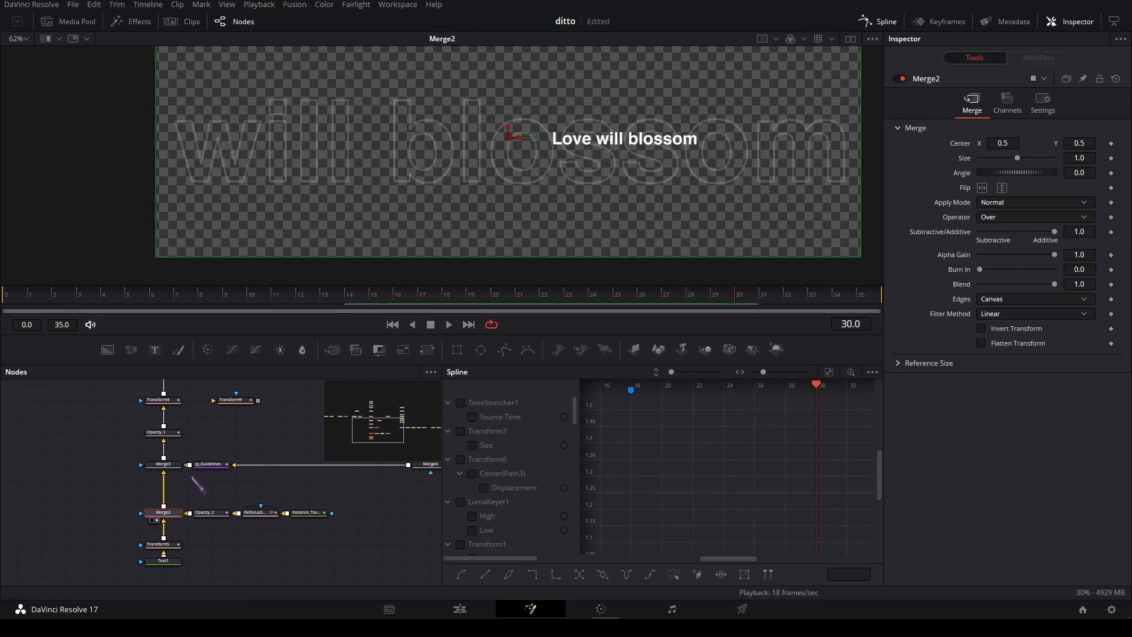
{"action": "left_click", "coordinate": [172, 465]}
{"action": "key", "text": "2"}
{"action": "left_click_drag", "start_coordinate": [196, 433], "coordinate": [195, 454]}
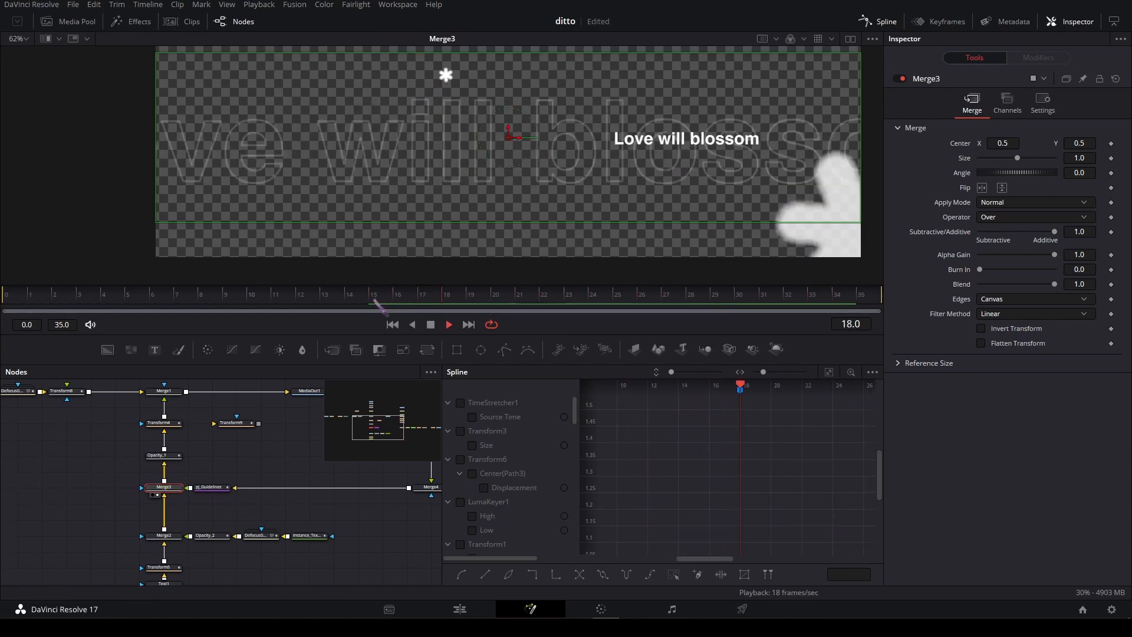
{"action": "key", "text": "space"}
Show Opacity_1 in the viewer and play the keyframed blend that fades in the text and snowflakes.
{"action": "left_click", "coordinate": [165, 455]}
{"action": "key", "text": "2"}
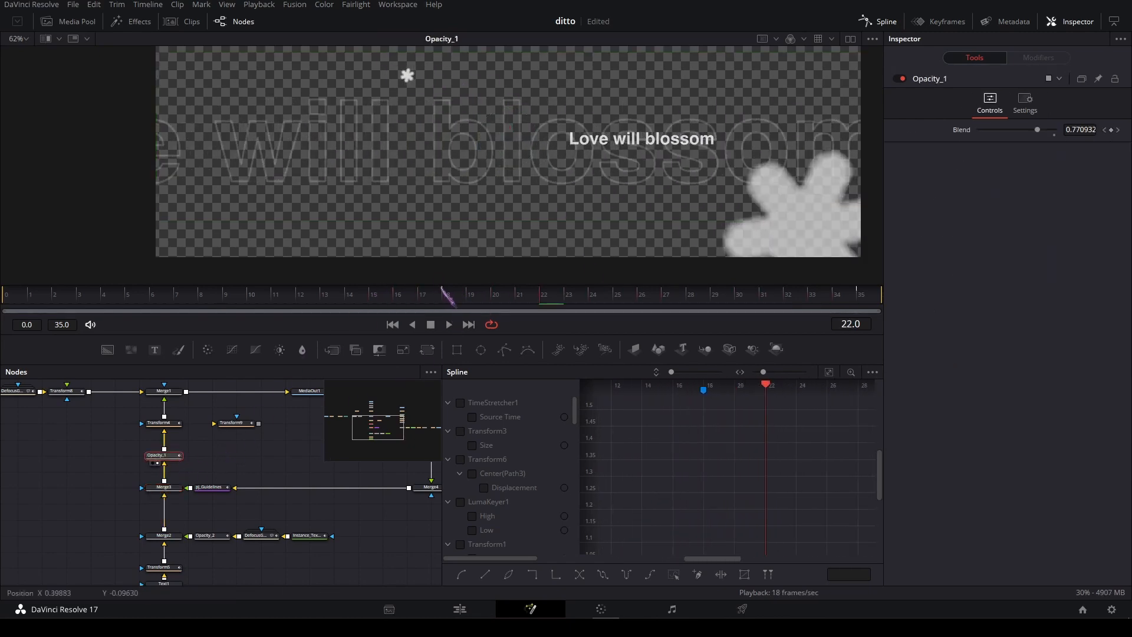
{"action": "left_click_drag", "start_coordinate": [465, 288], "coordinate": [392, 294]}
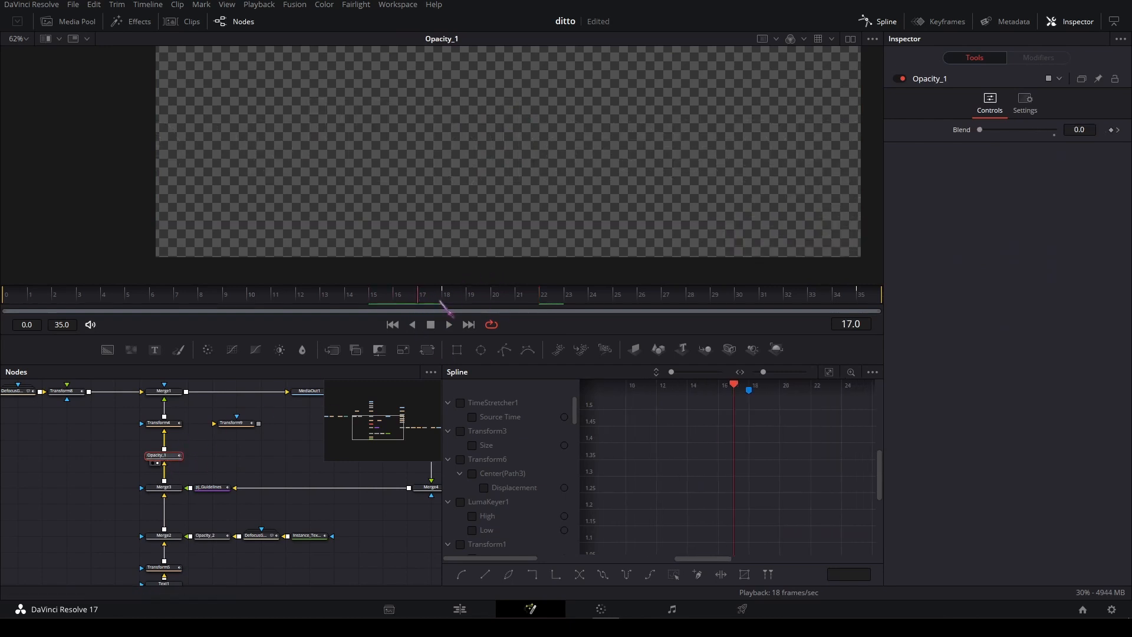
{"action": "key", "text": "space"}
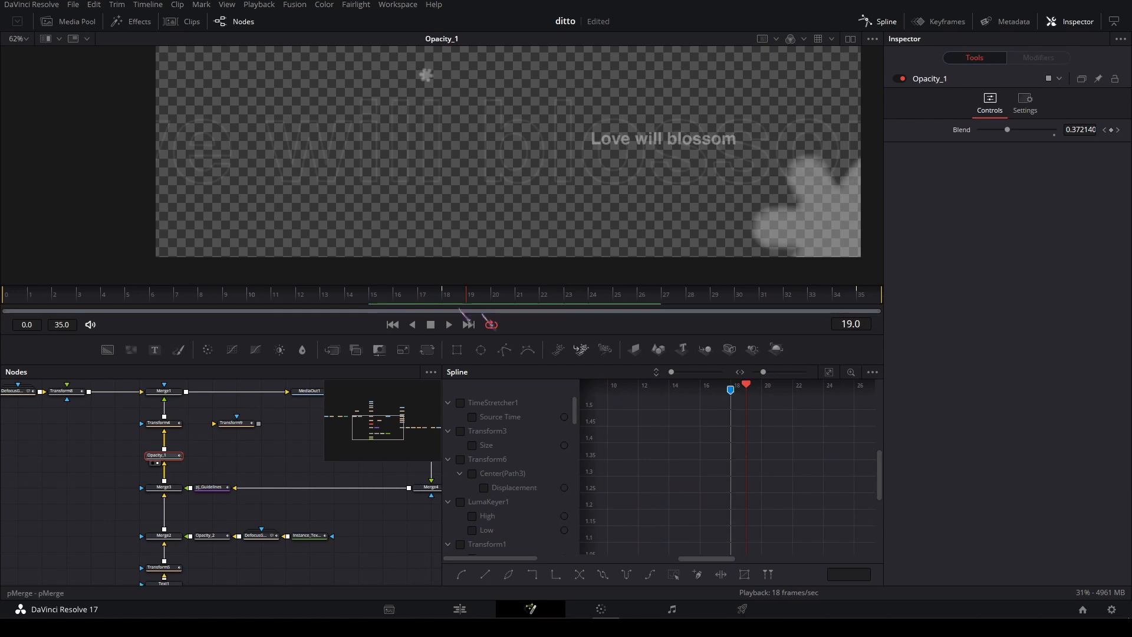
Show Transform4 in the viewer and play its size animation on the text and snowflakes.
{"action": "left_click", "coordinate": [176, 425]}
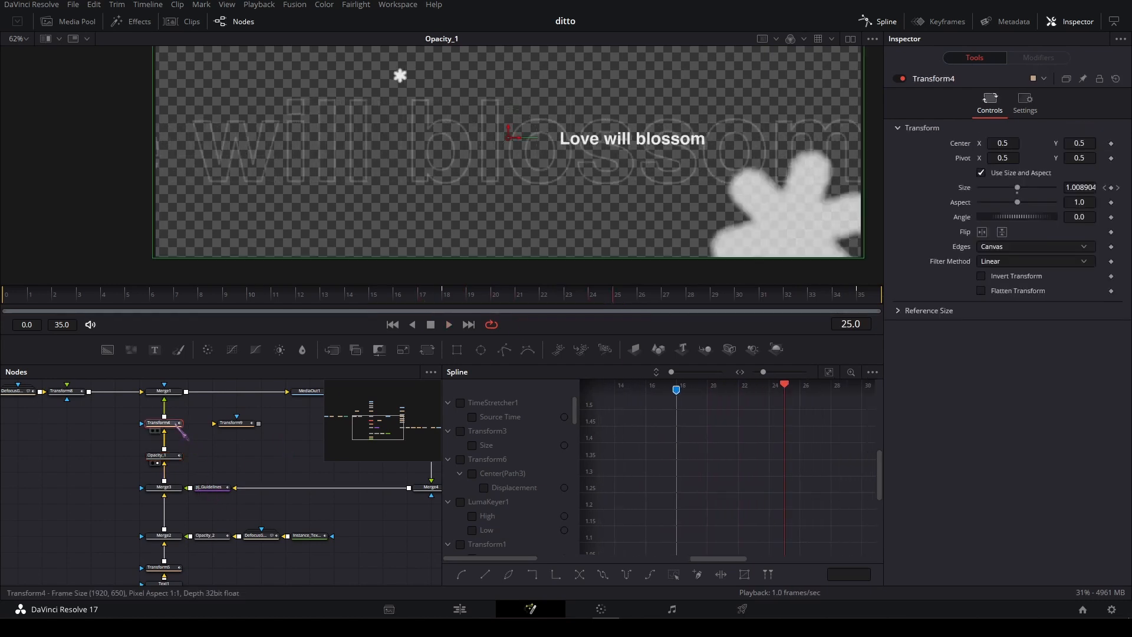
{"action": "mouse_move", "coordinate": [416, 293]}
{"action": "left_mouse_down"}
{"action": "mouse_move", "coordinate": [515, 301]}
{"action": "mouse_move", "coordinate": [431, 301]}
{"action": "left_mouse_up"}
{"action": "key", "text": "space"}
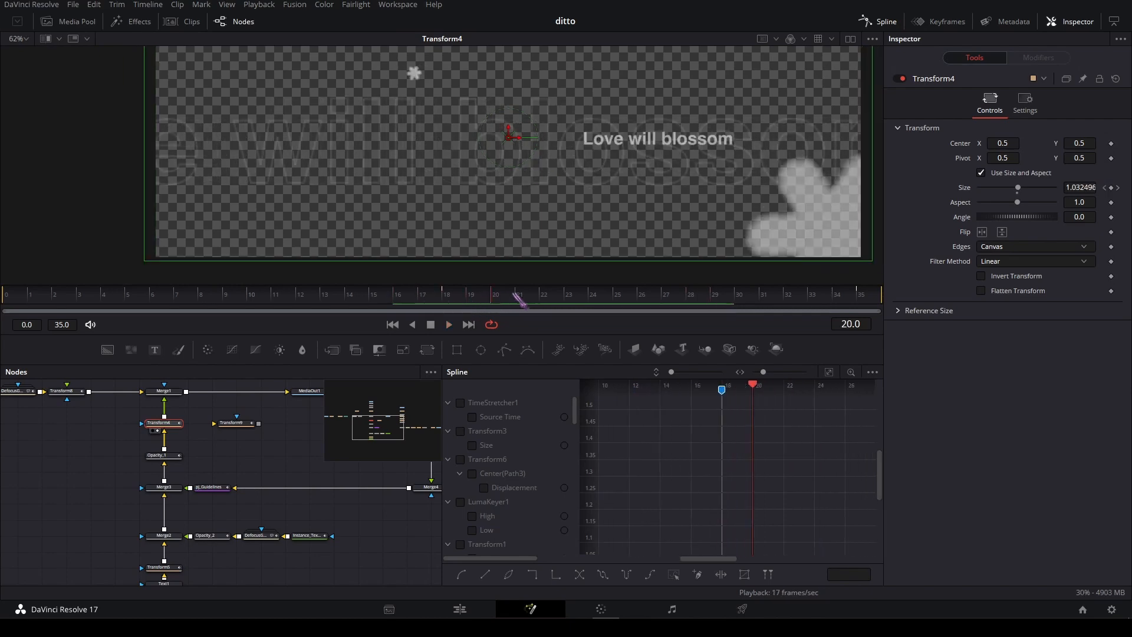
{"action": "key", "text": "space"}
{"action": "key", "text": "space"}
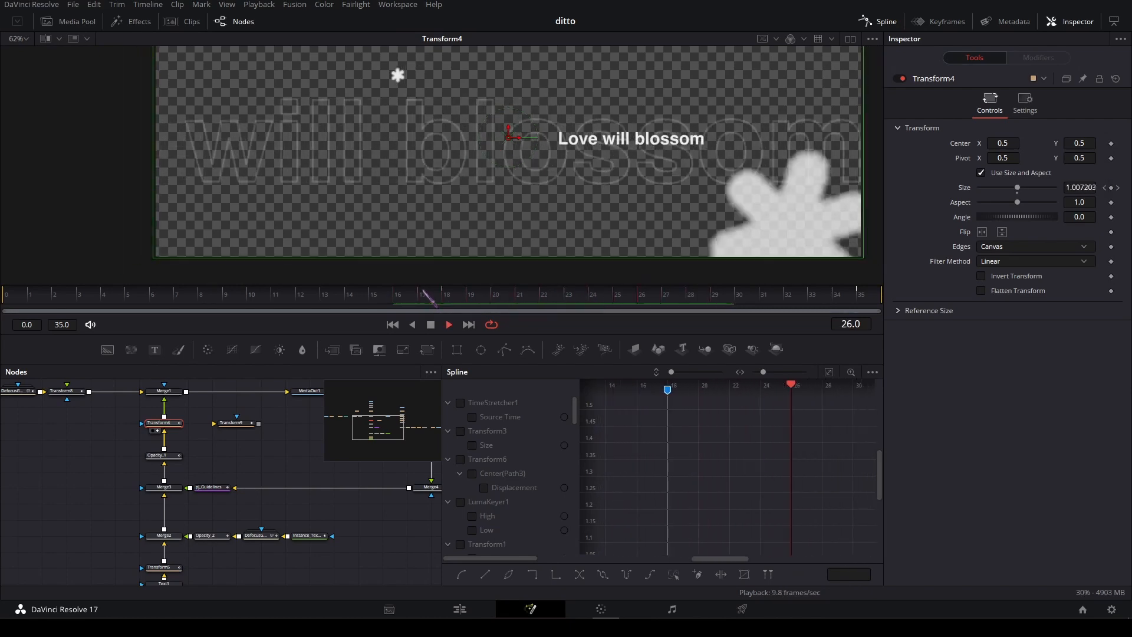
{"action": "key", "text": "space"}
Show MediaOut1 in the viewer and play the finished composite from frame 15.
{"action": "left_click_drag", "start_coordinate": [167, 470], "coordinate": [177, 528]}
{"action": "left_click", "coordinate": [230, 500]}
{"action": "left_click", "coordinate": [253, 457]}
{"action": "key", "text": "1"}
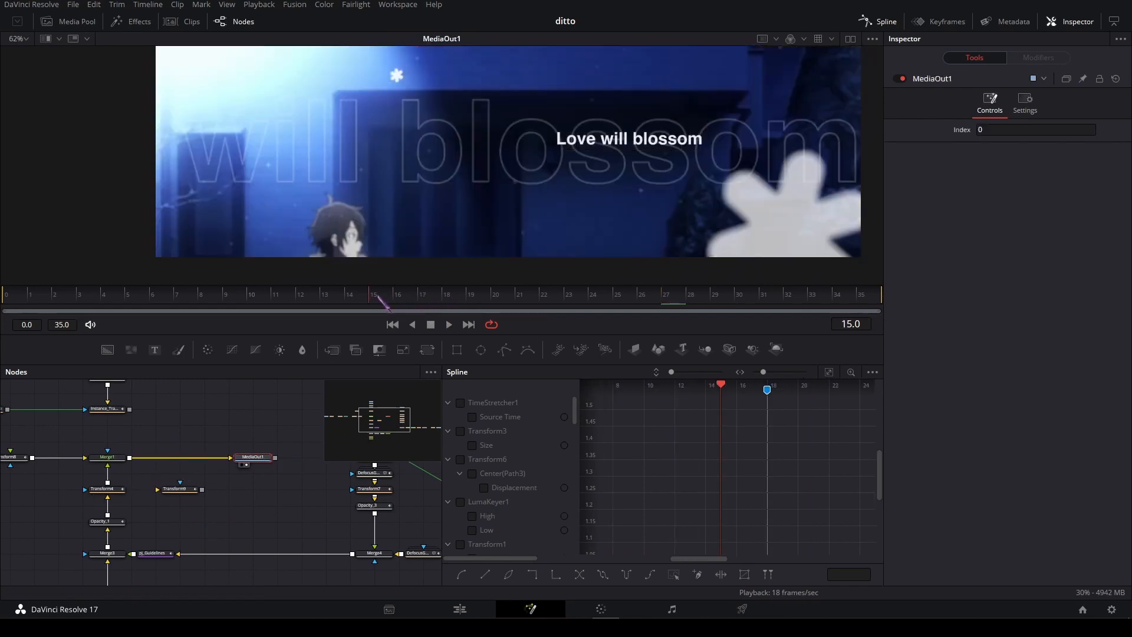
{"action": "key", "text": "space"}
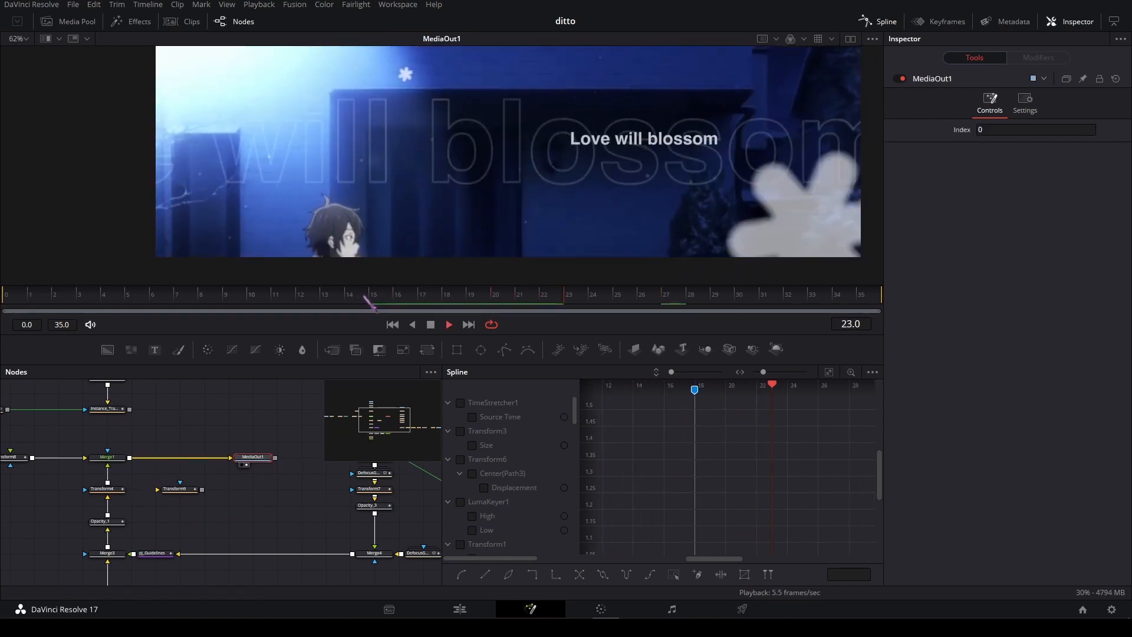
{"action": "key", "text": "space"}
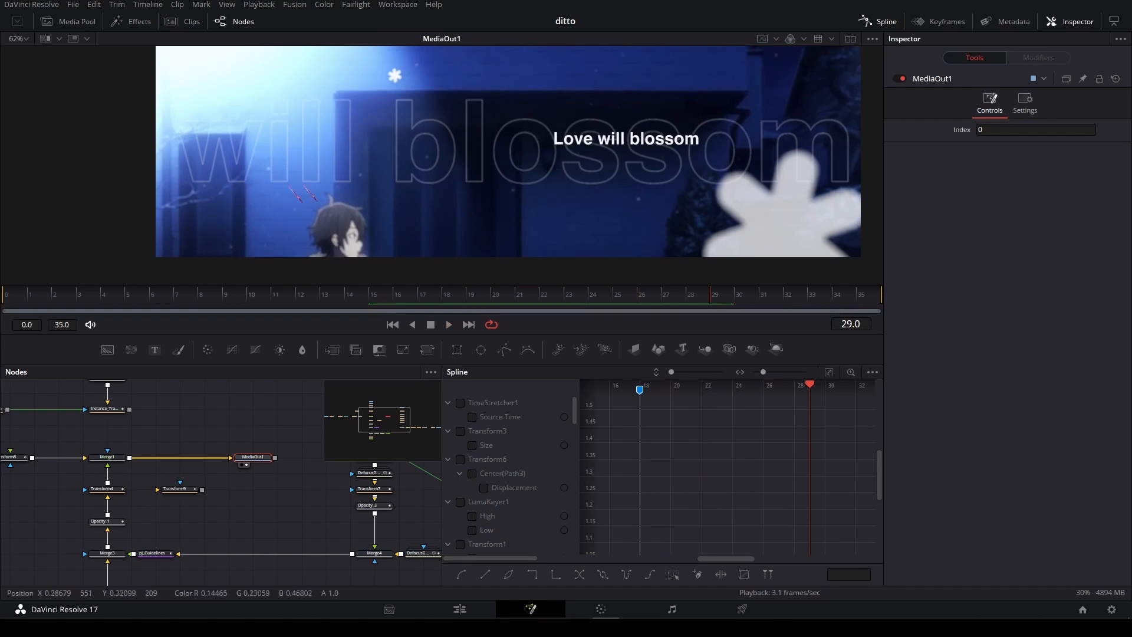
Show the defocus node before Merge1 and then Merge1 itself, and play the background merged with the text layers.
{"action": "left_click_drag", "start_coordinate": [44, 462], "coordinate": [205, 500]}
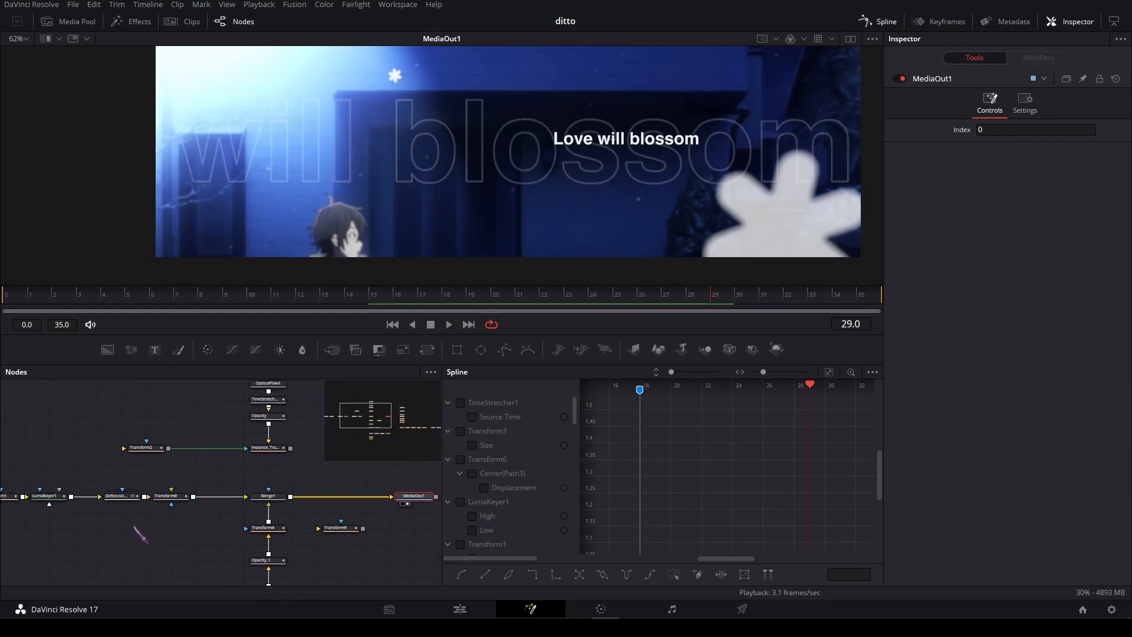
{"action": "left_click", "coordinate": [125, 495]}
{"action": "key", "text": "2"}
{"action": "left_click_drag", "start_coordinate": [358, 290], "coordinate": [575, 294]}
{"action": "left_click", "coordinate": [268, 495]}
{"action": "key", "text": "2"}
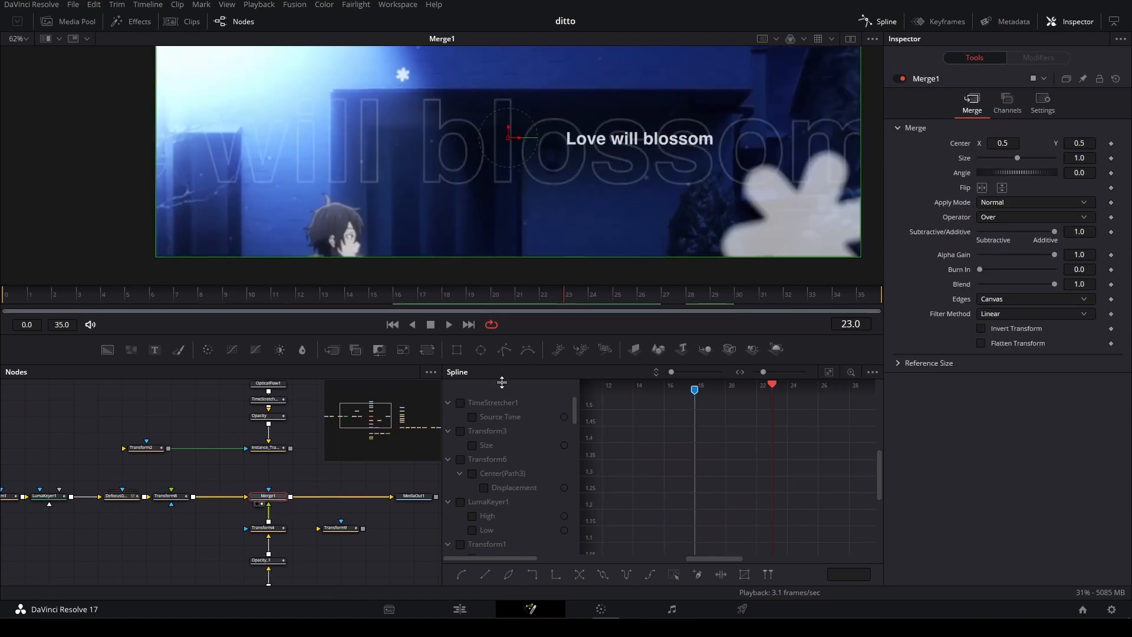
{"action": "key", "text": "space"}
{"action": "left_click_drag", "start_coordinate": [602, 210], "coordinate": [569, 234]}
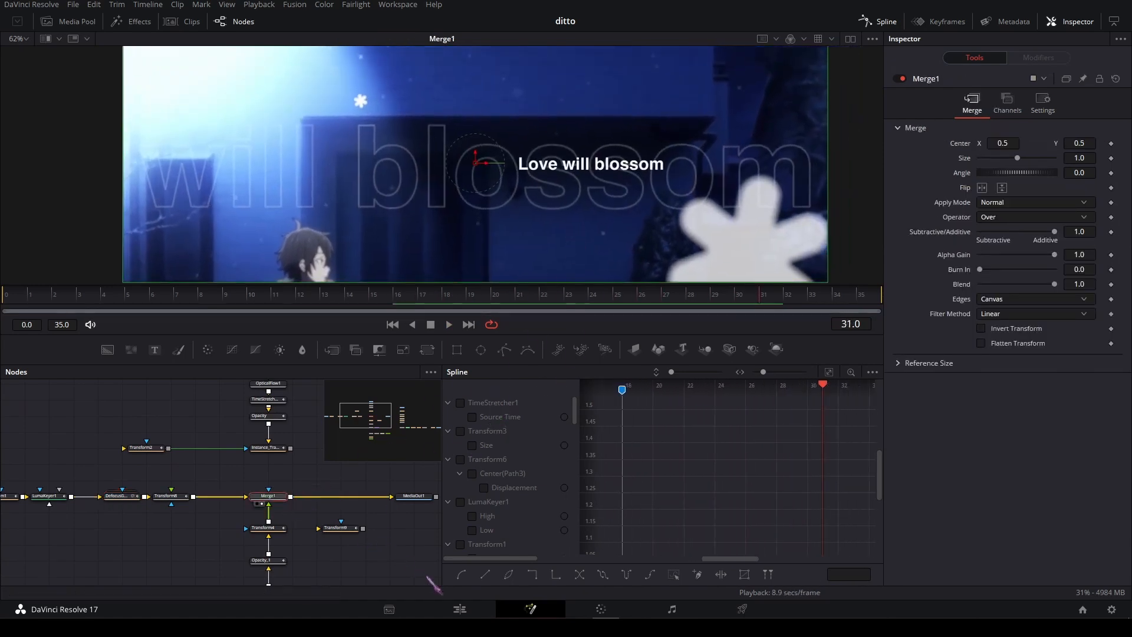
Open the first short adjustment clip on V5, at 01:00:09:07, in Fusion to examine its BrightnessContrast1 gamma.
{"action": "left_click", "coordinate": [459, 609]}
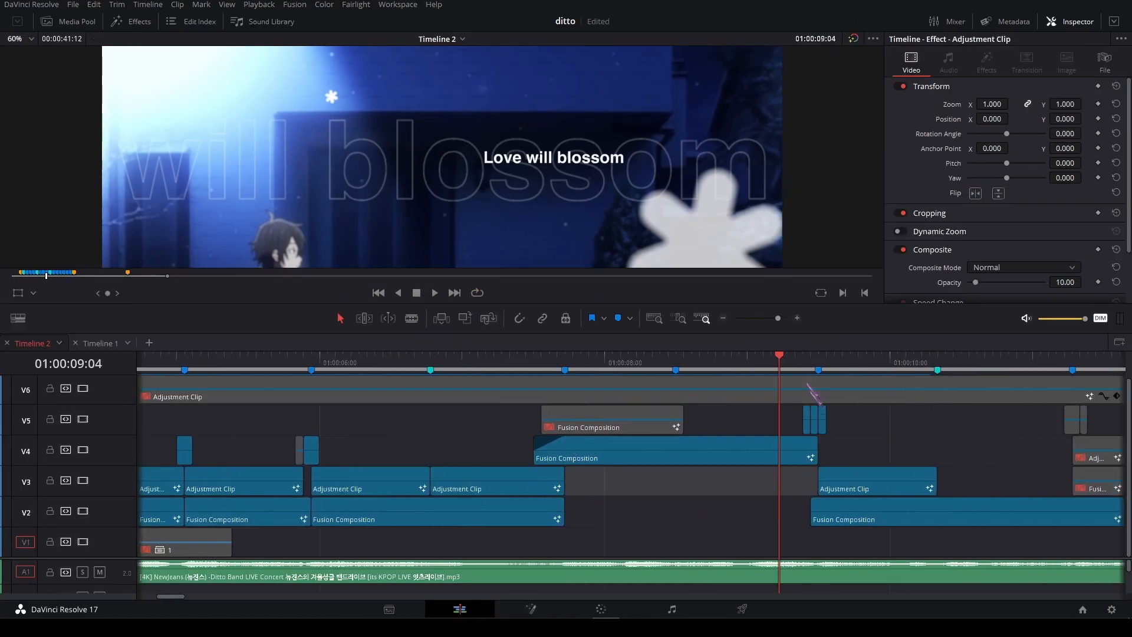
{"action": "mouse_move", "coordinate": [797, 369]}
{"action": "left_mouse_down"}
{"action": "mouse_move", "coordinate": [868, 369]}
{"action": "mouse_move", "coordinate": [803, 363]}
{"action": "left_mouse_up"}
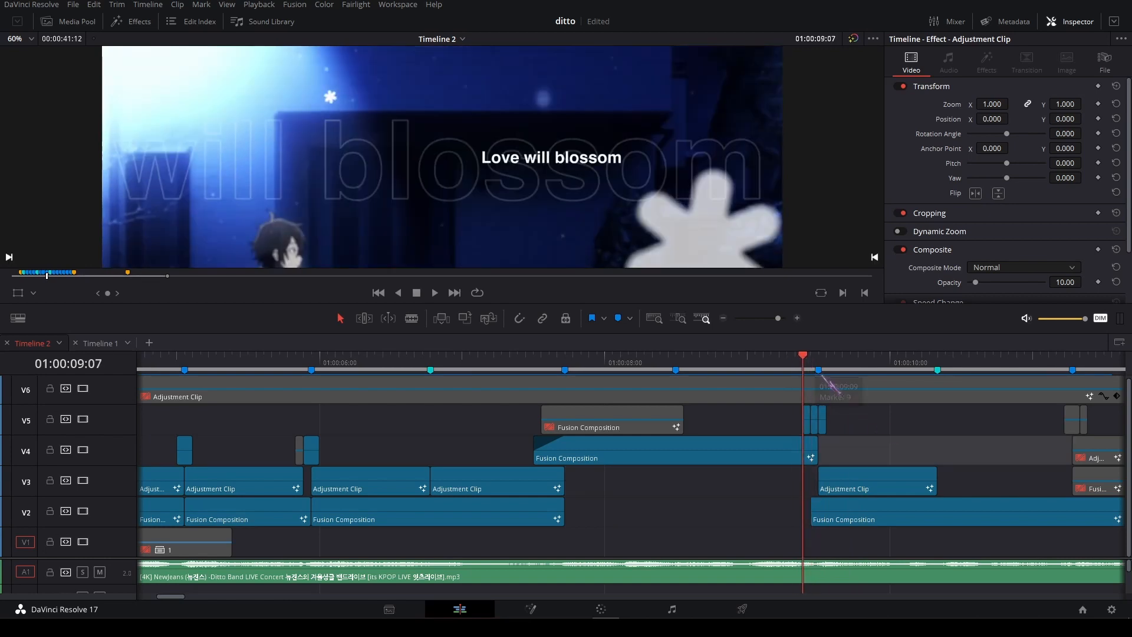
{"action": "right_click", "coordinate": [807, 420]}
{"action": "left_click", "coordinate": [858, 366]}
{"action": "key", "text": "shift+5"}
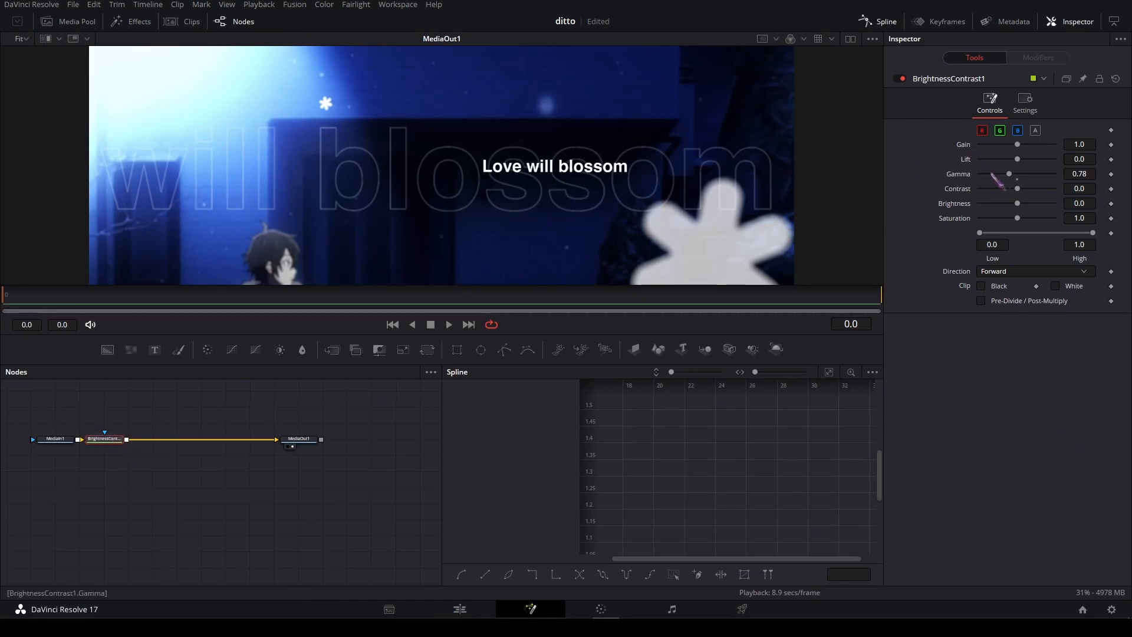
Open the second short V5 adjustment clip, at 01:00:09:08, in Fusion and show Transform1 to examine its center offset.
{"action": "left_click", "coordinate": [455, 609]}
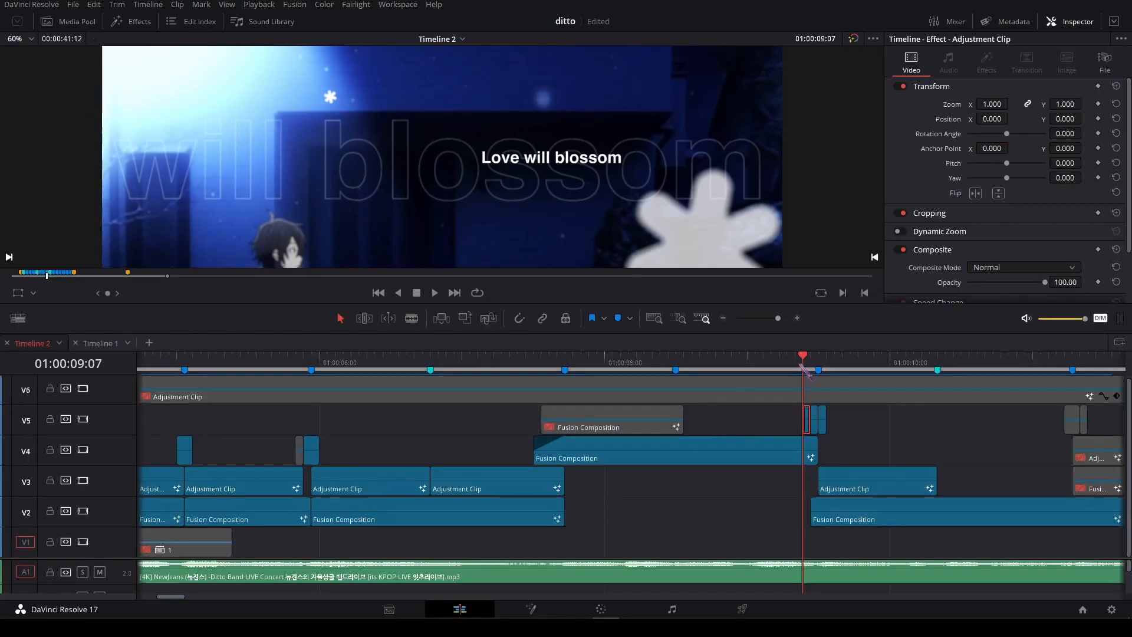
{"action": "left_click_drag", "start_coordinate": [800, 365], "coordinate": [815, 368]}
{"action": "right_click", "coordinate": [814, 421]}
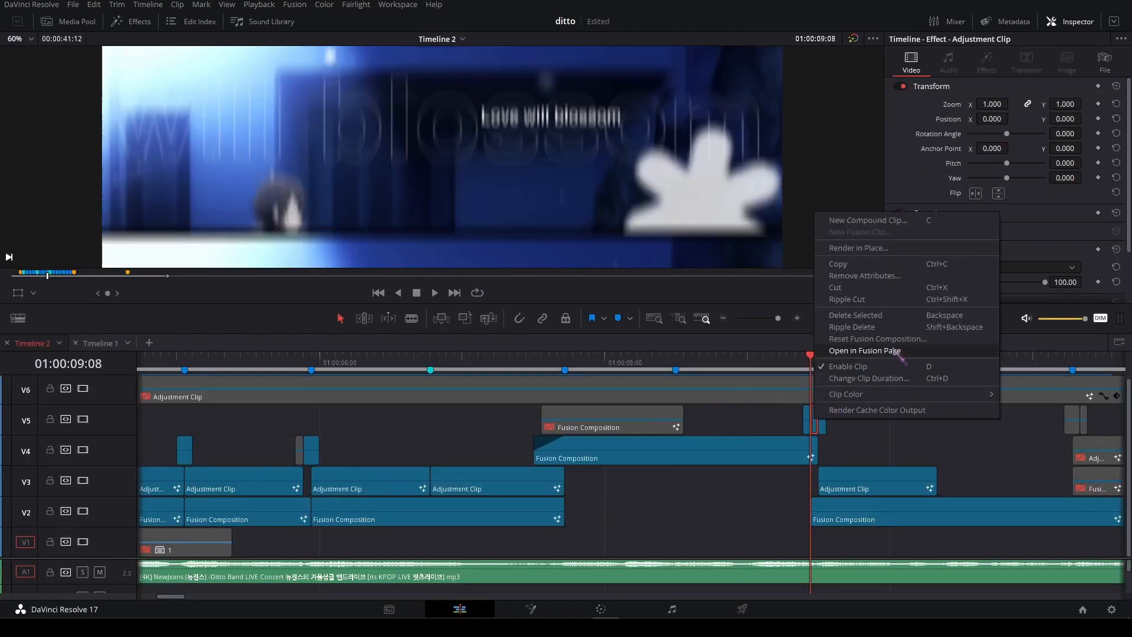
{"action": "left_click", "coordinate": [893, 352]}
{"action": "left_click_drag", "start_coordinate": [57, 458], "coordinate": [210, 471]}
{"action": "left_click", "coordinate": [145, 473]}
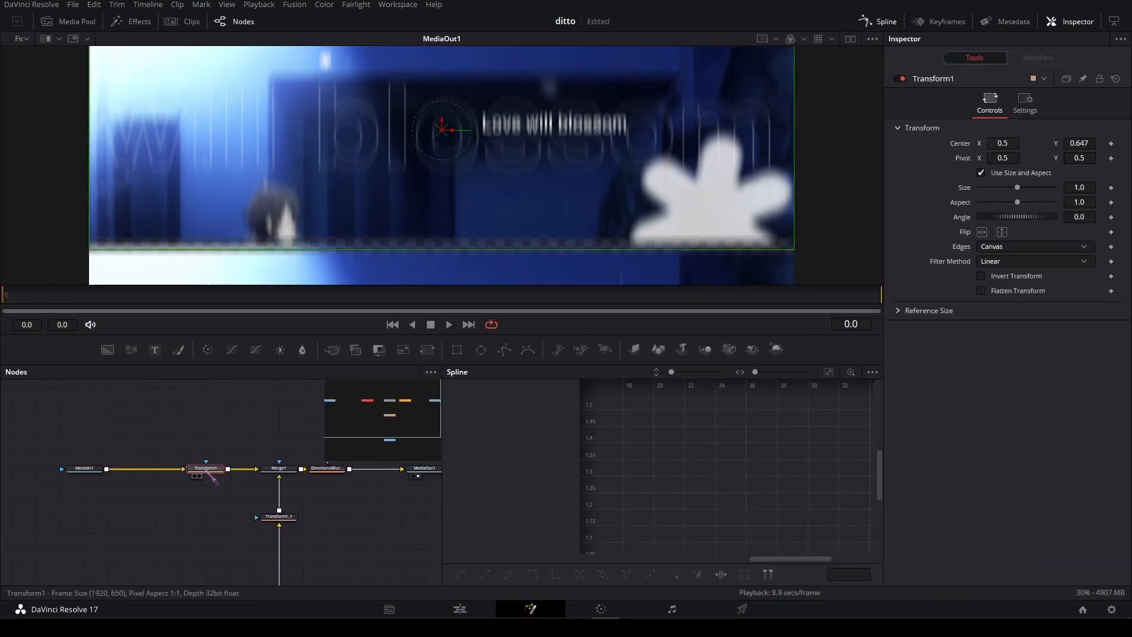
{"action": "key", "text": "2"}
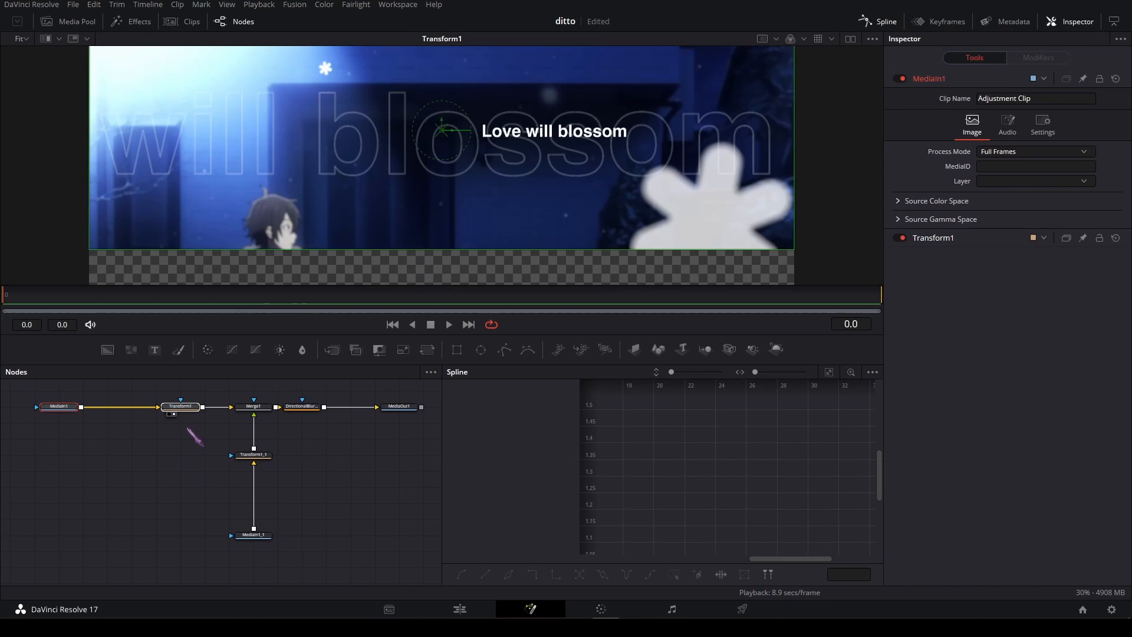
{"action": "left_click", "coordinate": [189, 429]}
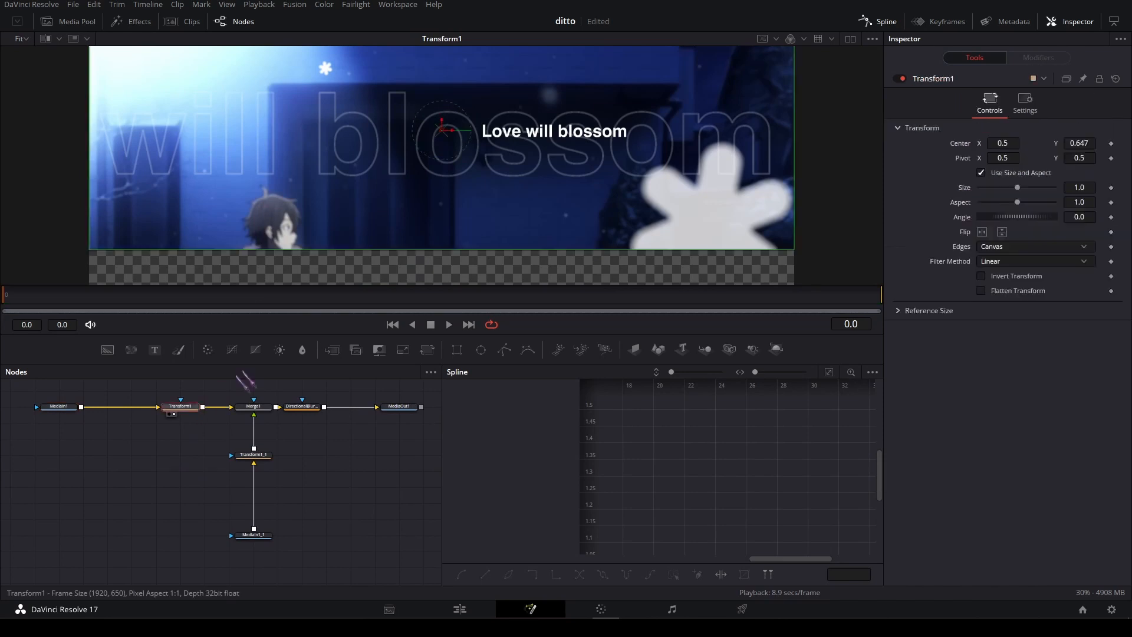
Show MediaIn1_1 and its Transform1_1 node in the viewer to examine the duplicate's vertical offset.
{"action": "left_click", "coordinate": [260, 537]}
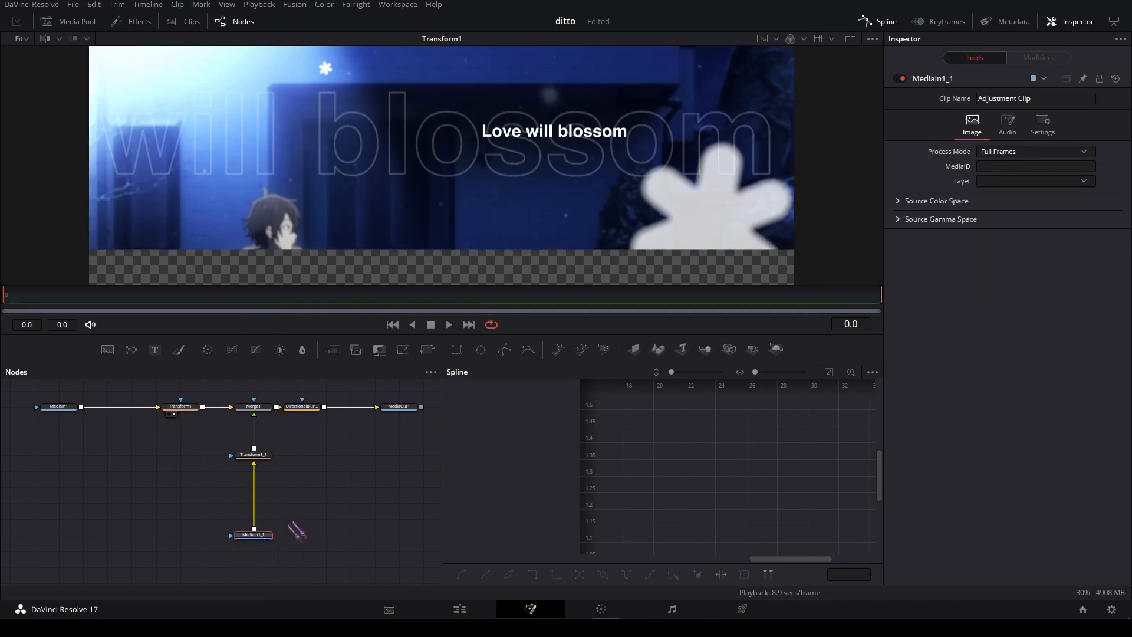
{"action": "key", "text": "2"}
{"action": "left_click", "coordinate": [262, 456]}
{"action": "key", "text": "2"}
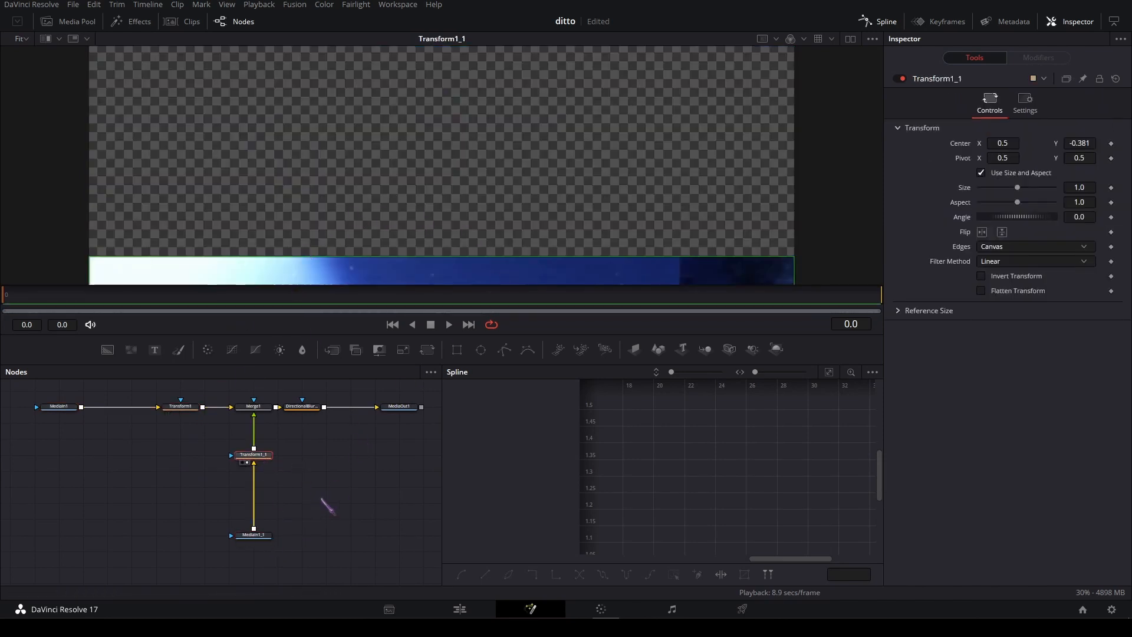
Show Merge1 and DirectionalBlur1_2 in the viewer to examine the stacked frames and the blur's length and angle.
{"action": "scroll", "coordinate": [307, 477], "scroll_direction": "up", "scroll_amount": 1}
{"action": "left_click", "coordinate": [265, 424]}
{"action": "key", "text": "2"}
{"action": "left_click_drag", "start_coordinate": [315, 445], "coordinate": [235, 460]}
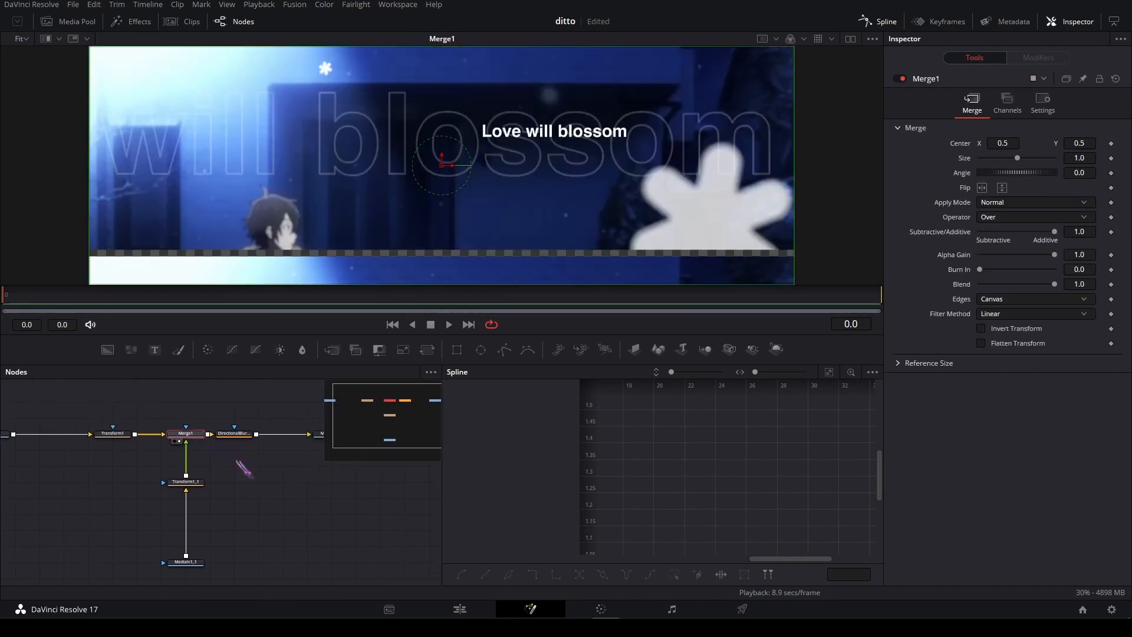
{"action": "left_click", "coordinate": [229, 438]}
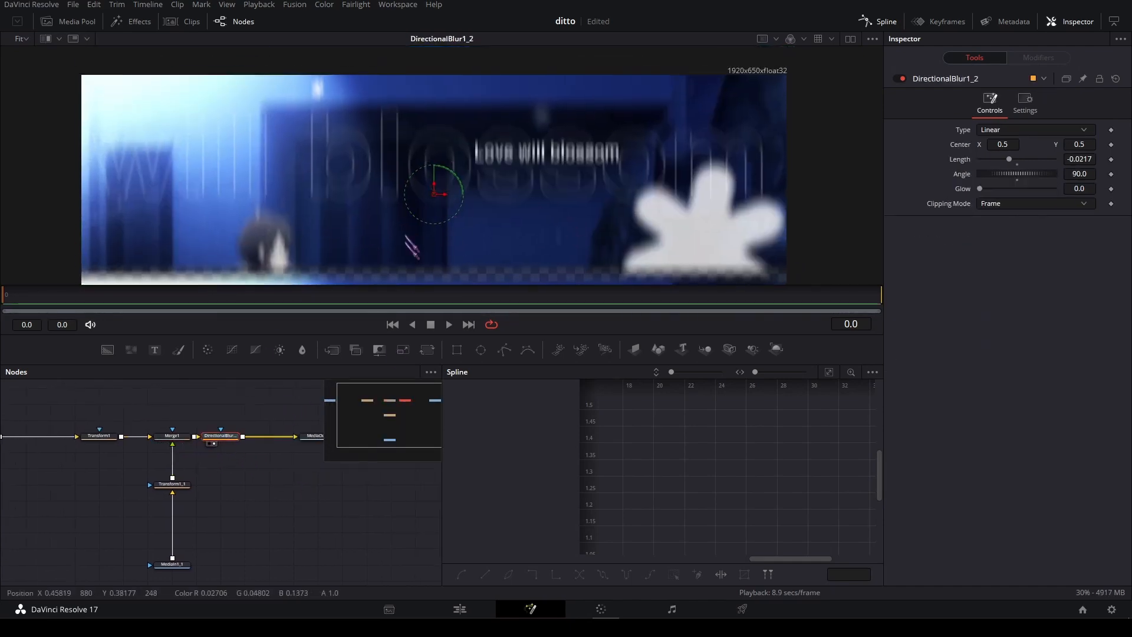
Return to the edit timeline, check the third short V5 adjustment clip at 01:00:09:09, and scrub ahead to 01:00:09:16.
{"action": "left_click", "coordinate": [451, 608]}
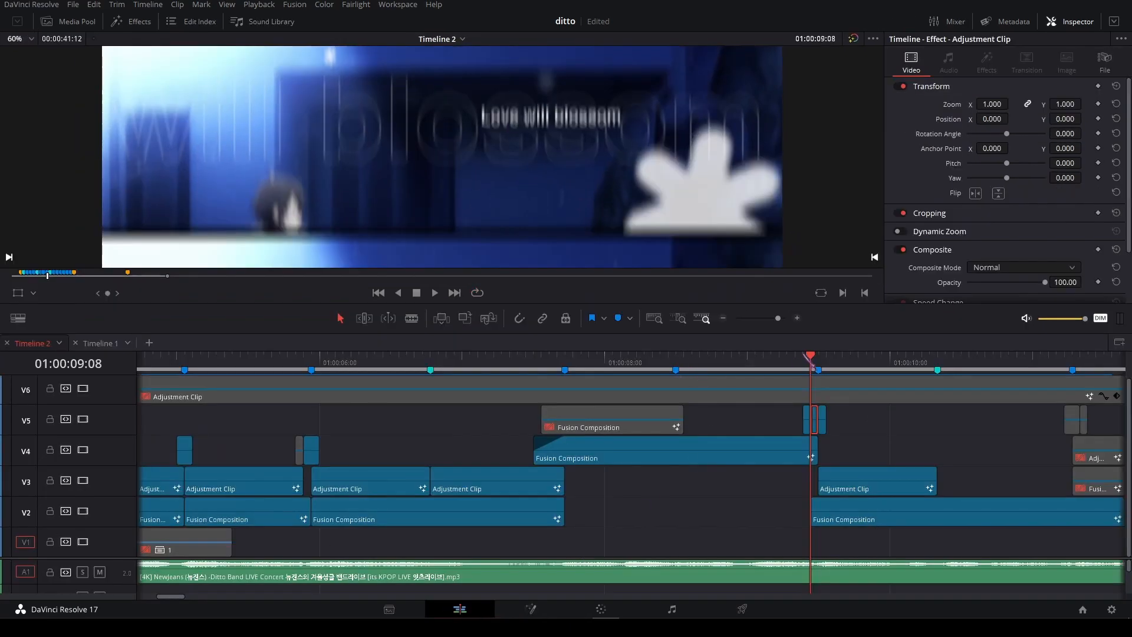
{"action": "left_click_drag", "start_coordinate": [811, 360], "coordinate": [821, 358]}
{"action": "left_click", "coordinate": [879, 449]}
{"action": "left_click", "coordinate": [821, 422]}
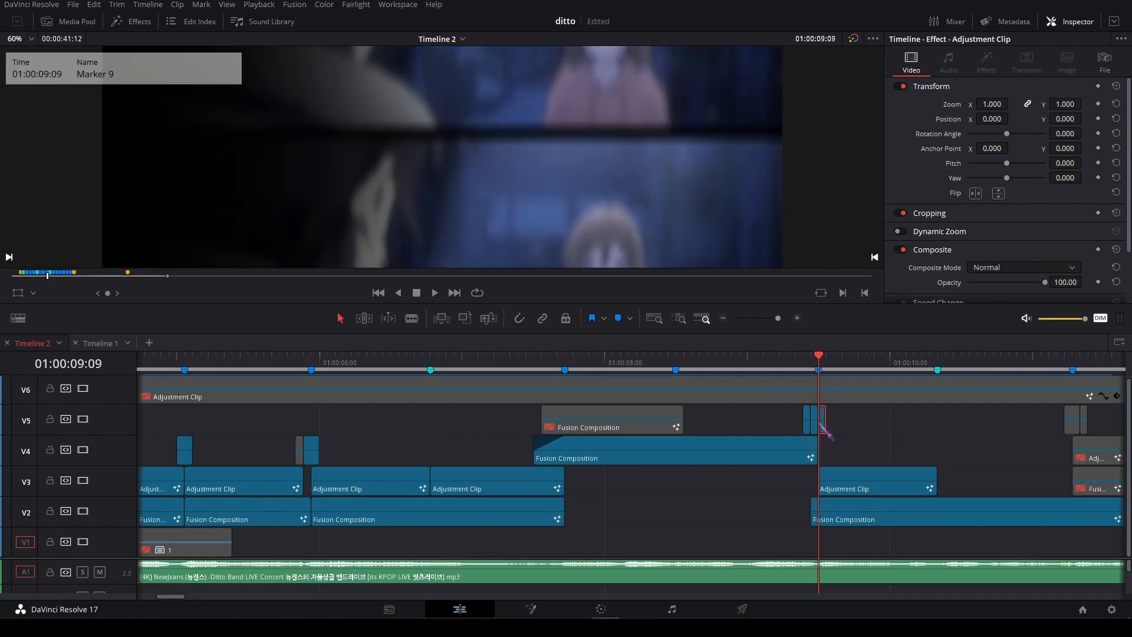
{"action": "scroll", "coordinate": [779, 401], "scroll_direction": "right", "scroll_amount": 2}
{"action": "left_click", "coordinate": [779, 401]}
{"action": "mouse_move", "coordinate": [738, 351]}
{"action": "left_mouse_down"}
{"action": "mouse_move", "coordinate": [700, 359]}
{"action": "mouse_move", "coordinate": [781, 373]}
{"action": "left_mouse_up"}
{"action": "left_click", "coordinate": [859, 446]}
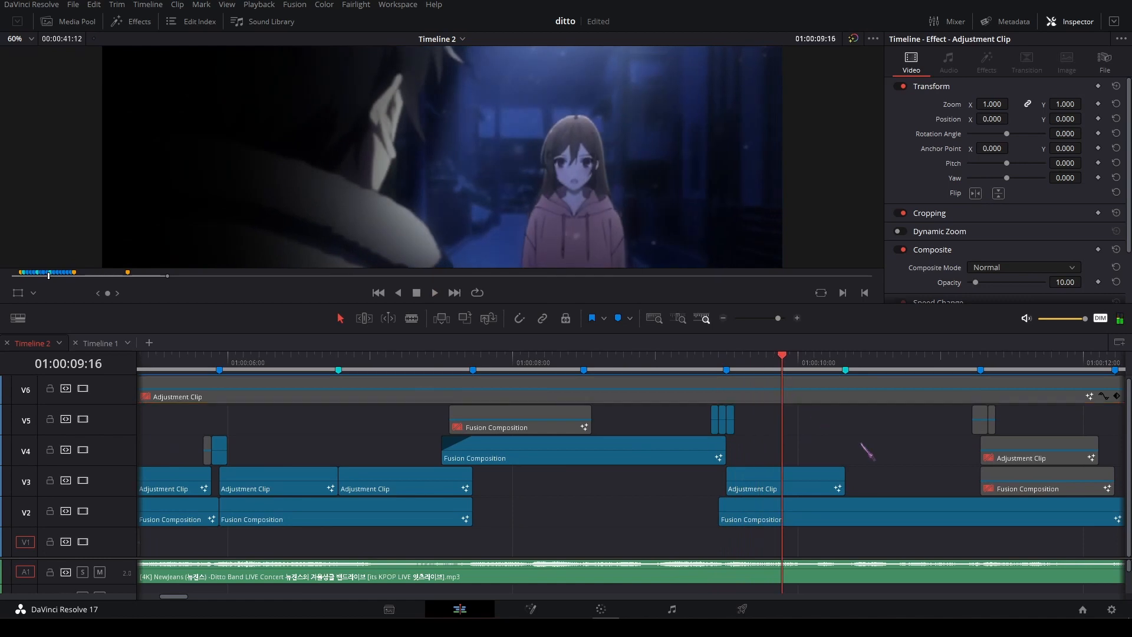
Select the V2 Fusion composition under the playhead and play the timeline from 01:00:09:16 to 01:00:12:14.
{"action": "scroll", "coordinate": [849, 443], "scroll_direction": "right", "scroll_amount": 2}
{"action": "left_click", "coordinate": [724, 429]}
{"action": "left_click", "coordinate": [698, 507]}
{"action": "scroll", "coordinate": [653, 507], "scroll_direction": "right", "scroll_amount": 2}
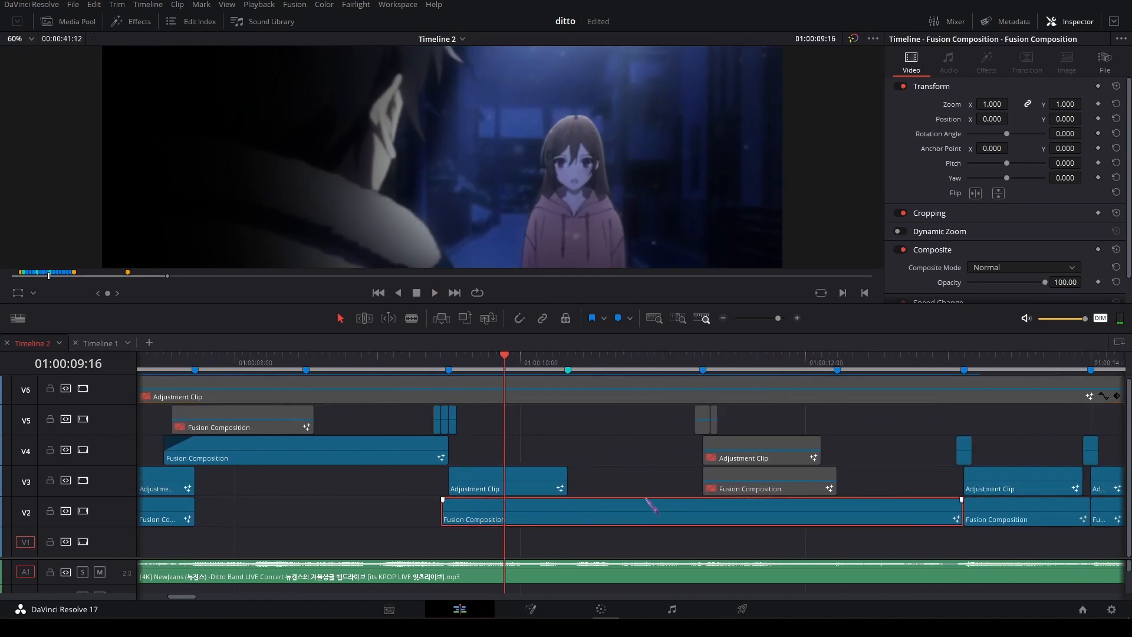
{"action": "key", "text": "space"}
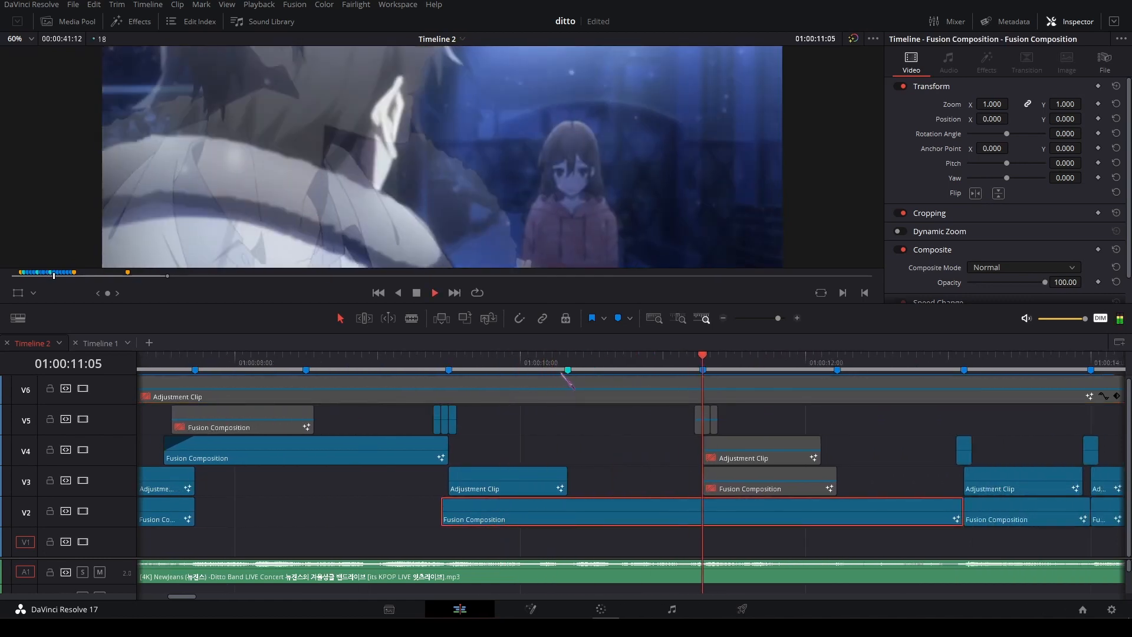
{"action": "key", "text": "space"}
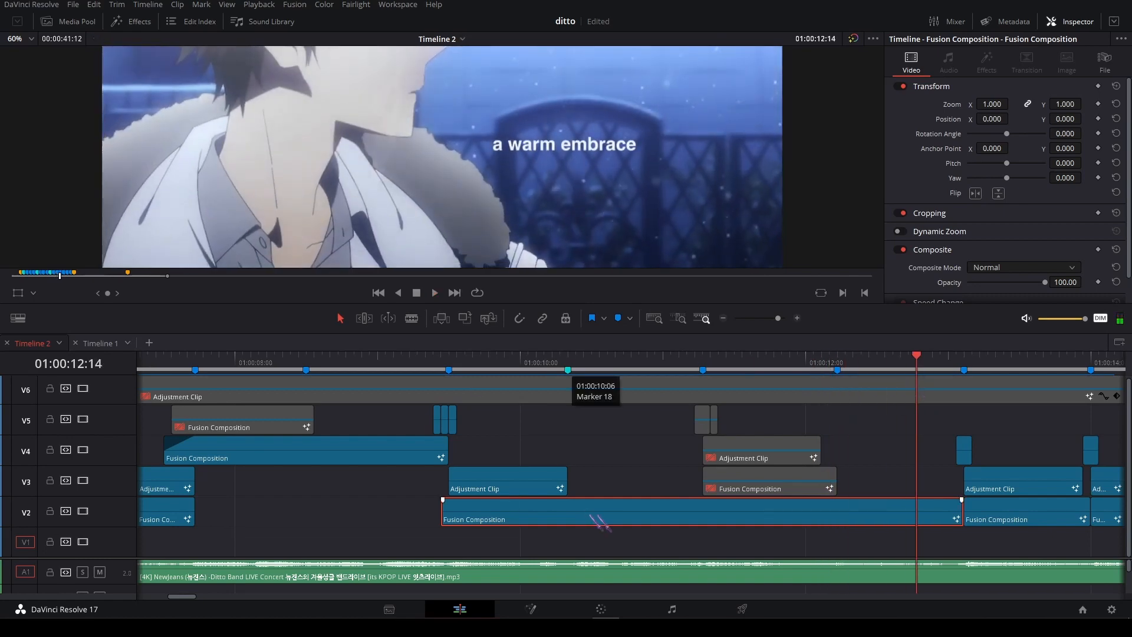
Open the selected V2 composition in Fusion and show its MediaIn1 source clip in the viewer.
{"action": "left_click_drag", "start_coordinate": [536, 363], "coordinate": [599, 383]}
{"action": "right_click", "coordinate": [642, 505]}
{"action": "left_click", "coordinate": [715, 427]}
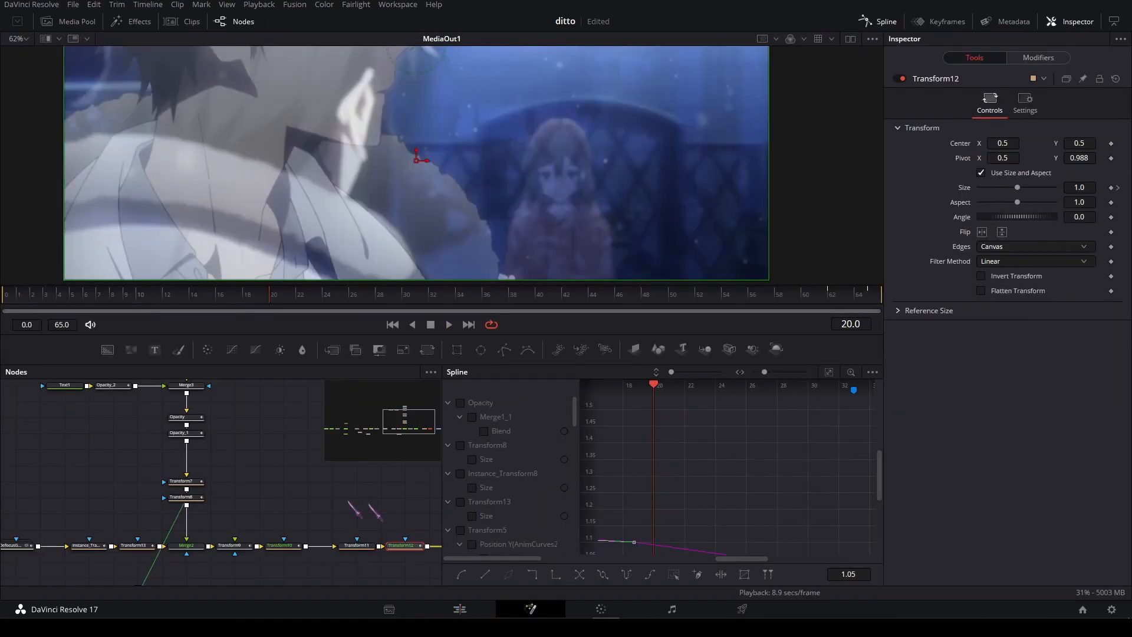
{"action": "left_click_drag", "start_coordinate": [50, 532], "coordinate": [254, 613]}
{"action": "left_click_drag", "start_coordinate": [140, 527], "coordinate": [354, 473]}
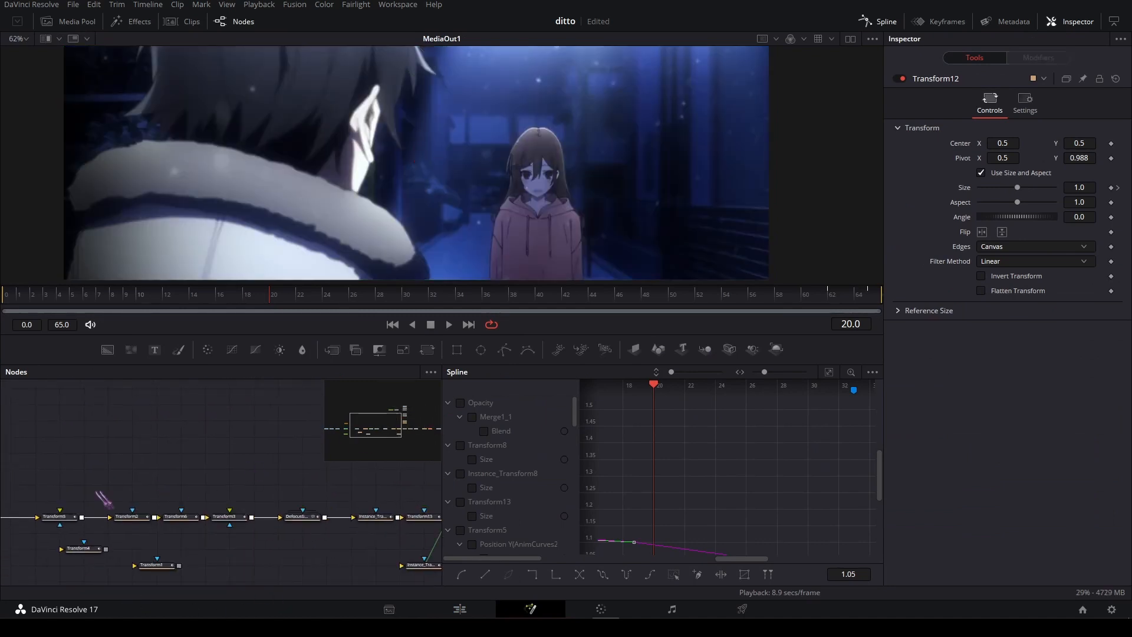
{"action": "left_click_drag", "start_coordinate": [98, 491], "coordinate": [262, 484]}
{"action": "left_click_drag", "start_coordinate": [130, 512], "coordinate": [325, 502]}
{"action": "left_click", "coordinate": [154, 501]}
{"action": "key", "text": "1"}
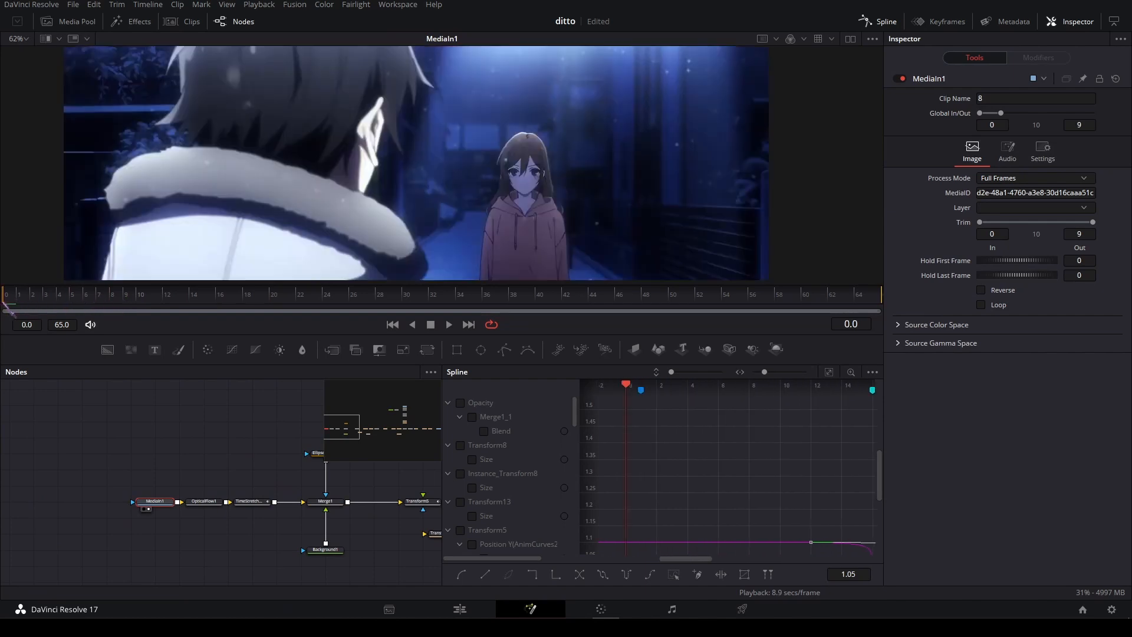
Play MediaIn1 from the first frame, and play TimeStretcher1 from the start to compare the time-stretched motion.
{"action": "left_click", "coordinate": [21, 301]}
{"action": "key", "text": "space"}
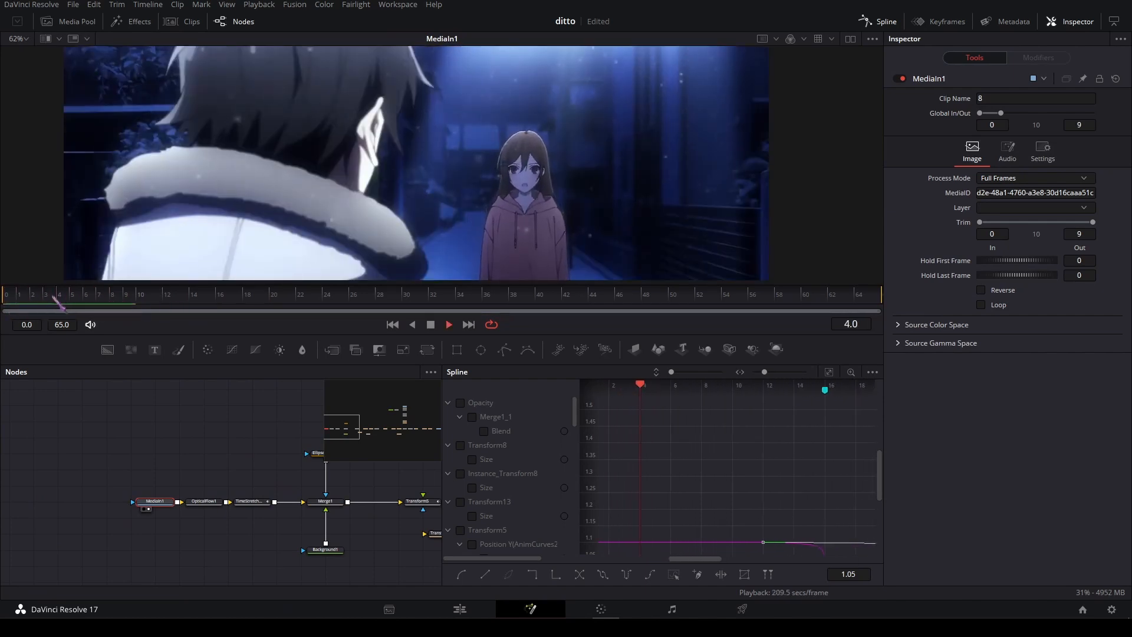
{"action": "left_click", "coordinate": [249, 501]}
{"action": "left_click_drag", "start_coordinate": [135, 297], "coordinate": [3, 299]}
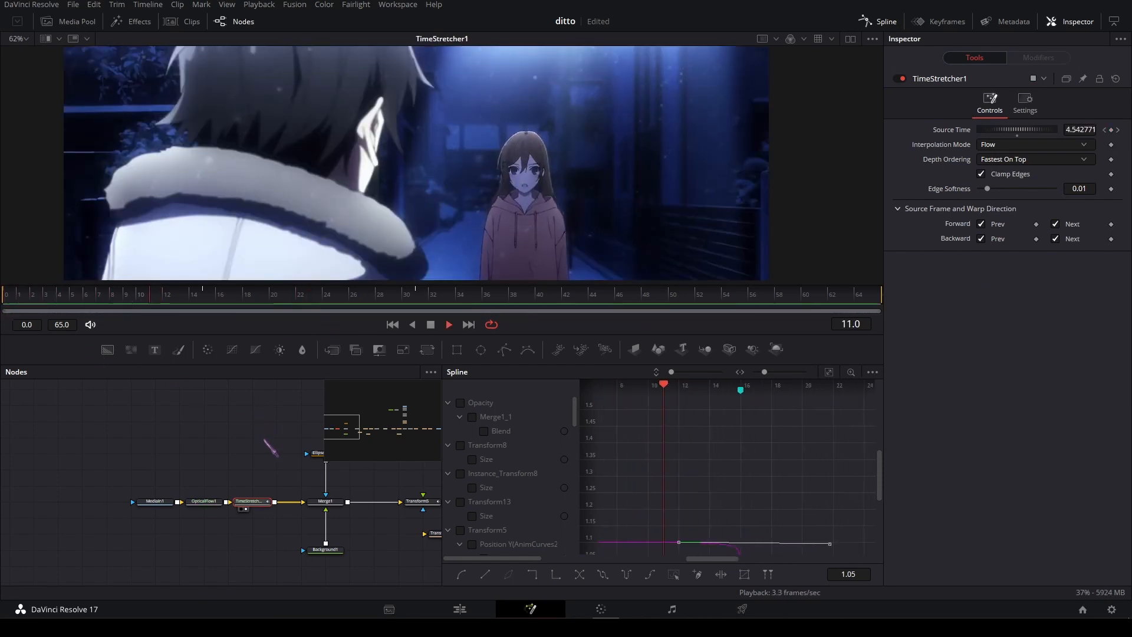
{"action": "key", "text": "space"}
Show the black Background1 and the inverted Ellipse1 mask in the viewer, playing the mask's size animation.
{"action": "left_click_drag", "start_coordinate": [276, 447], "coordinate": [86, 424]}
{"action": "left_click", "coordinate": [136, 451]}
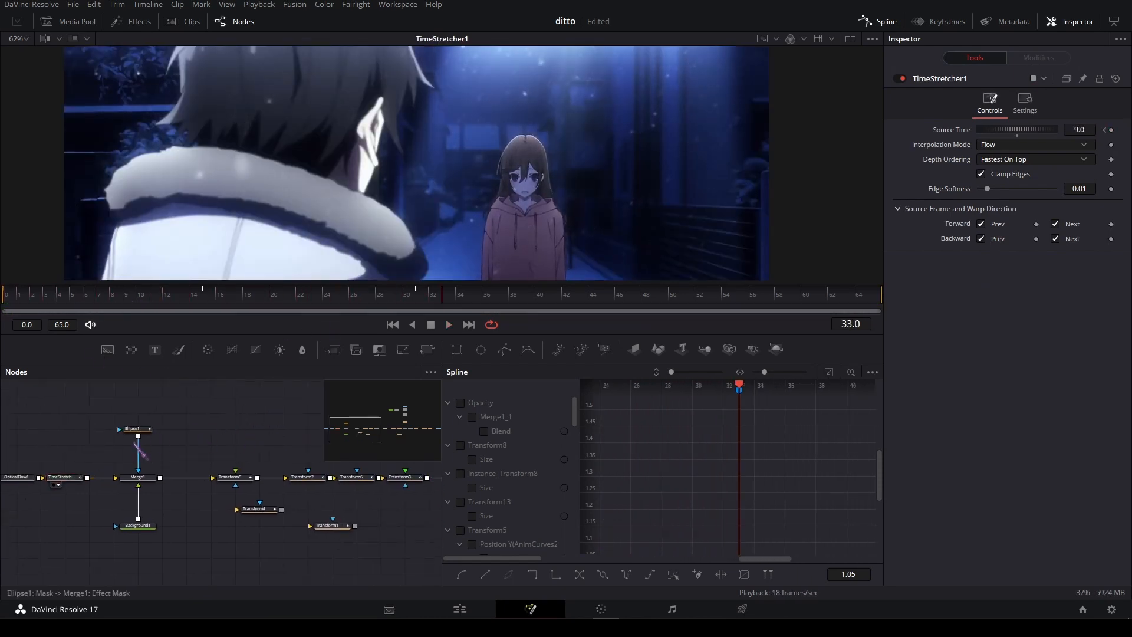
{"action": "left_click_drag", "start_coordinate": [155, 443], "coordinate": [227, 453]}
{"action": "left_click", "coordinate": [224, 538]}
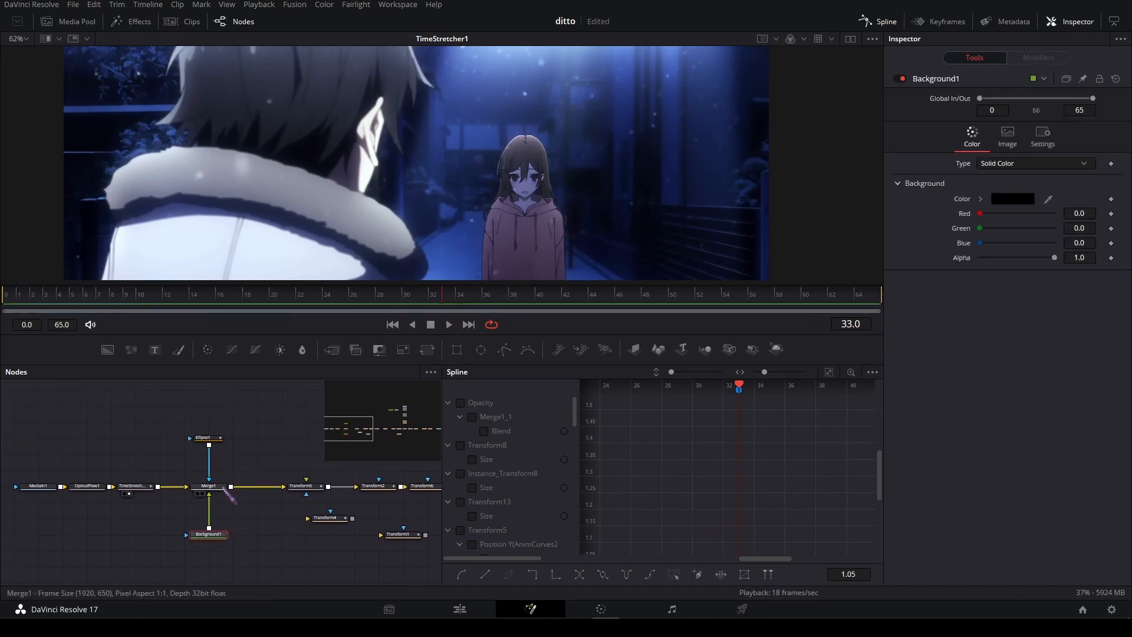
{"action": "key", "text": "1"}
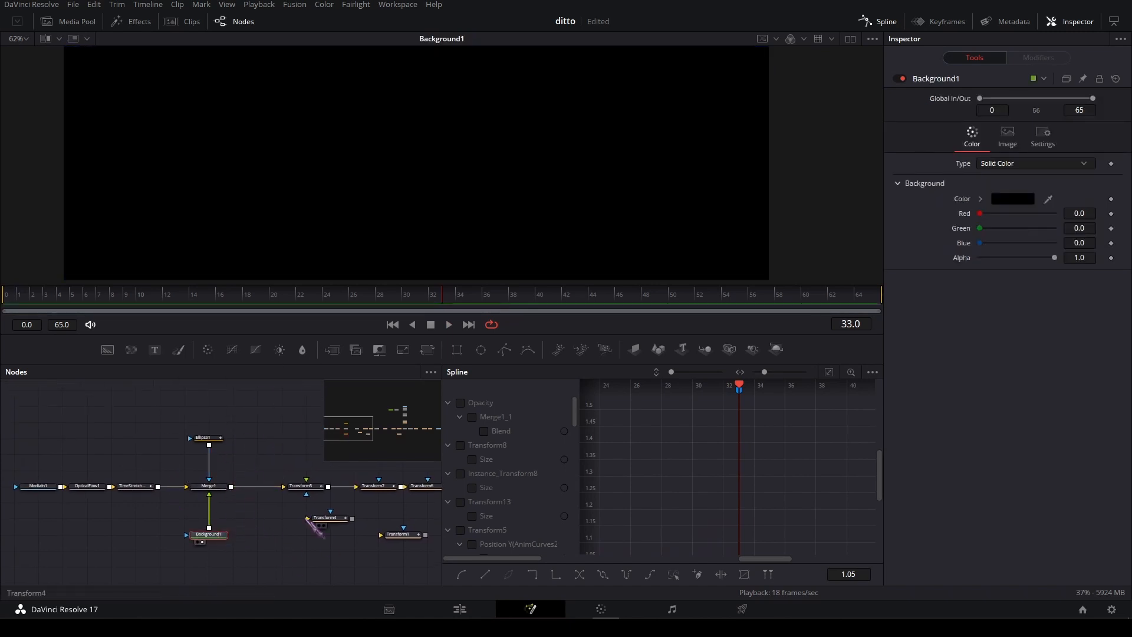
{"action": "left_click", "coordinate": [218, 441]}
{"action": "key", "text": "2"}
{"action": "key", "text": "space"}
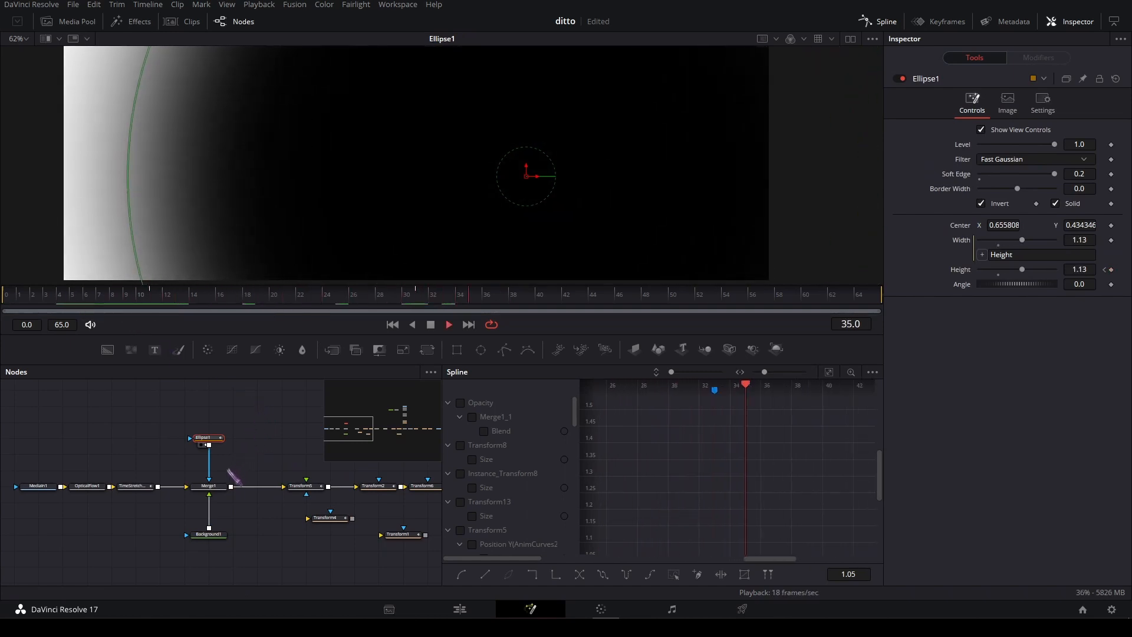
{"action": "key", "text": "space"}
Show Merge1 in the viewer and play it from frame 0 to review the masked background over the clip.
{"action": "left_click", "coordinate": [217, 487]}
{"action": "key", "text": "2"}
{"action": "left_click_drag", "start_coordinate": [275, 298], "coordinate": [7, 302]}
{"action": "key", "text": "space"}
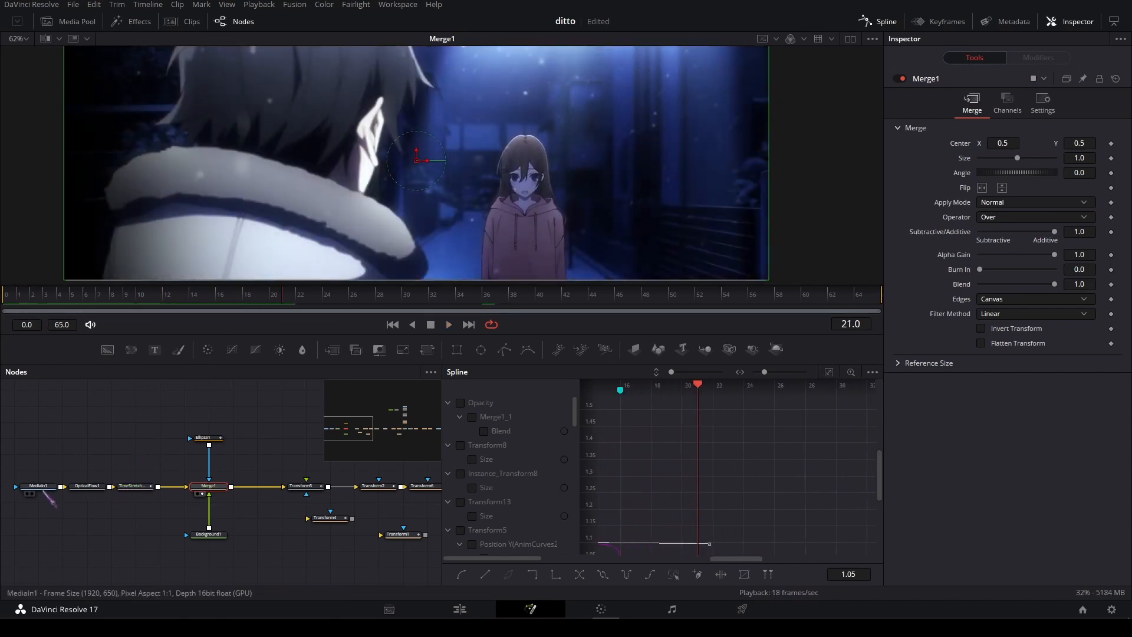
Show the original MediaIn1 clip at frame 1 and examine the unmasked picture around both characters.
{"action": "left_click", "coordinate": [42, 487]}
{"action": "key", "text": "2"}
{"action": "left_click_drag", "start_coordinate": [53, 297], "coordinate": [27, 299]}
{"action": "left_click_drag", "start_coordinate": [401, 175], "coordinate": [434, 177]}
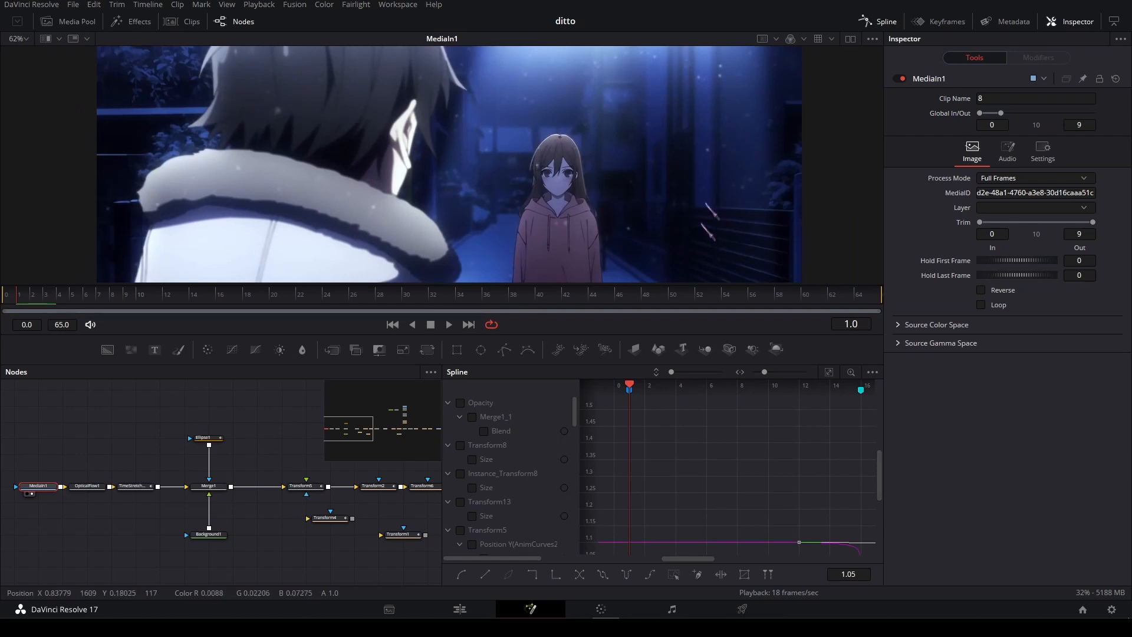
{"action": "mouse_move", "coordinate": [609, 177]}
{"action": "left_mouse_down"}
{"action": "mouse_move", "coordinate": [600, 171]}
{"action": "mouse_move", "coordinate": [612, 188]}
{"action": "mouse_move", "coordinate": [600, 177]}
{"action": "left_mouse_up"}
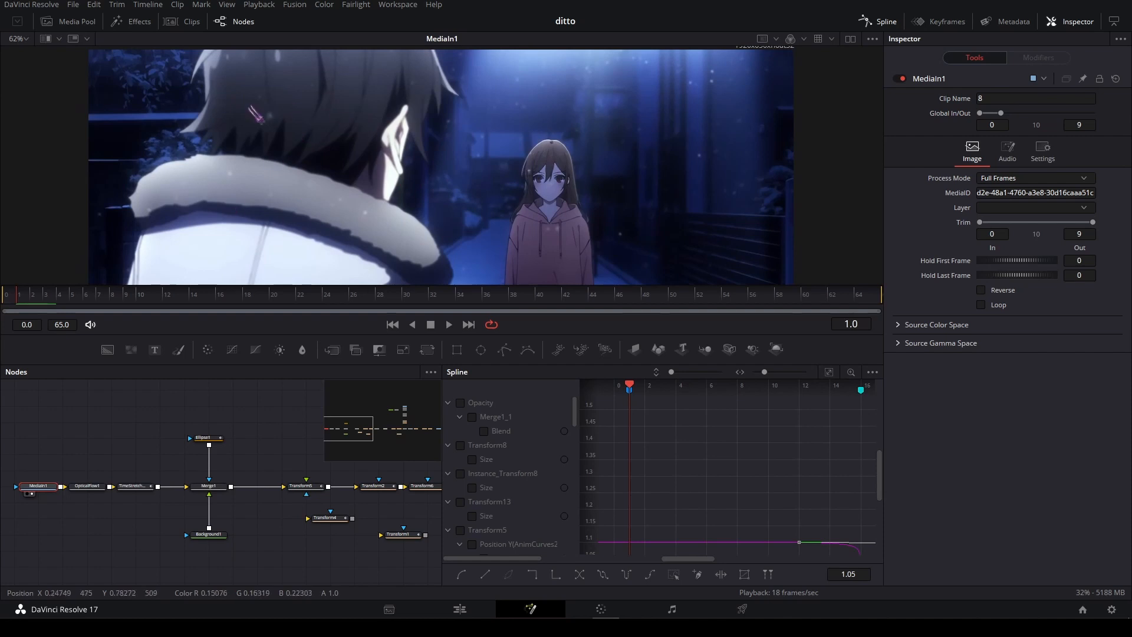
{"action": "left_click_drag", "start_coordinate": [438, 171], "coordinate": [412, 164]}
{"action": "left_click_drag", "start_coordinate": [244, 450], "coordinate": [231, 459]}
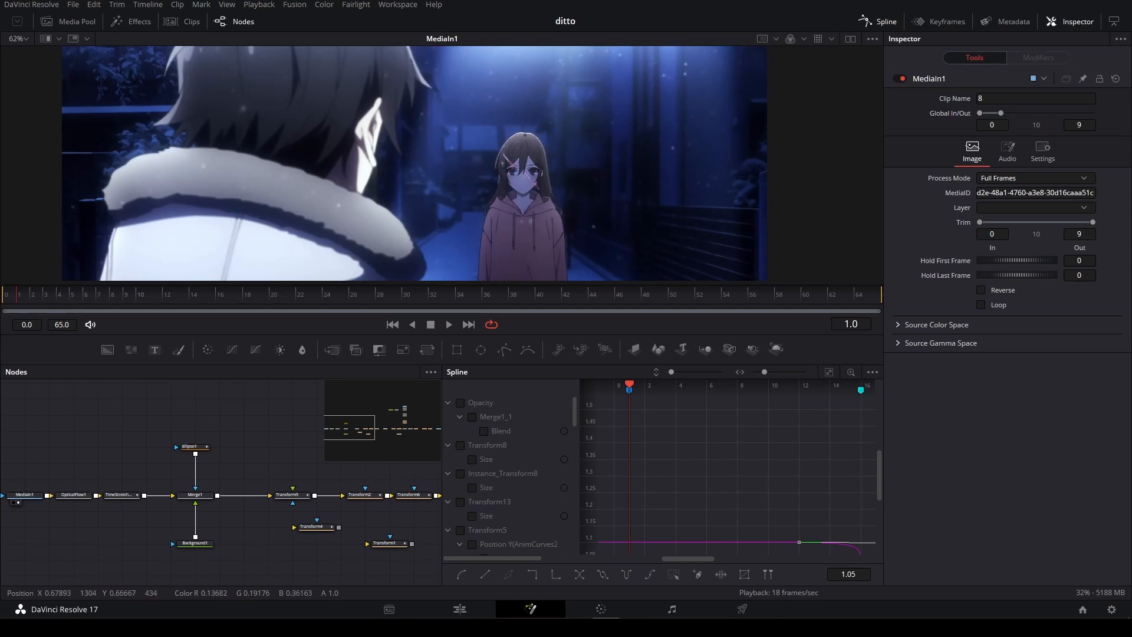
Return the viewer to Merge1 and replay and scrub the opening frames to examine the dark mask's reveal.
{"action": "left_click_drag", "start_coordinate": [212, 498], "coordinate": [527, 268]}
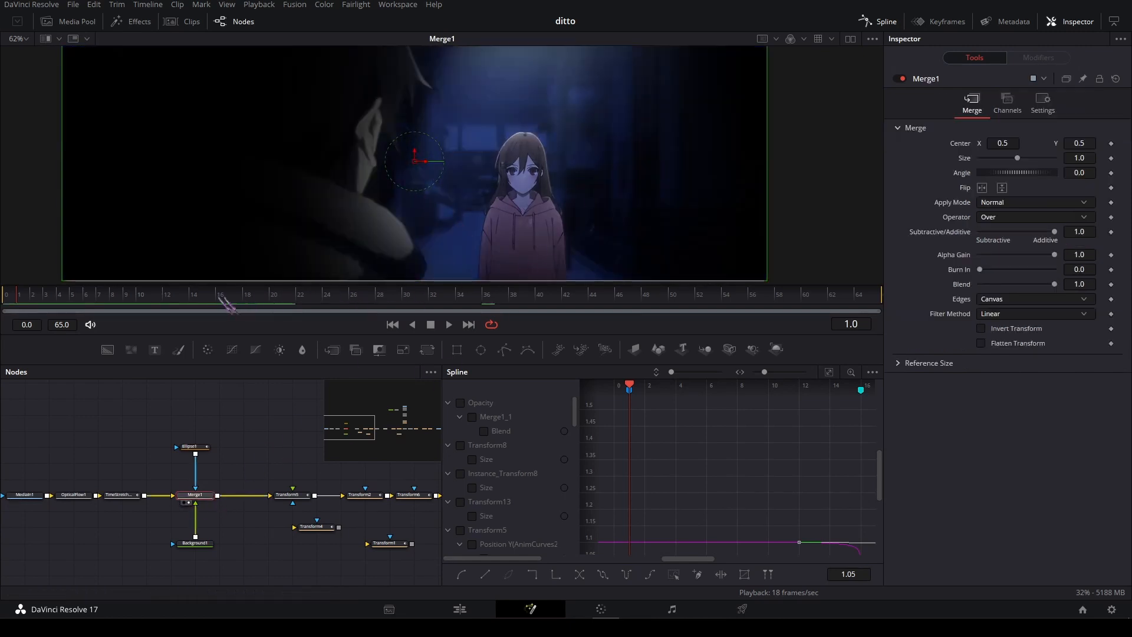
{"action": "left_click_drag", "start_coordinate": [219, 298], "coordinate": [17, 295]}
{"action": "key", "text": "space"}
{"action": "key", "text": "space"}
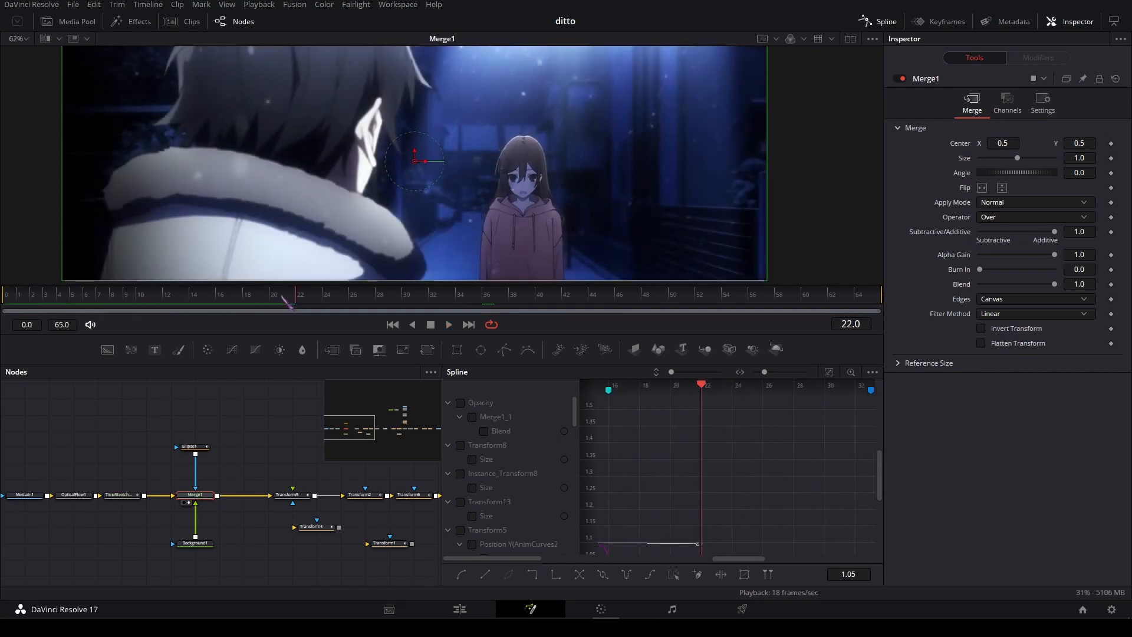
{"action": "left_click_drag", "start_coordinate": [346, 299], "coordinate": [364, 296]}
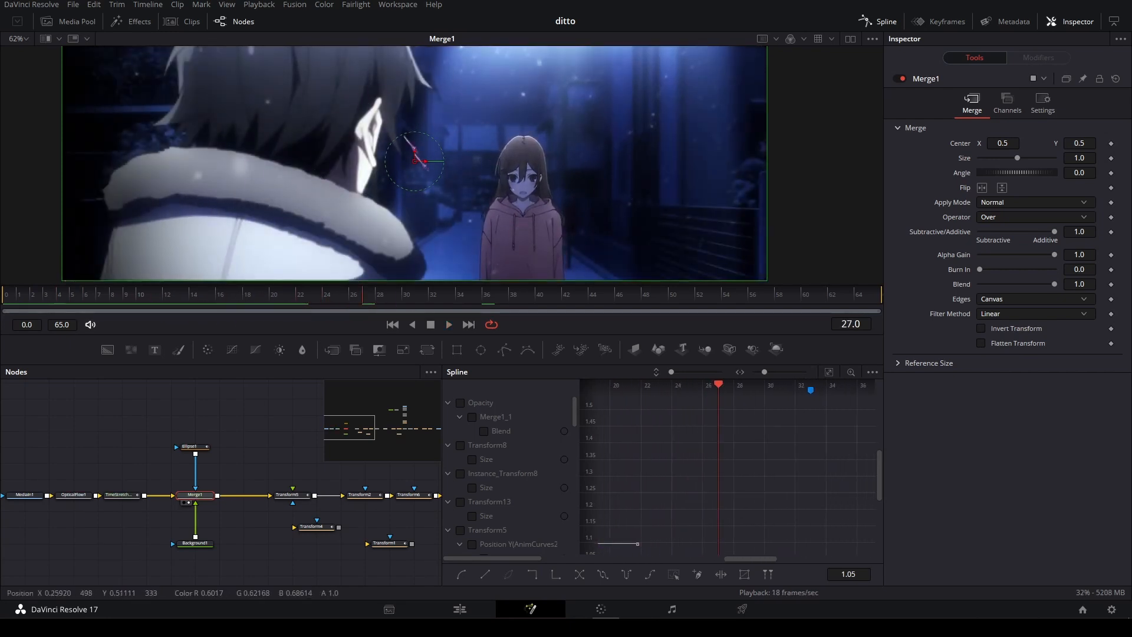
{"action": "left_click", "coordinate": [234, 296]}
{"action": "key", "text": "space"}
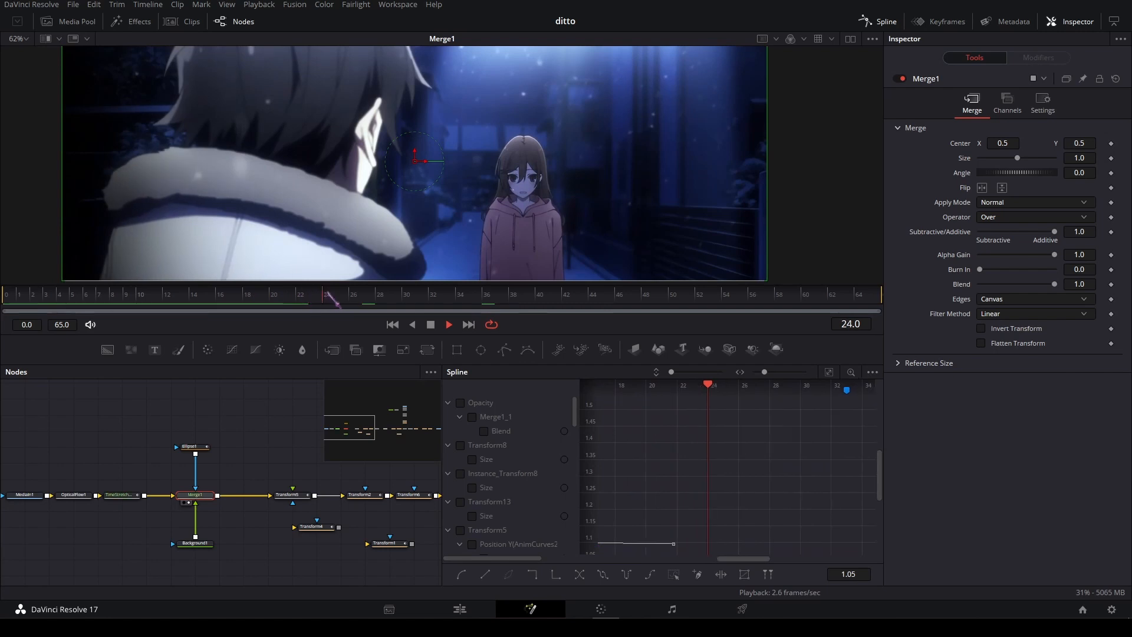
{"action": "left_click_drag", "start_coordinate": [329, 294], "coordinate": [259, 296]}
Show Transform5 in the viewer and play it to examine its animated Position Y movement.
{"action": "left_click_drag", "start_coordinate": [230, 415], "coordinate": [174, 418]}
{"action": "left_click", "coordinate": [243, 500]}
{"action": "key", "text": "2"}
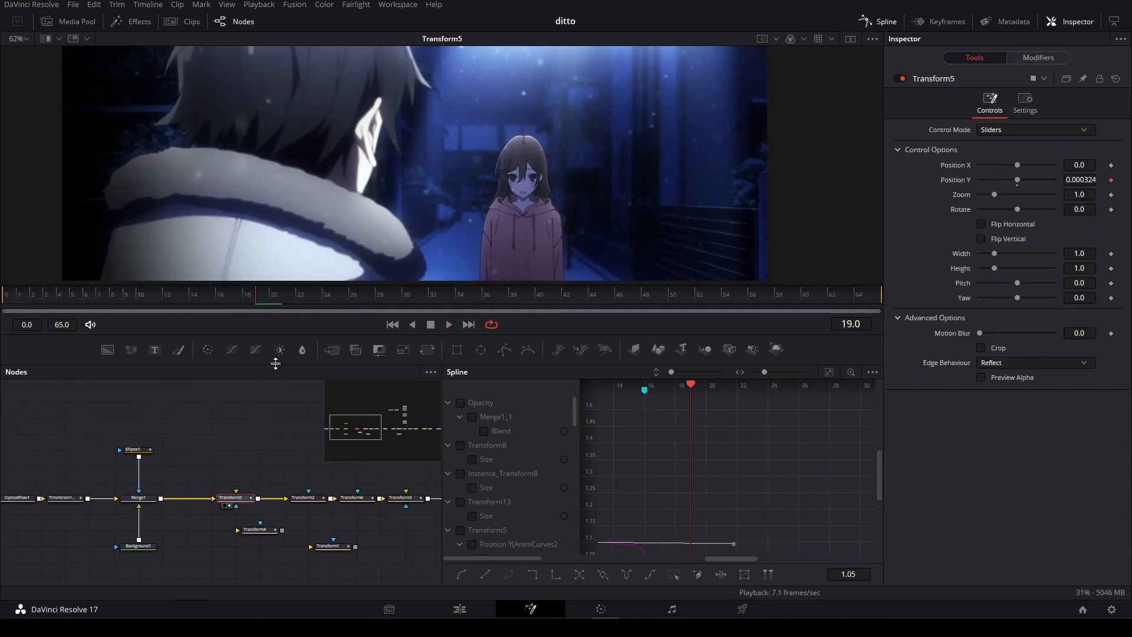
{"action": "key", "text": "space"}
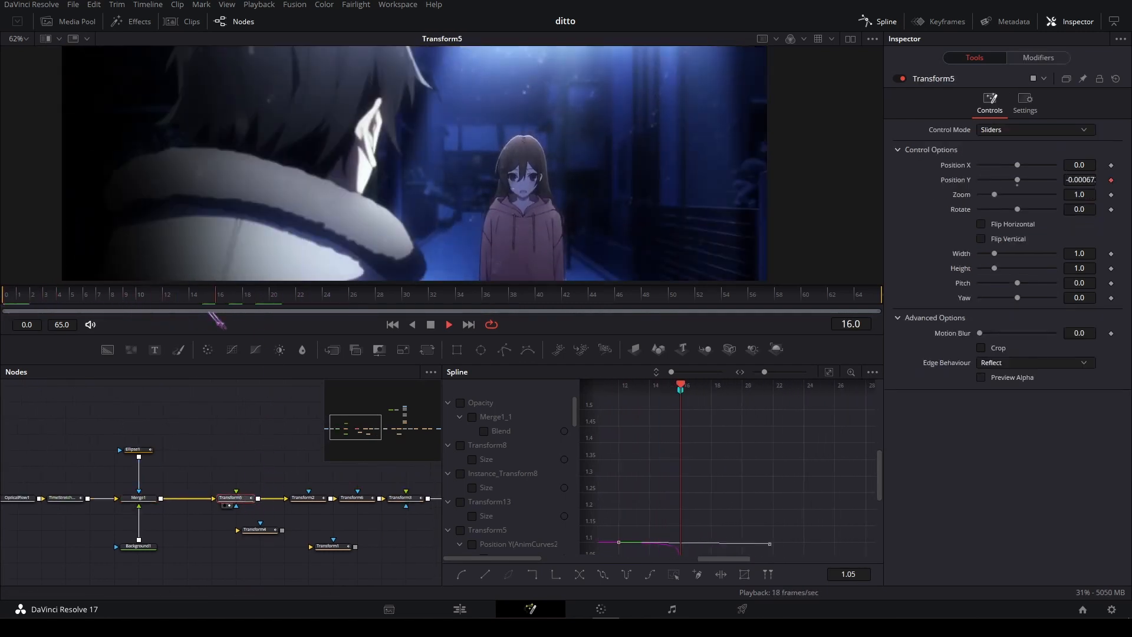
Show Transform2 in the viewer and play it from frame 0 to examine its Size keyframes.
{"action": "left_click_drag", "start_coordinate": [290, 454], "coordinate": [223, 443]}
{"action": "left_click", "coordinate": [243, 487]}
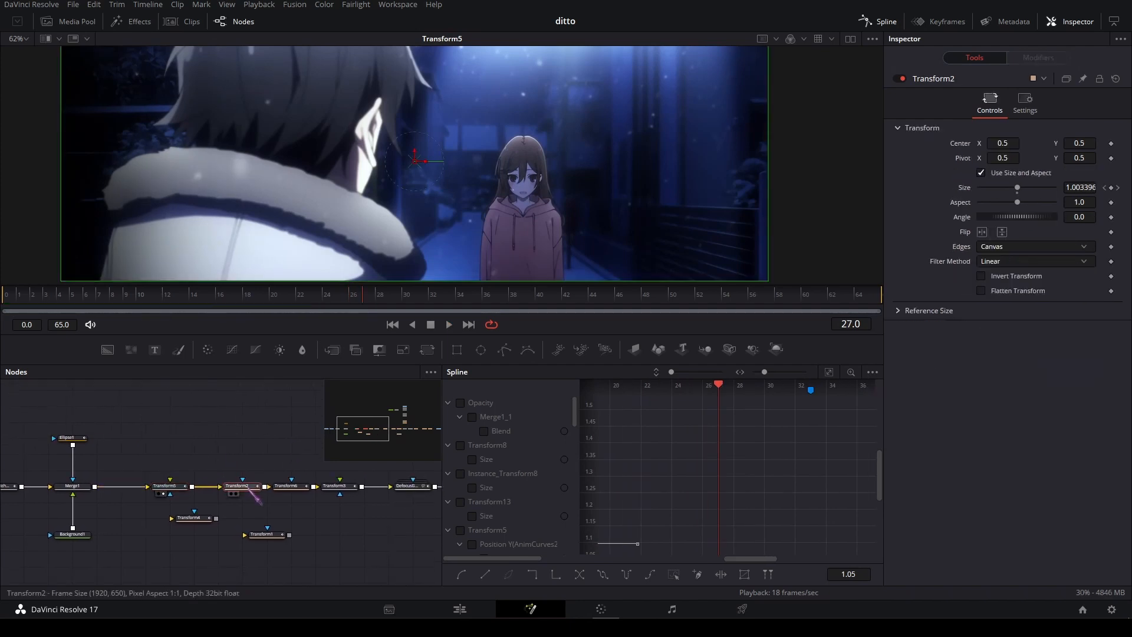
{"action": "key", "text": "2"}
{"action": "left_click_drag", "start_coordinate": [347, 293], "coordinate": [5, 303]}
{"action": "key", "text": "space"}
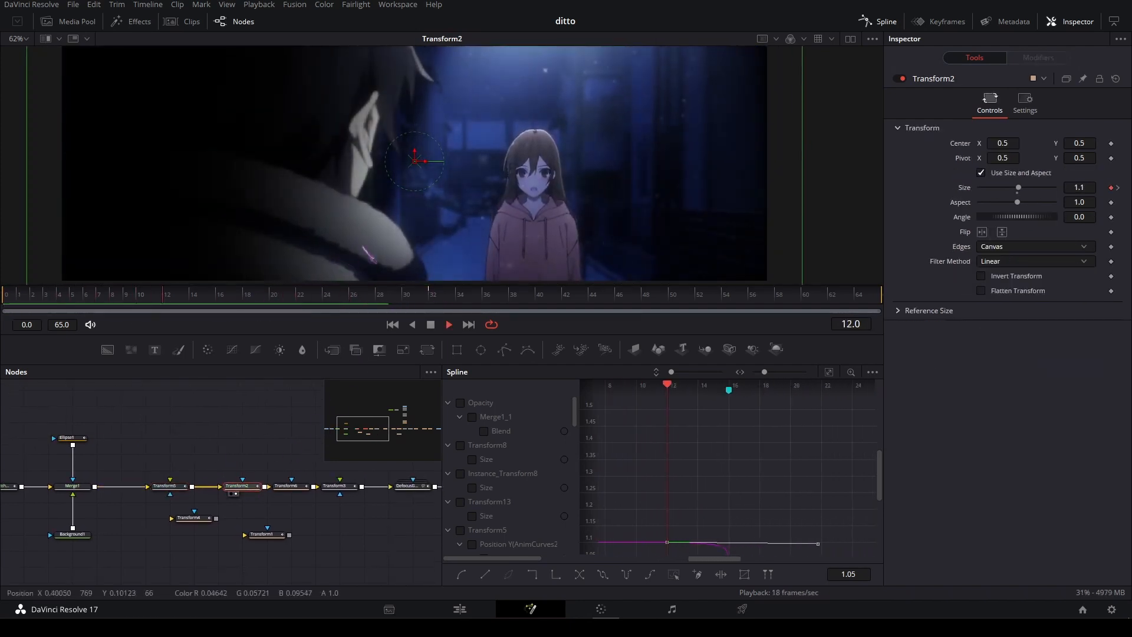
{"action": "key", "text": "space"}
Show Transform6 in the viewer and replay it from frame 0 to examine its zoom keyframes.
{"action": "left_click", "coordinate": [293, 488]}
{"action": "key", "text": "2"}
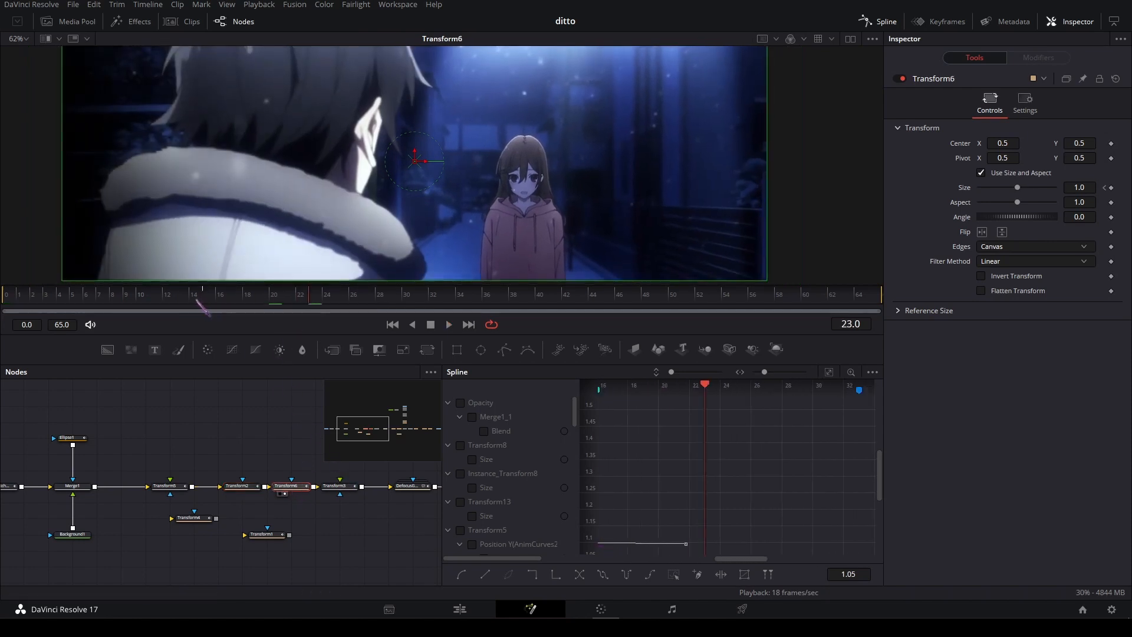
{"action": "left_click_drag", "start_coordinate": [197, 301], "coordinate": [5, 301]}
{"action": "key", "text": "space"}
{"action": "key", "text": "space"}
{"action": "left_click_drag", "start_coordinate": [189, 301], "coordinate": [4, 301]}
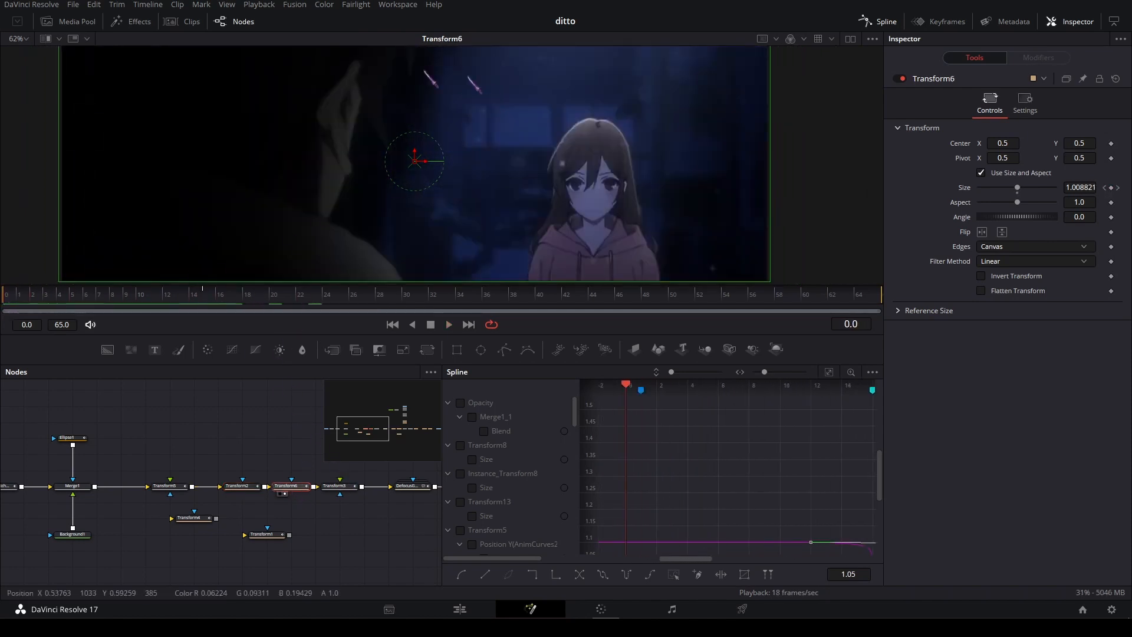
{"action": "key", "text": "space"}
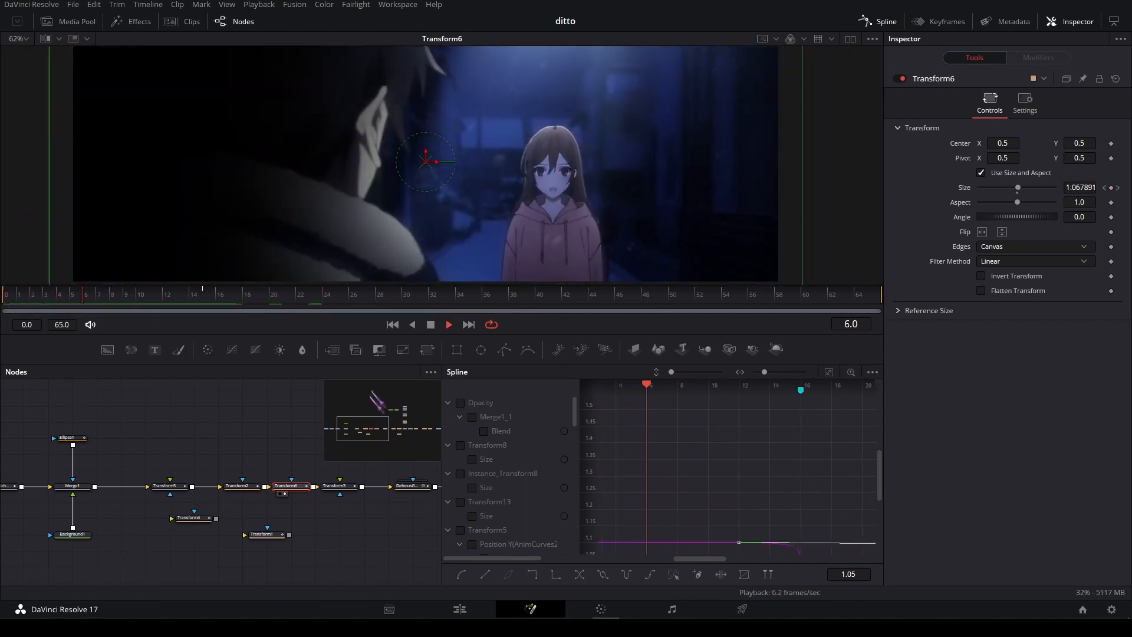
{"action": "key", "text": "space"}
Play Transform3 to review its Position Y movement, and open the DefocusGamma node to inspect its blur settings.
{"action": "left_click_drag", "start_coordinate": [300, 455], "coordinate": [212, 440]}
{"action": "left_click", "coordinate": [250, 471]}
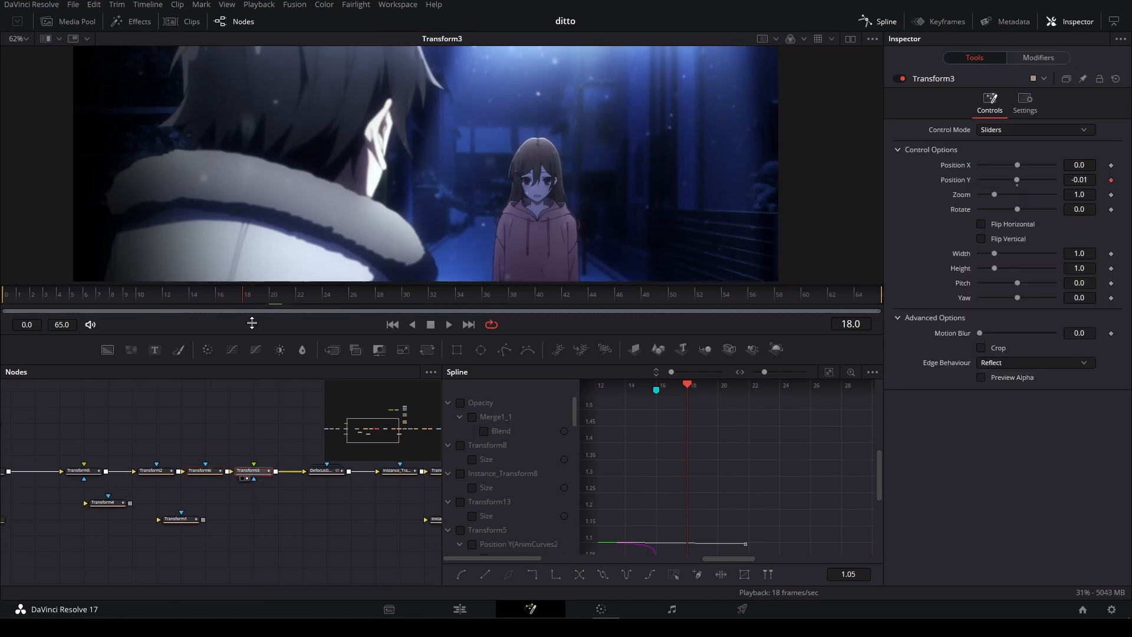
{"action": "key", "text": "space"}
{"action": "key", "text": "space"}
{"action": "left_click_drag", "start_coordinate": [325, 447], "coordinate": [8, 482]}
{"action": "left_click", "coordinate": [236, 458]}
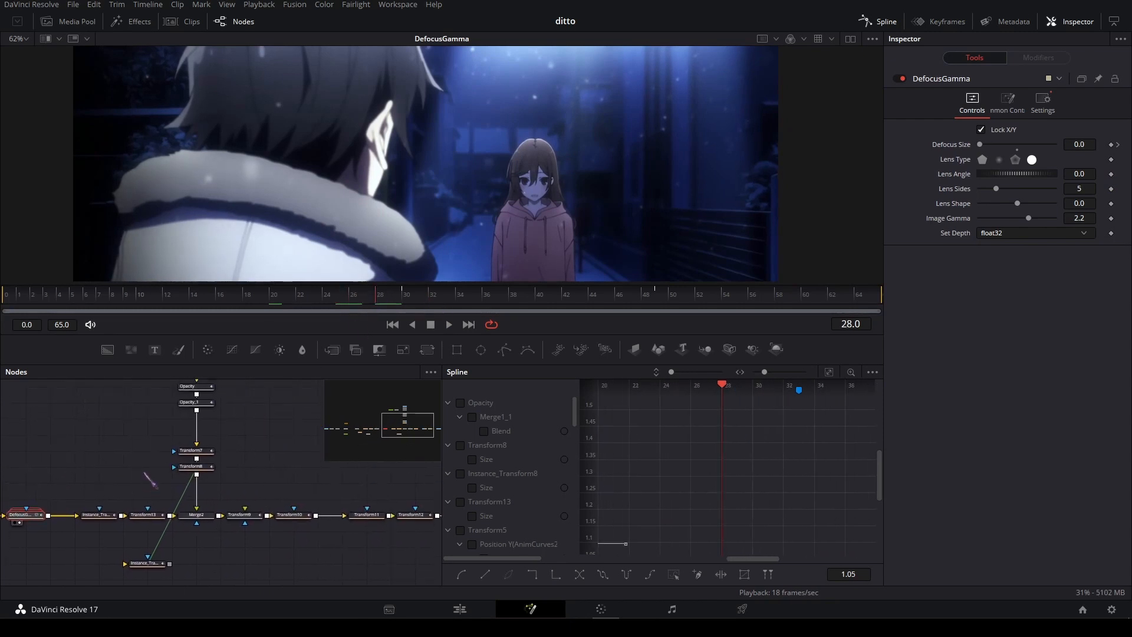
Play the second source clip MediaIn2 from the start, and show TimeStretcher2 to check how it extends the clip.
{"action": "left_click_drag", "start_coordinate": [155, 445], "coordinate": [195, 555]}
{"action": "scroll", "coordinate": [255, 443], "scroll_direction": "down", "scroll_amount": 3}
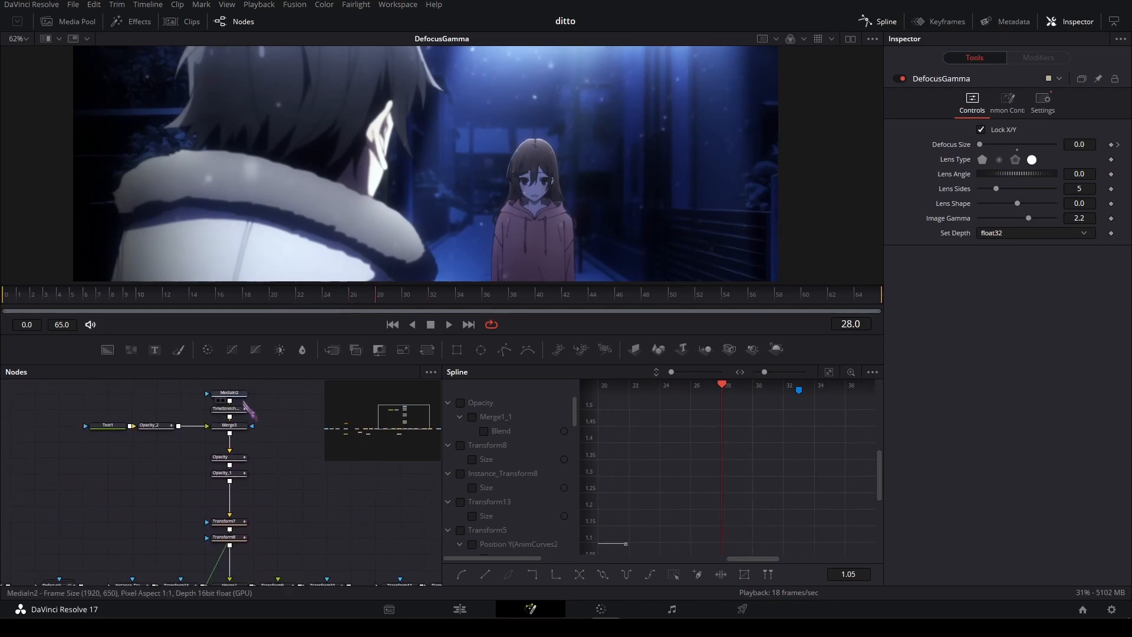
{"action": "left_click_drag", "start_coordinate": [231, 393], "coordinate": [8, 294]}
{"action": "key", "text": "space"}
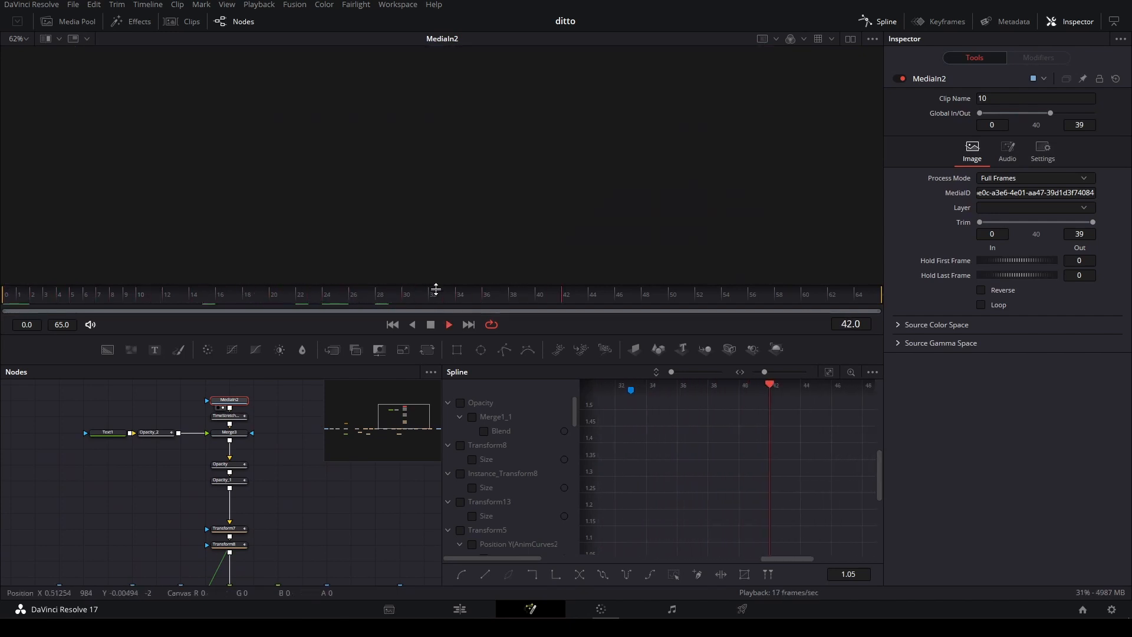
{"action": "left_click_drag", "start_coordinate": [478, 295], "coordinate": [480, 303]}
{"action": "left_click", "coordinate": [238, 416]}
{"action": "key", "text": "2"}
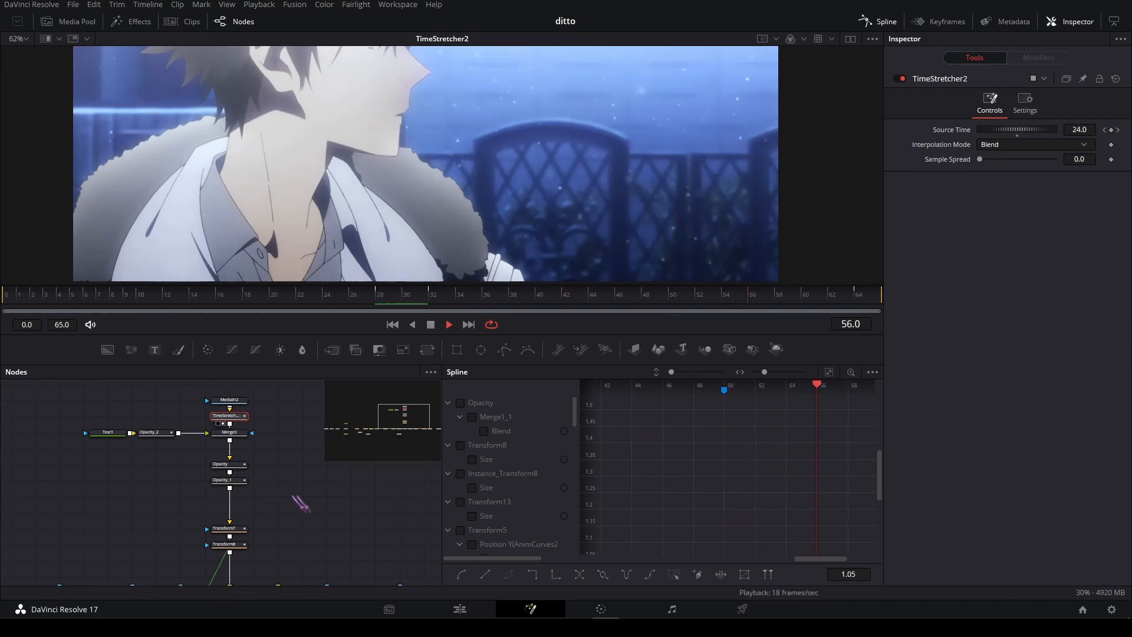
Show Text1 with the lyric "a warm embrace" and scrub Opacity_2 to examine the text's fade-in.
{"action": "scroll", "coordinate": [328, 505], "scroll_direction": "down", "scroll_amount": 2}
{"action": "left_click", "coordinate": [118, 416]}
{"action": "key", "text": "1"}
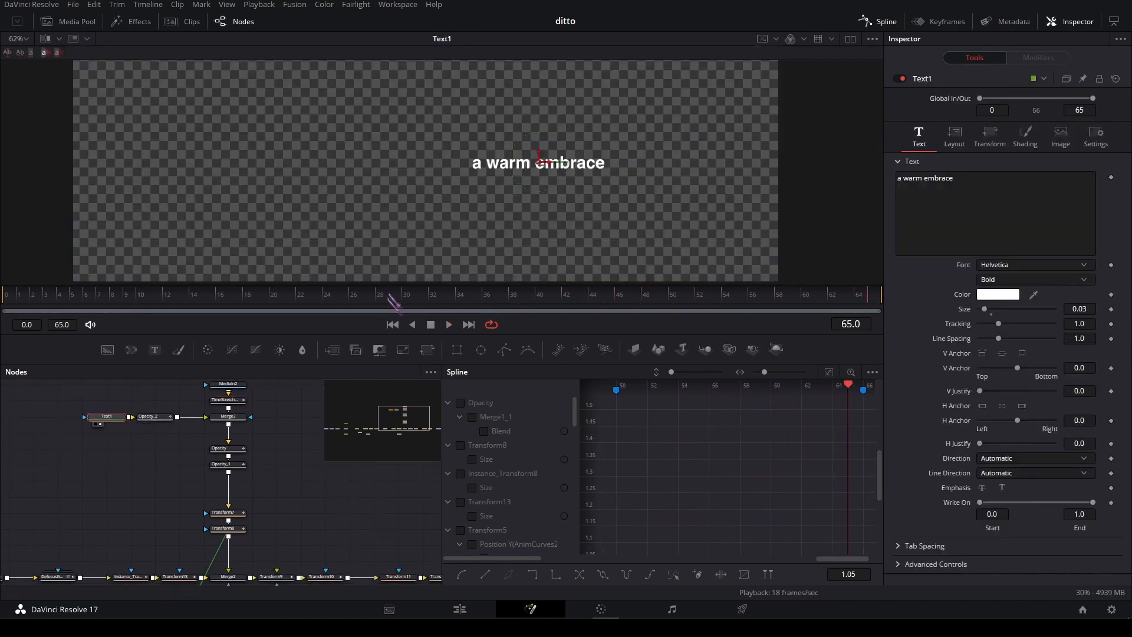
{"action": "left_click", "coordinate": [158, 417]}
{"action": "key", "text": "1"}
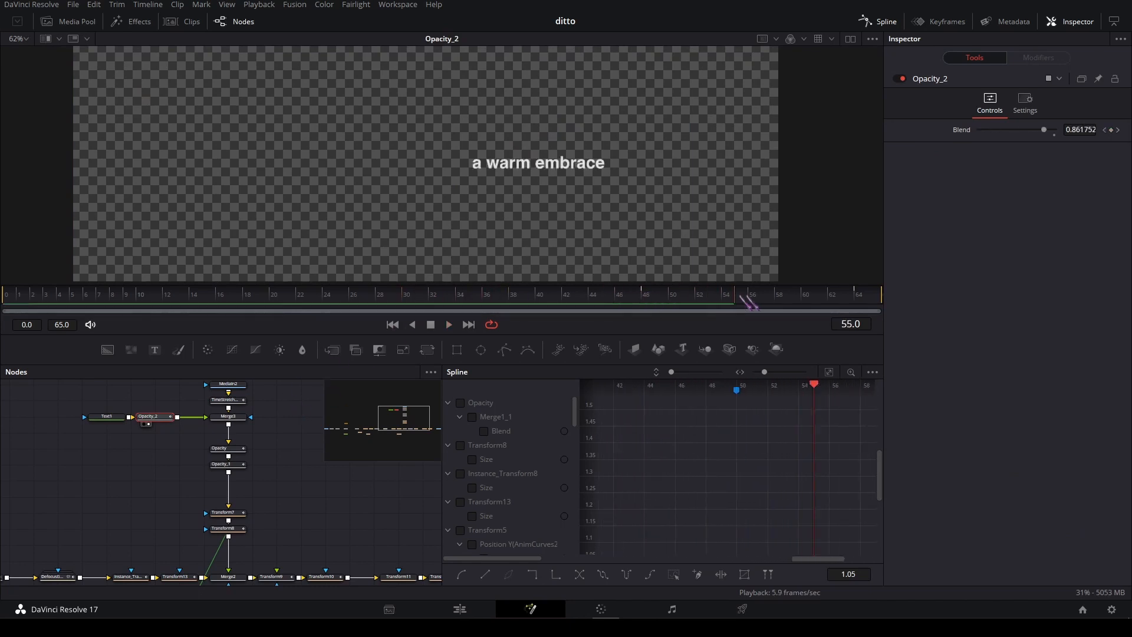
{"action": "left_click_drag", "start_coordinate": [743, 297], "coordinate": [664, 296]}
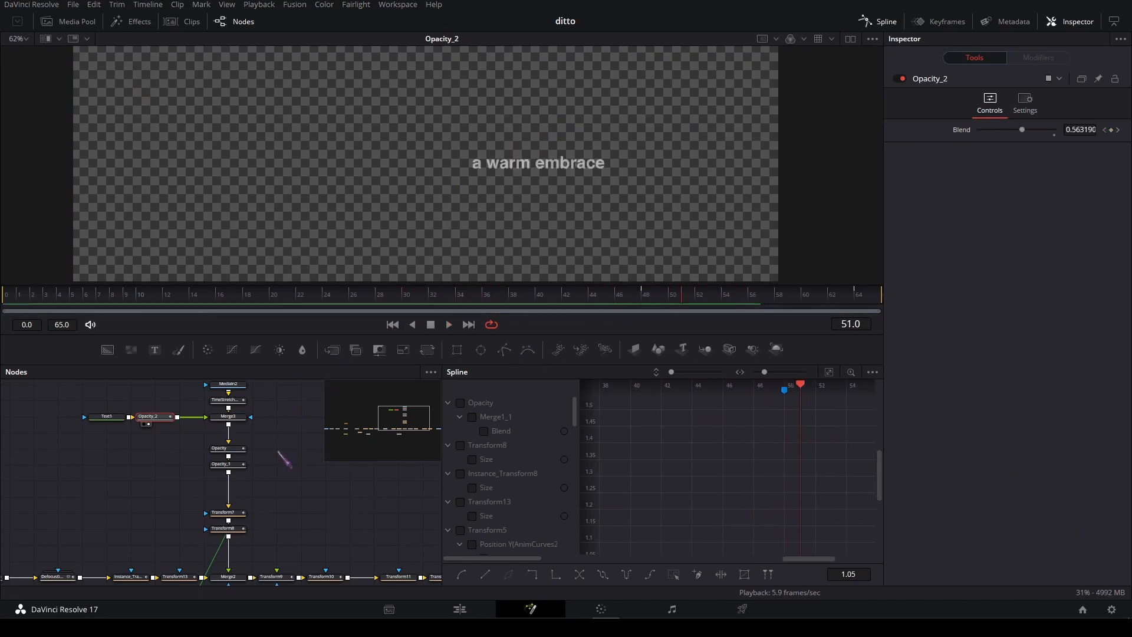
Show Merge3 in the viewer and play it from frame 32 to review the lyric over the second clip.
{"action": "left_click", "coordinate": [228, 417]}
{"action": "key", "text": "1"}
{"action": "left_click", "coordinate": [433, 296]}
{"action": "key", "text": "space"}
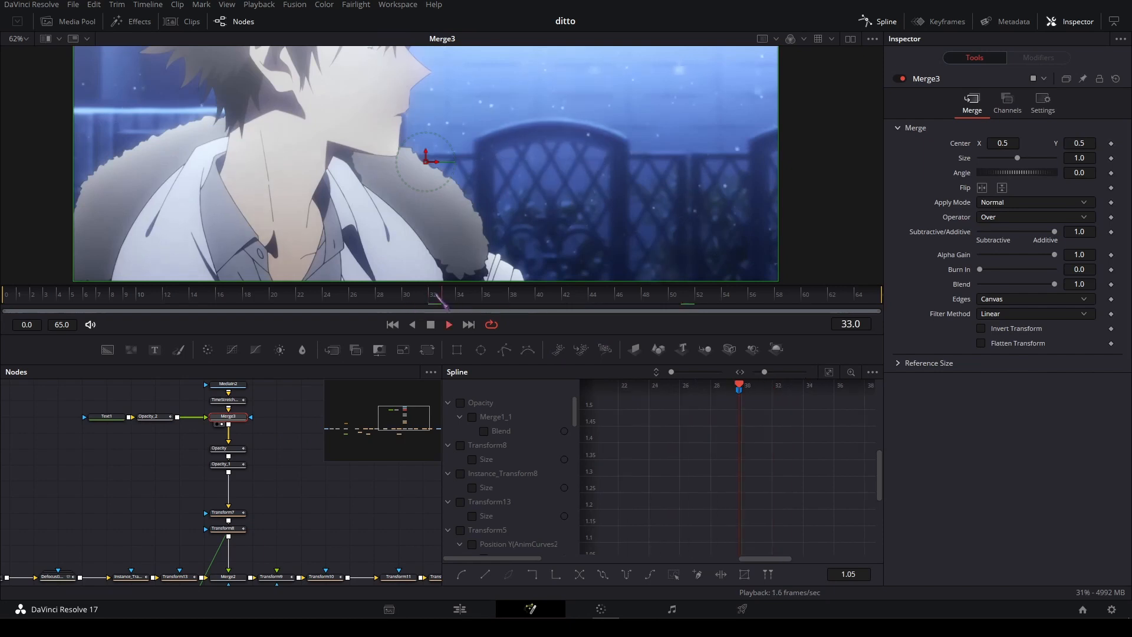
Show Opacity and Opacity_1 one after the other and examine how their Blend values fade the second clip in.
{"action": "left_click", "coordinate": [227, 448]}
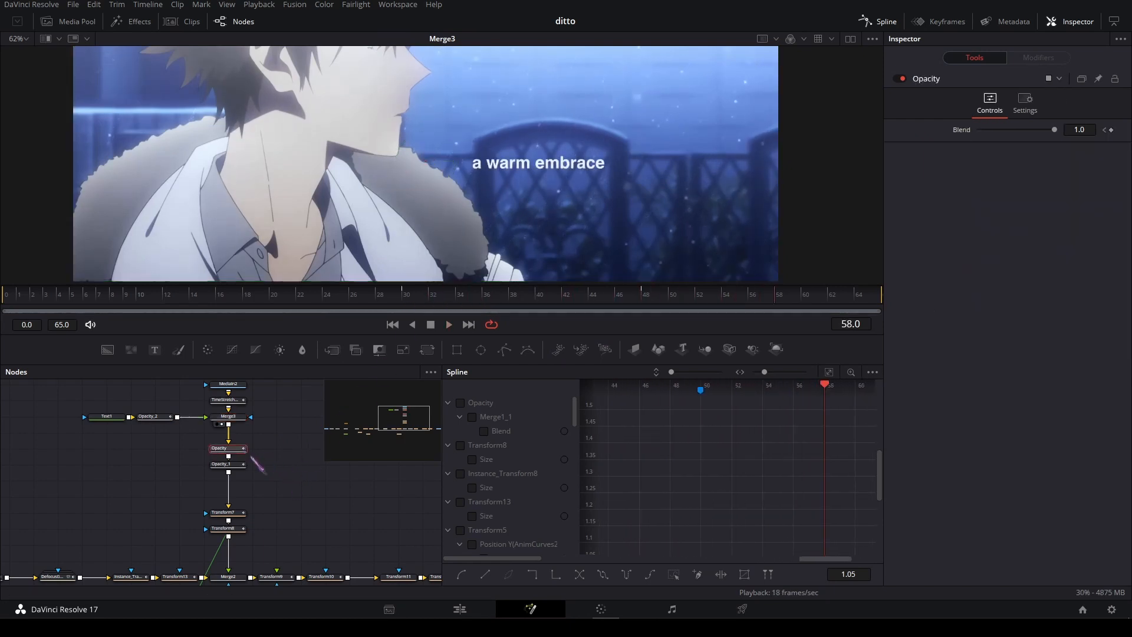
{"action": "key", "text": "1"}
{"action": "left_click", "coordinate": [398, 297]}
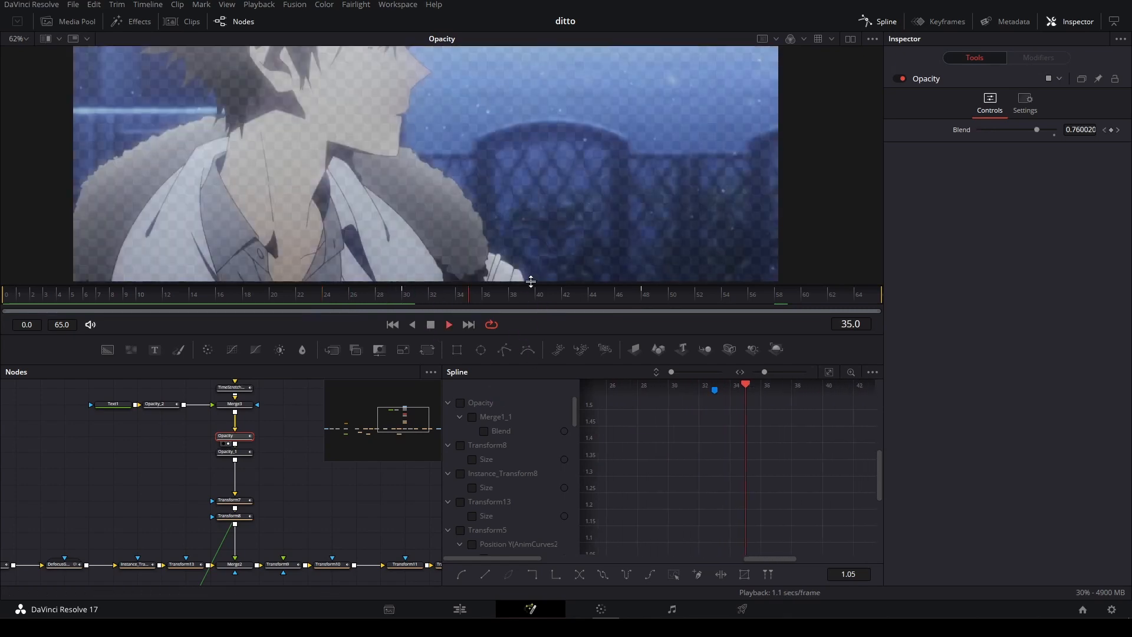
{"action": "left_click", "coordinate": [416, 296]}
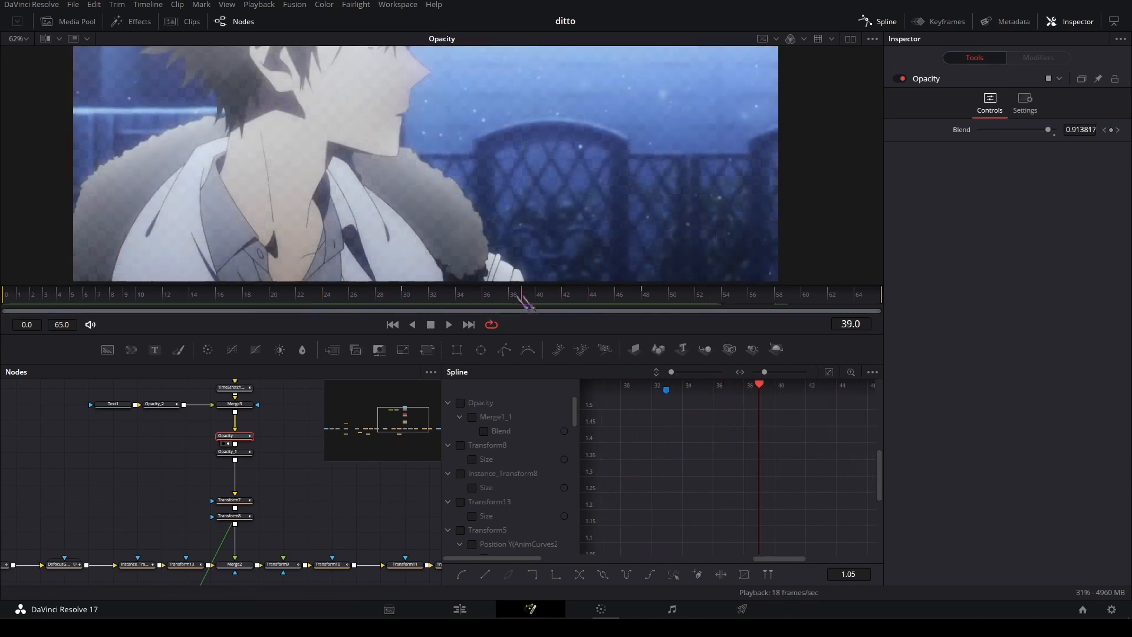
{"action": "left_click", "coordinate": [233, 452]}
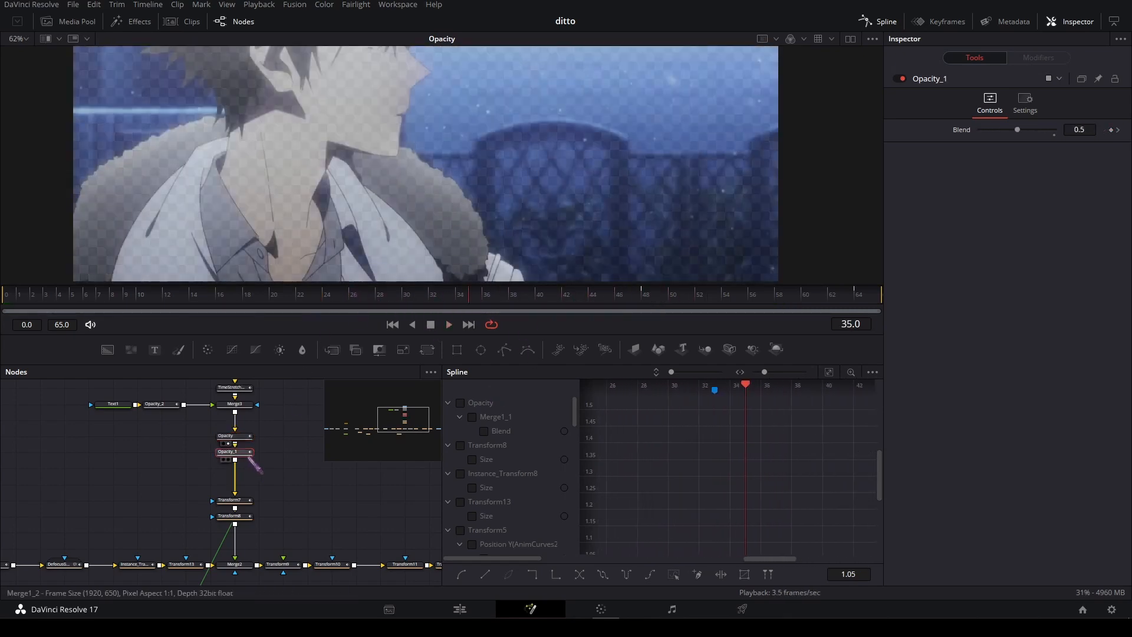
{"action": "key", "text": "1"}
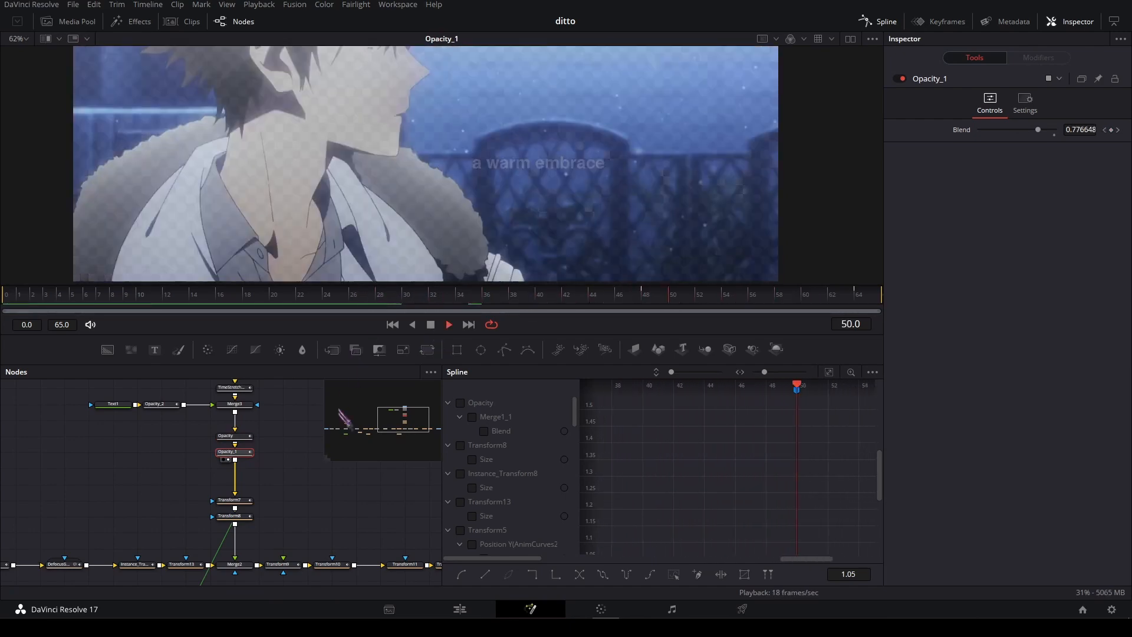
Show Transform7 and Transform8 one after the other and play them from around frame 28 to examine their Size zooms on the second clip.
{"action": "key", "text": "space"}
{"action": "left_click", "coordinate": [238, 500]}
{"action": "key", "text": "2"}
{"action": "left_click", "coordinate": [376, 295]}
{"action": "key", "text": "space"}
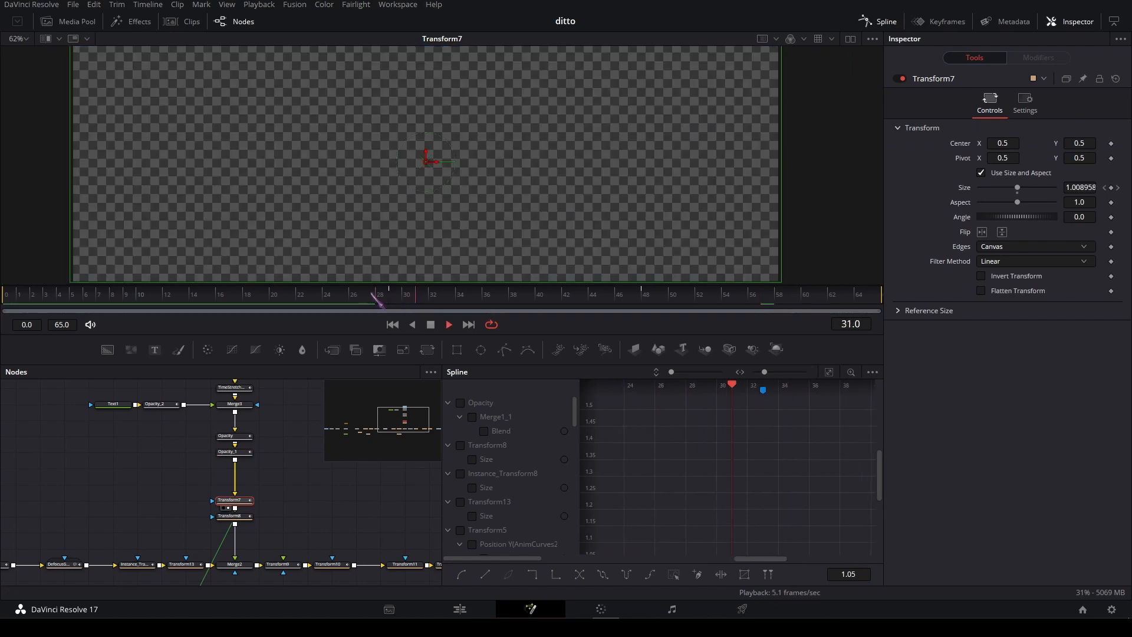
{"action": "scroll", "coordinate": [338, 466], "scroll_direction": "down", "scroll_amount": 3}
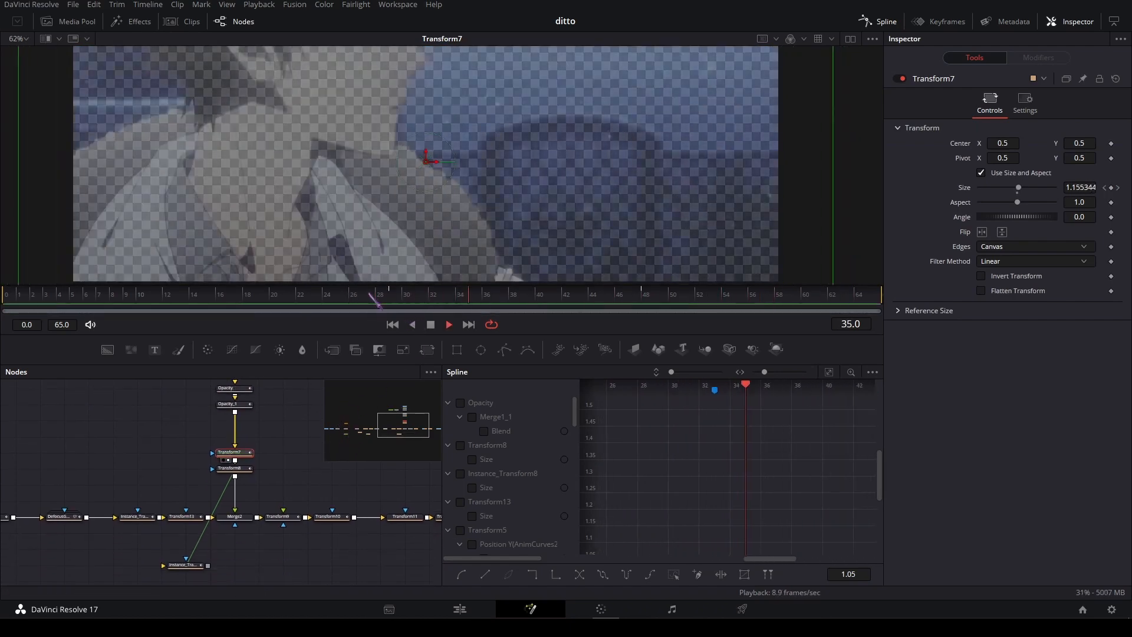
{"action": "left_click", "coordinate": [233, 468]}
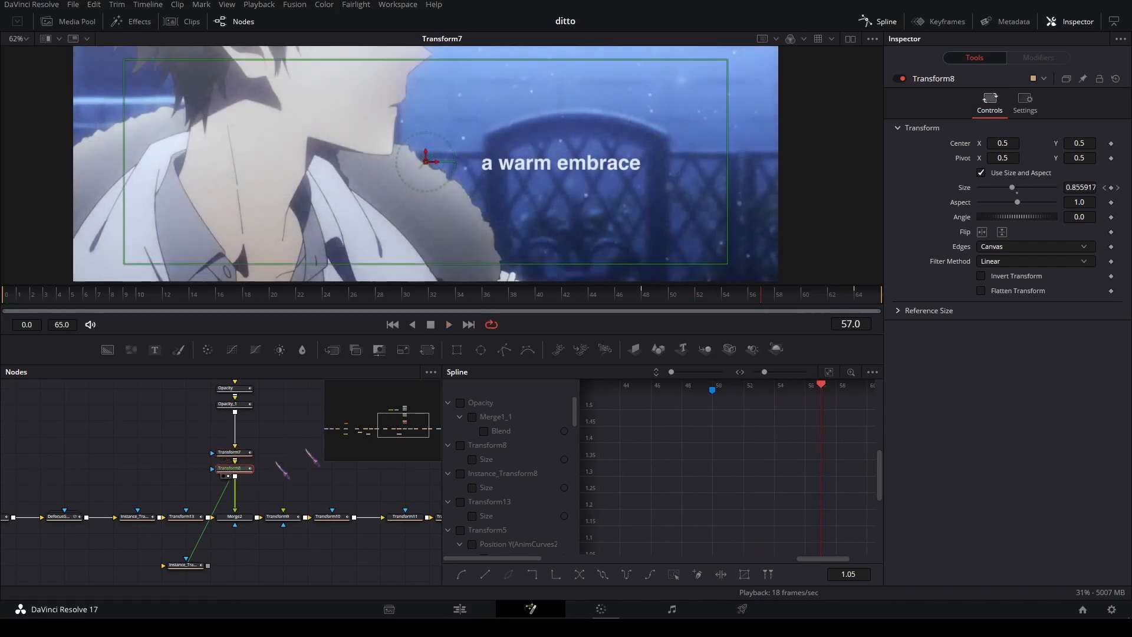
{"action": "left_click", "coordinate": [419, 297]}
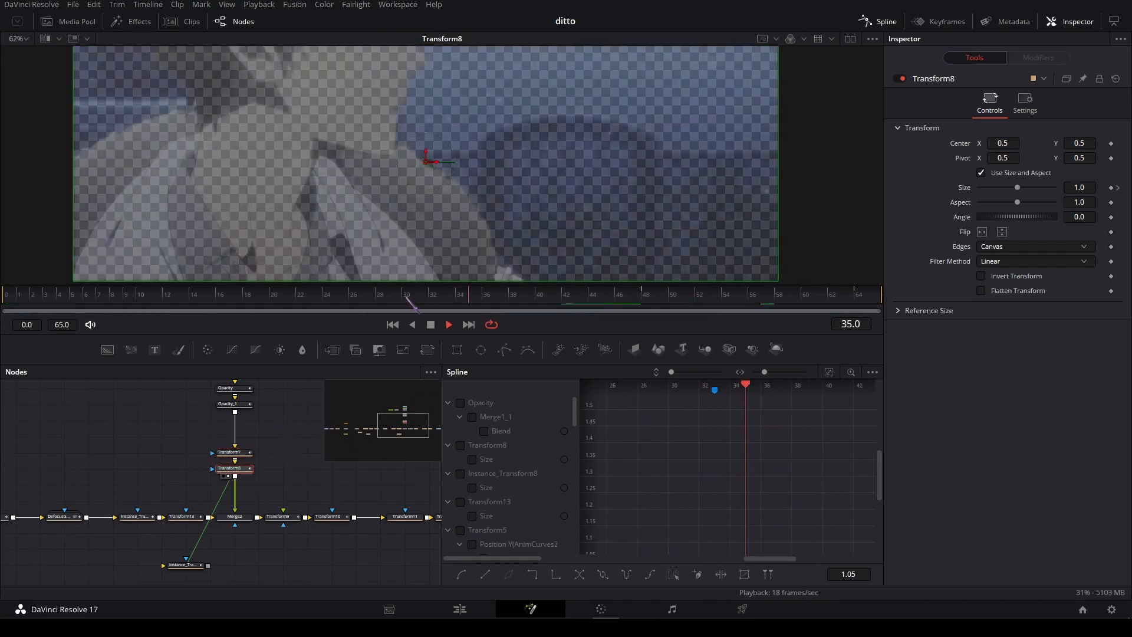
{"action": "left_click", "coordinate": [337, 299]}
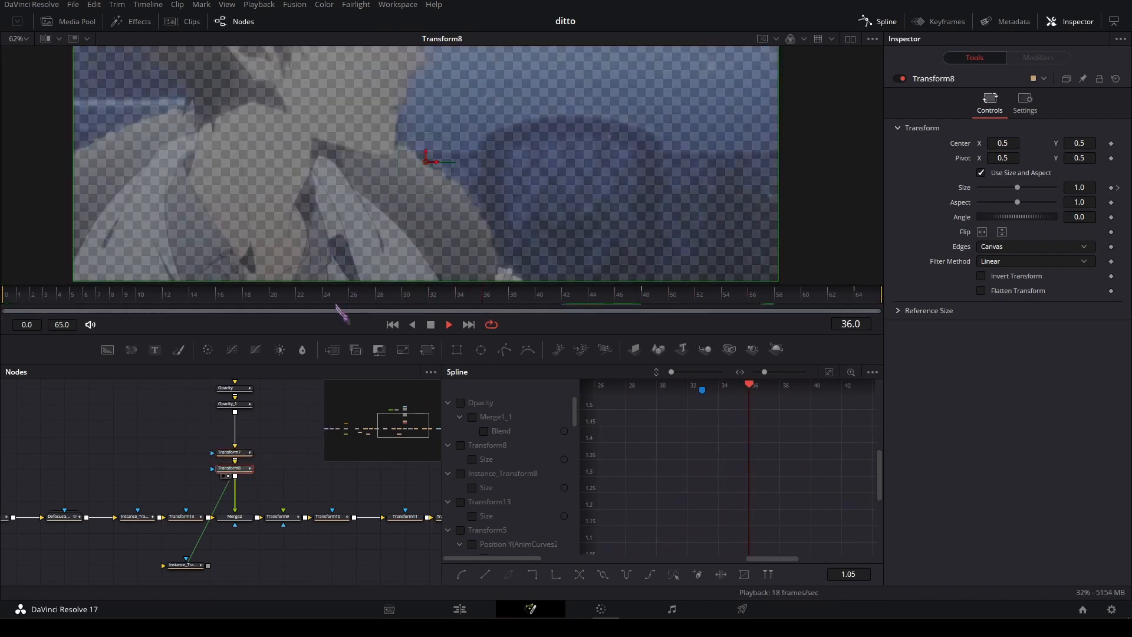
Show Instance_Transform7 on the first clip's branch and replay it from frames 24 to 28 to examine the matching Size zoom.
{"action": "left_click", "coordinate": [241, 517]}
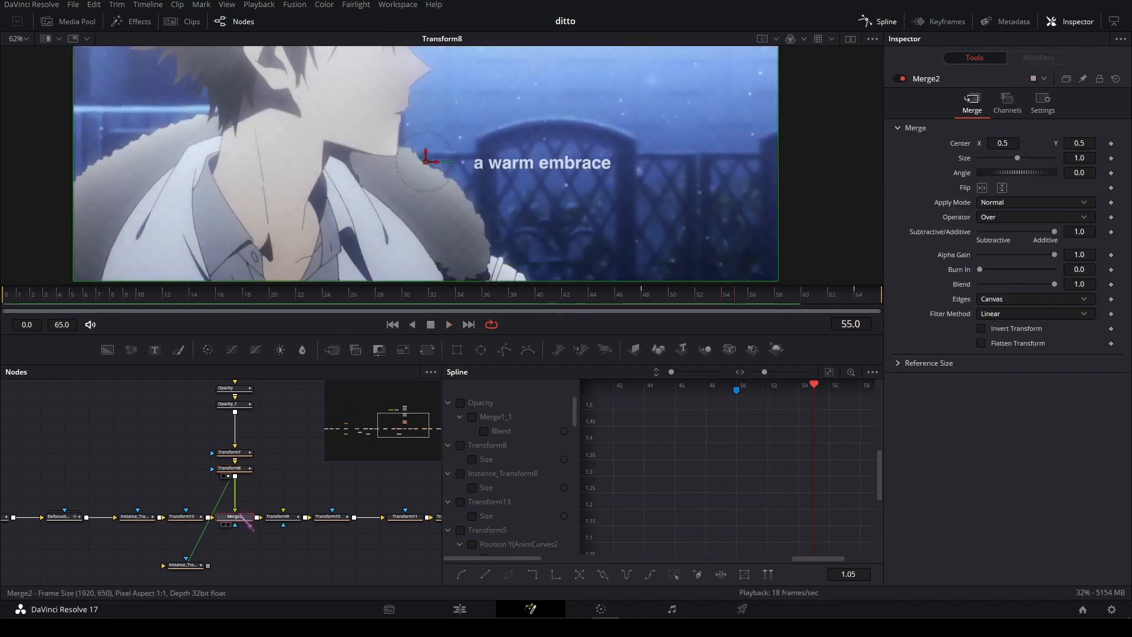
{"action": "left_click", "coordinate": [145, 517]}
{"action": "key", "text": "2"}
{"action": "left_click", "coordinate": [377, 292]}
{"action": "key", "text": "space"}
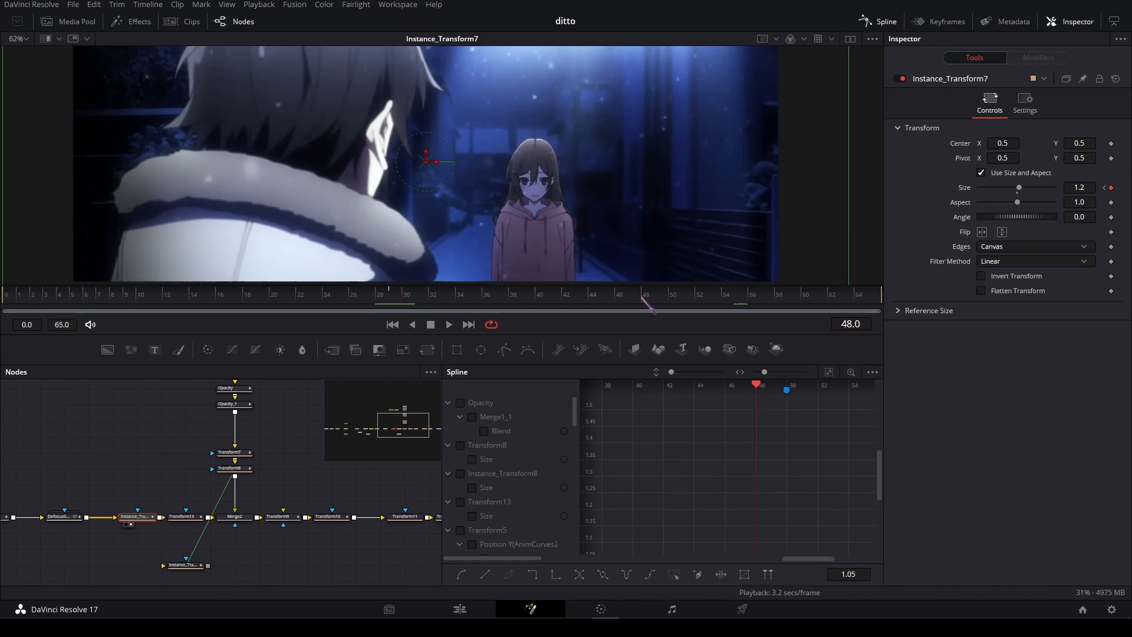
{"action": "left_click", "coordinate": [377, 298]}
{"action": "left_click", "coordinate": [374, 297]}
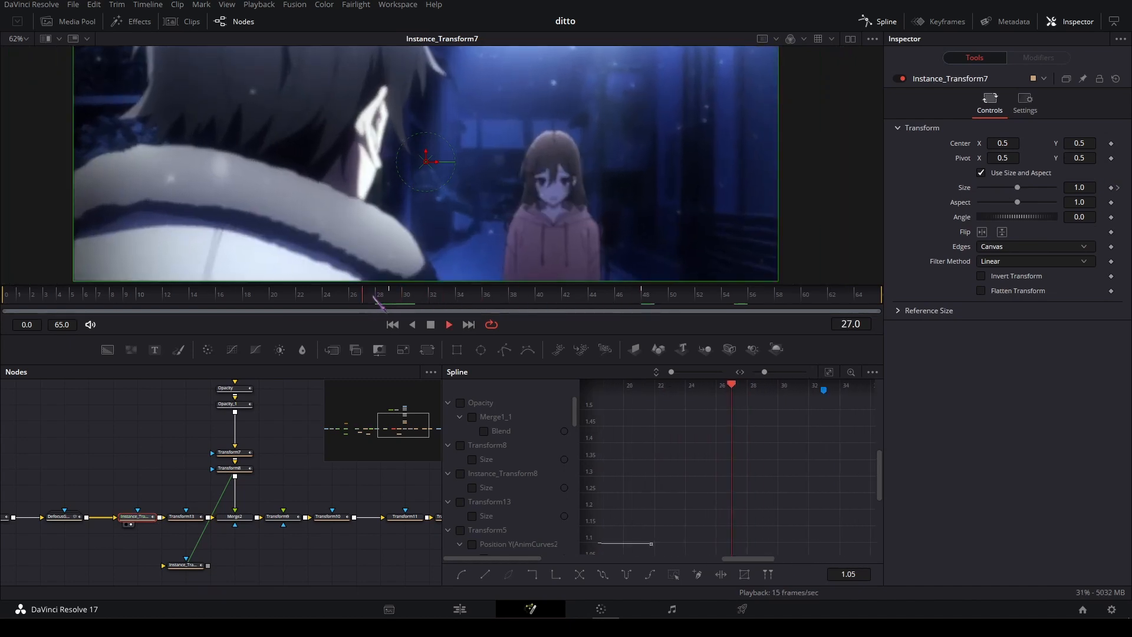
{"action": "left_click", "coordinate": [377, 292]}
{"action": "left_click_drag", "start_coordinate": [377, 292], "coordinate": [322, 294]}
{"action": "key", "text": "space"}
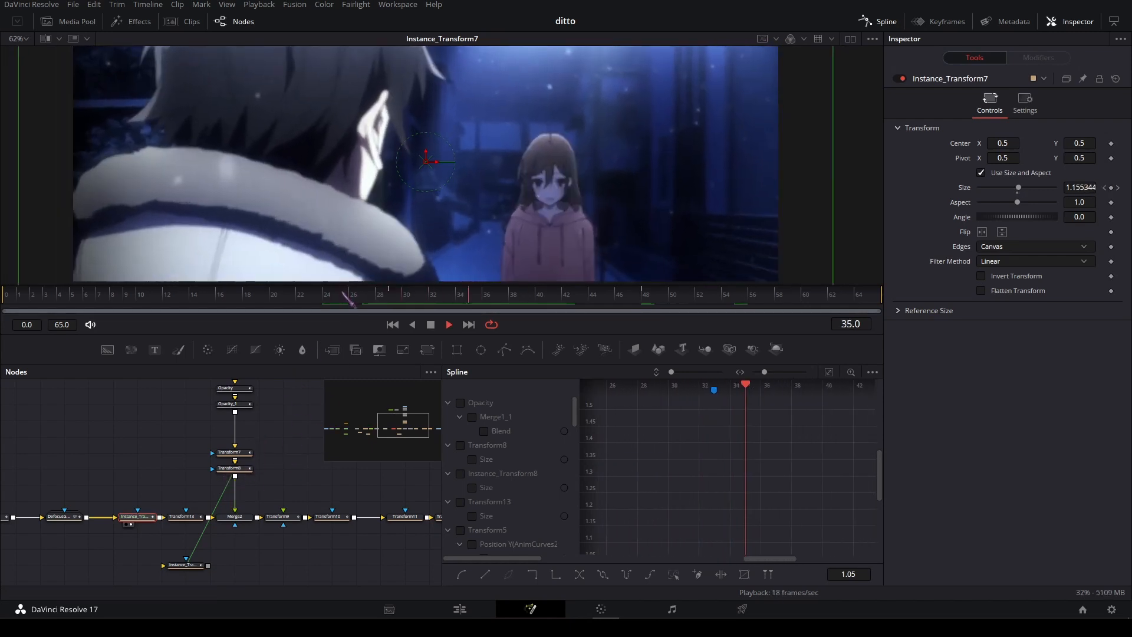
Show Transform13 and play it from around frame 30 to examine the first clip's Size animation.
{"action": "left_click", "coordinate": [197, 517]}
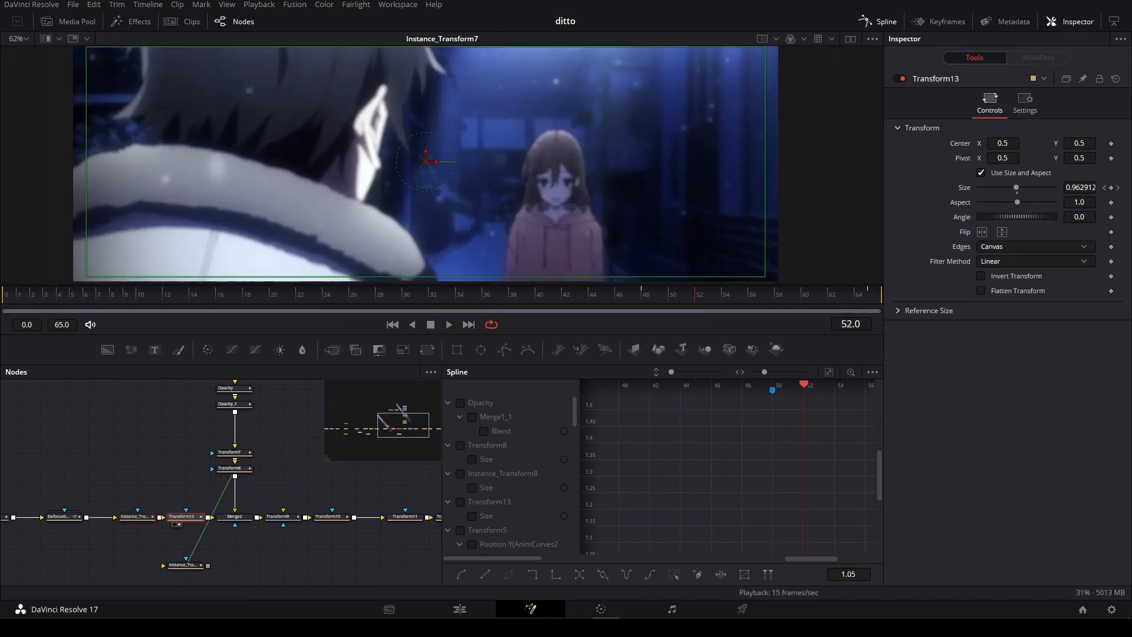
{"action": "left_click", "coordinate": [408, 293]}
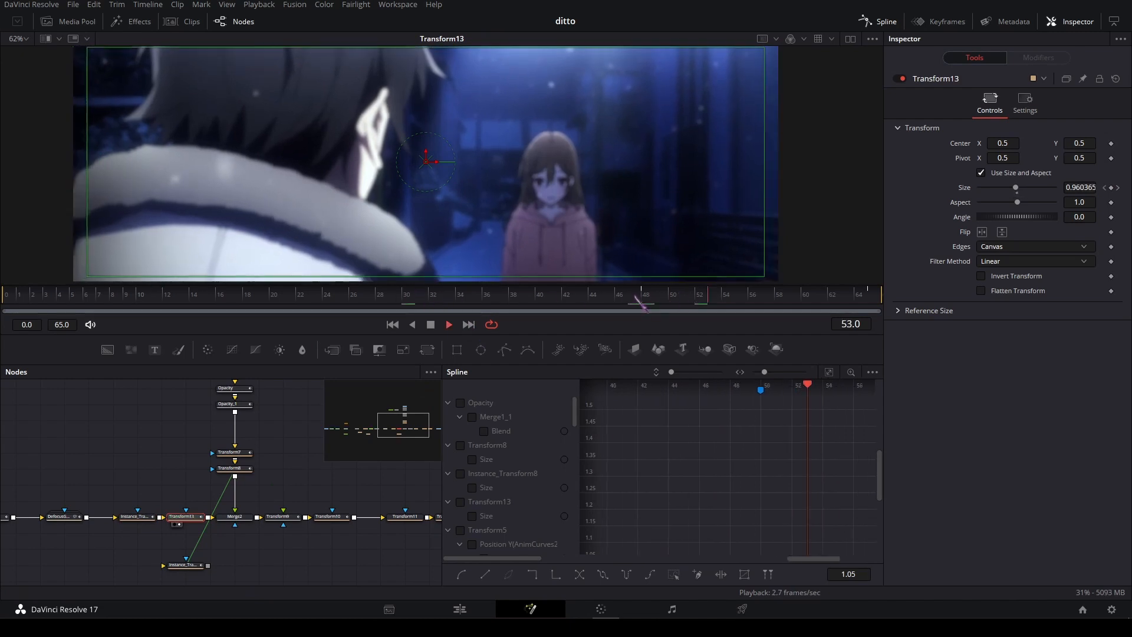
{"action": "key", "text": "space"}
Show Merge2 and replay the transition from around frame 24 to review how the two zoomed clips blend together.
{"action": "left_click", "coordinate": [245, 517]}
{"action": "left_click", "coordinate": [470, 294]}
{"action": "key", "text": "space"}
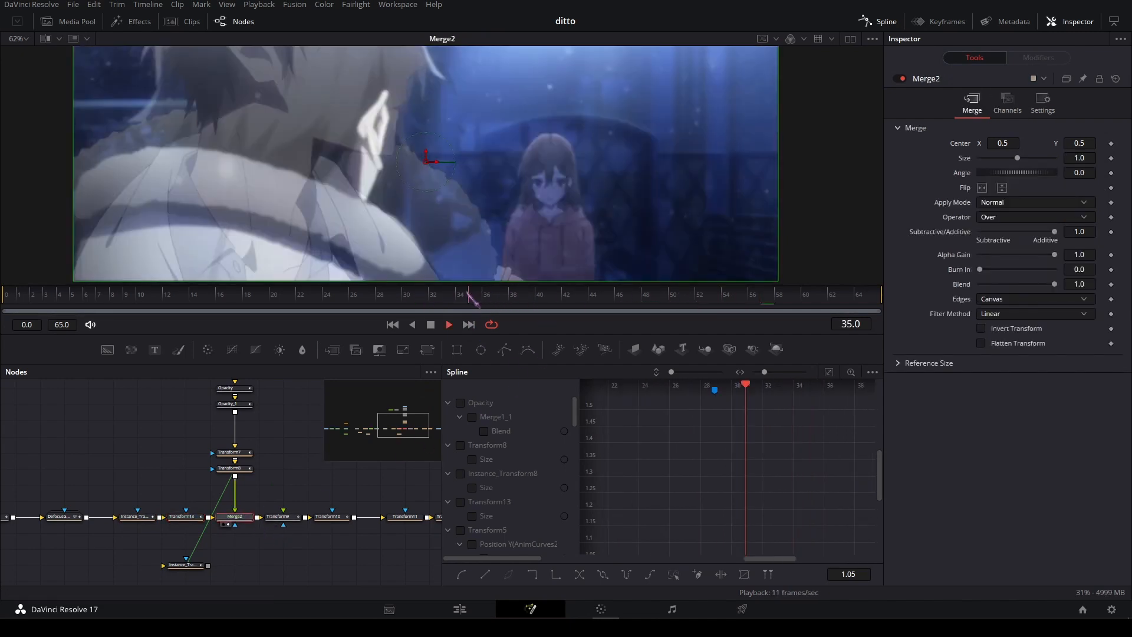
{"action": "left_click", "coordinate": [323, 295]}
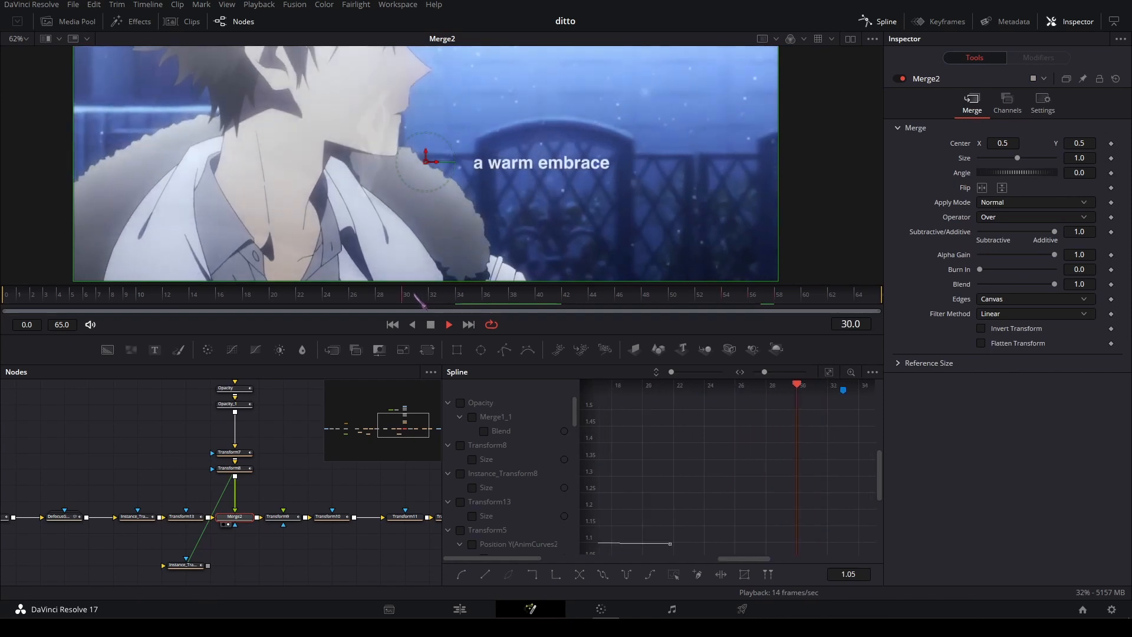
{"action": "left_click", "coordinate": [340, 295]}
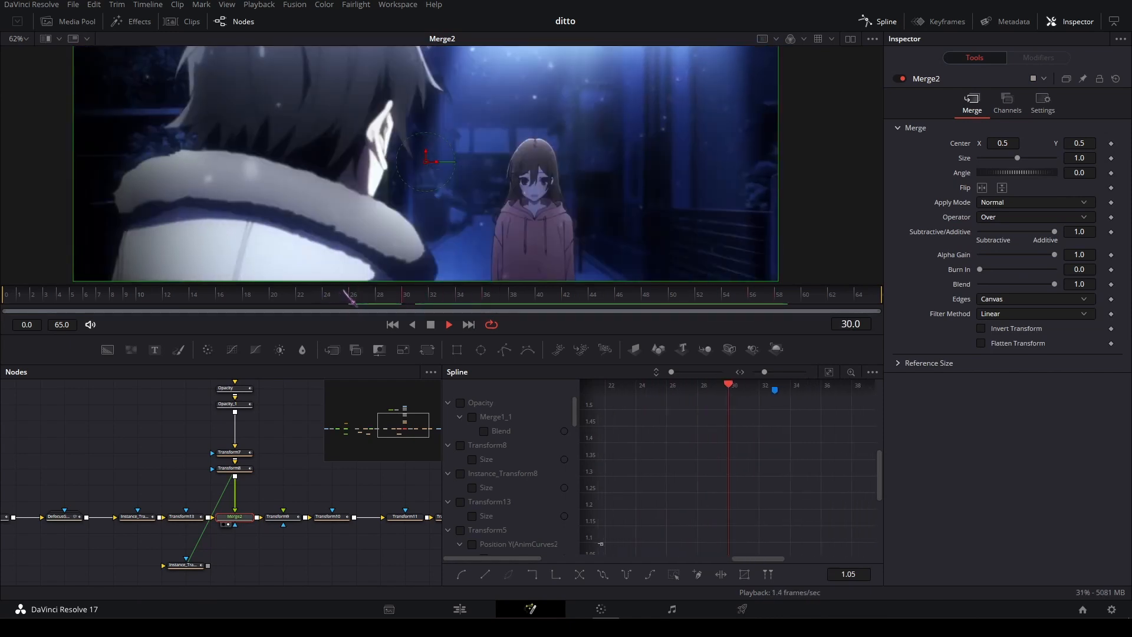
{"action": "left_click", "coordinate": [349, 295]}
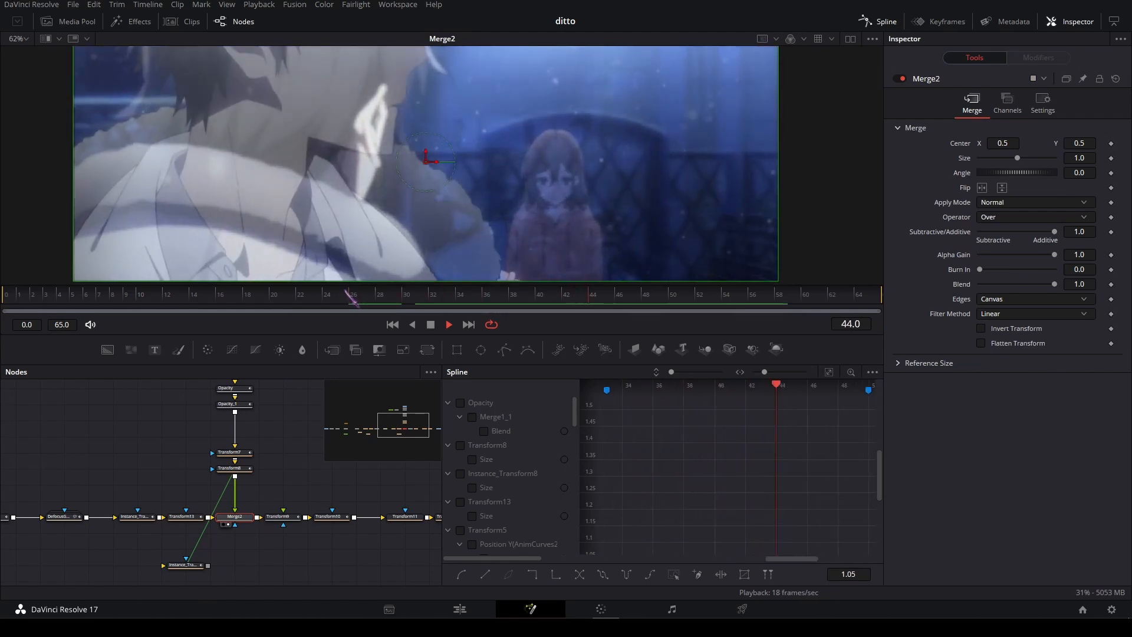
{"action": "key", "text": "space"}
Show Transform9 after Merge2 and play it from frame 28 to examine its Position Y movement.
{"action": "left_click_drag", "start_coordinate": [257, 490], "coordinate": [173, 465]}
{"action": "left_click", "coordinate": [239, 461]}
{"action": "left_click", "coordinate": [163, 501]}
{"action": "key", "text": "2"}
{"action": "left_click_drag", "start_coordinate": [508, 291], "coordinate": [379, 298]}
{"action": "key", "text": "space"}
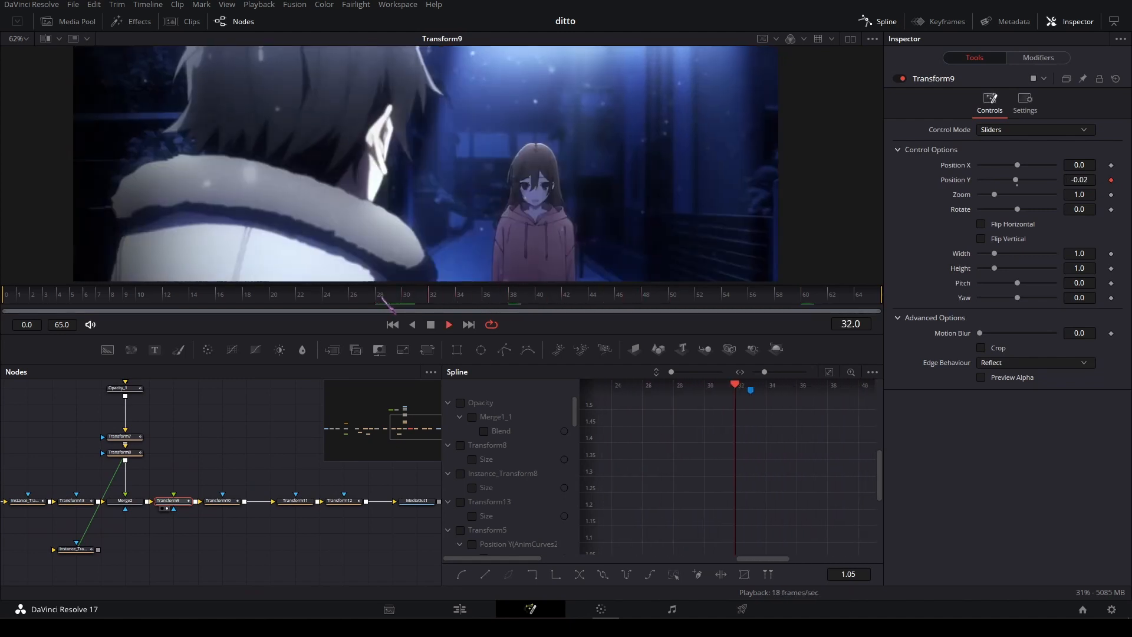
{"action": "key", "text": "space"}
Show Transform10 and scrub from frame 44 towards the end of the composition to examine its Center Y movement.
{"action": "left_click", "coordinate": [230, 501]}
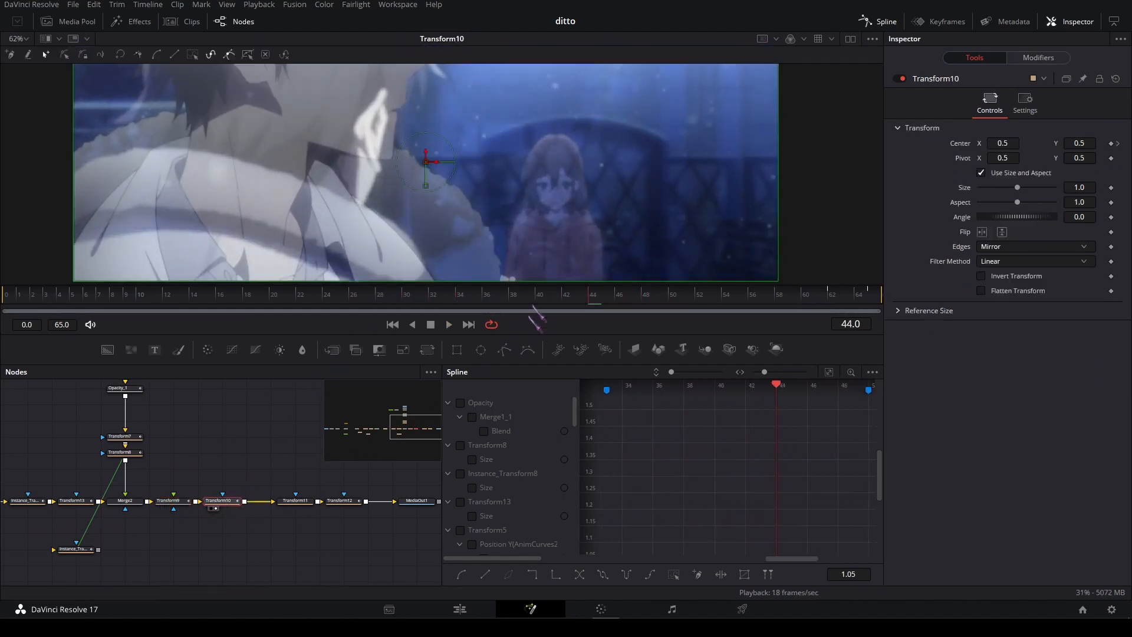
{"action": "left_click_drag", "start_coordinate": [593, 298], "coordinate": [847, 292]}
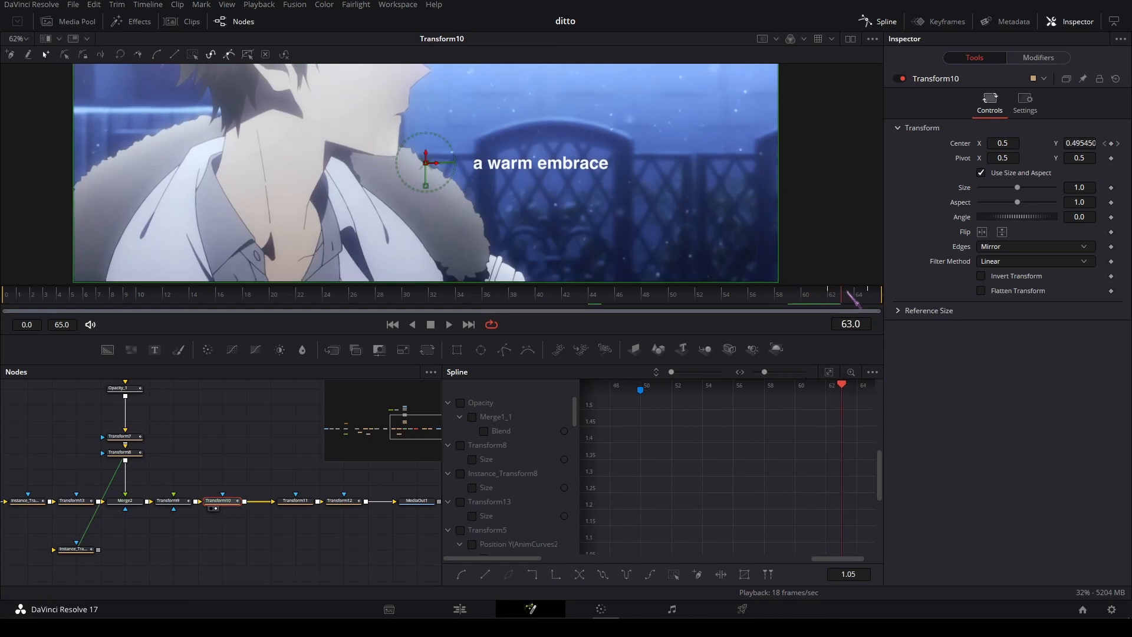
{"action": "key", "text": "space"}
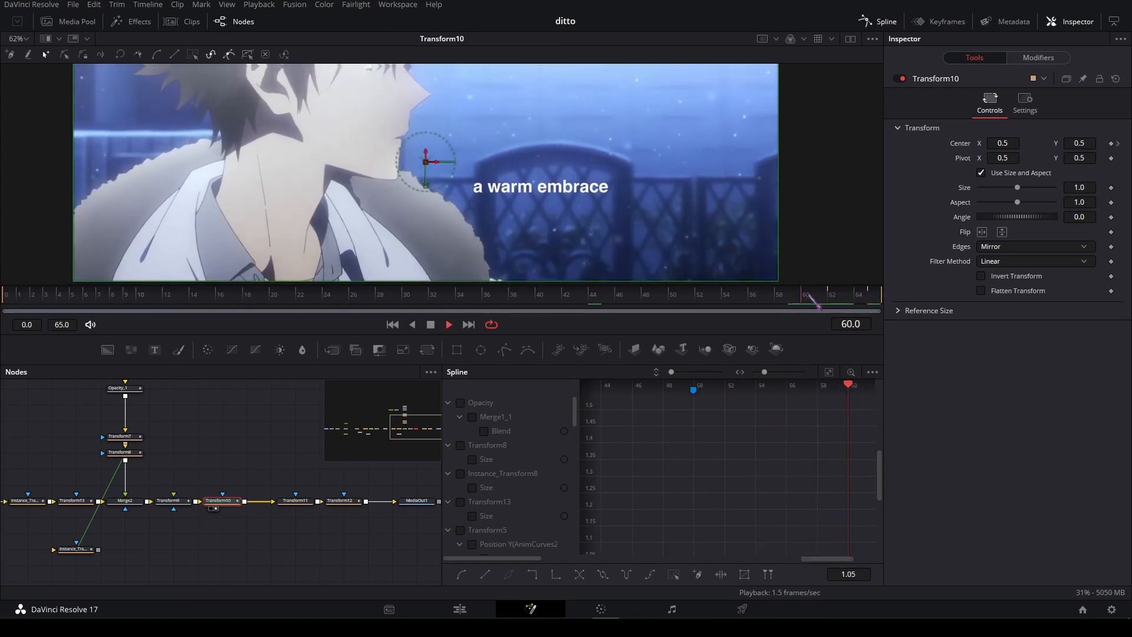
{"action": "left_click_drag", "start_coordinate": [818, 296], "coordinate": [894, 306]}
Show Transform11 and scrub the composition's last frames to check its fixed Center and Size reframing.
{"action": "left_click", "coordinate": [302, 503]}
{"action": "key", "text": "2"}
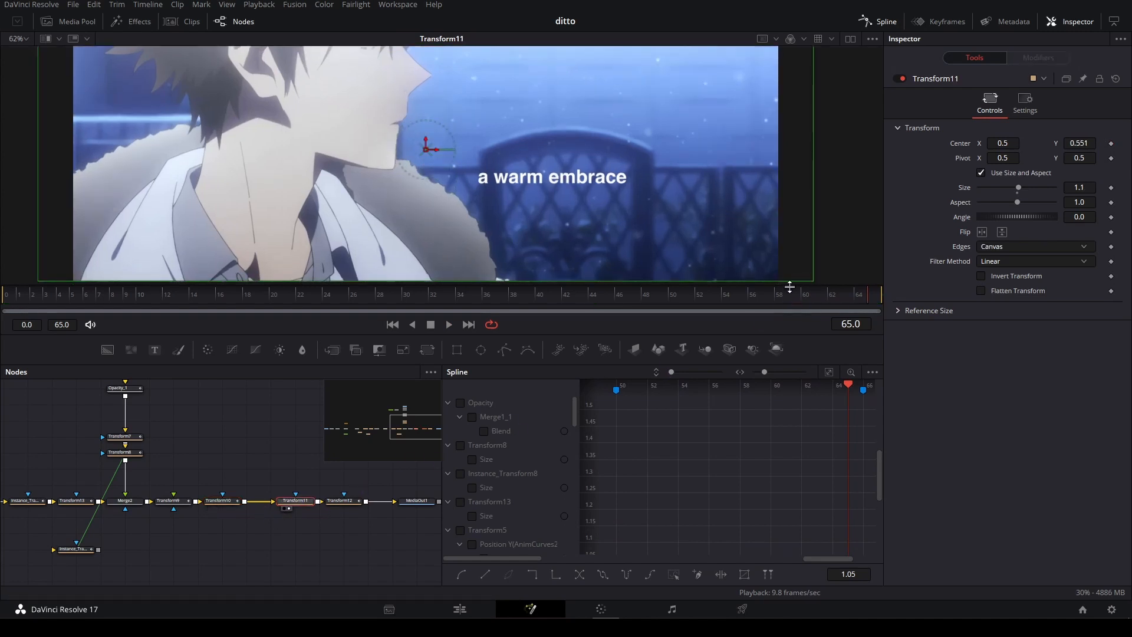
{"action": "left_click_drag", "start_coordinate": [793, 286], "coordinate": [894, 309]}
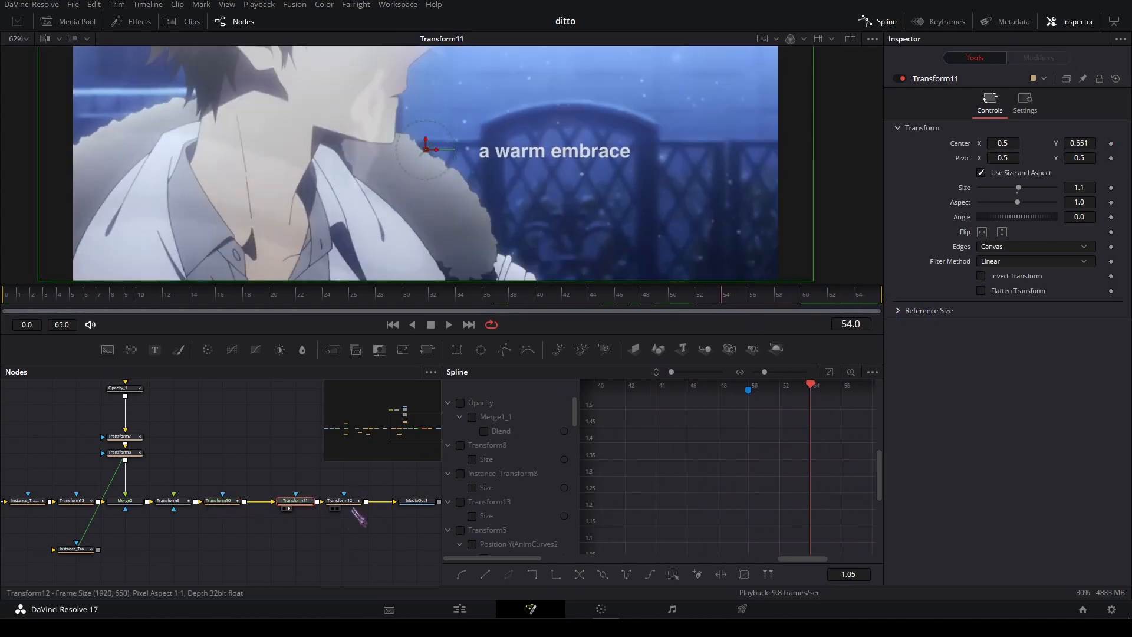
Show Transform12 and scrub around frames 61 to 65 to examine its Size zoom at the end of the composition.
{"action": "left_click", "coordinate": [348, 502]}
{"action": "left_click_drag", "start_coordinate": [801, 293], "coordinate": [873, 293]}
{"action": "key", "text": "space"}
{"action": "left_click", "coordinate": [817, 295]}
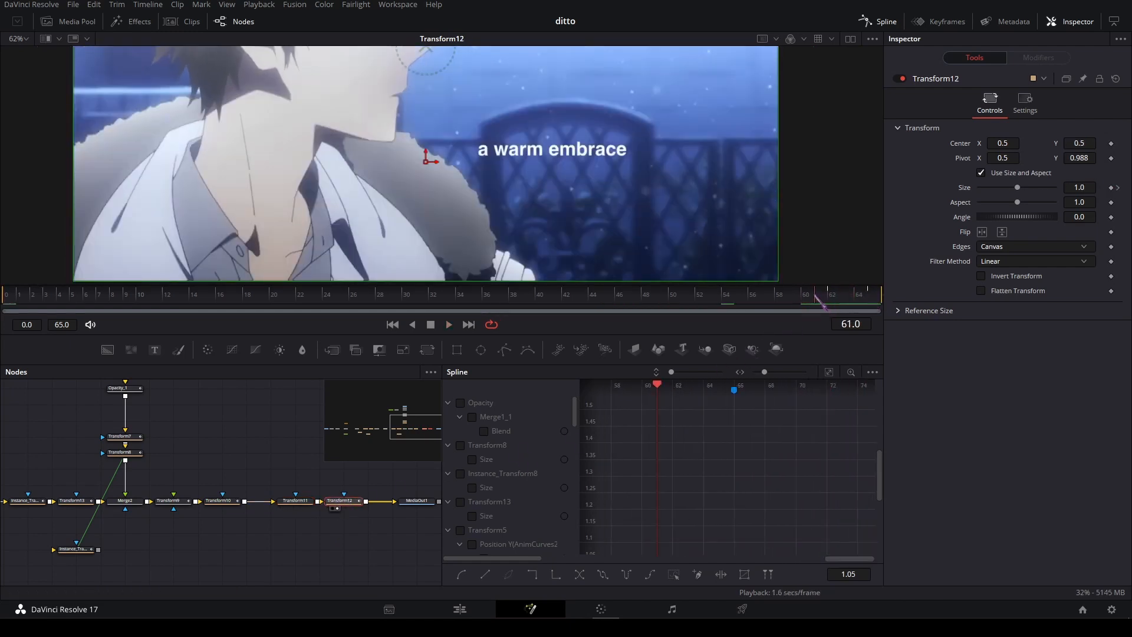
{"action": "left_click", "coordinate": [828, 295]}
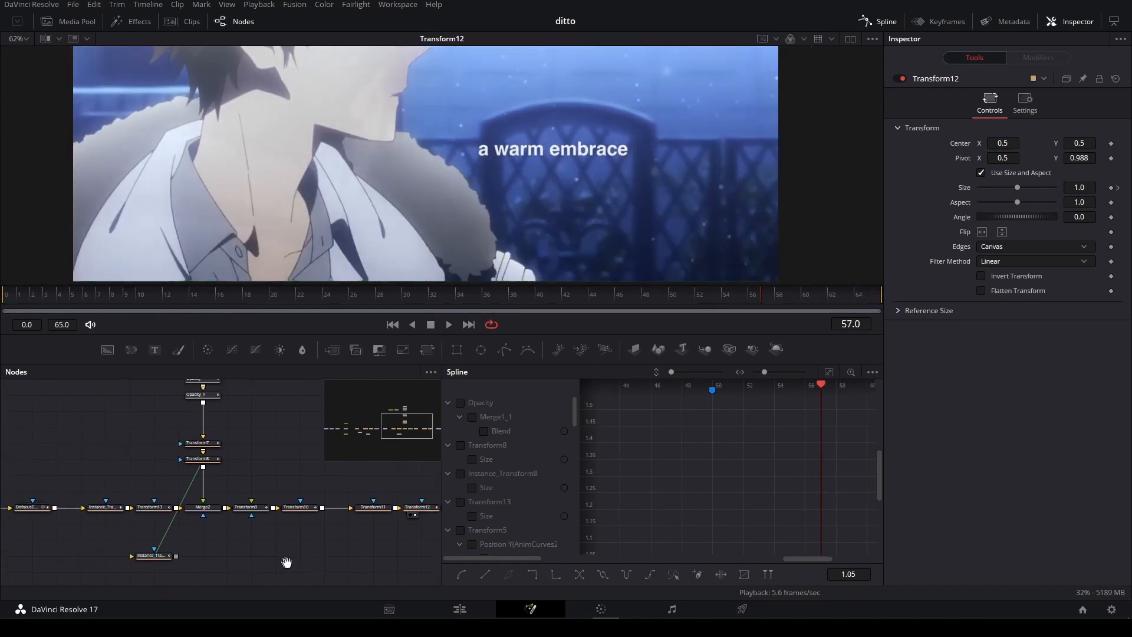
Return to the edit timeline and open the Fusion composition on track V2 at 01:00:13:07 in Fusion.
{"action": "left_click", "coordinate": [469, 609]}
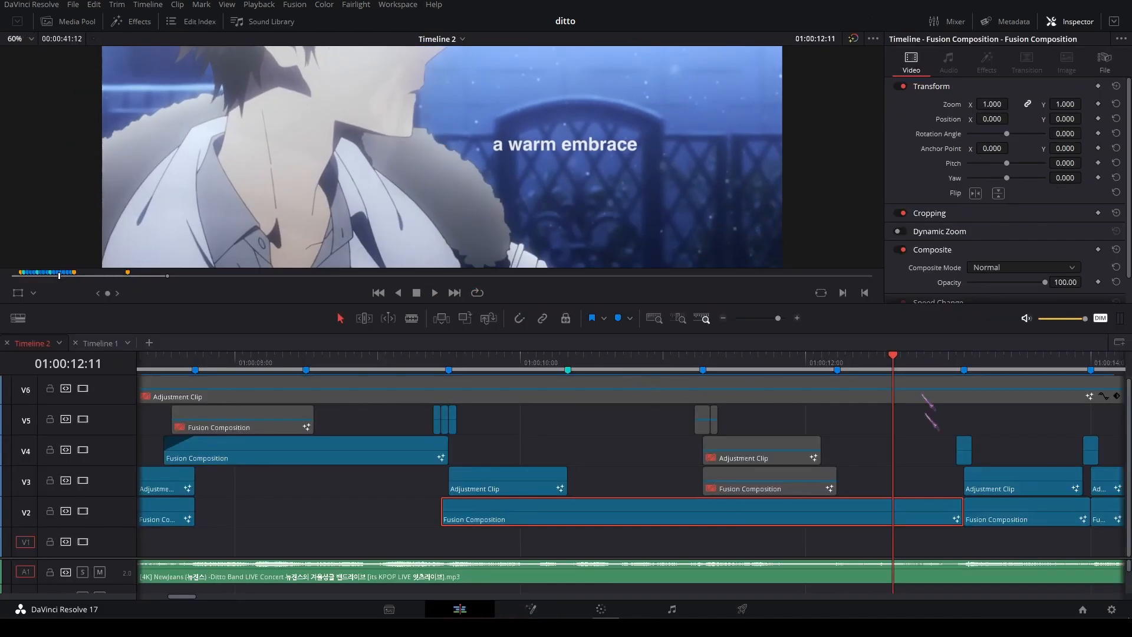
{"action": "mouse_move", "coordinate": [925, 414]}
{"action": "left_mouse_down"}
{"action": "mouse_move", "coordinate": [561, 385]}
{"action": "mouse_move", "coordinate": [573, 360]}
{"action": "mouse_move", "coordinate": [605, 361]}
{"action": "mouse_move", "coordinate": [589, 368]}
{"action": "mouse_move", "coordinate": [605, 383]}
{"action": "mouse_move", "coordinate": [589, 407]}
{"action": "left_mouse_up"}
{"action": "left_click", "coordinate": [617, 444]}
{"action": "left_click_drag", "start_coordinate": [581, 368], "coordinate": [641, 396]}
{"action": "left_click", "coordinate": [654, 448]}
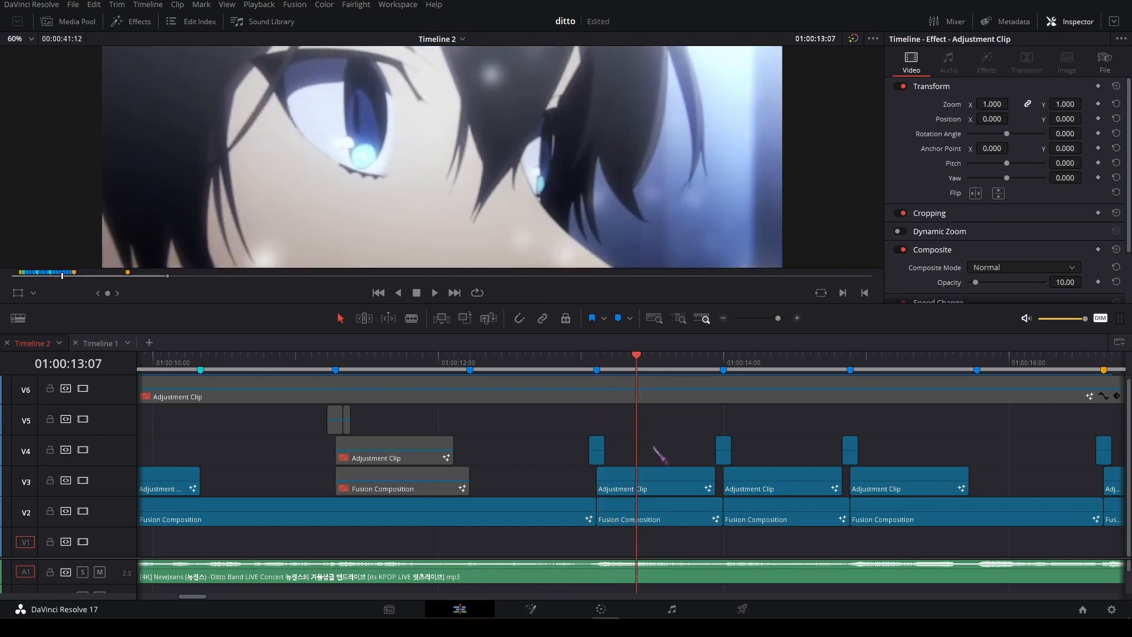
{"action": "right_click", "coordinate": [660, 511]}
{"action": "left_click", "coordinate": [705, 430]}
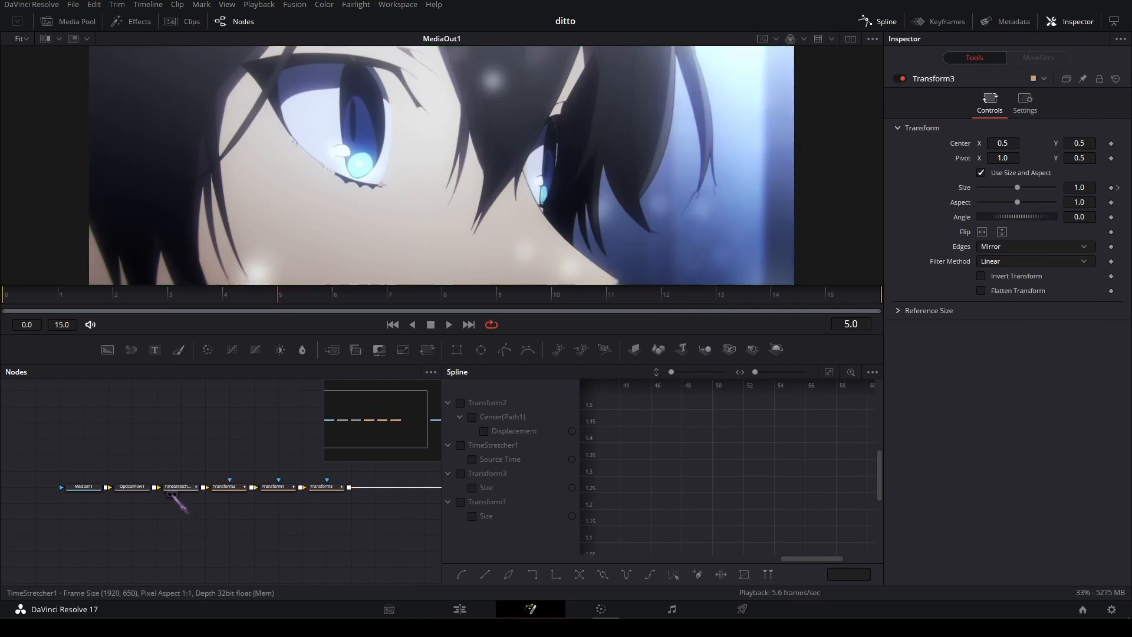
Play the source clip MediaIn1, and show TimeStretcher1 to check how it stretches the clip over the composition.
{"action": "left_click", "coordinate": [93, 489]}
{"action": "key", "text": "2"}
{"action": "key", "text": "space"}
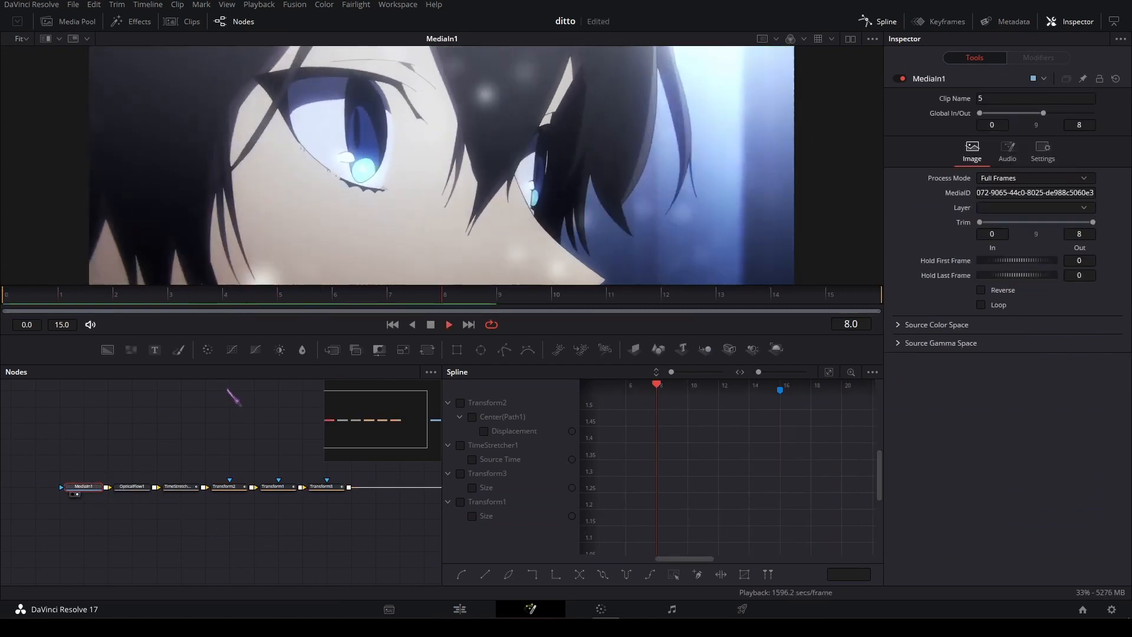
{"action": "left_click", "coordinate": [186, 487]}
{"action": "key", "text": "2"}
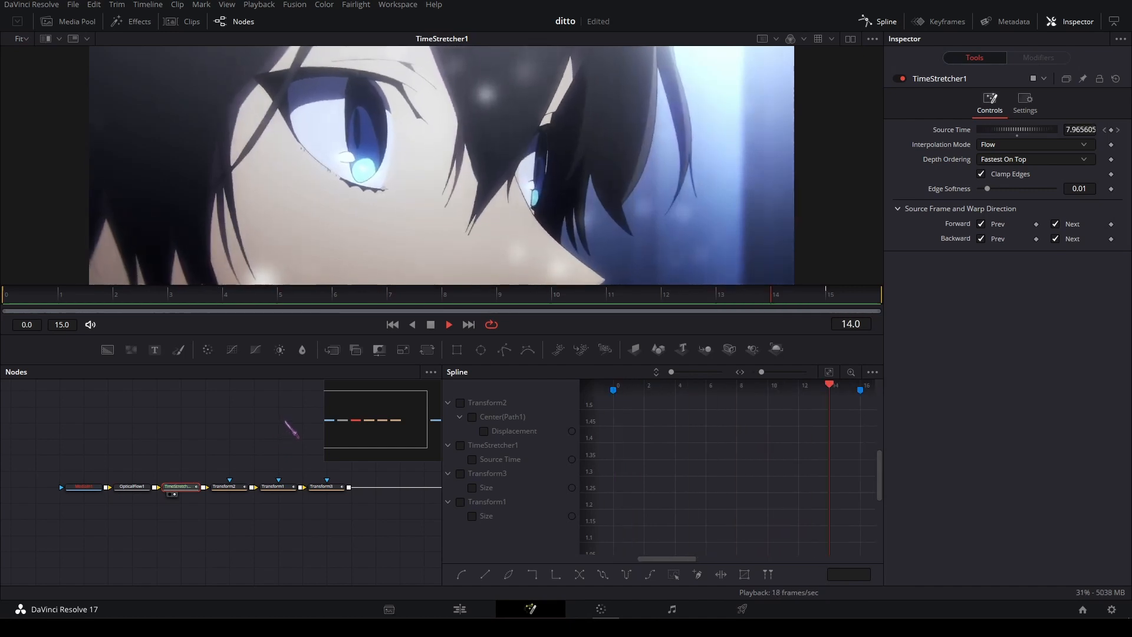
{"action": "key", "text": "space"}
{"action": "left_click_drag", "start_coordinate": [290, 424], "coordinate": [239, 419]}
Show Transform2 and play it to examine its vertical Center movement.
{"action": "left_click", "coordinate": [175, 481]}
{"action": "key", "text": "2"}
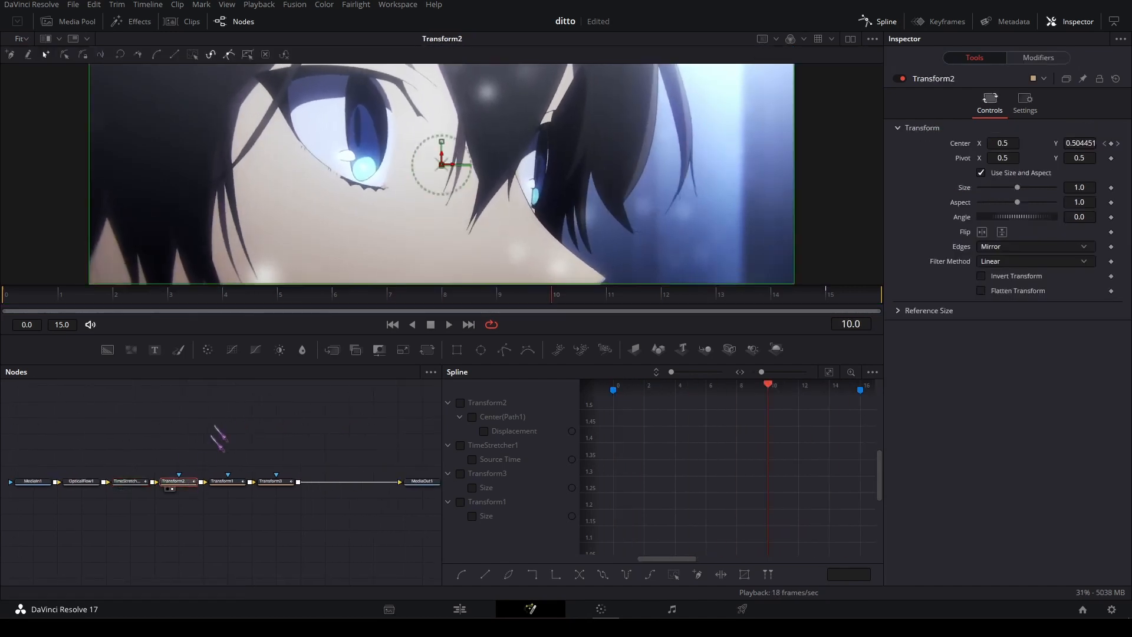
{"action": "key", "text": "space"}
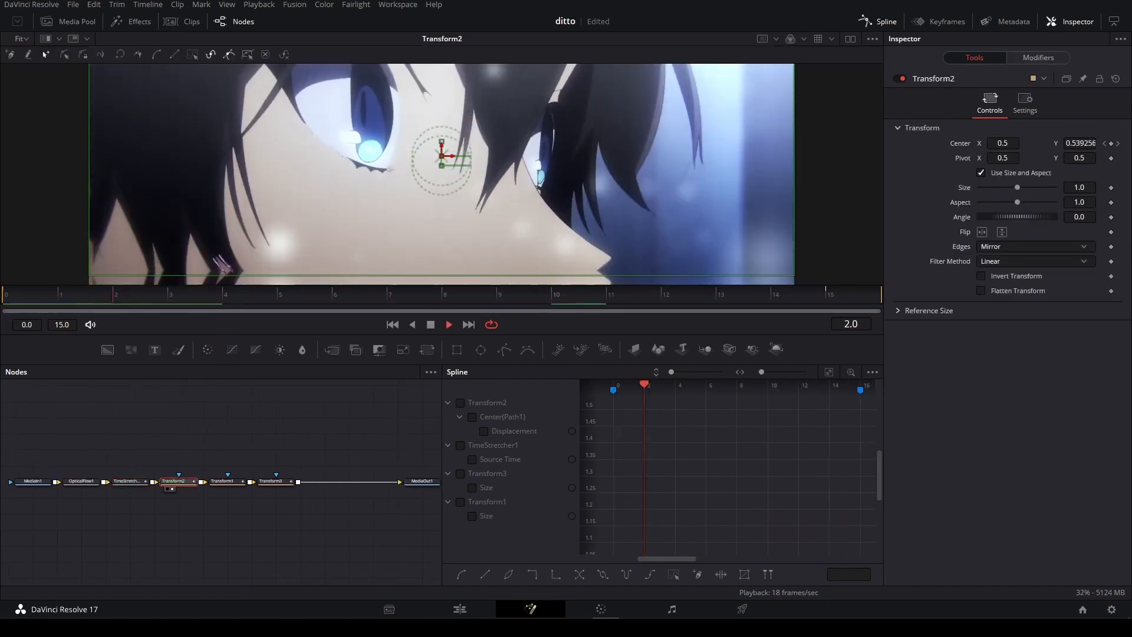
{"action": "key", "text": "space"}
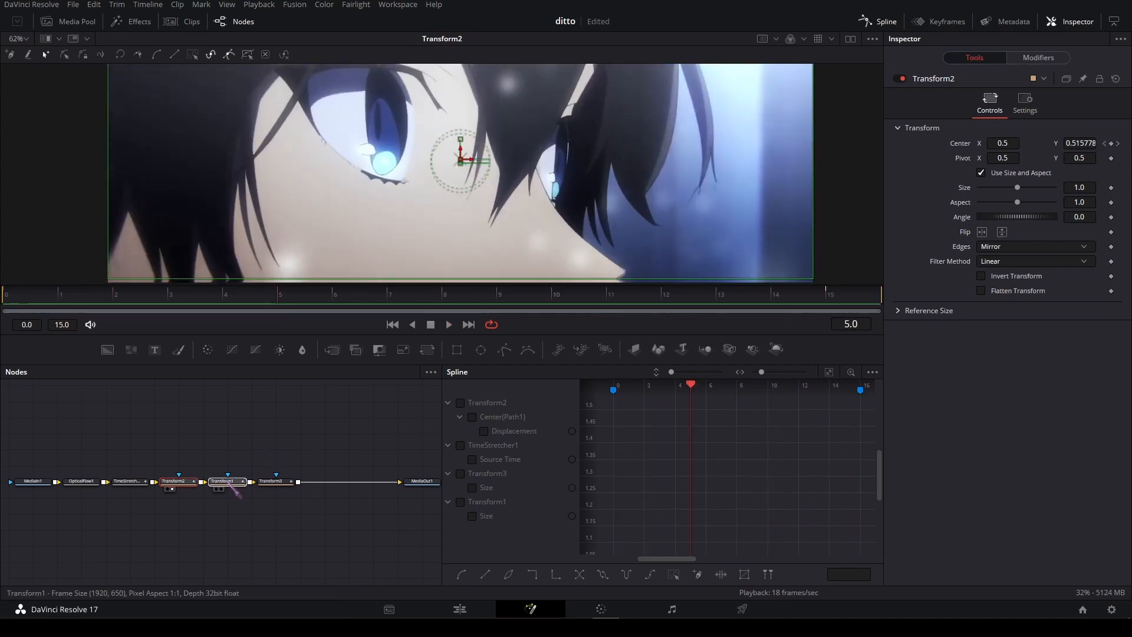
Show Transform1 and play it to examine its Size zoom with mirrored edges.
{"action": "left_click", "coordinate": [232, 486]}
{"action": "key", "text": "2"}
{"action": "key", "text": "space"}
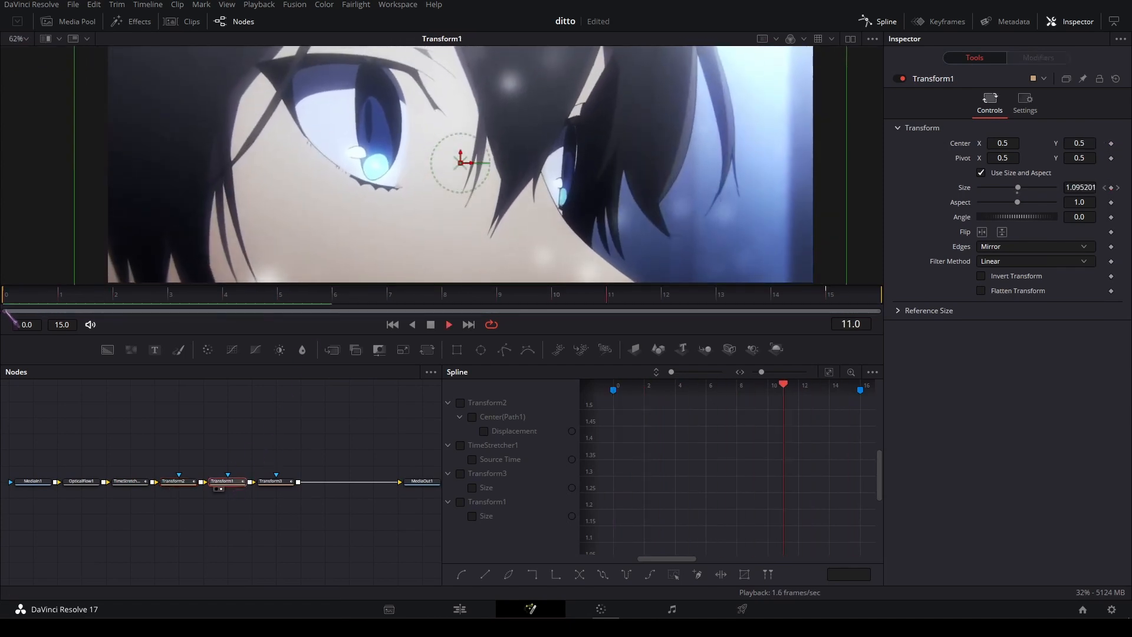
{"action": "left_click_drag", "start_coordinate": [297, 452], "coordinate": [270, 445]}
{"action": "key", "text": "space"}
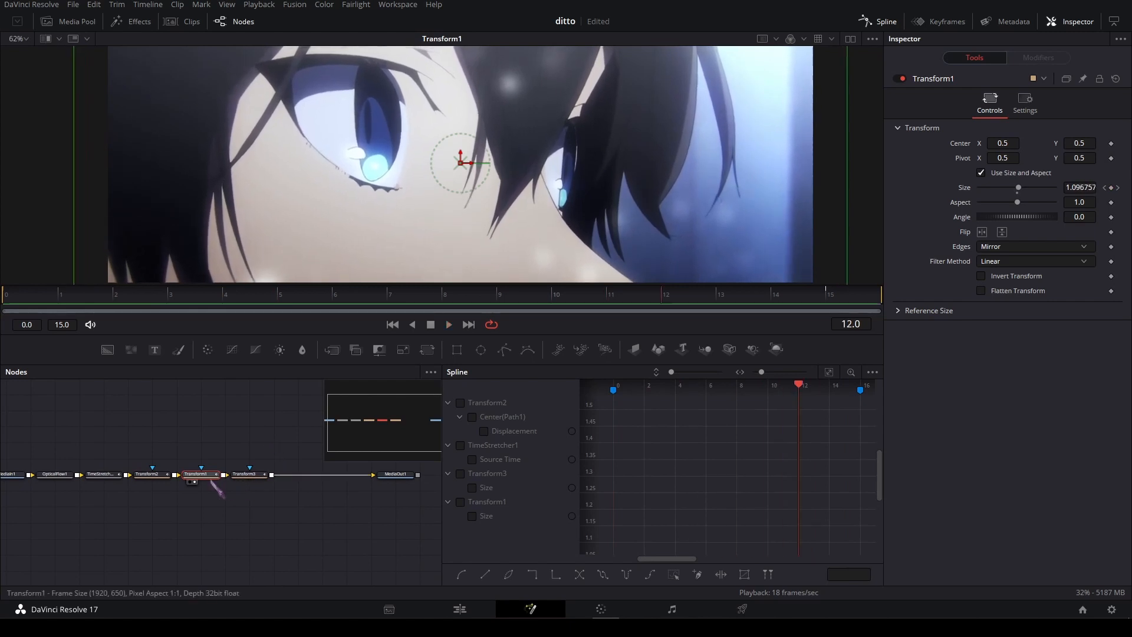
Show Transform2 with its Displacement curve, and play Transform3 to examine its Size zoom.
{"action": "left_click", "coordinate": [169, 475]}
{"action": "key", "text": "2"}
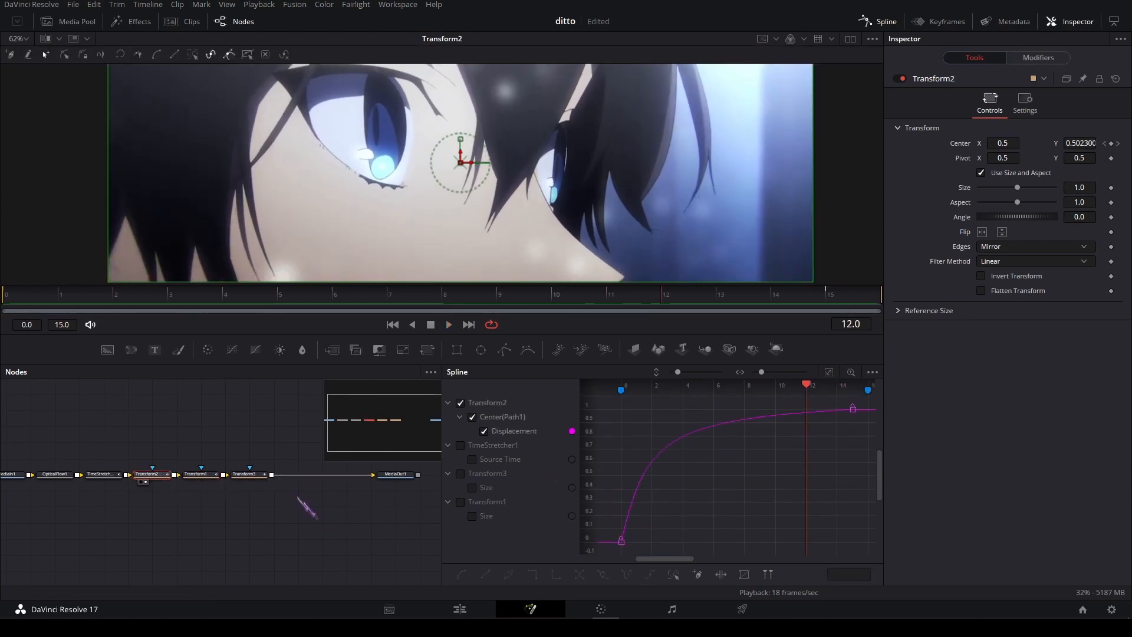
{"action": "left_click", "coordinate": [248, 474]}
{"action": "key", "text": "2"}
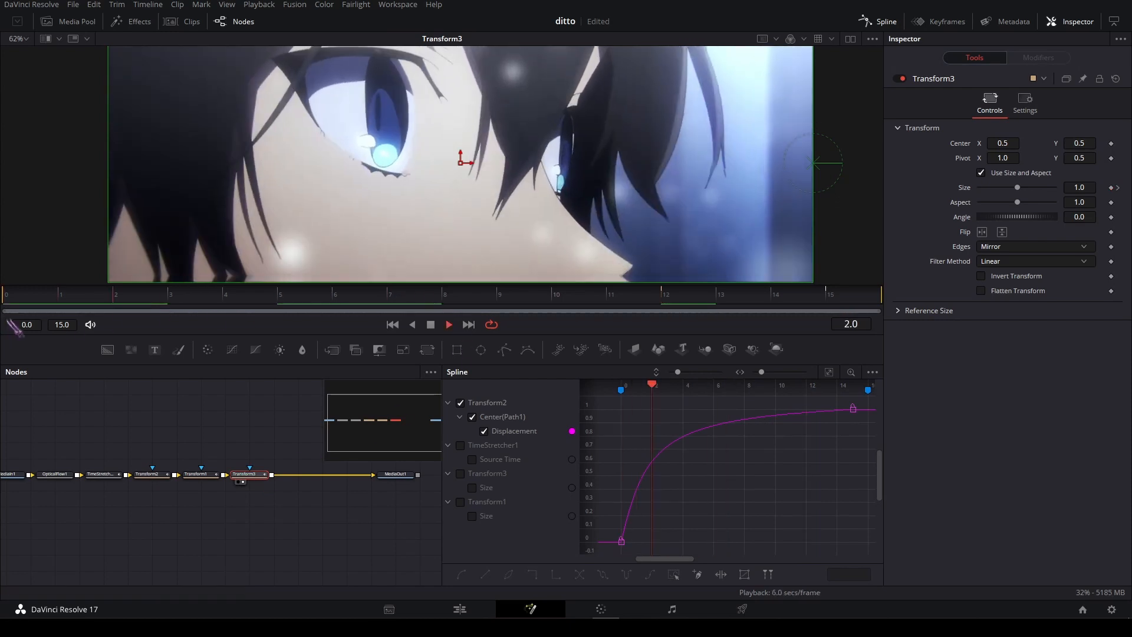
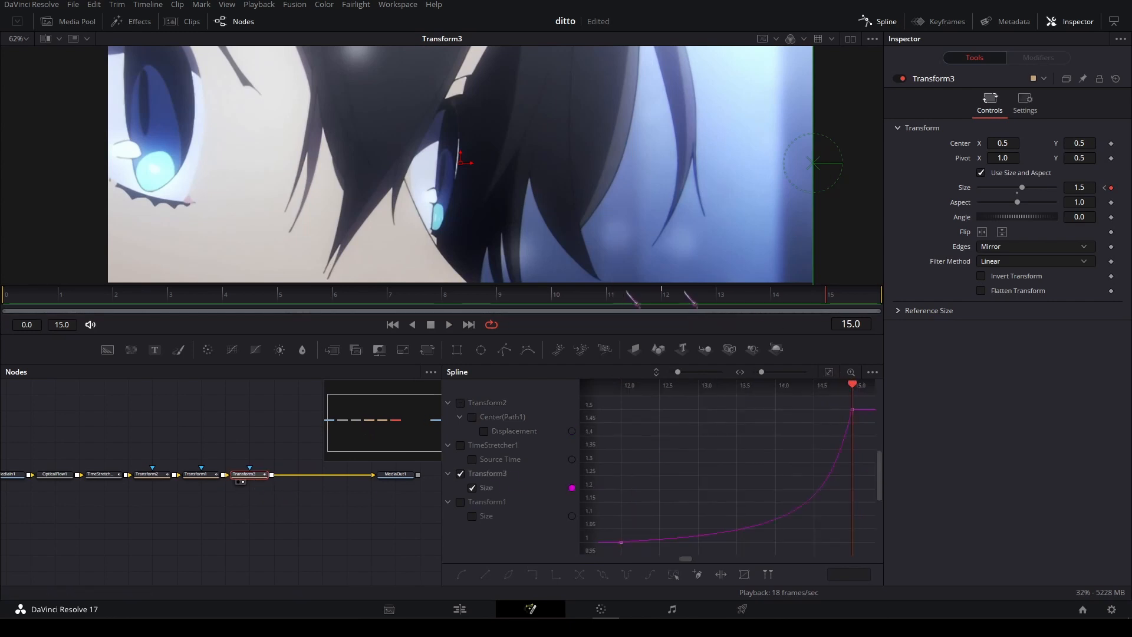
Replay Transform3 alongside its Size curve to examine how the zoom eases in at the end of the composition.
{"action": "left_click", "coordinate": [618, 294]}
{"action": "key", "text": "space"}
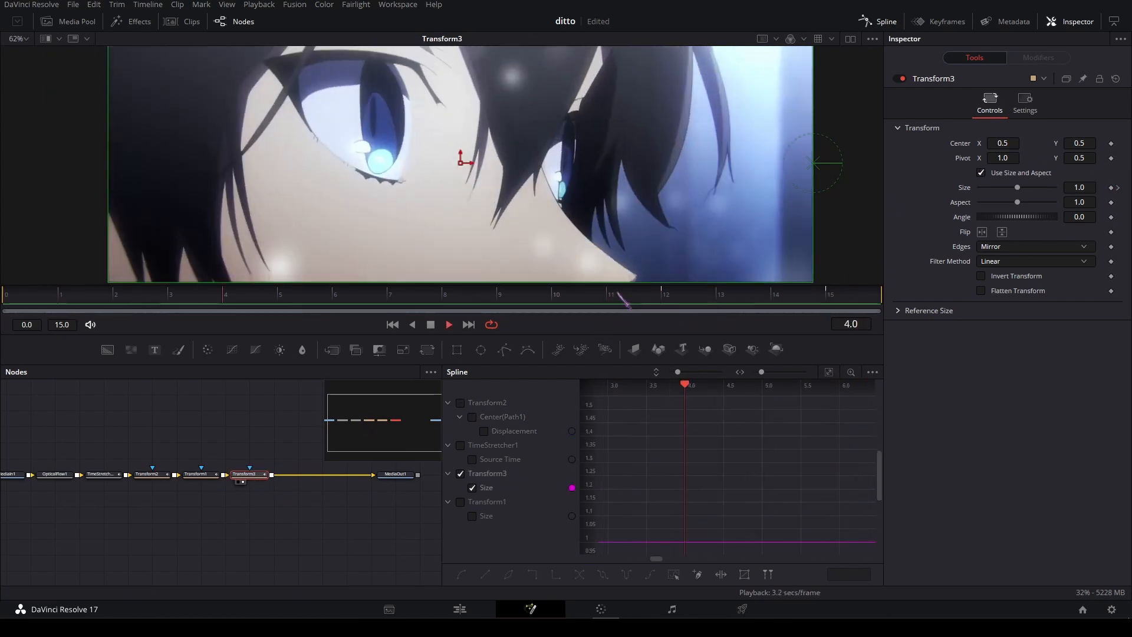
{"action": "key", "text": "space"}
{"action": "left_click_drag", "start_coordinate": [412, 541], "coordinate": [356, 511]}
Return to the edit timeline and open the next V2 Fusion composition, at 01:00:14:04, on the Fusion page.
{"action": "left_click", "coordinate": [461, 609]}
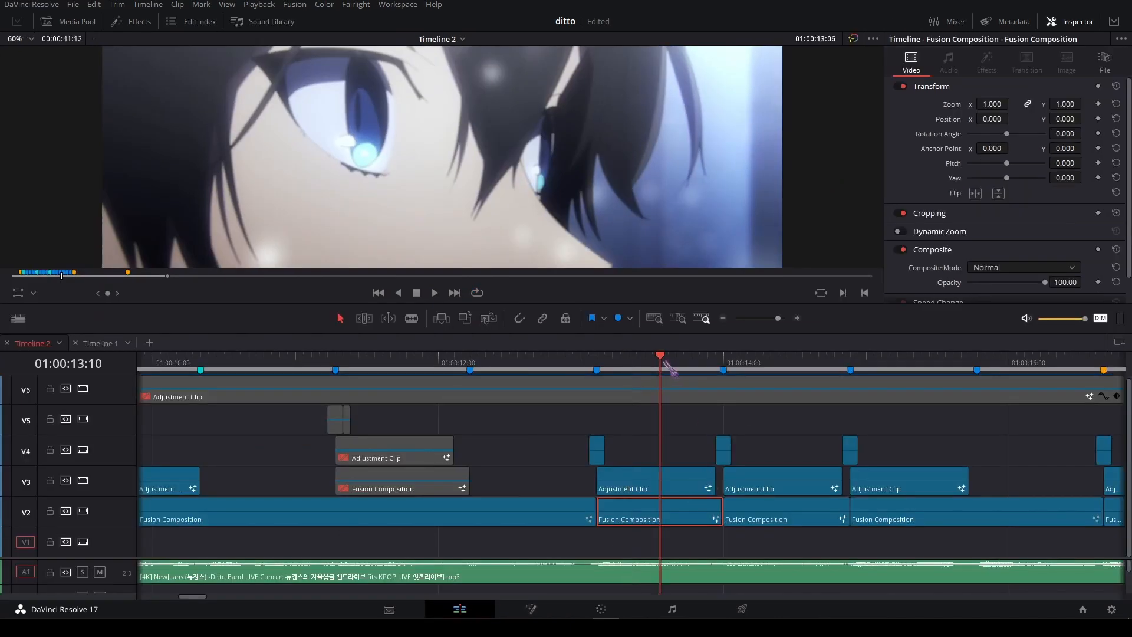
{"action": "left_click_drag", "start_coordinate": [663, 361], "coordinate": [755, 367]}
{"action": "right_click", "coordinate": [780, 512]}
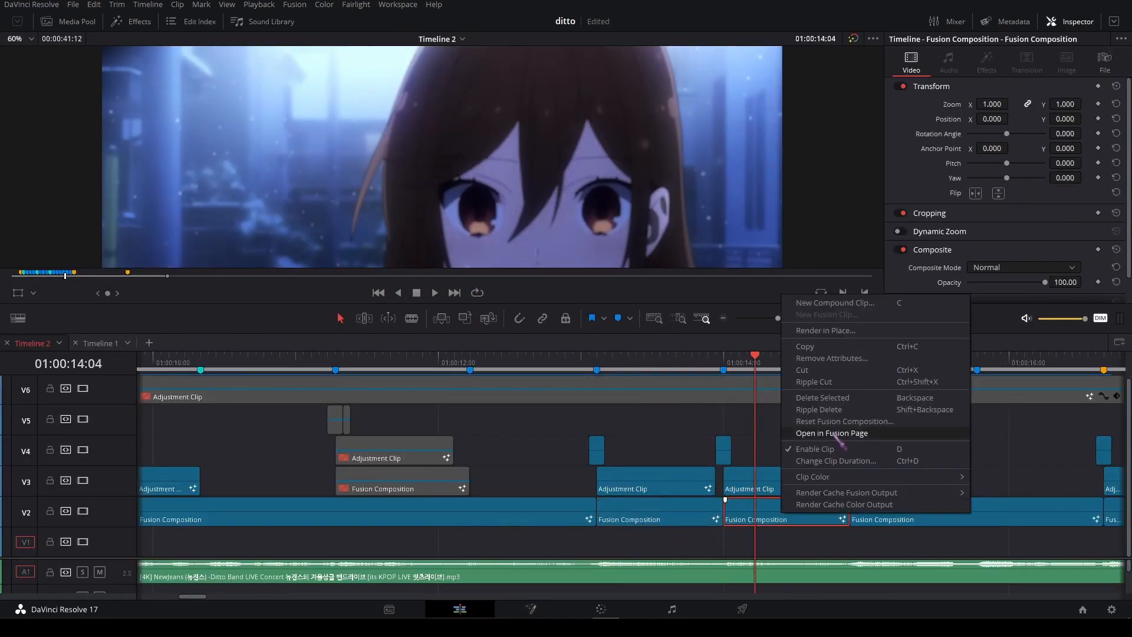
{"action": "left_click", "coordinate": [835, 436]}
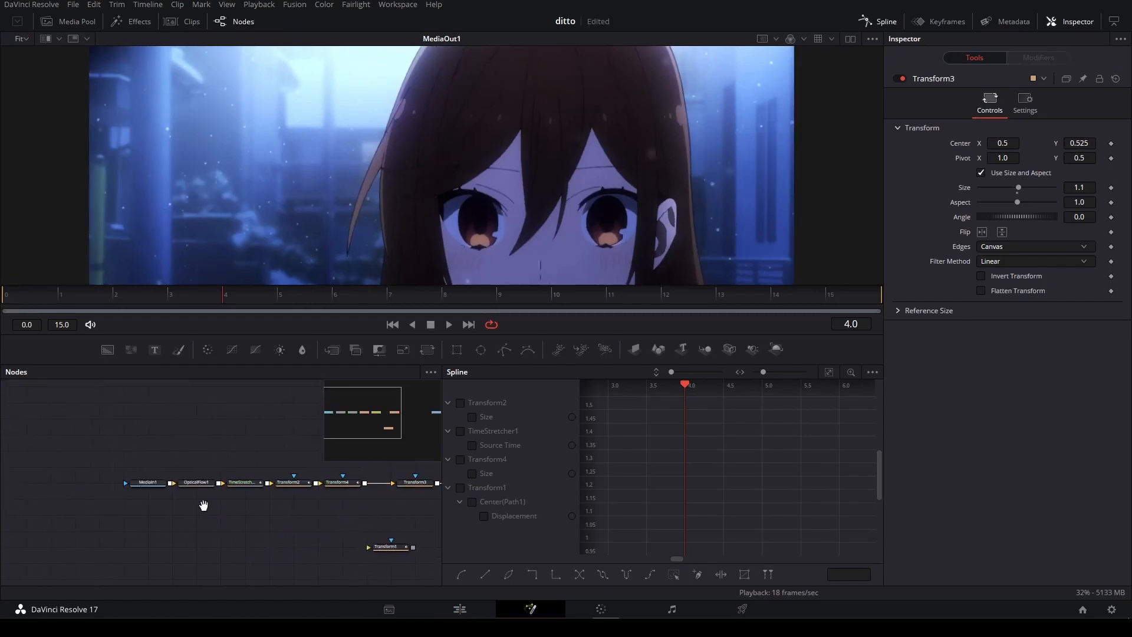
Play the source clip MediaIn1 from frame 0, and show TimeStretcher1 to check how it slows the clip.
{"action": "left_click_drag", "start_coordinate": [203, 505], "coordinate": [181, 515]}
{"action": "left_click", "coordinate": [111, 500]}
{"action": "key", "text": "2"}
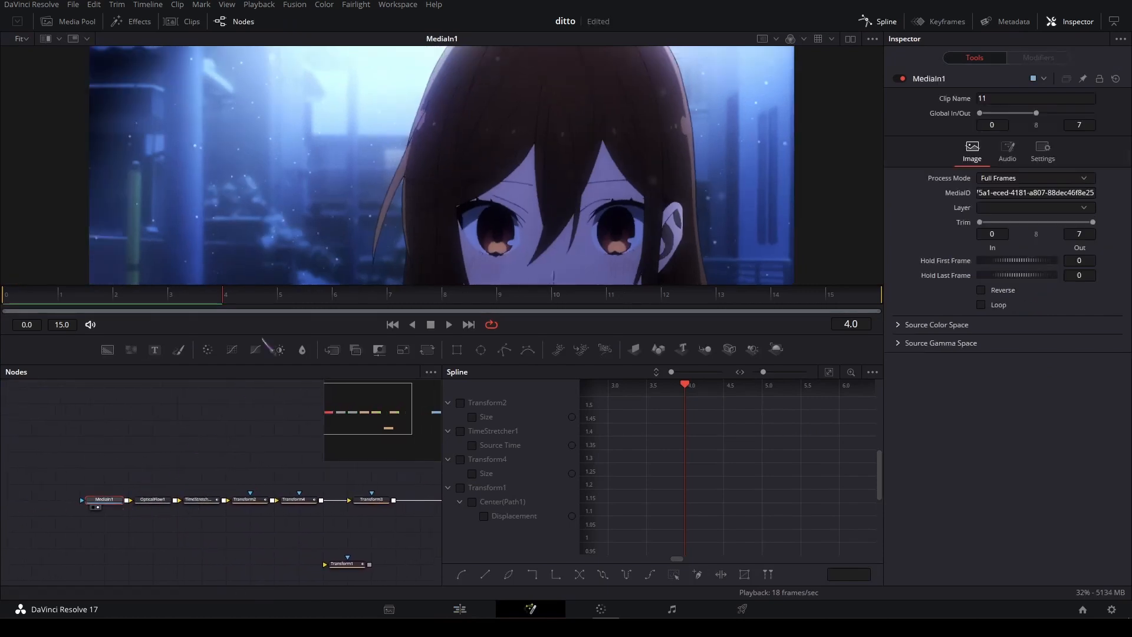
{"action": "left_click_drag", "start_coordinate": [234, 293], "coordinate": [2, 299]}
{"action": "key", "text": "space"}
{"action": "key", "text": "space"}
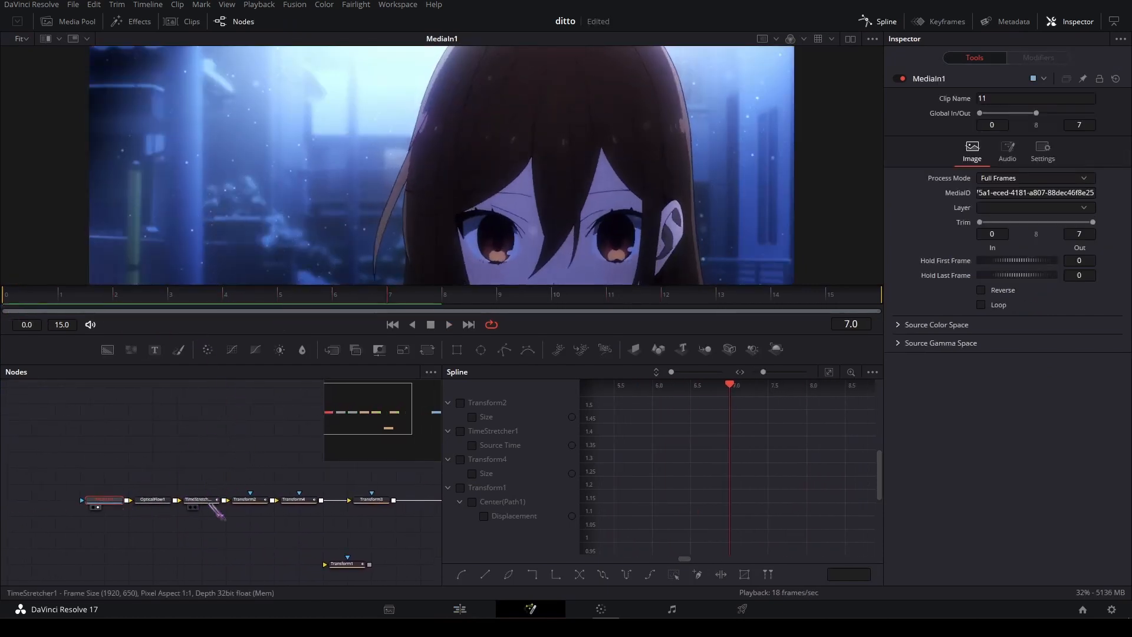
{"action": "left_click", "coordinate": [211, 500]}
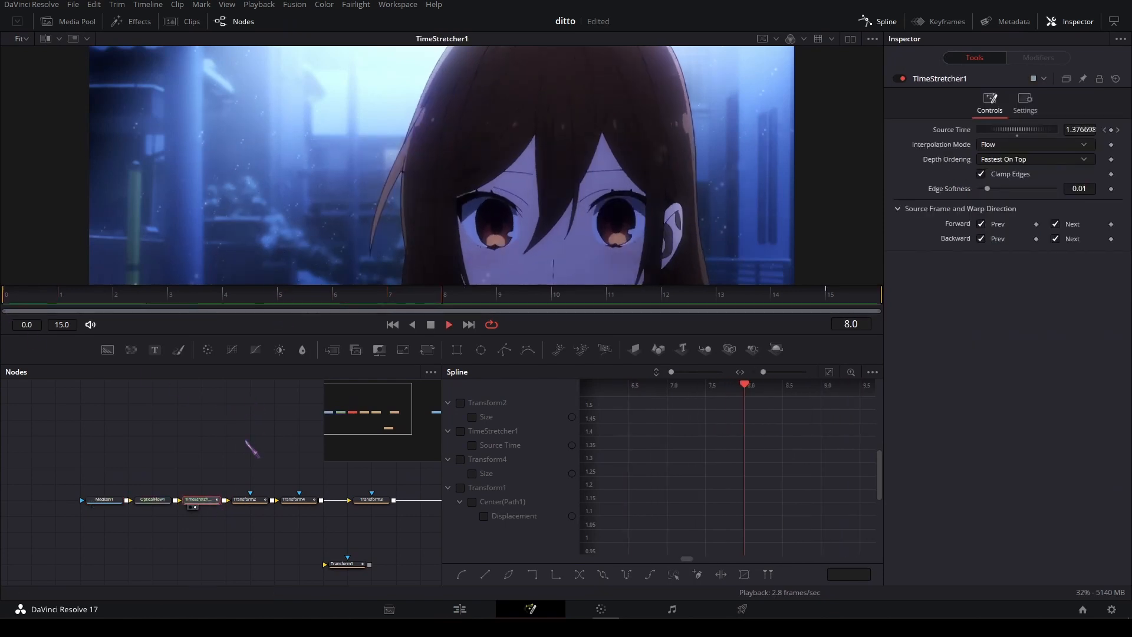
Show Transform2 and play it to examine its Size zoom with the pivot at the frame's edge.
{"action": "left_click_drag", "start_coordinate": [245, 440], "coordinate": [245, 428]}
{"action": "left_click", "coordinate": [228, 493]}
{"action": "key", "text": "2"}
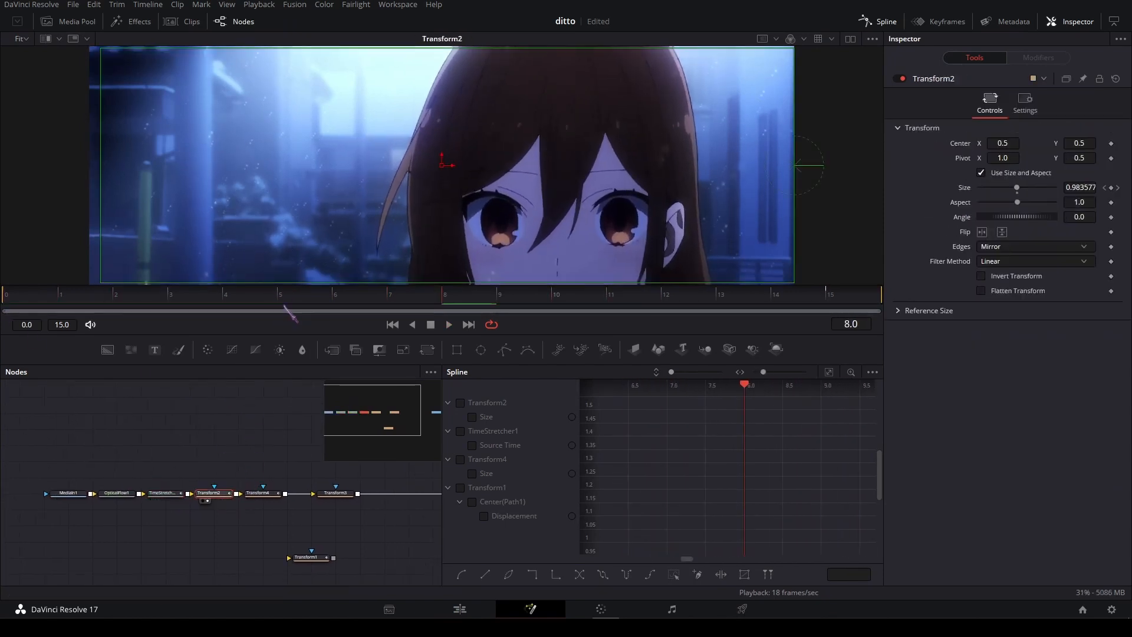
{"action": "key", "text": "space"}
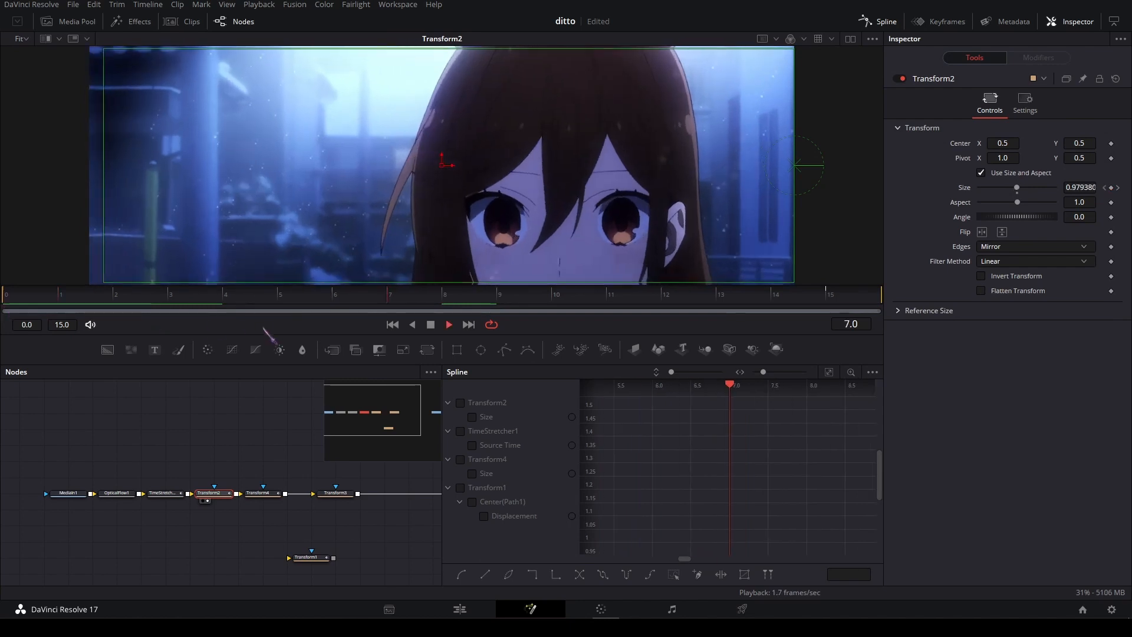
{"action": "left_click_drag", "start_coordinate": [300, 478], "coordinate": [209, 474]}
{"action": "key", "text": "space"}
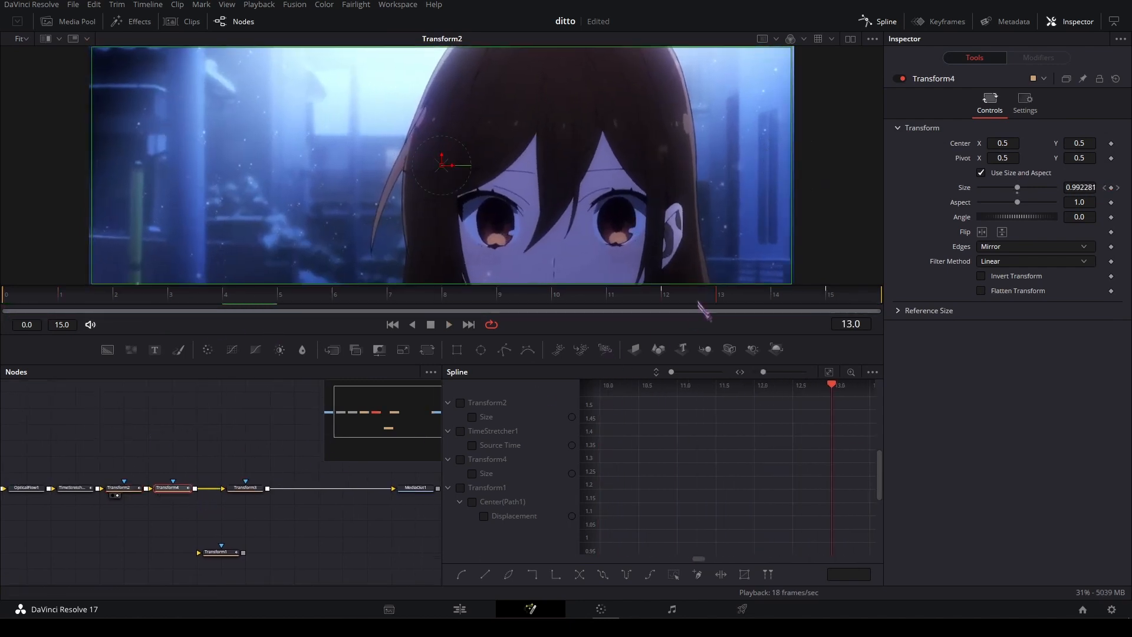
Show Transform4 and play it to examine its Size zoom-out at the end of the composition.
{"action": "left_click_drag", "start_coordinate": [825, 294], "coordinate": [653, 300]}
{"action": "key", "text": "1"}
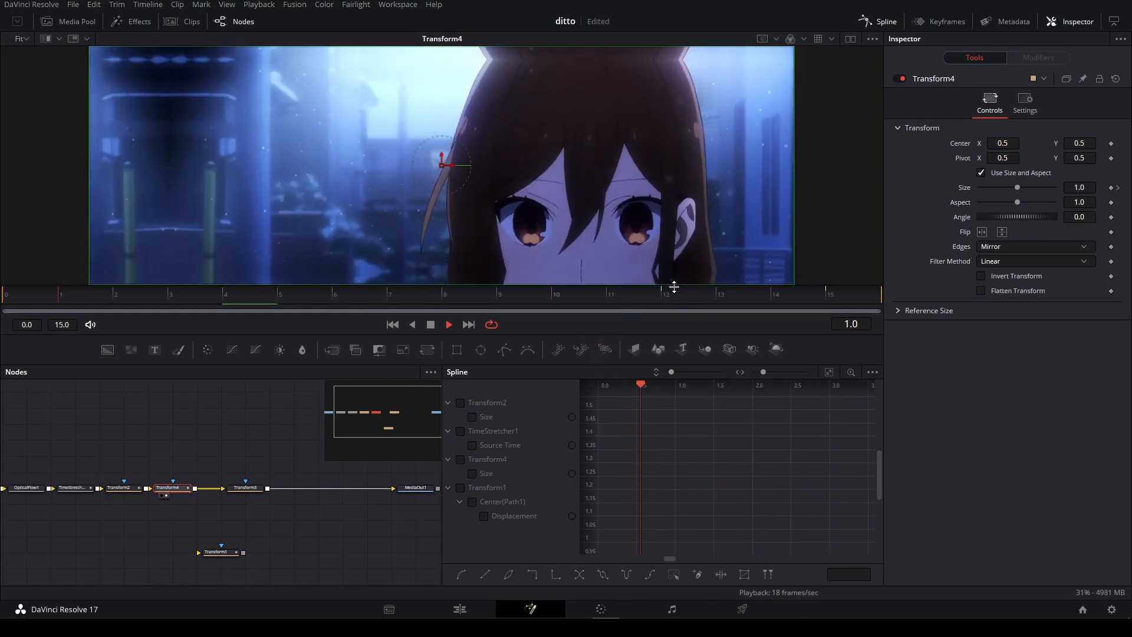
{"action": "key", "text": "space"}
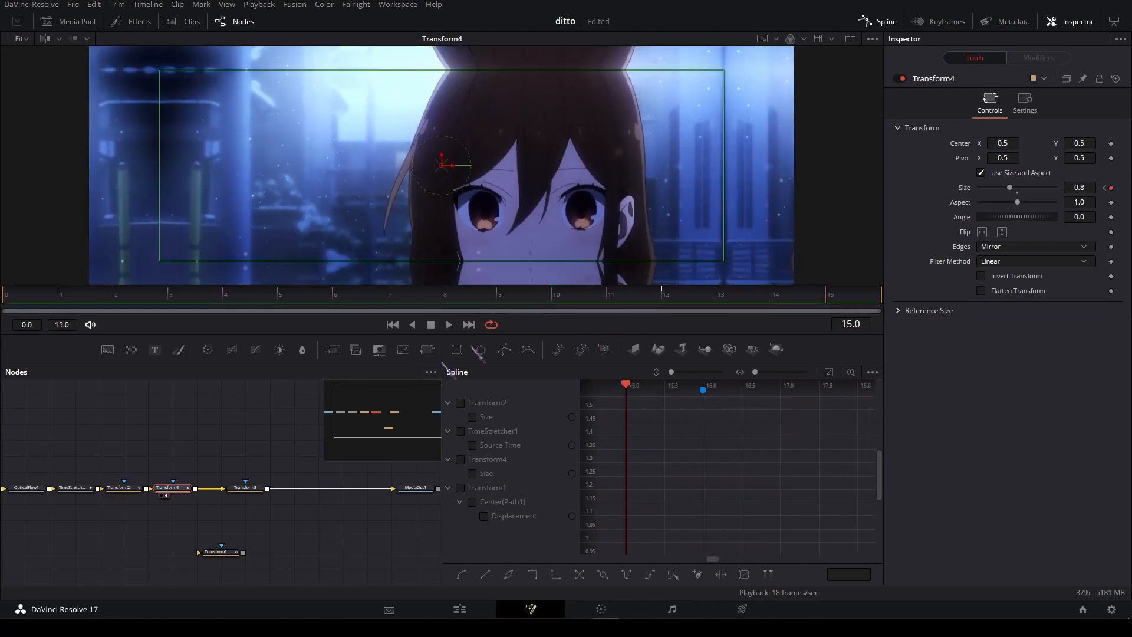
Show Transform3 and play the composition through it to examine its fixed enlargement and vertical offset.
{"action": "key", "text": "1"}
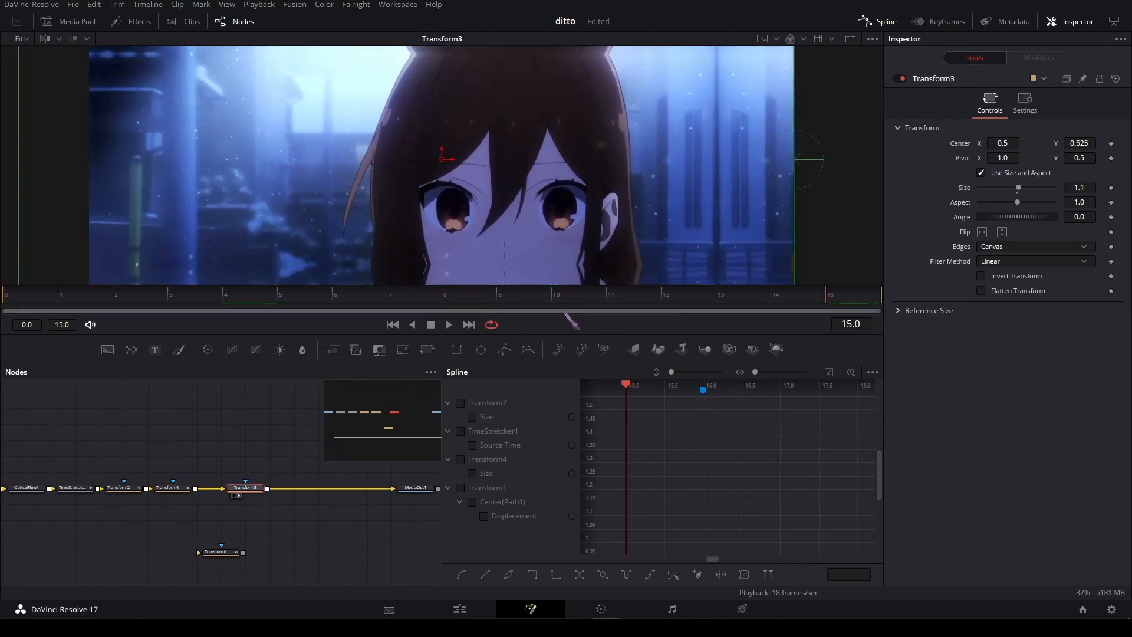
{"action": "key", "text": "space"}
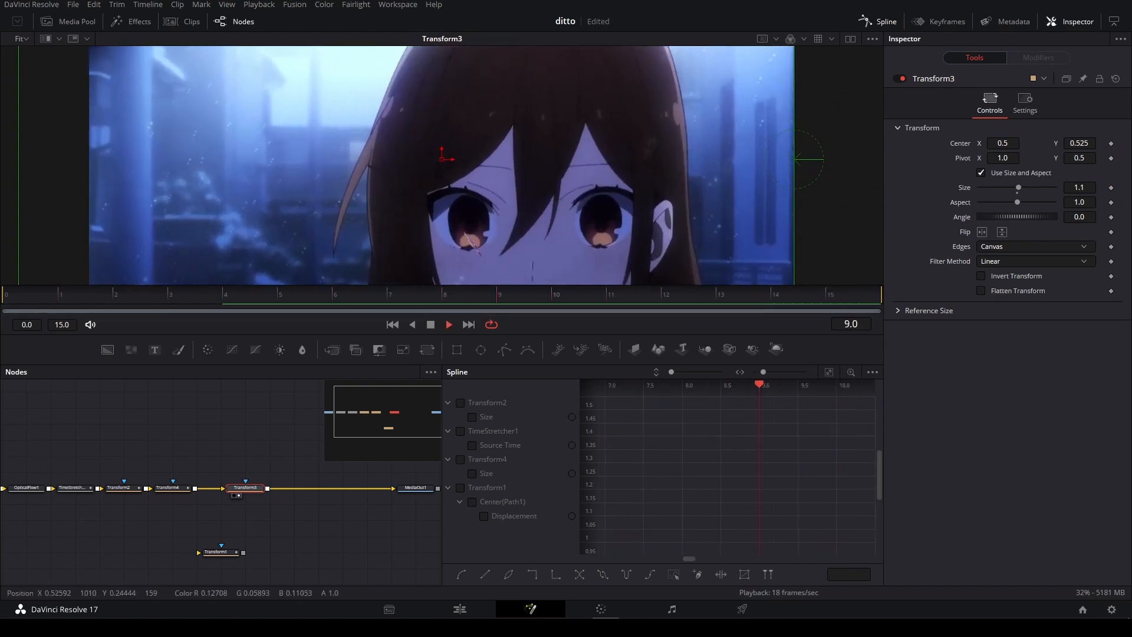
{"action": "left_click_drag", "start_coordinate": [241, 416], "coordinate": [218, 400]}
{"action": "left_click", "coordinate": [236, 413]}
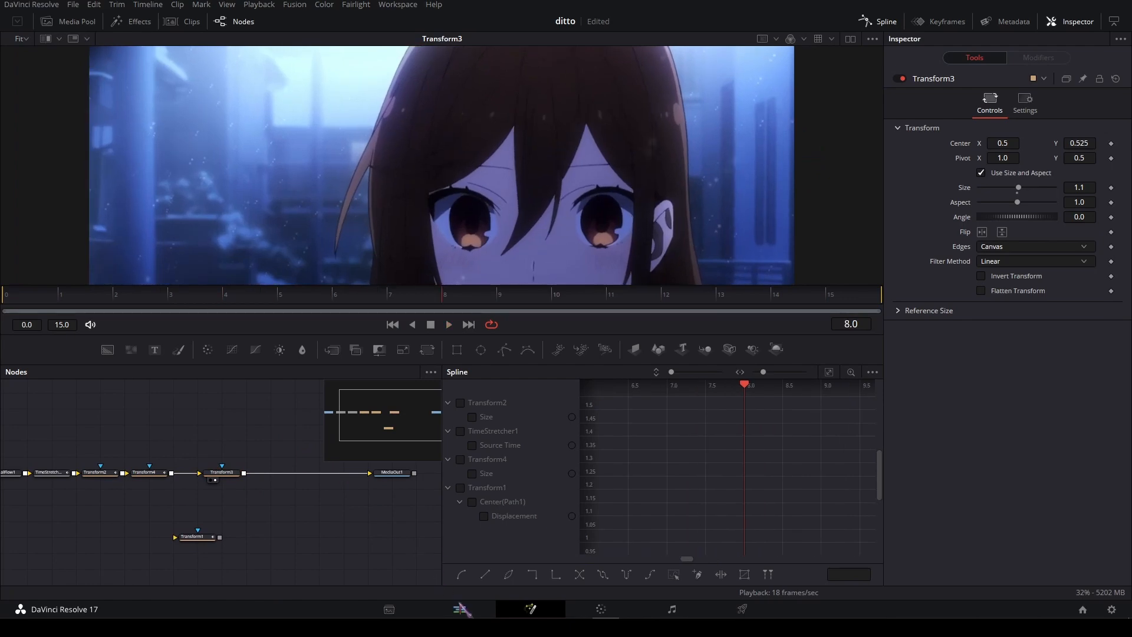
Return to the edit timeline and open the V2 Fusion composition at 01:00:15:02 on the Fusion page.
{"action": "left_click", "coordinate": [460, 609]}
{"action": "left_click_drag", "start_coordinate": [805, 372], "coordinate": [883, 377]}
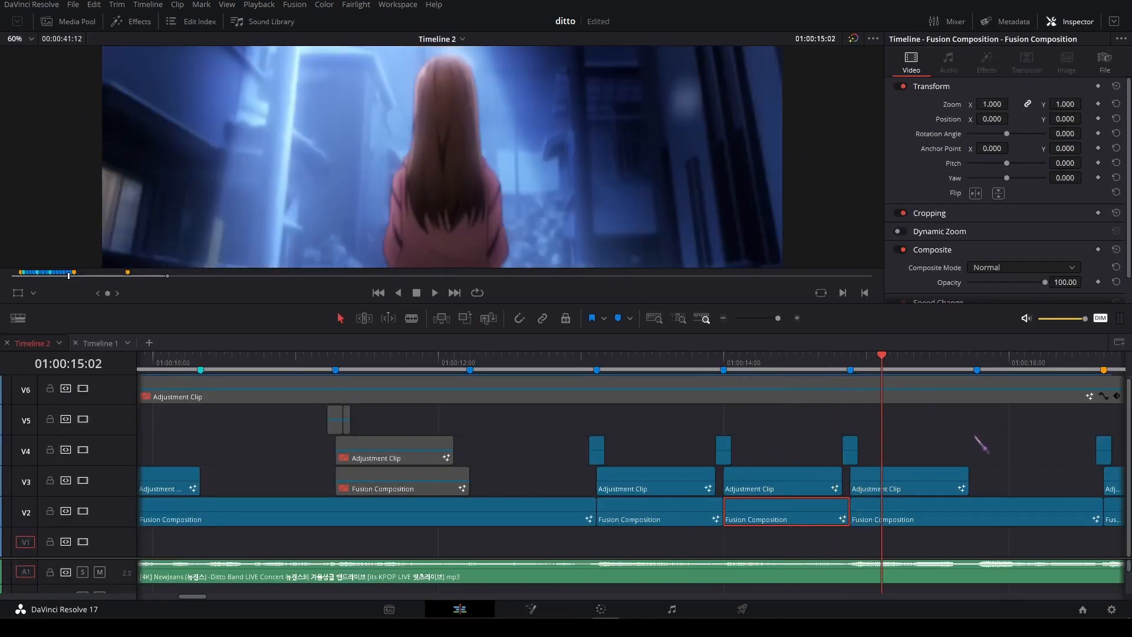
{"action": "left_click_drag", "start_coordinate": [977, 435], "coordinate": [793, 423]}
{"action": "right_click", "coordinate": [800, 505]}
{"action": "left_click", "coordinate": [849, 425]}
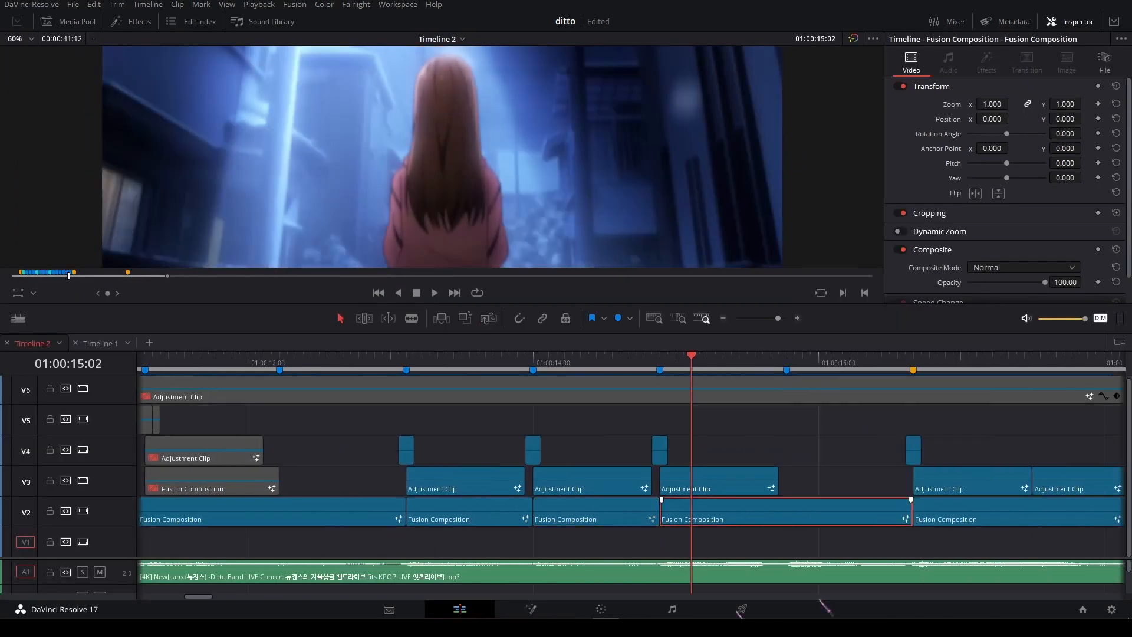
Play the source clip MediaIn1, and show TimeStretcher1 to compare the stretched playback with the original.
{"action": "left_click", "coordinate": [141, 452]}
{"action": "key", "text": "1"}
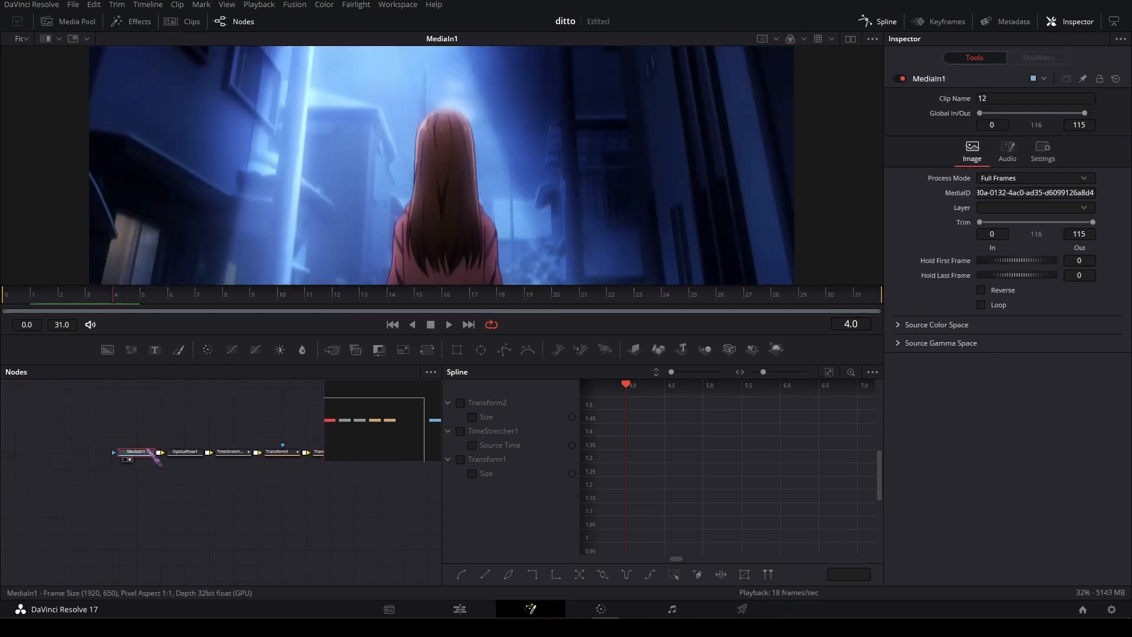
{"action": "key", "text": "space"}
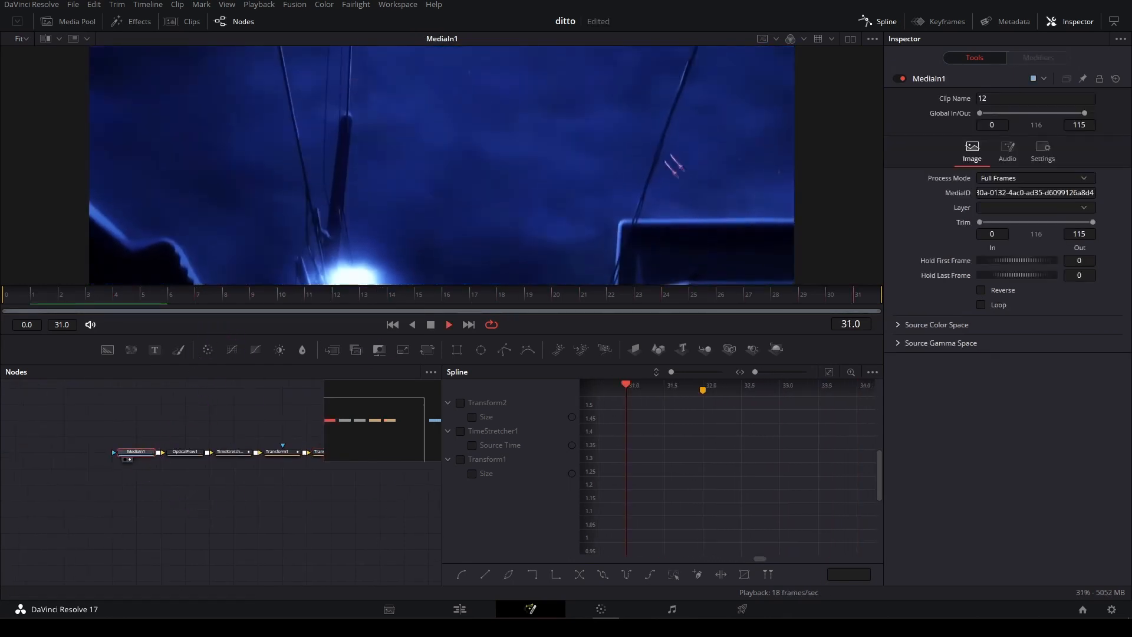
{"action": "key", "text": "space"}
{"action": "left_click", "coordinate": [245, 451]}
{"action": "key", "text": "1"}
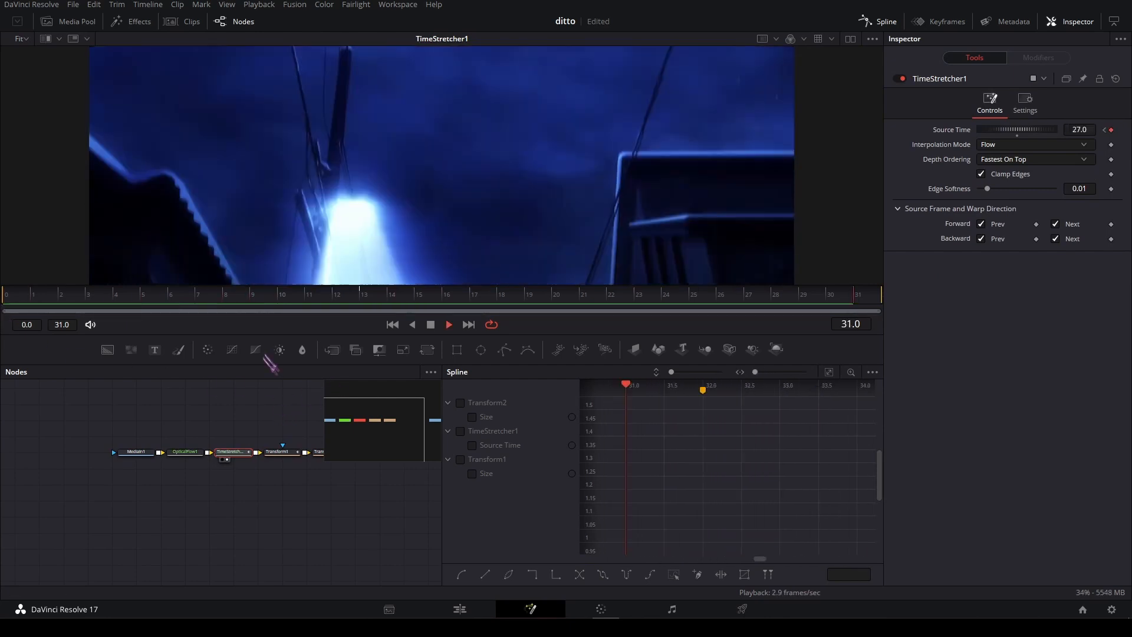
Show Transform1 and Transform2, and play Transform2 from frame 27 to examine its closing Size zoom-out with duplicated edges.
{"action": "left_click_drag", "start_coordinate": [282, 411], "coordinate": [118, 432]}
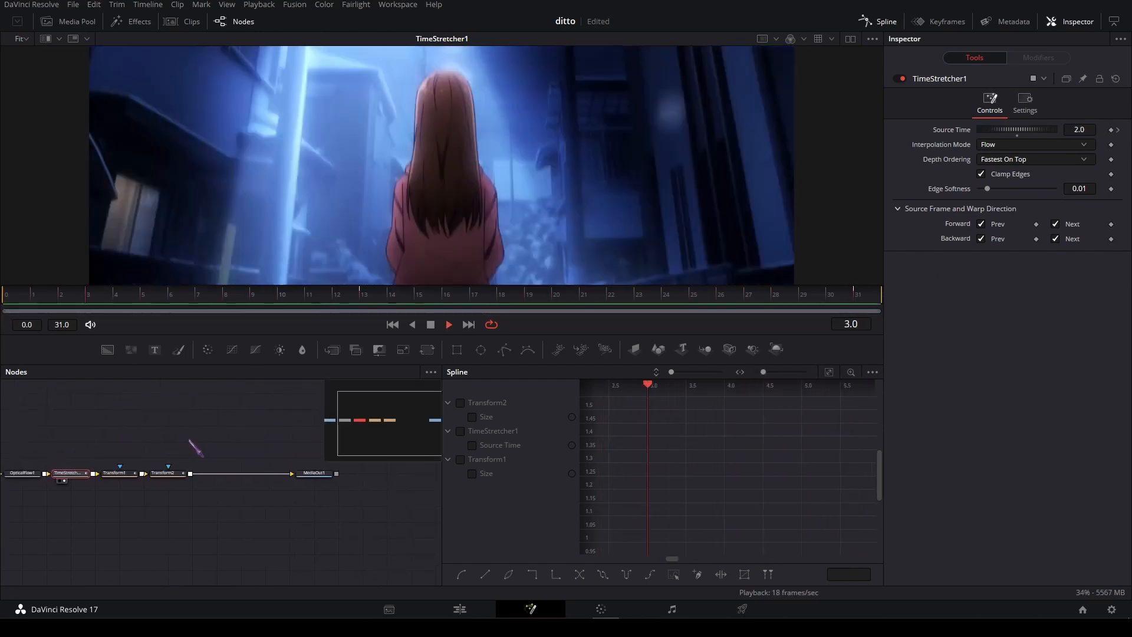
{"action": "left_click", "coordinate": [116, 473]}
{"action": "key", "text": "1"}
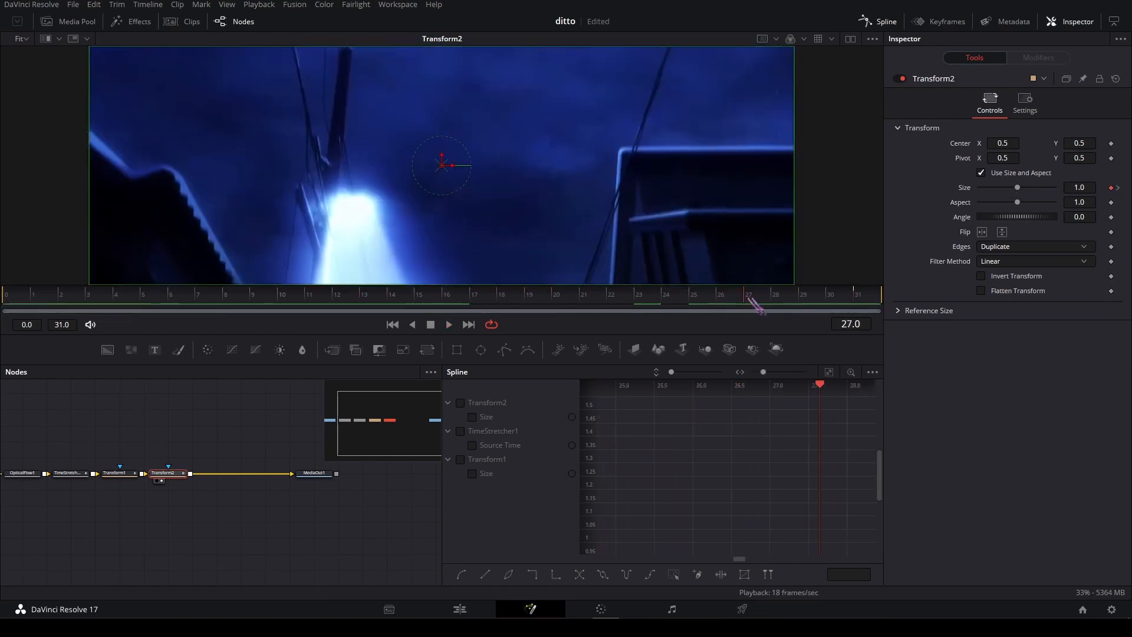
{"action": "key", "text": "space"}
{"action": "key", "text": "space"}
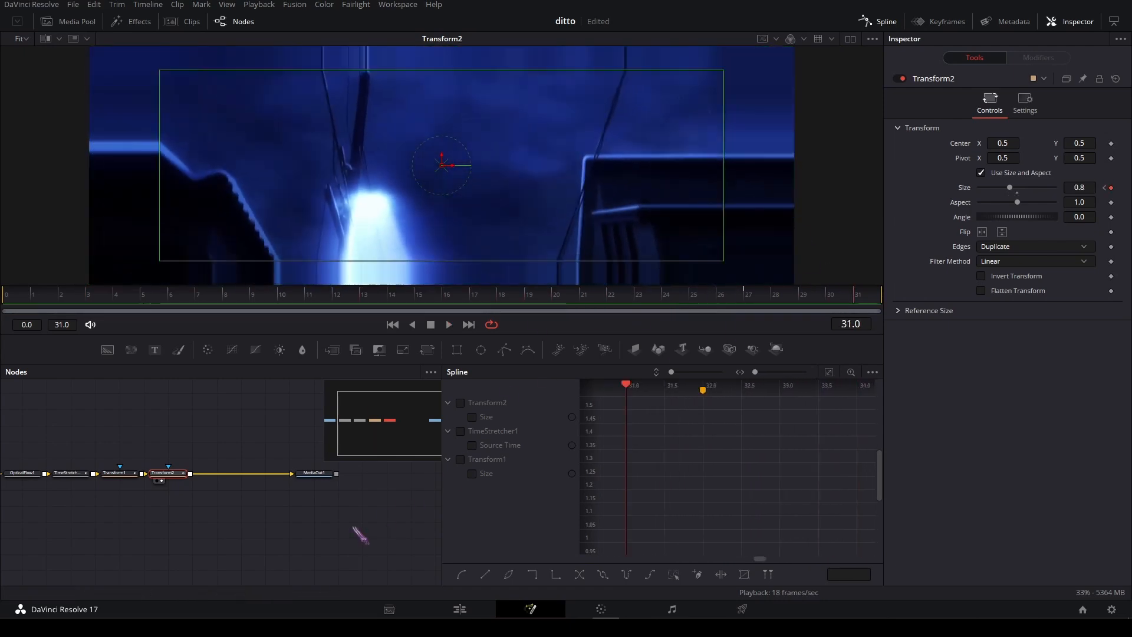
Return to the edit timeline, show the whole edit, and move the playhead back to 01:00:02:13 near its start.
{"action": "left_click", "coordinate": [466, 607]}
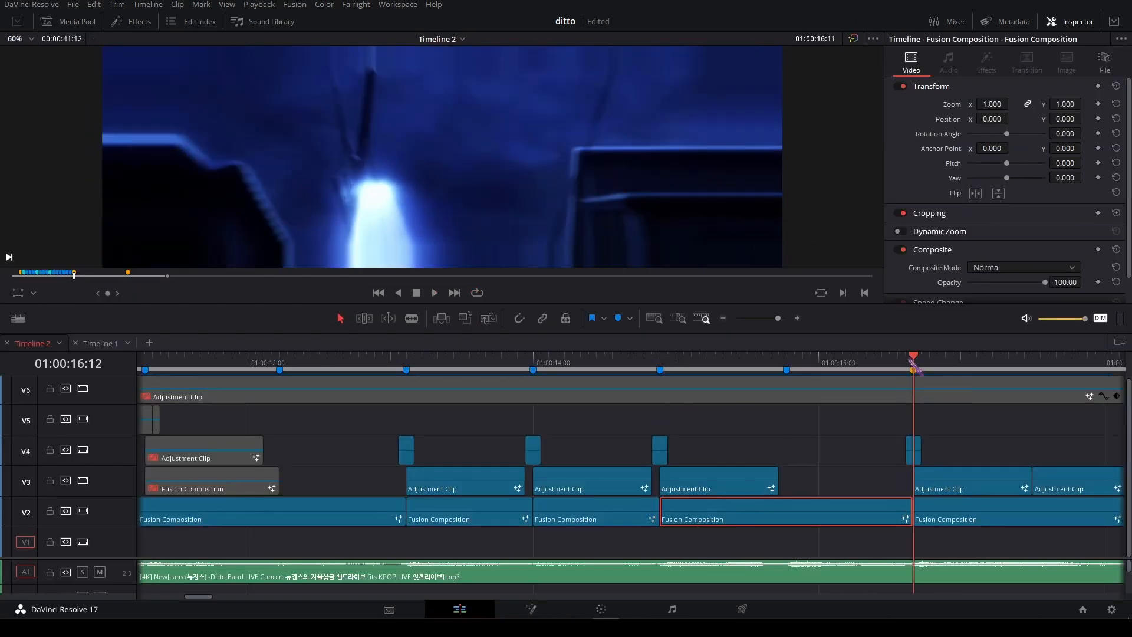
{"action": "mouse_move", "coordinate": [910, 361]}
{"action": "left_mouse_down"}
{"action": "mouse_move", "coordinate": [952, 361]}
{"action": "mouse_move", "coordinate": [859, 362]}
{"action": "mouse_move", "coordinate": [936, 361]}
{"action": "mouse_move", "coordinate": [884, 363]}
{"action": "left_mouse_up"}
{"action": "key", "text": "shift+Up"}
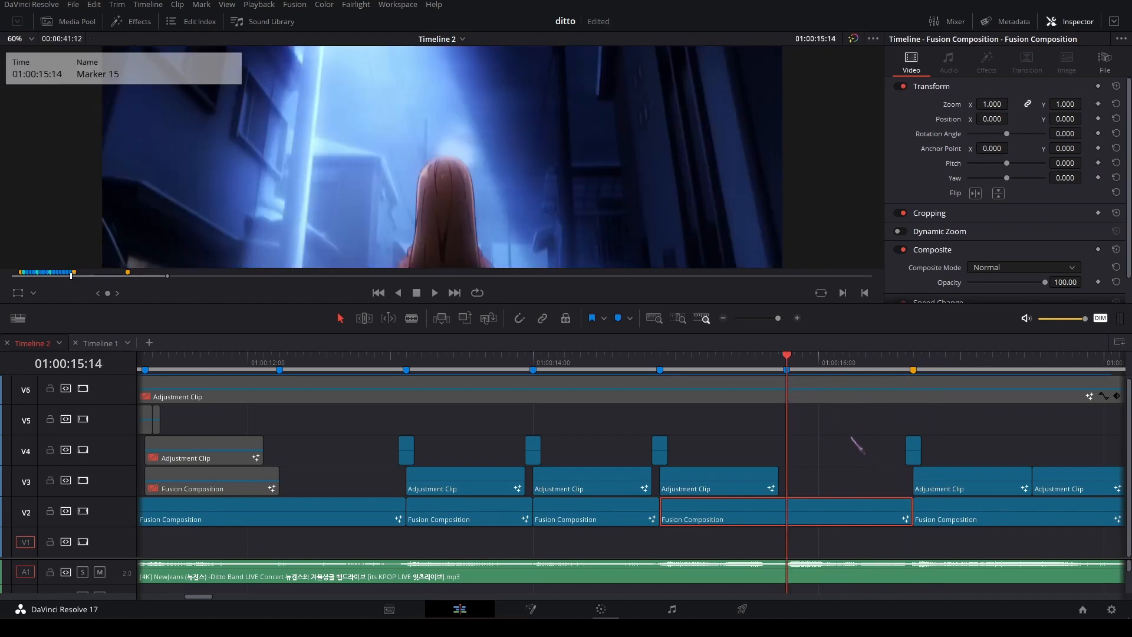
{"action": "scroll", "coordinate": [850, 437], "scroll_direction": "down", "scroll_amount": 3}
{"action": "left_click", "coordinate": [571, 418]}
{"action": "scroll", "coordinate": [571, 418], "scroll_direction": "down", "scroll_amount": 3}
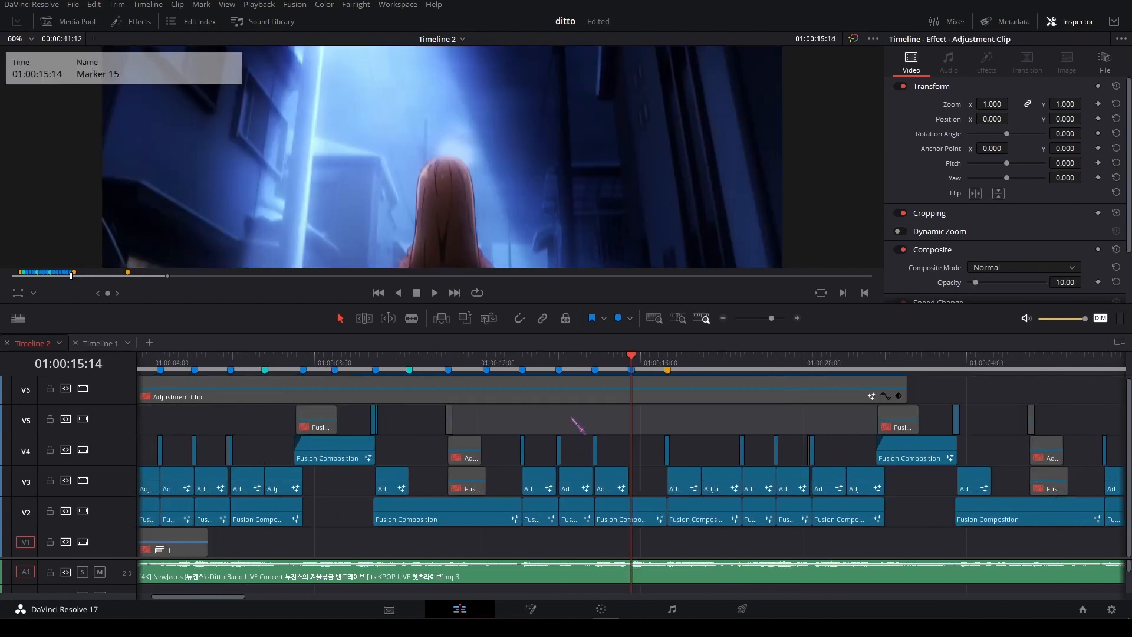
{"action": "scroll", "coordinate": [578, 426], "scroll_direction": "down", "scroll_amount": 2}
{"action": "mouse_move", "coordinate": [215, 353]}
{"action": "left_mouse_down"}
{"action": "mouse_move", "coordinate": [158, 354]}
{"action": "mouse_move", "coordinate": [212, 355]}
{"action": "left_mouse_up"}
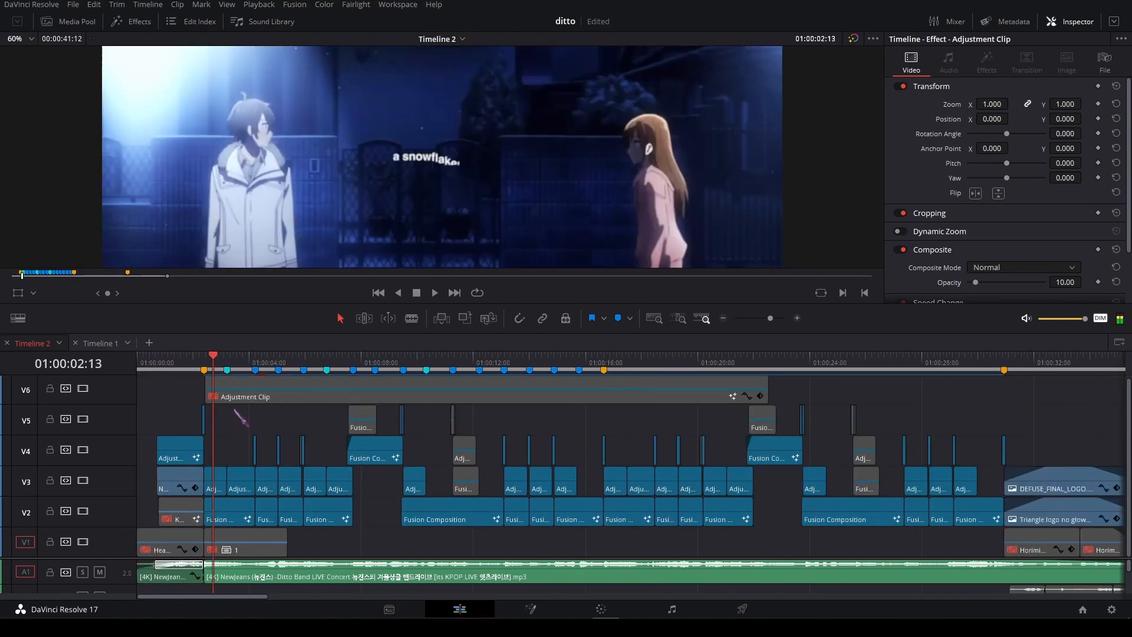